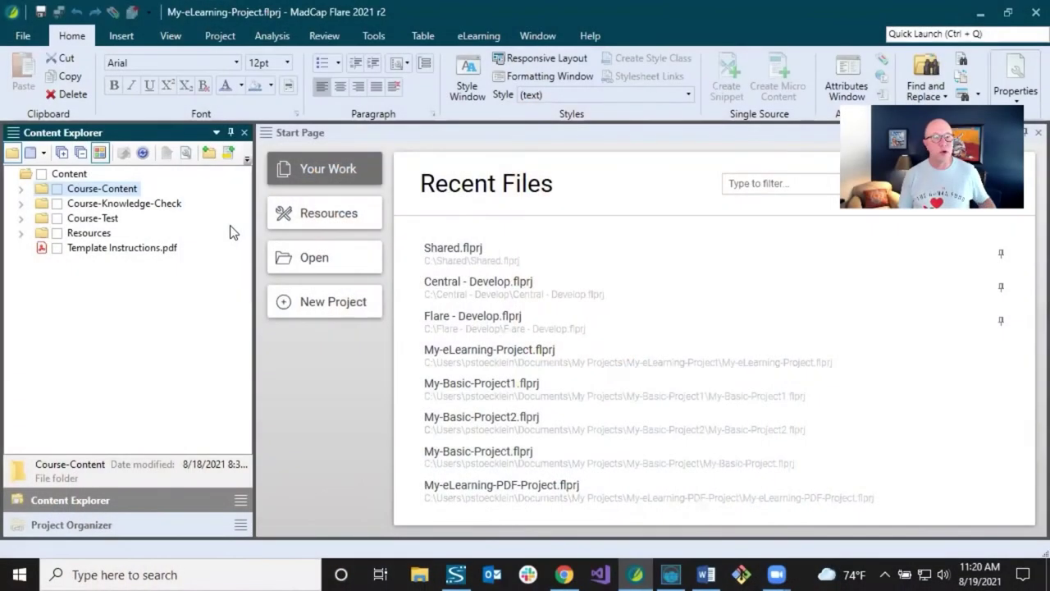
Open the 7-Video.htm topic from the Course-Content folder and look over its note, introductory sentence and sample video.
left_click(23, 192)
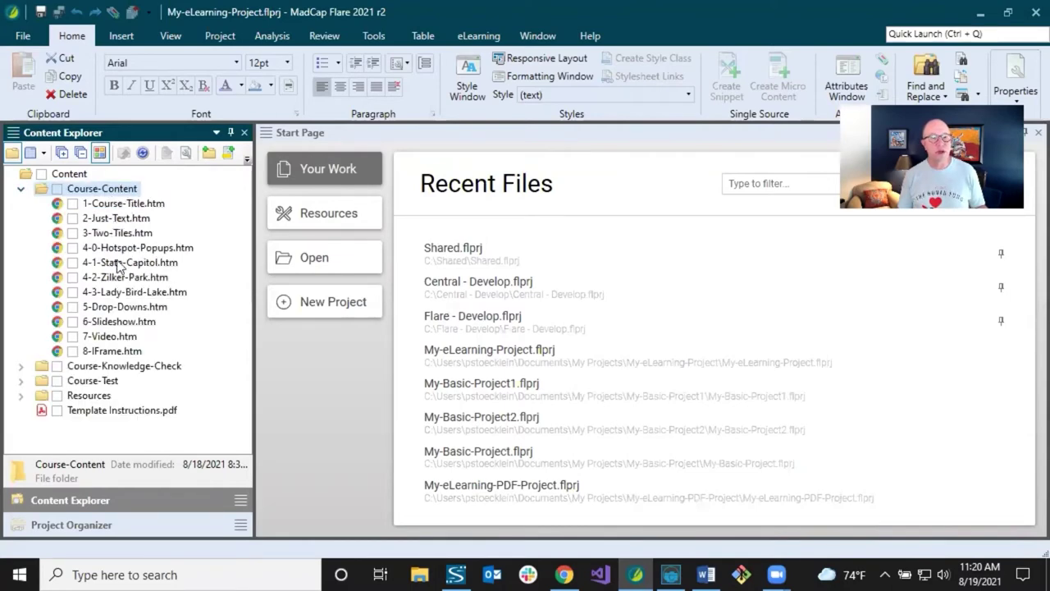
left_click(111, 336)
double_click(111, 336)
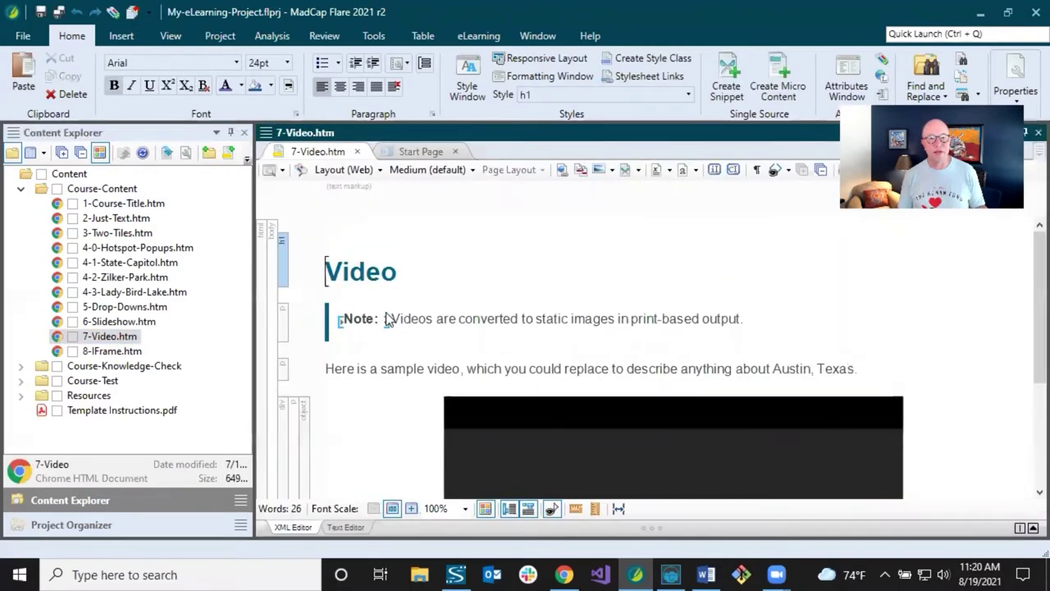
left_click(392, 319)
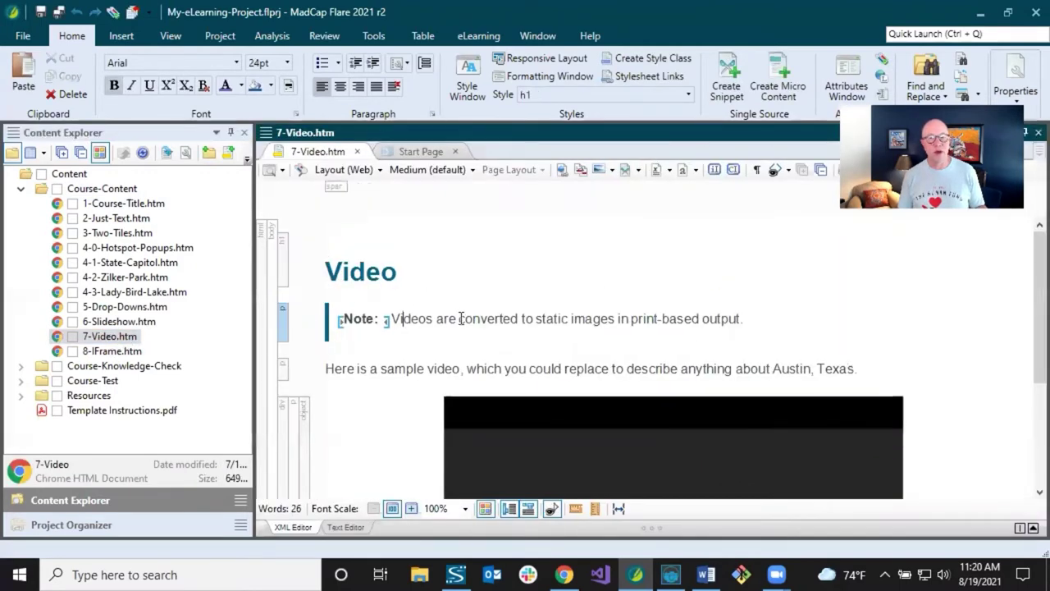
scroll(486, 320, "down", 3)
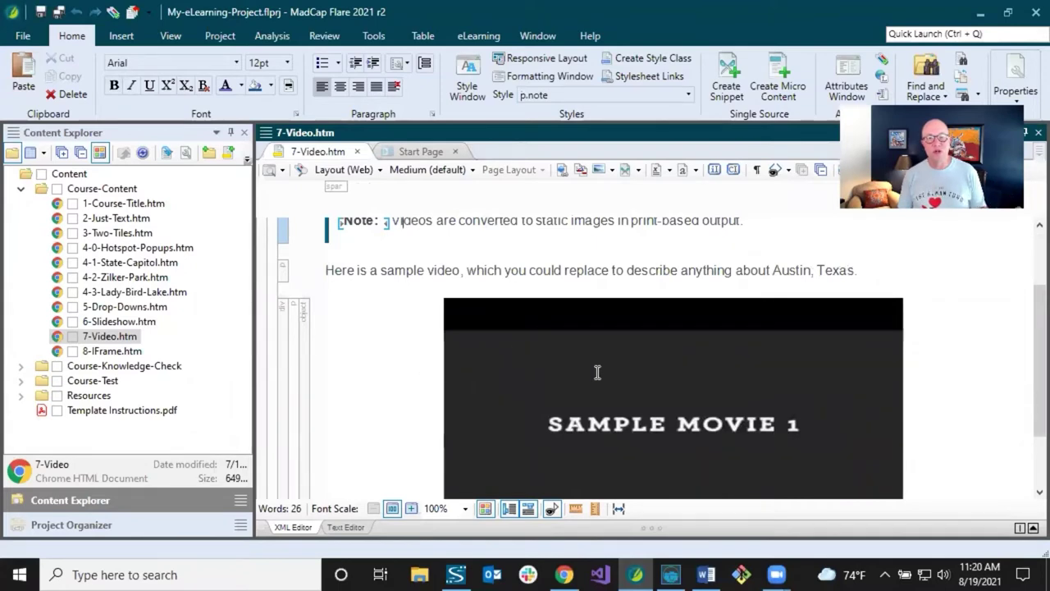
scroll(569, 403, "down", 3)
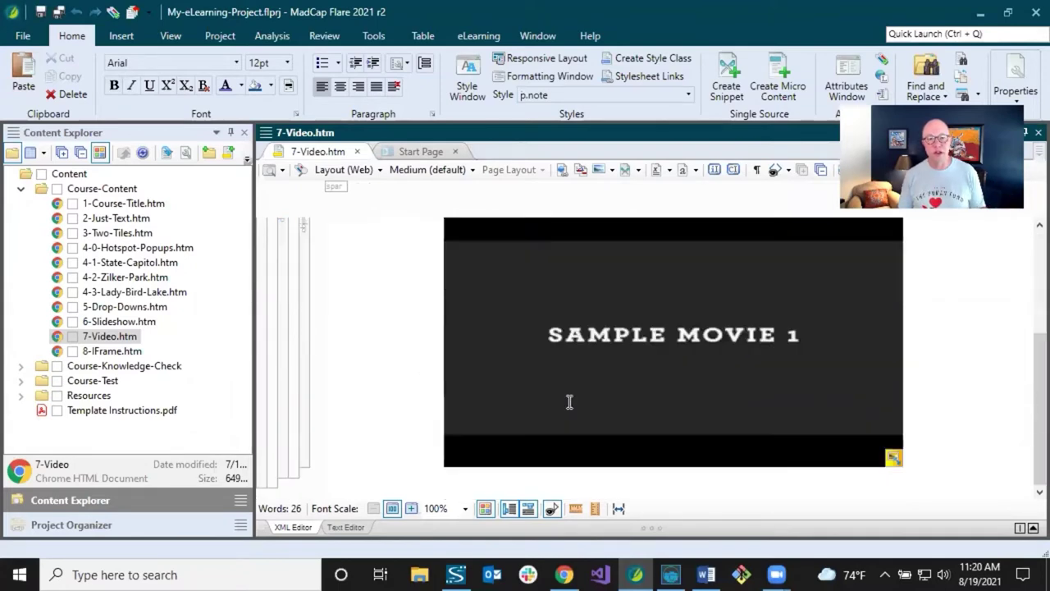
scroll(570, 403, "up", 6)
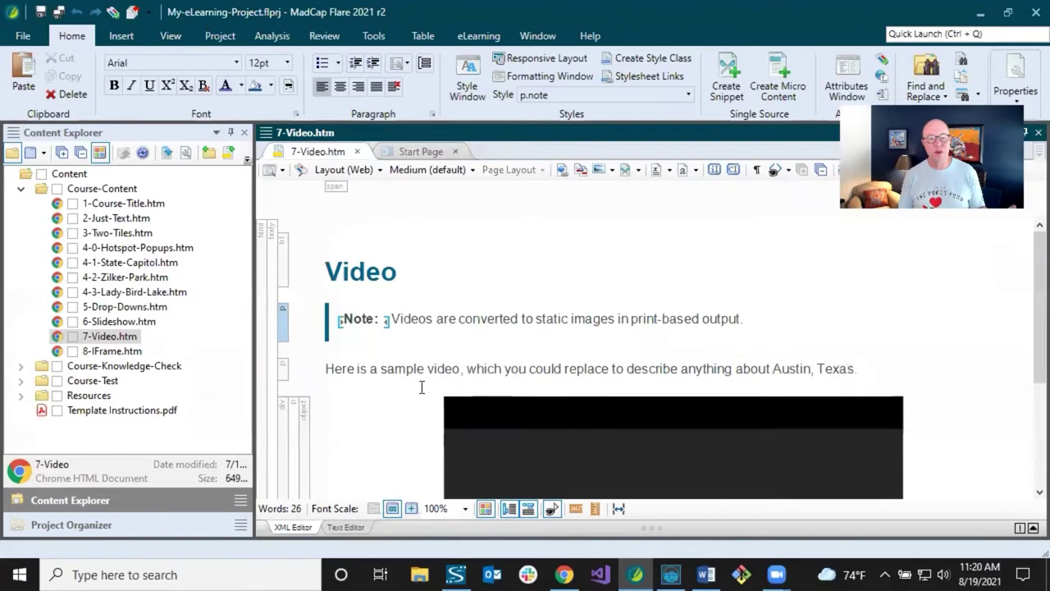
left_click(394, 368)
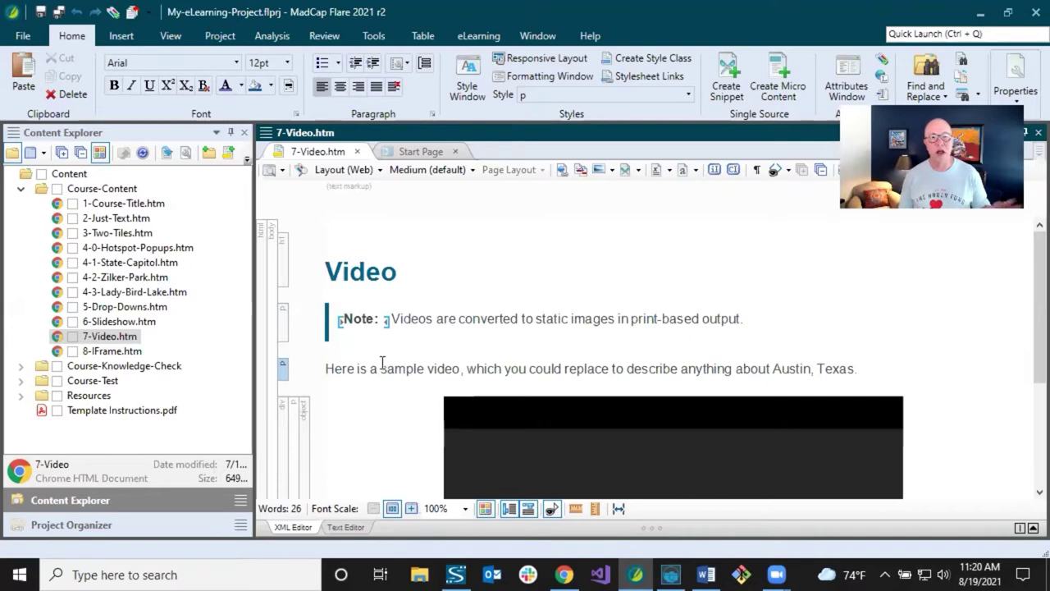
scroll(386, 361, "down", 2)
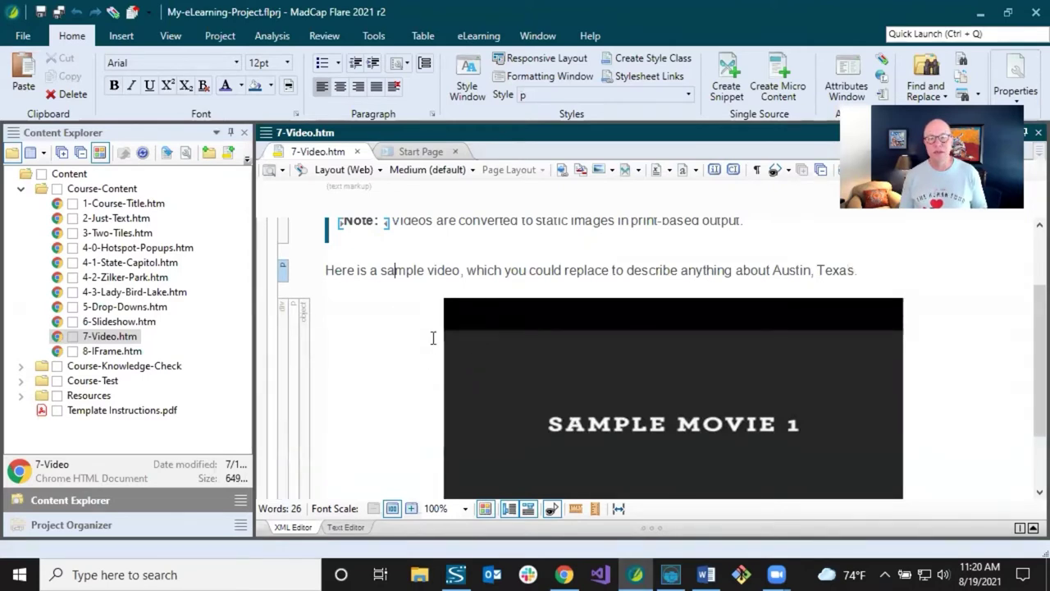
scroll(434, 337, "up", 2)
Add an empty paragraph above the "Here is a sample video" sentence.
left_click(327, 369)
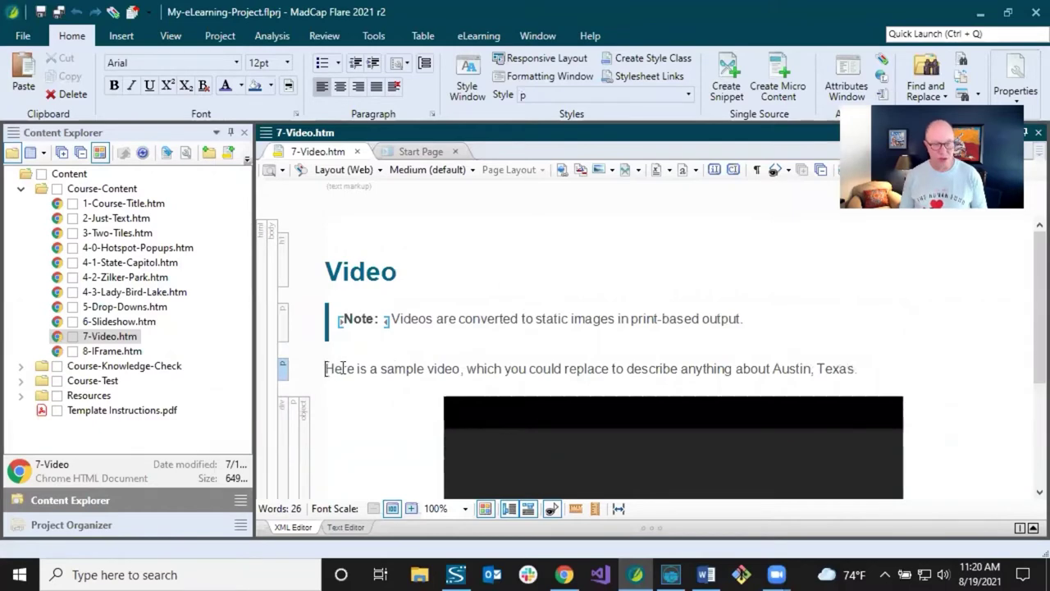
key("Return")
left_click(330, 368)
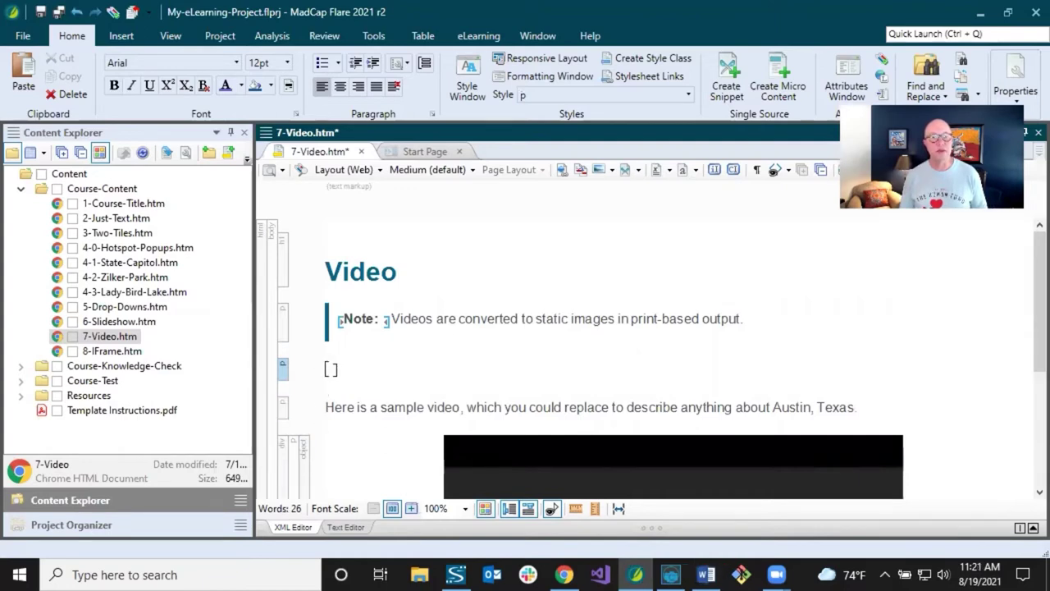
left_click(123, 37)
left_click(64, 93)
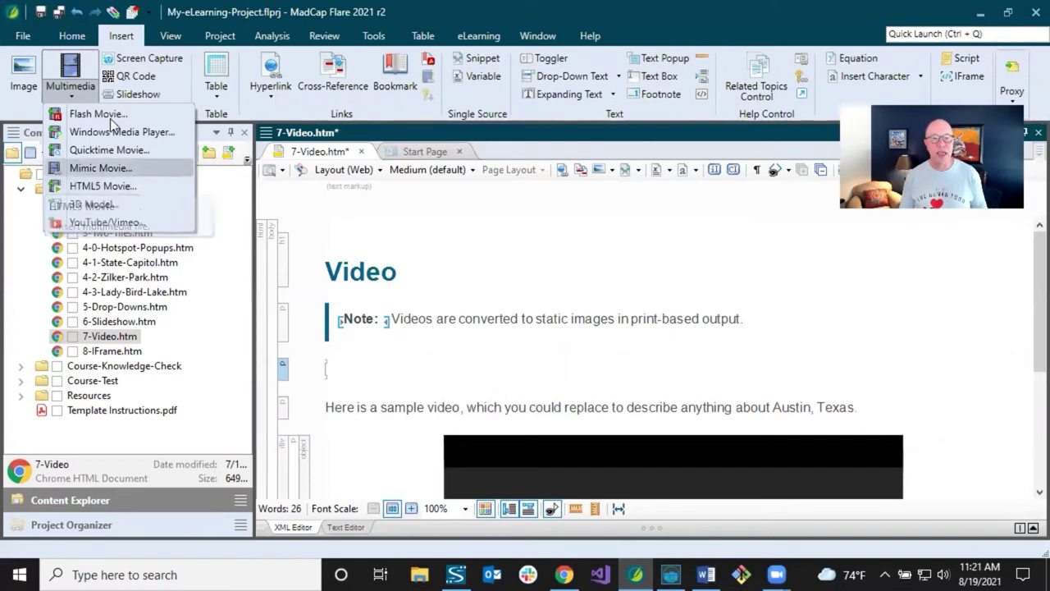
left_click(84, 226)
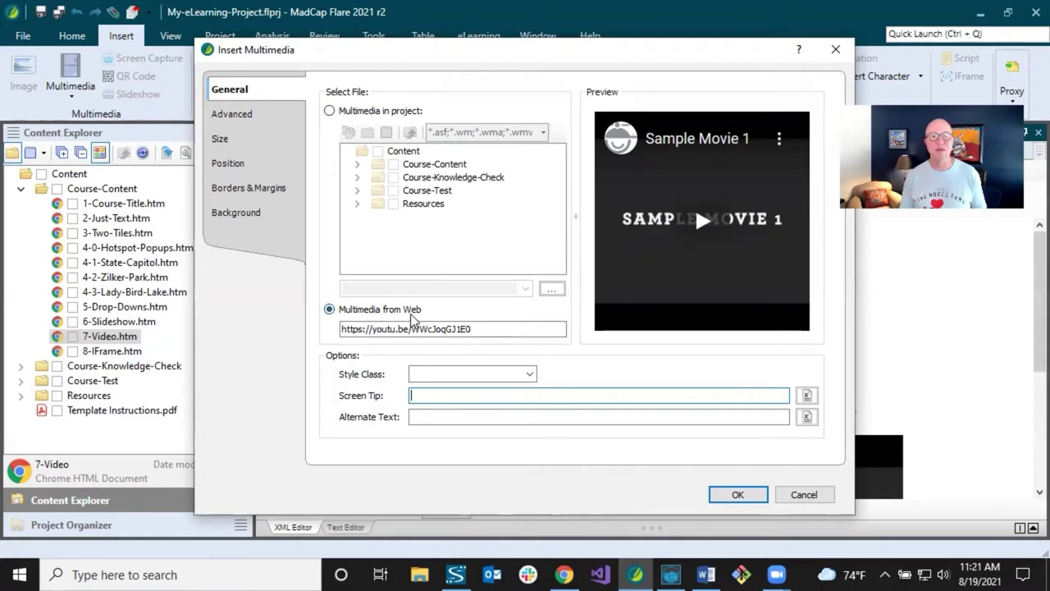
left_click(496, 329)
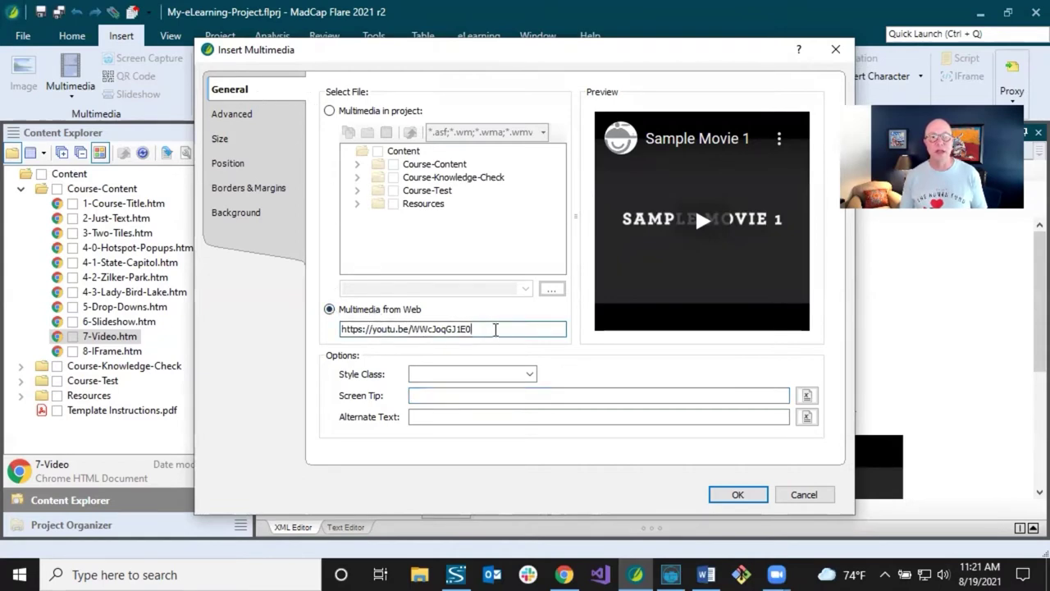
left_click_drag(496, 329, 315, 329)
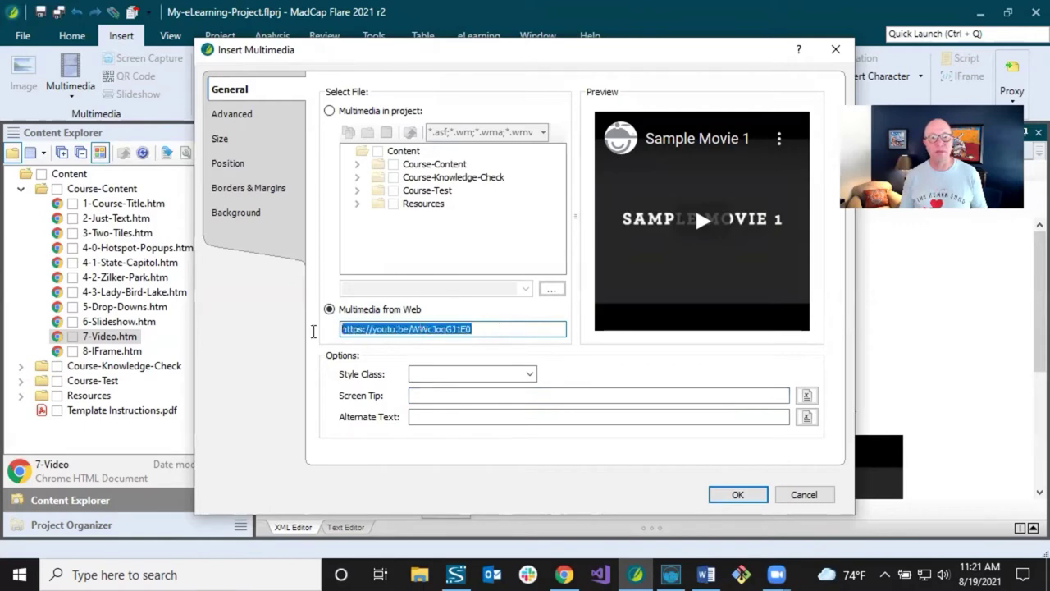
left_click(440, 329)
left_click(494, 329)
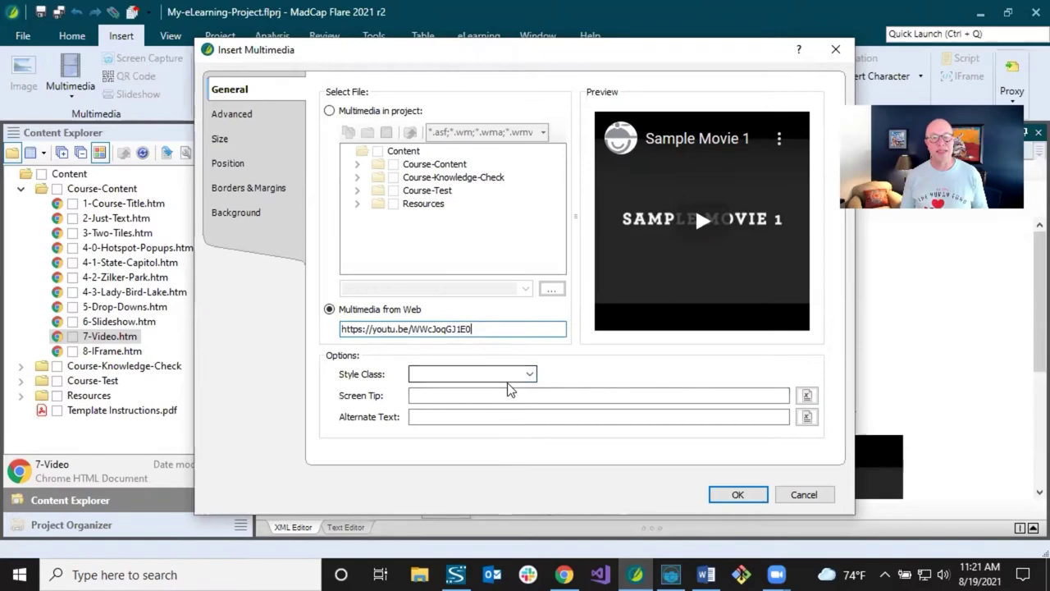
Review the video's advanced, size and position options and insert it with the default settings.
left_click(448, 416)
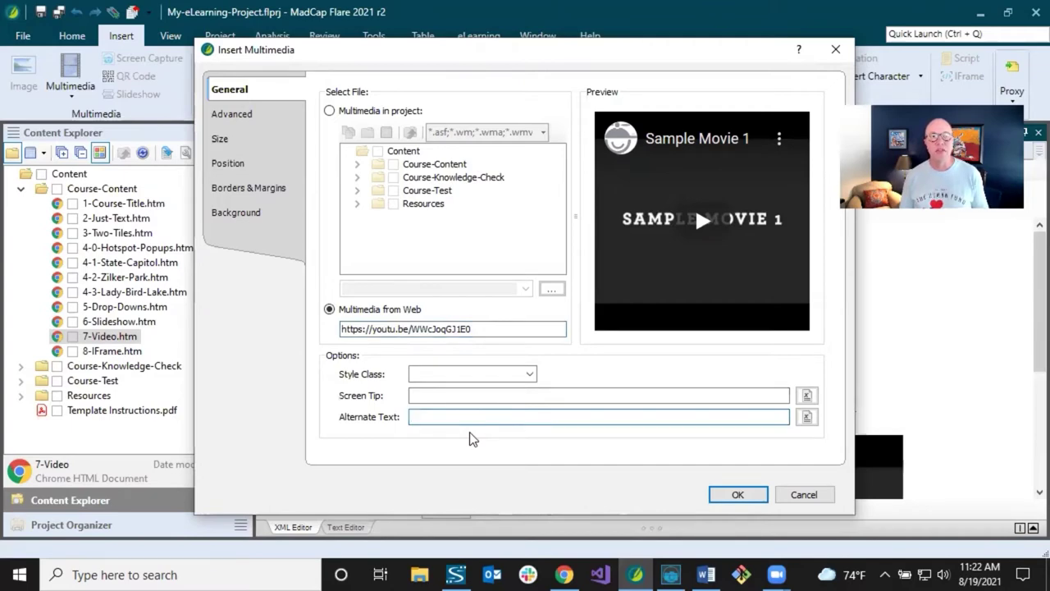
left_click(261, 117)
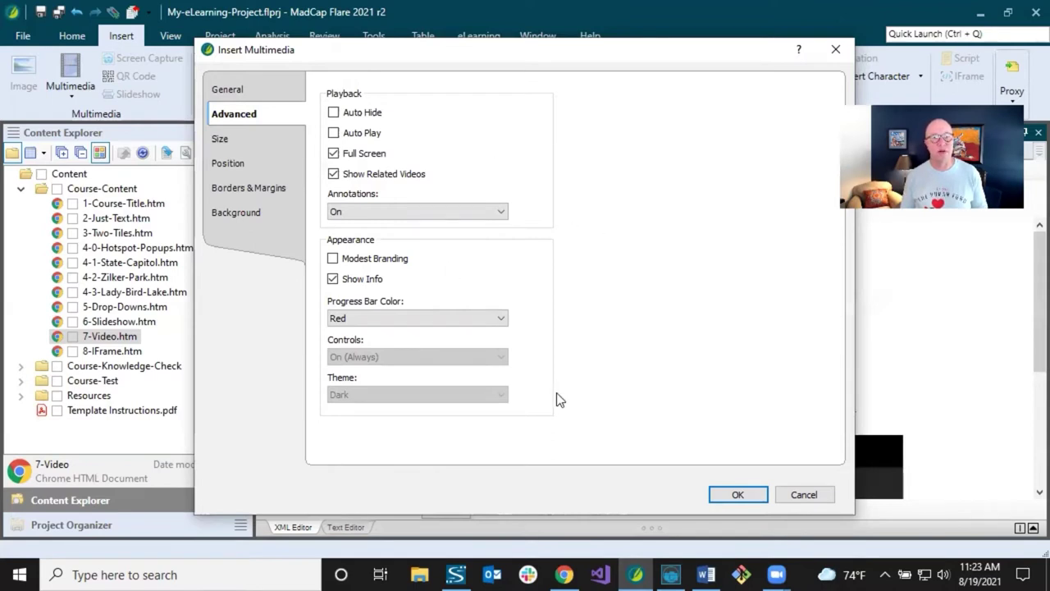
left_click(261, 143)
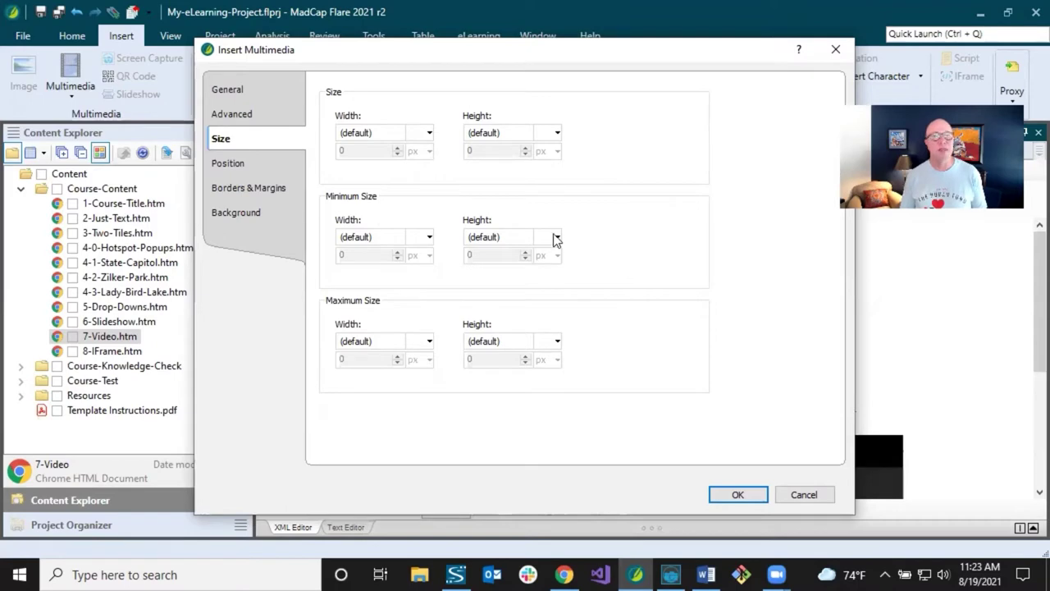
left_click(272, 163)
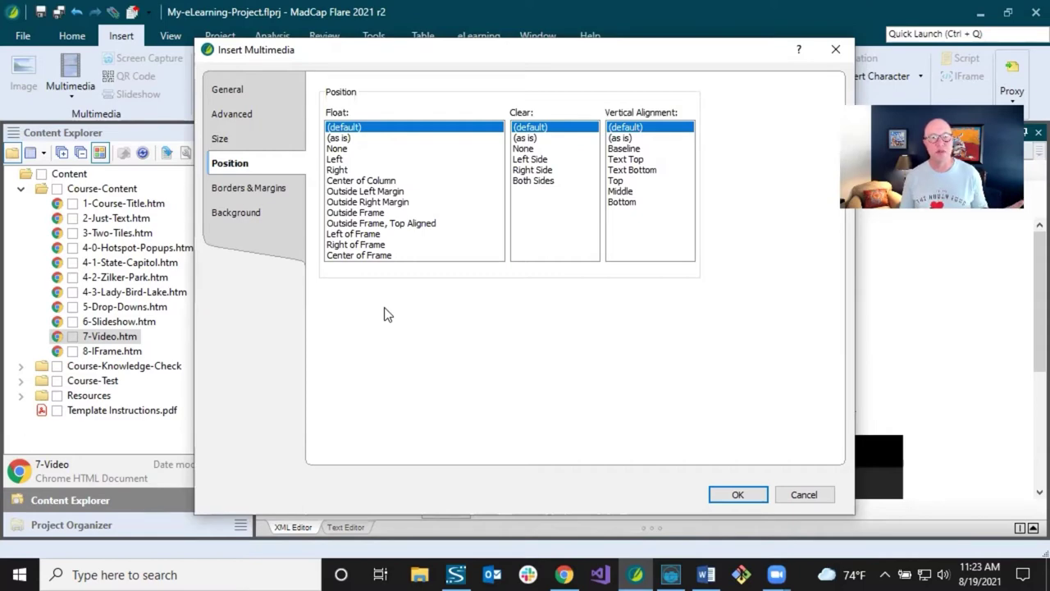
left_click(242, 88)
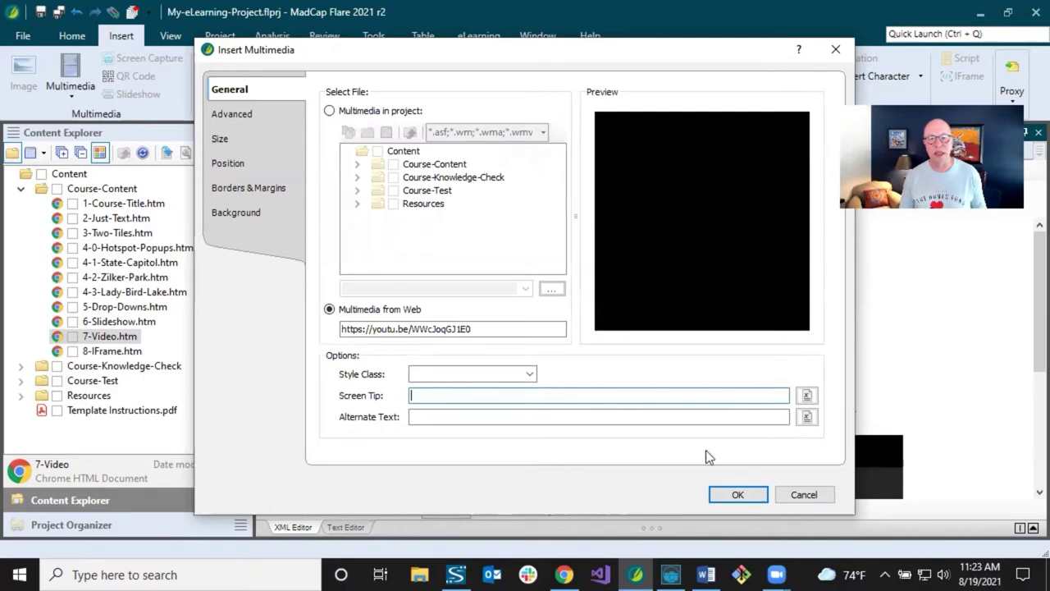
left_click(738, 495)
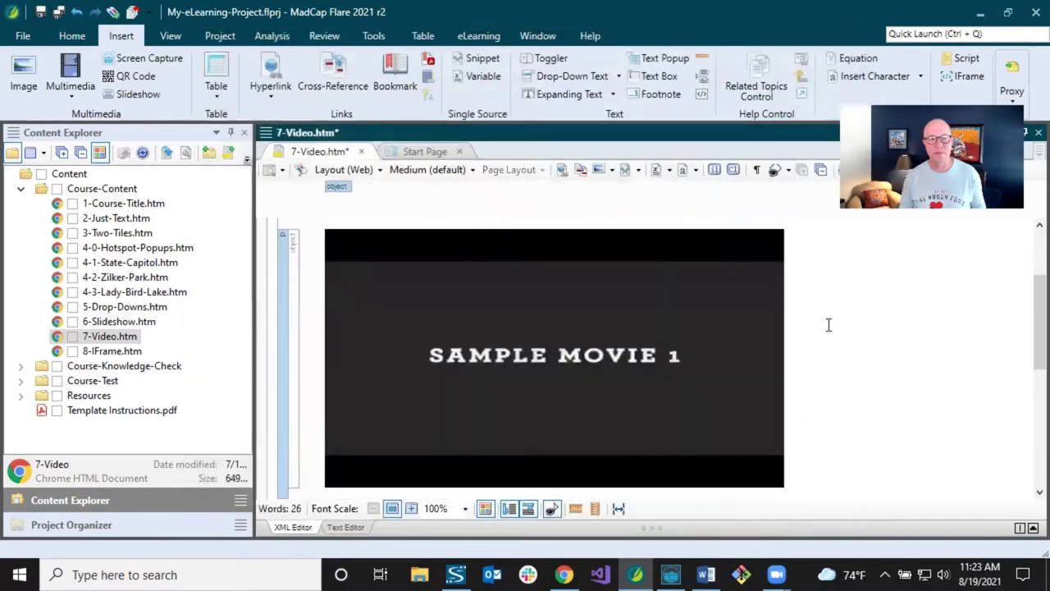
Save the topic and look over the inserted video in relation to the note and the existing sample video.
scroll(828, 325, "up", 2)
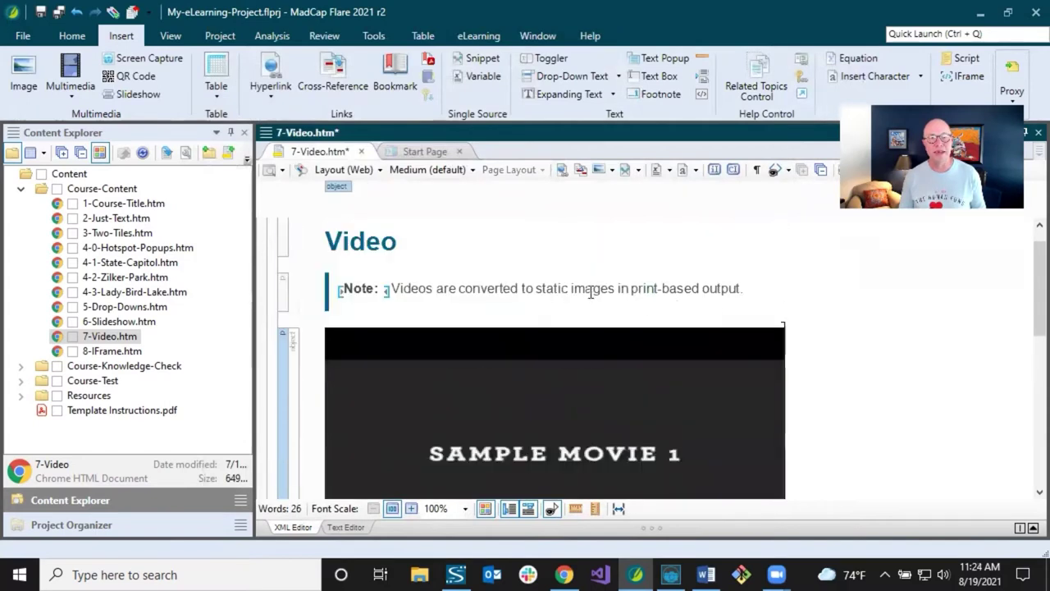
left_click(40, 11)
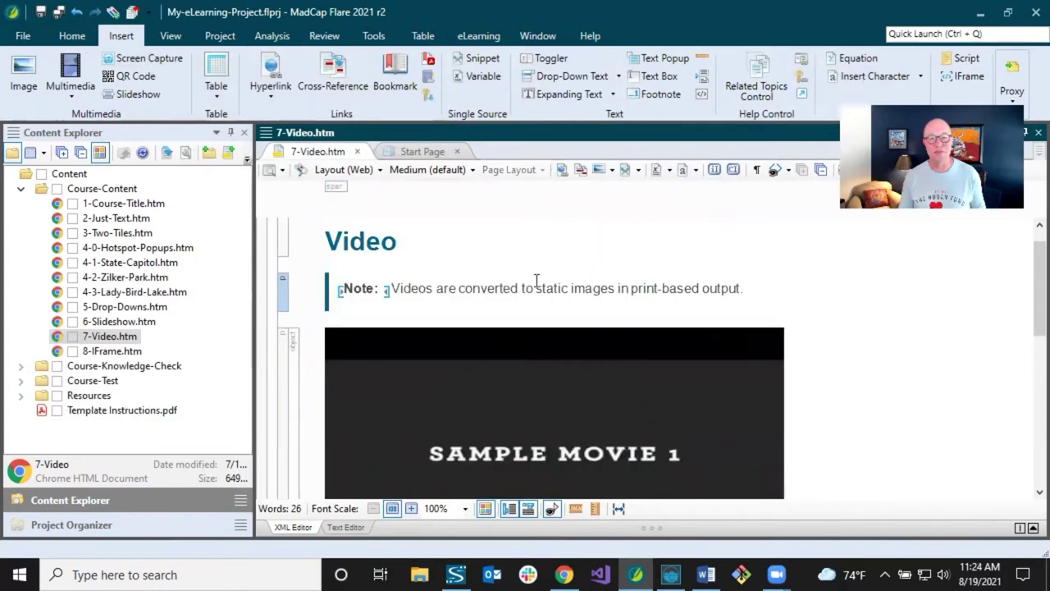
left_click(536, 287)
key("shift+End")
left_click(538, 287)
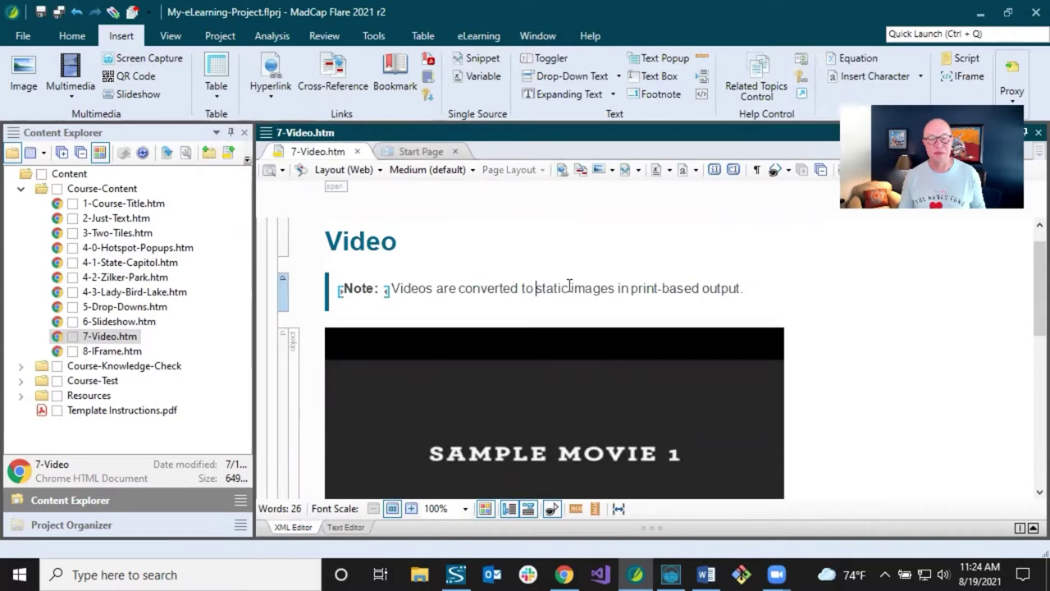
scroll(567, 290, "down", 2)
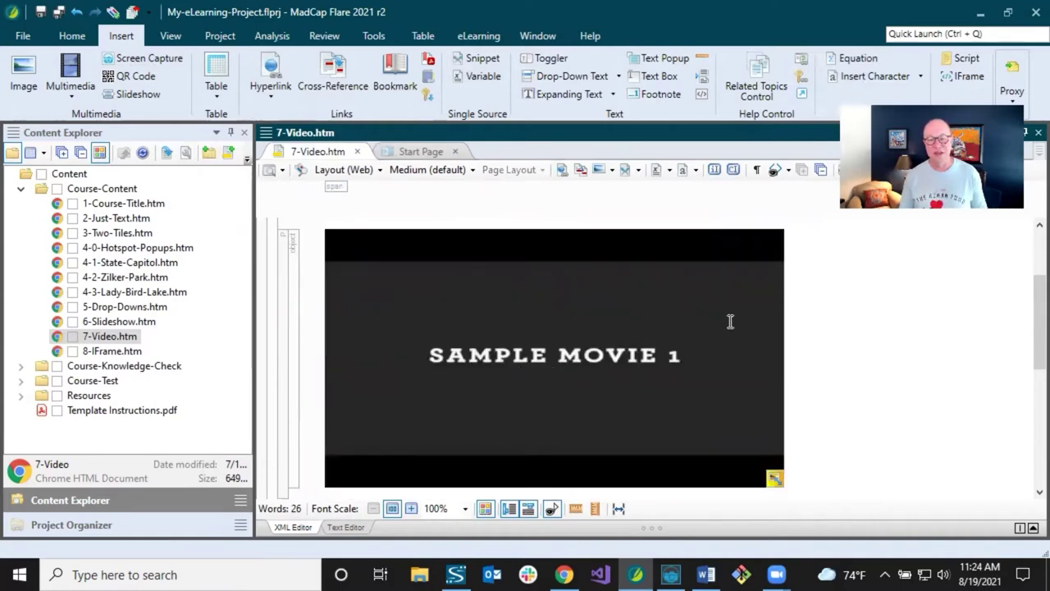
scroll(767, 354, "down", 1)
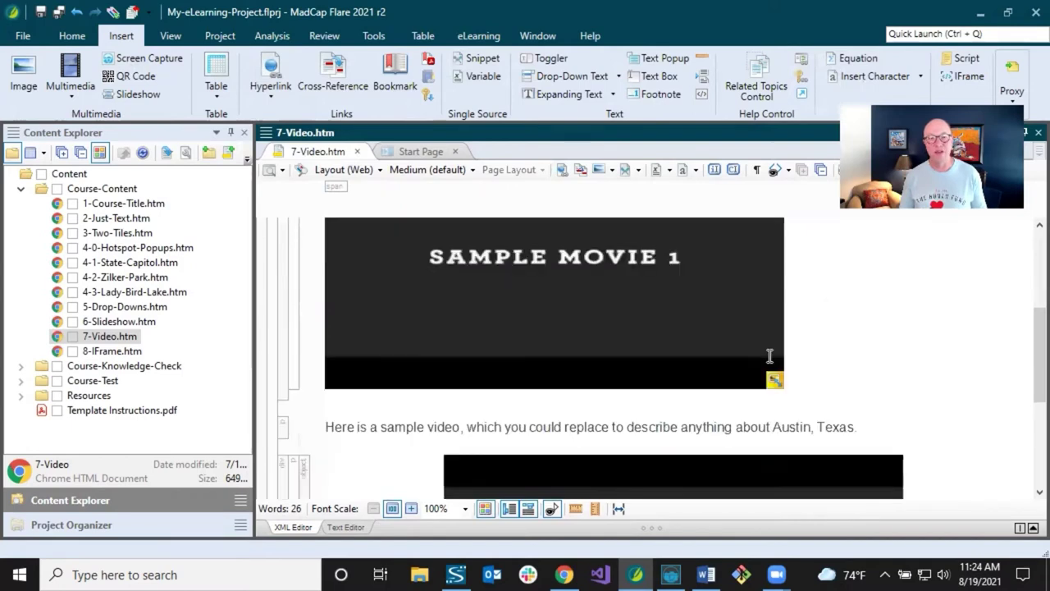
scroll(770, 355, "up", 1)
scroll(769, 355, "down", 1)
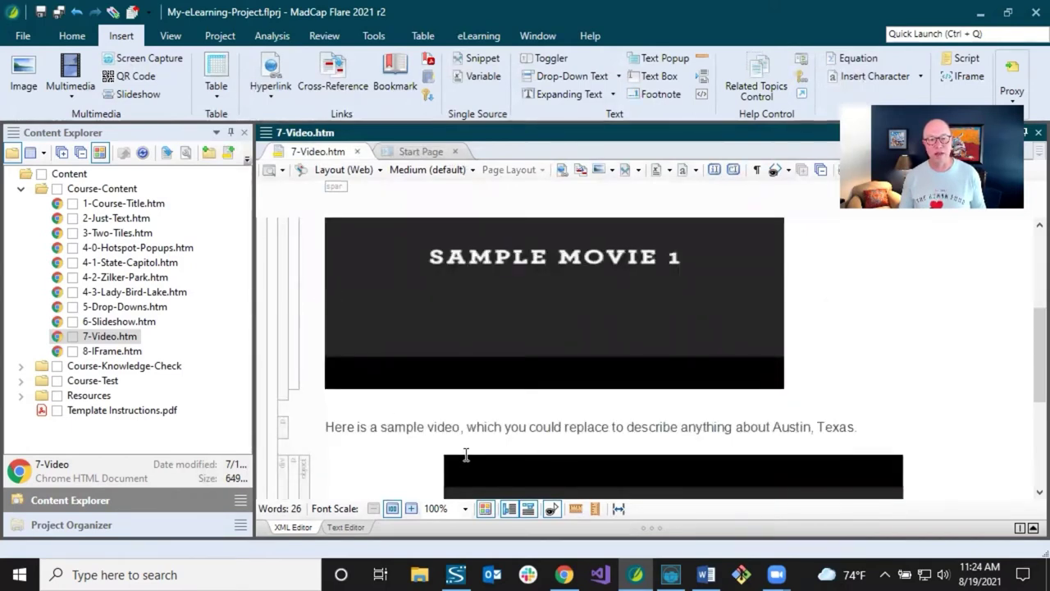
scroll(396, 407, "up", 1)
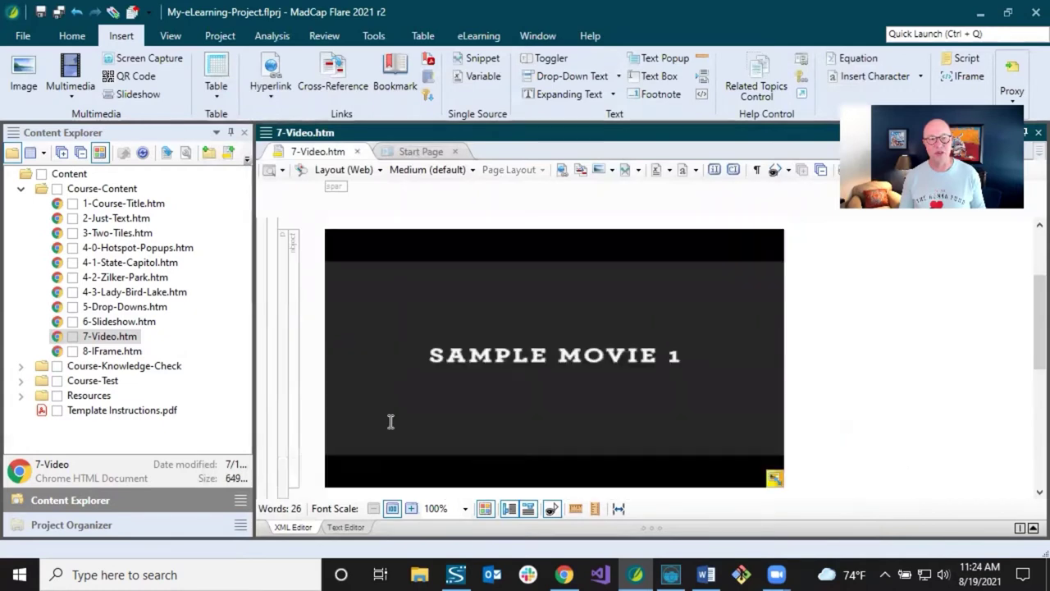
scroll(390, 421, "up", 1)
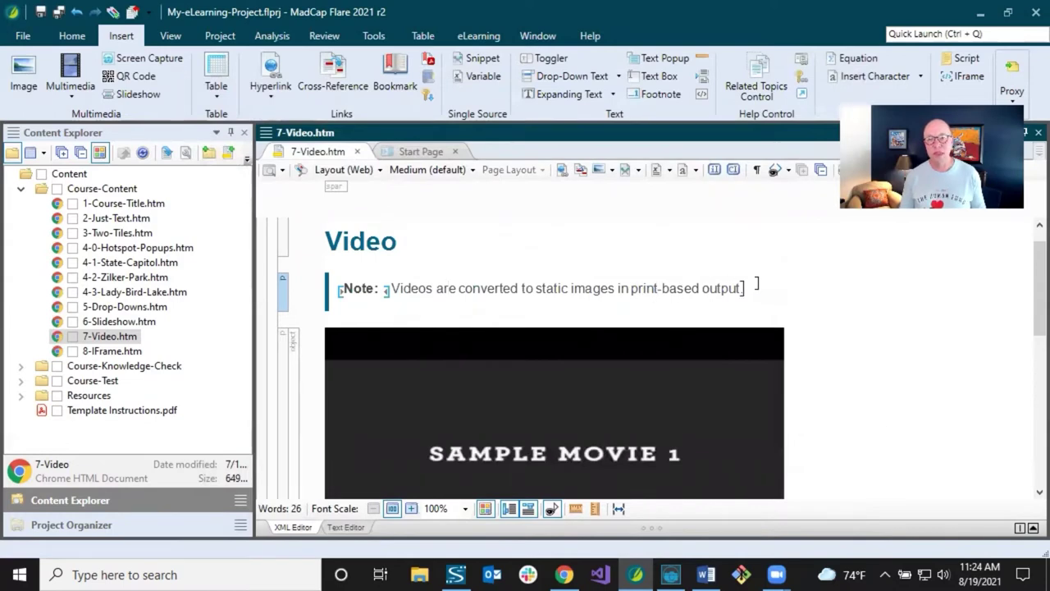
Add an empty paragraph between the note and the newly inserted video.
left_click(431, 290)
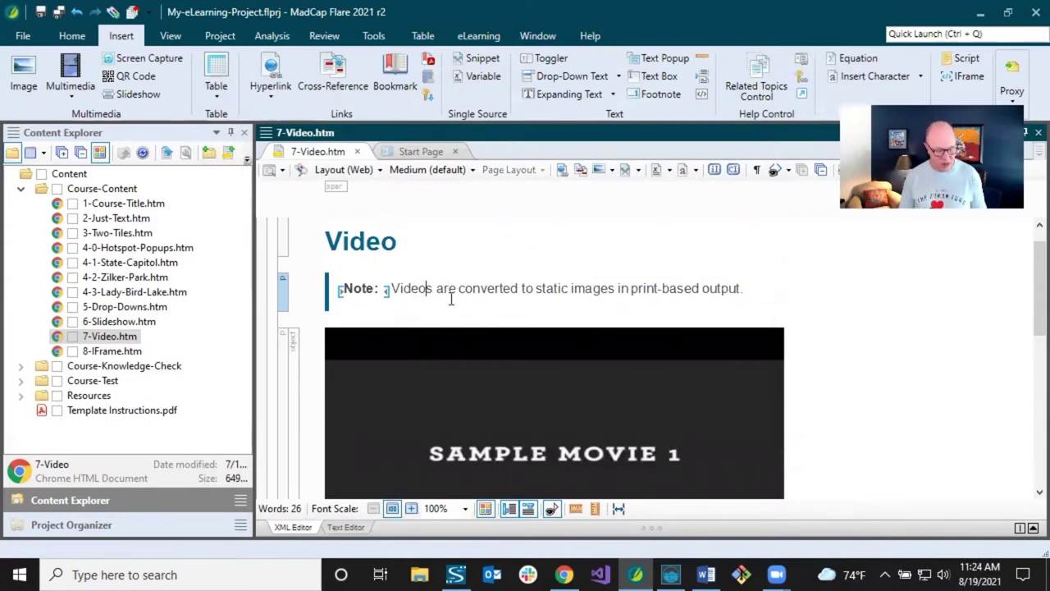
left_click(490, 300)
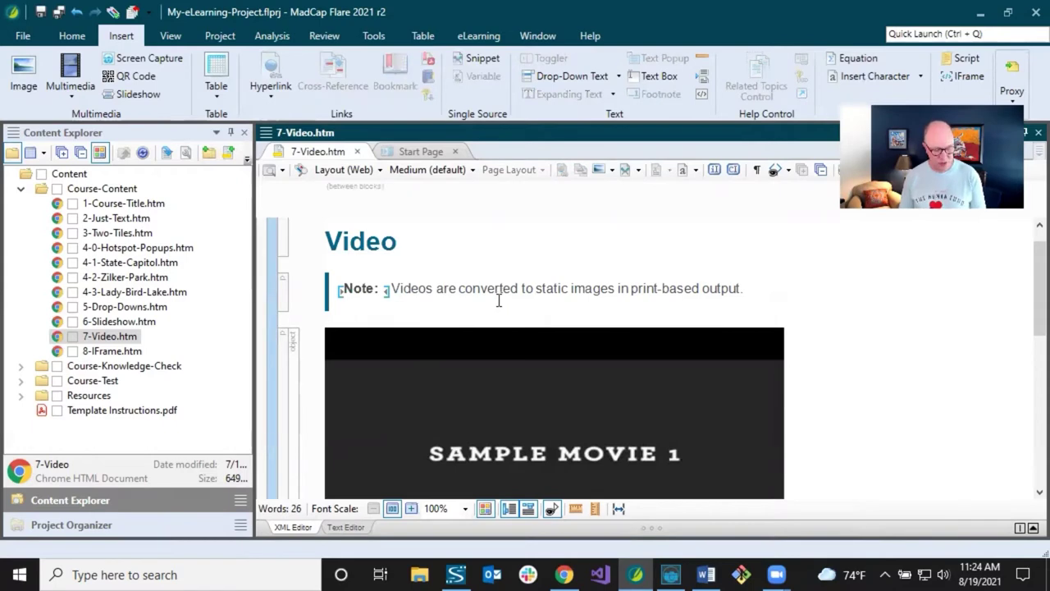
key("Return")
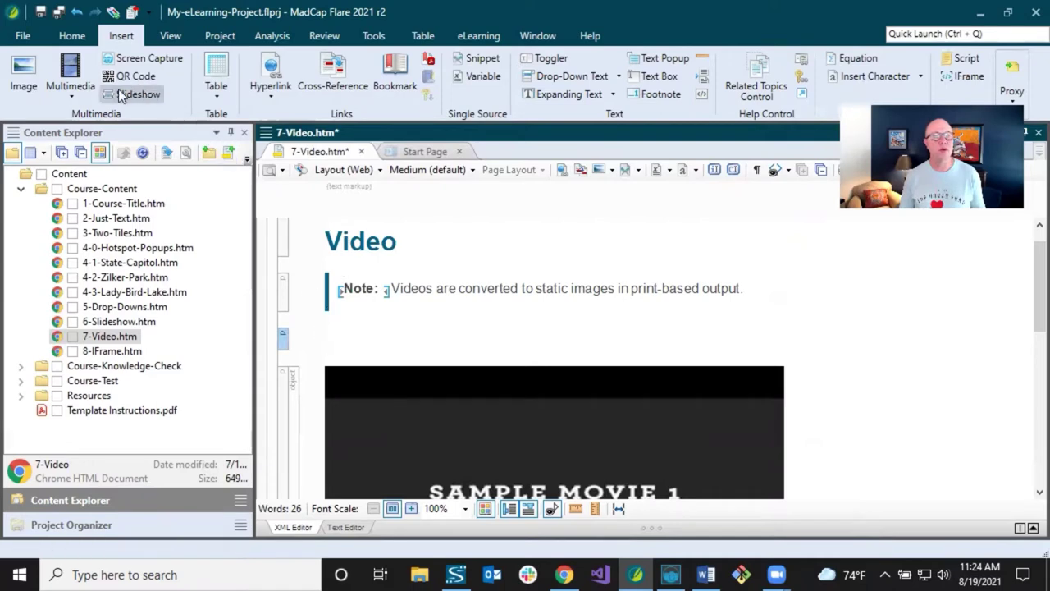
Start inserting an HTML5 movie in the empty paragraph below the note and review the available multimedia file types.
left_click(72, 96)
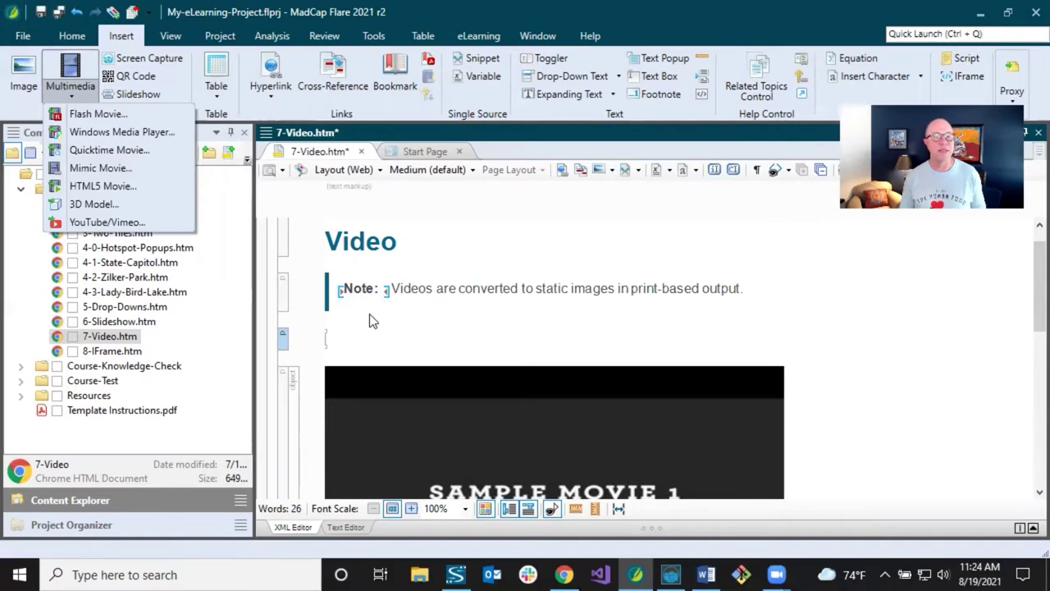
left_click(325, 331)
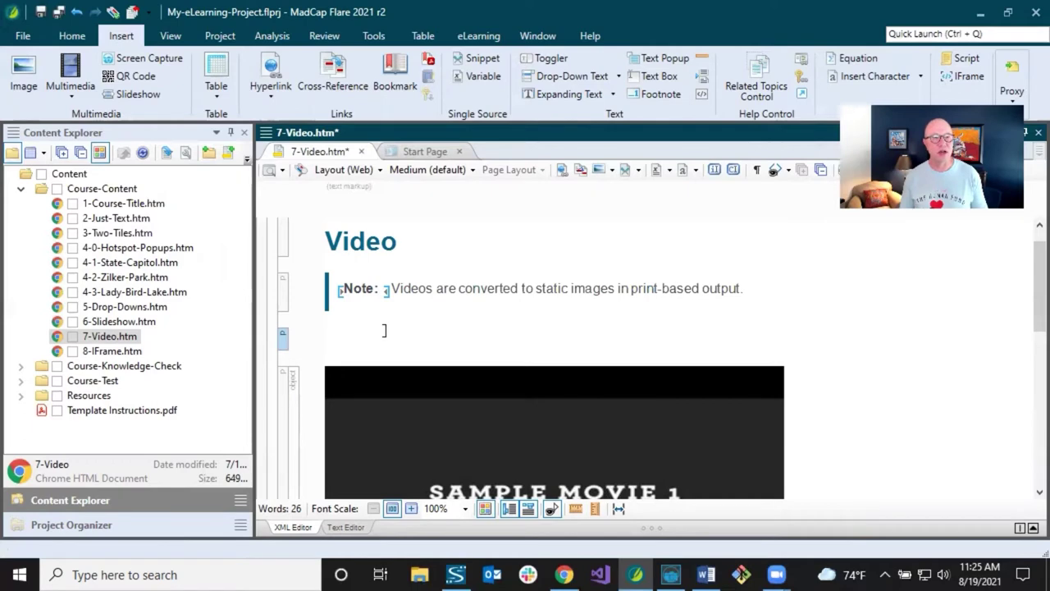
left_click(72, 92)
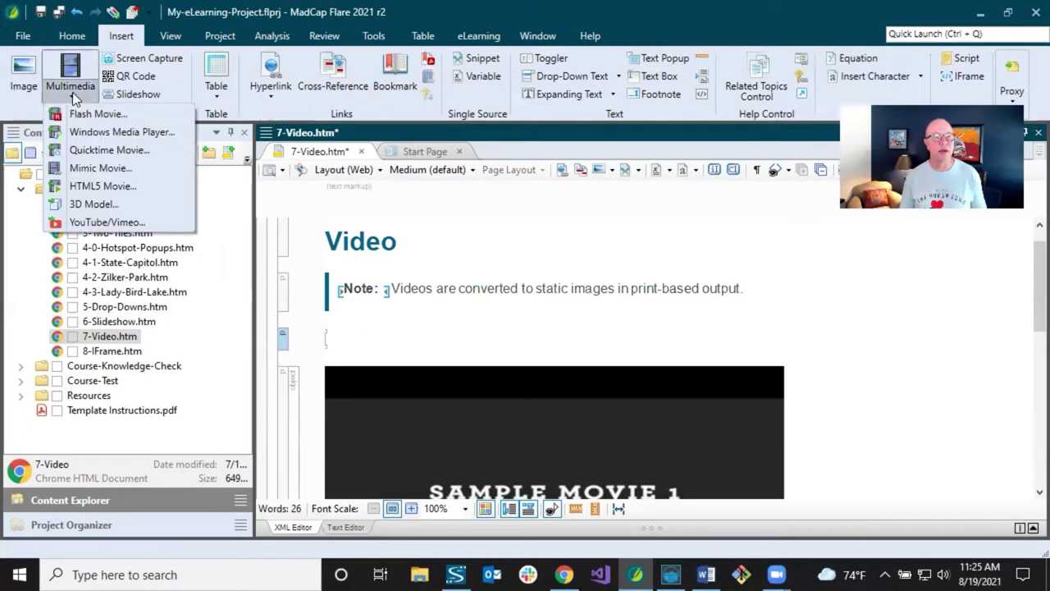
left_click(85, 186)
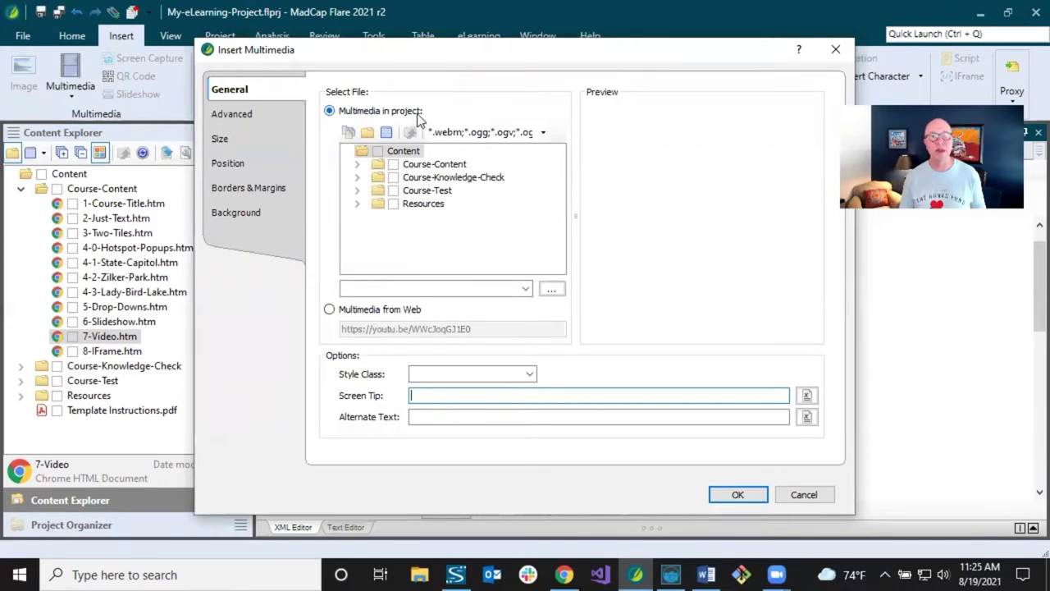
left_click(525, 132)
left_click(543, 133)
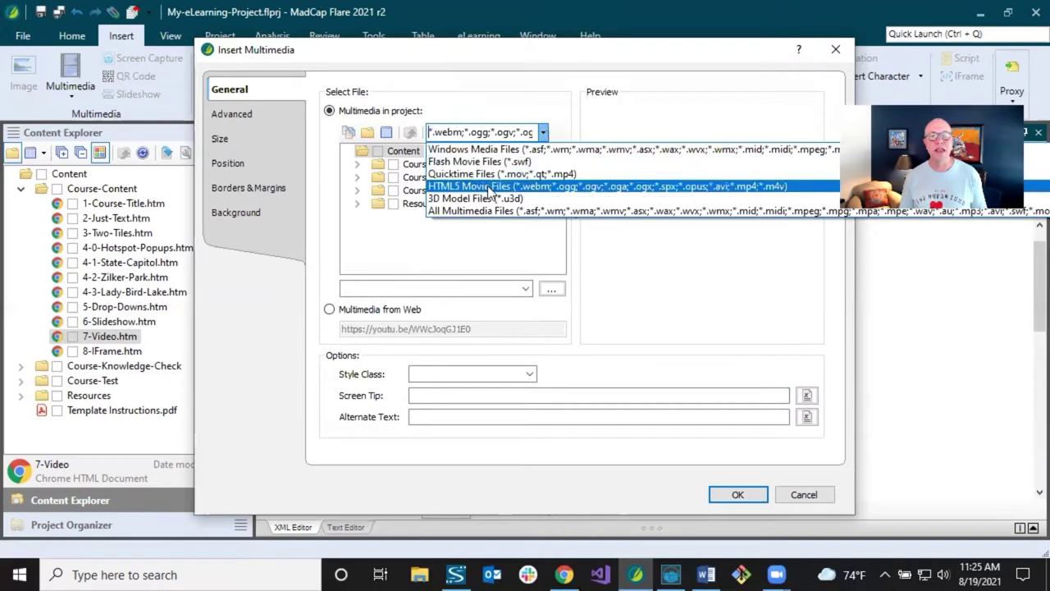
left_click(547, 100)
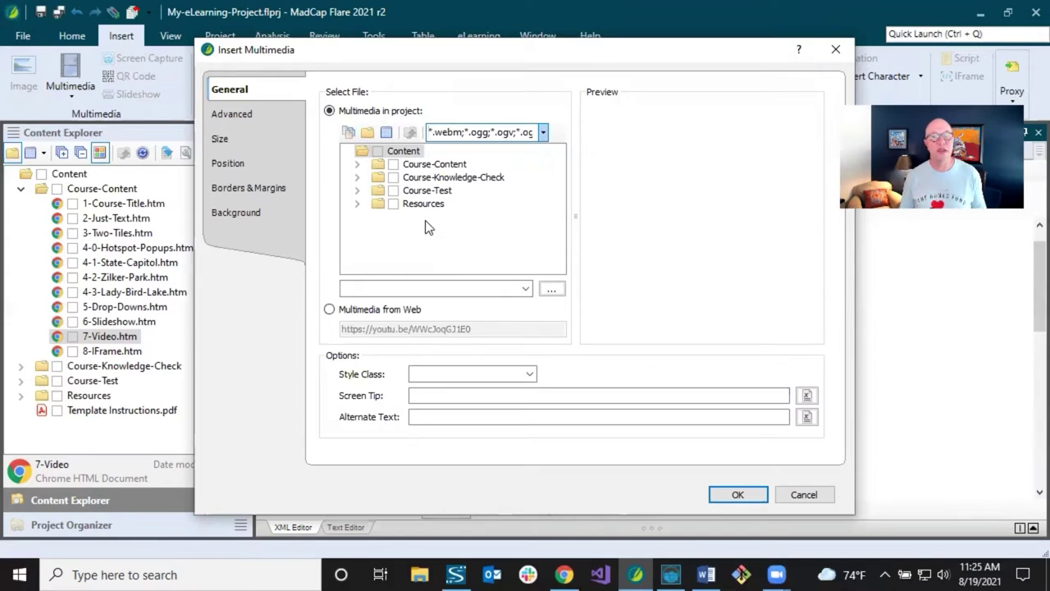
Choose Gilbert.mp4 from the Videos library as the movie file to insert.
left_click(552, 290)
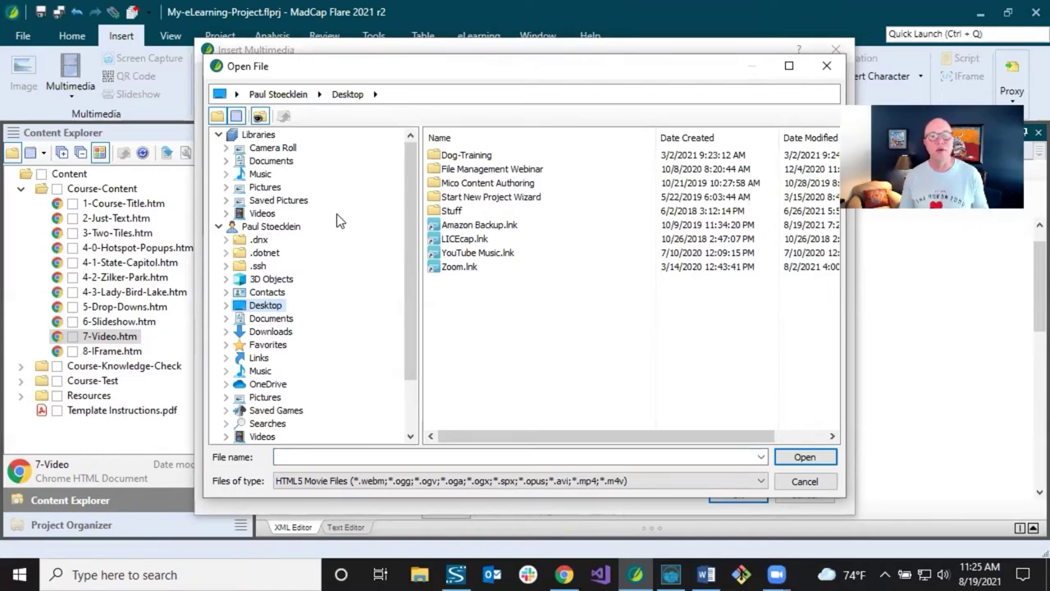
left_click(263, 213)
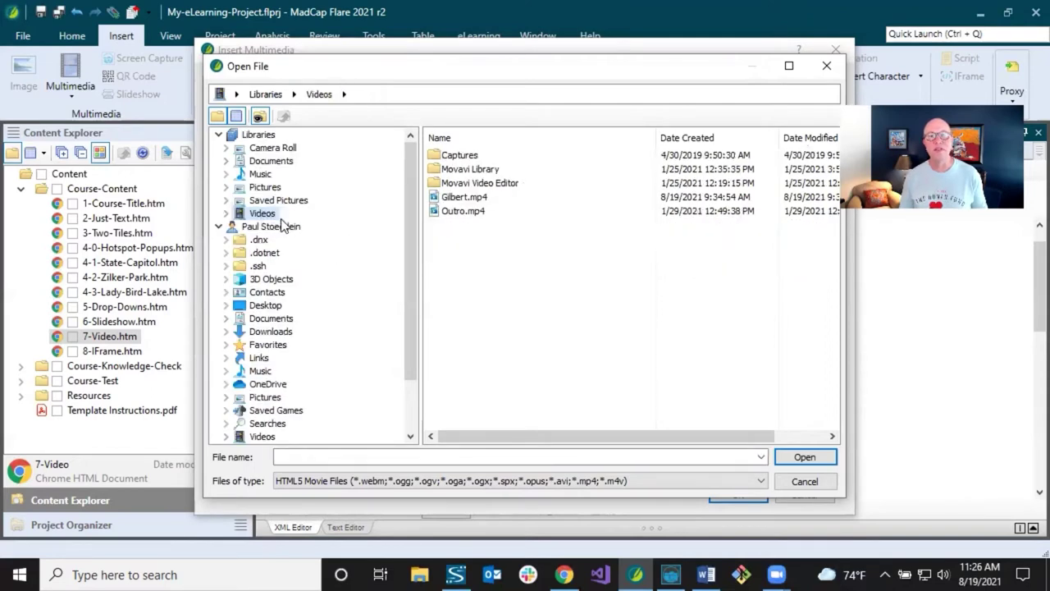
left_click(466, 197)
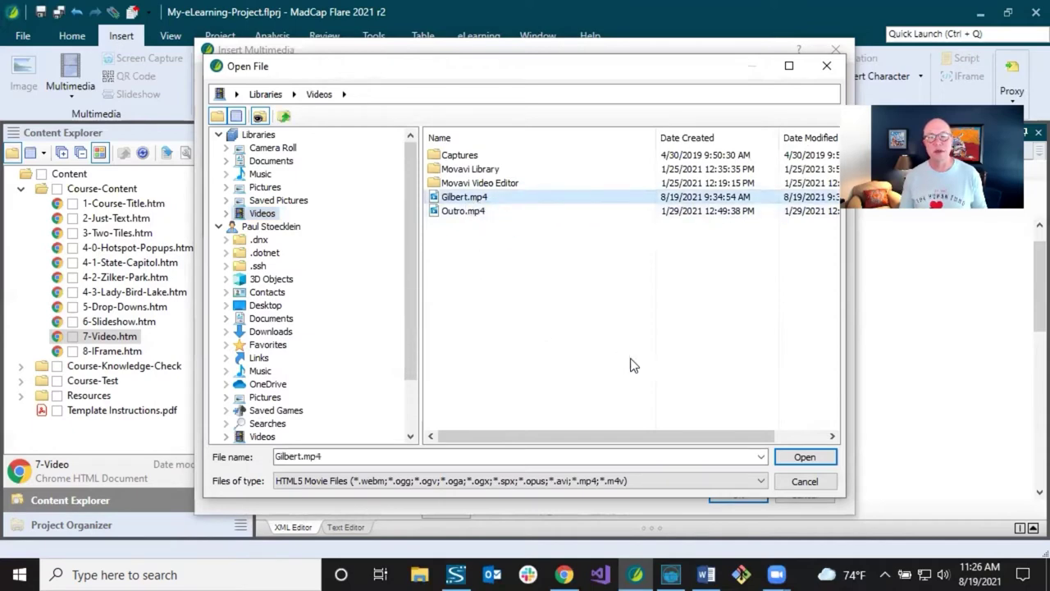
left_click(803, 459)
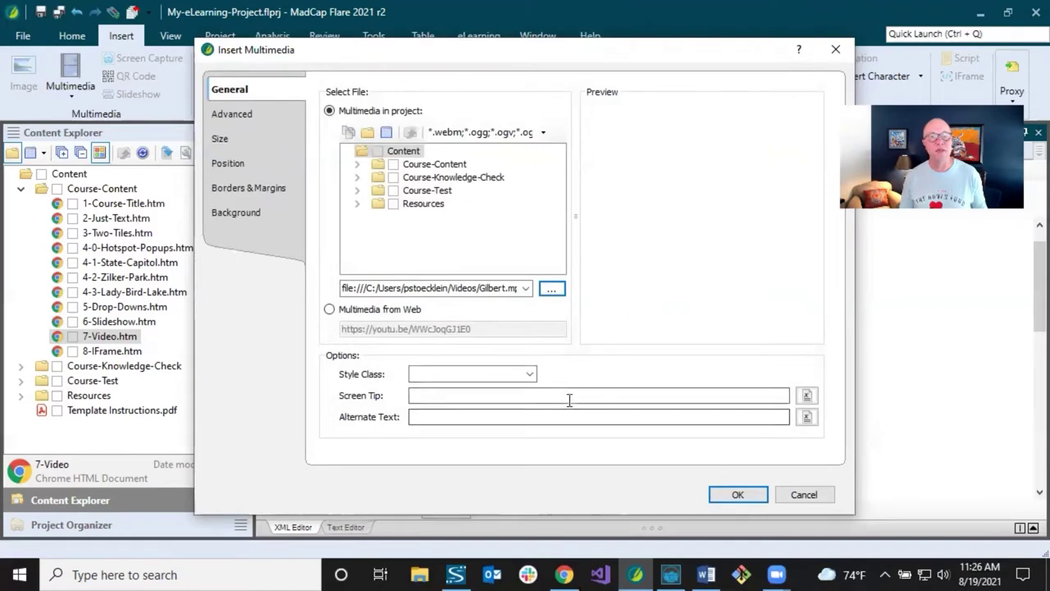
Review the movie's advanced playback options and insert it, copying Gilbert.mp4 into the project without keeping it synchronized.
left_click(262, 114)
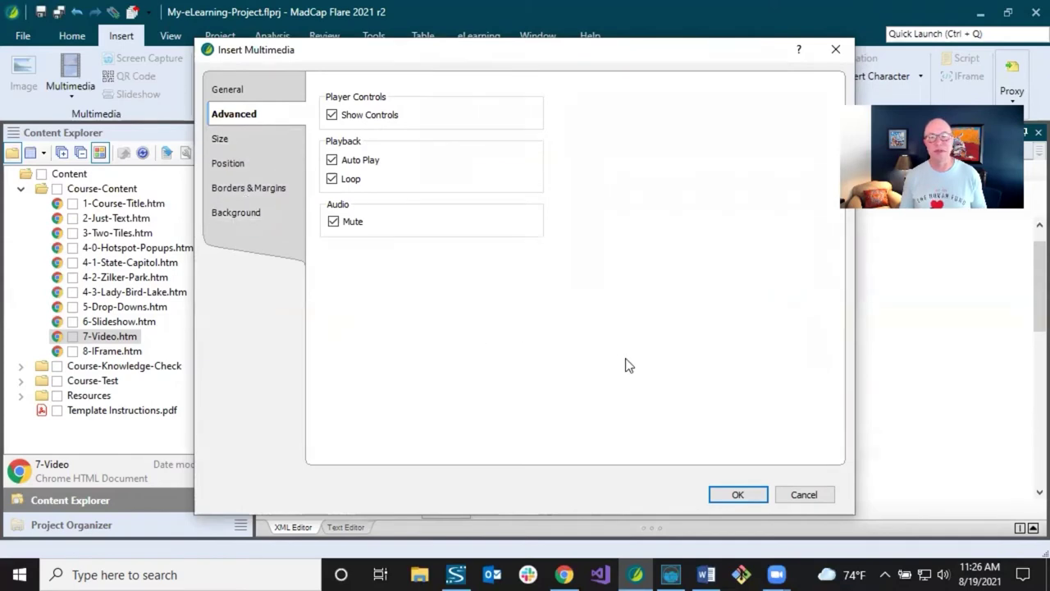
left_click(733, 494)
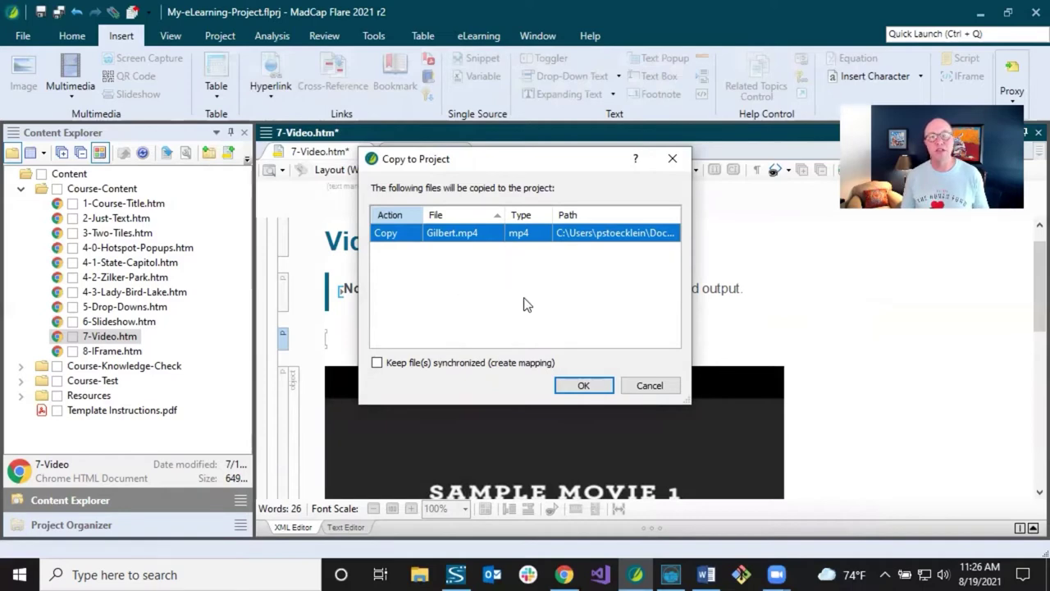
left_click(588, 382)
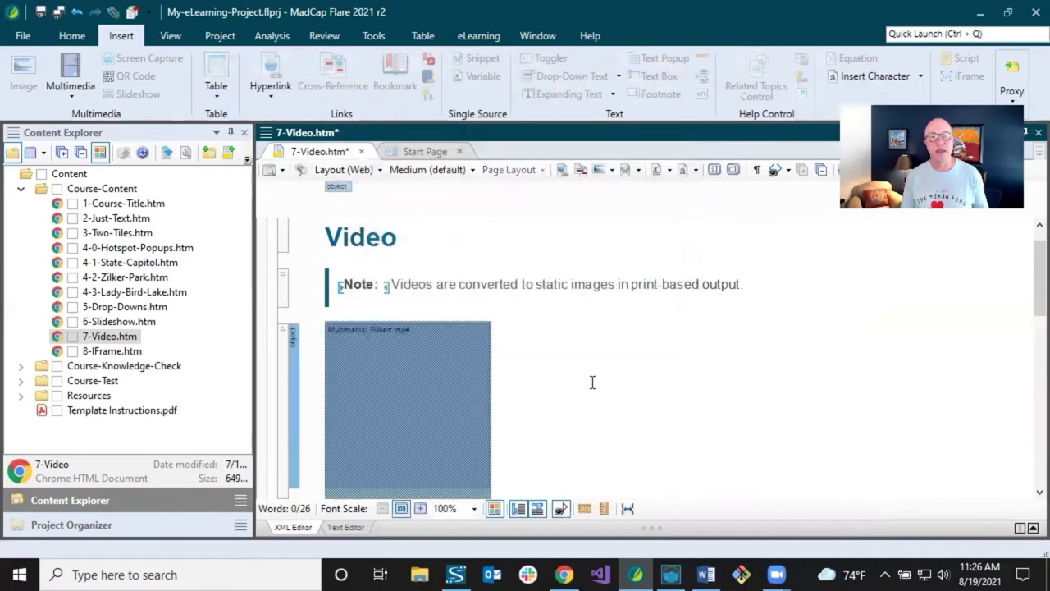
Deselect the inserted Gilbert.mp4 movie and save the 7-Video.htm topic.
left_click(533, 294)
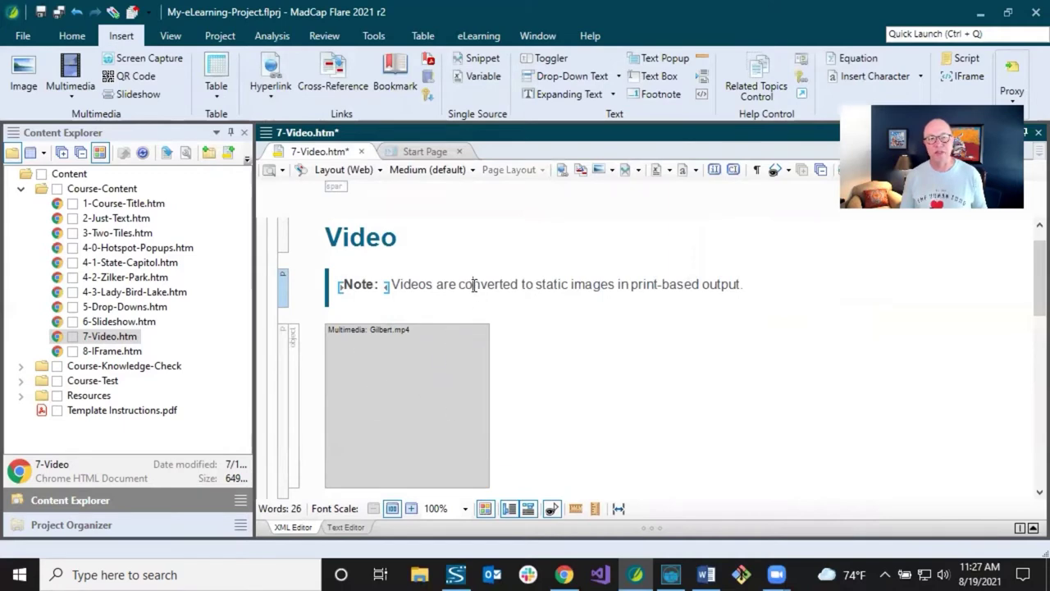
scroll(540, 316, "down", 1)
scroll(540, 317, "up", 1)
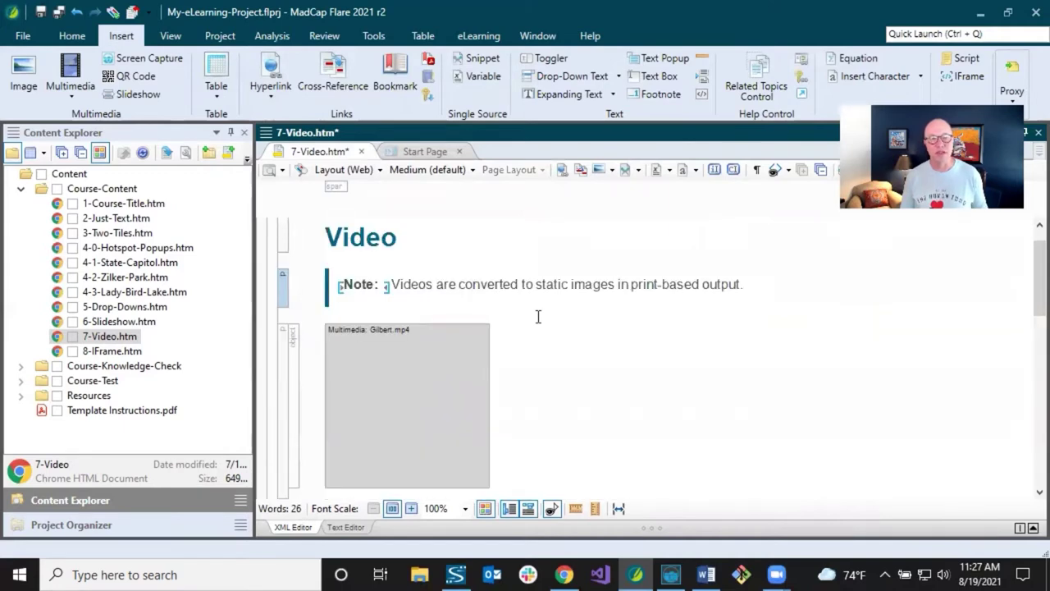
left_click(41, 11)
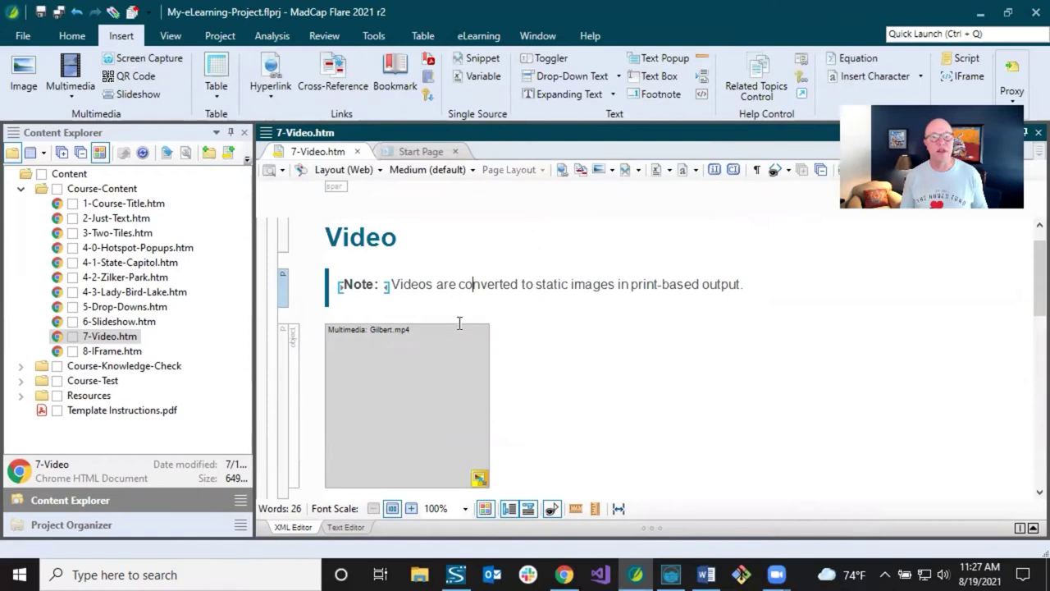
Locate the copied Gilbert.mp4 in the project's Resources/Multimedia folder, check its file details and return to the topic text.
left_click(20, 396)
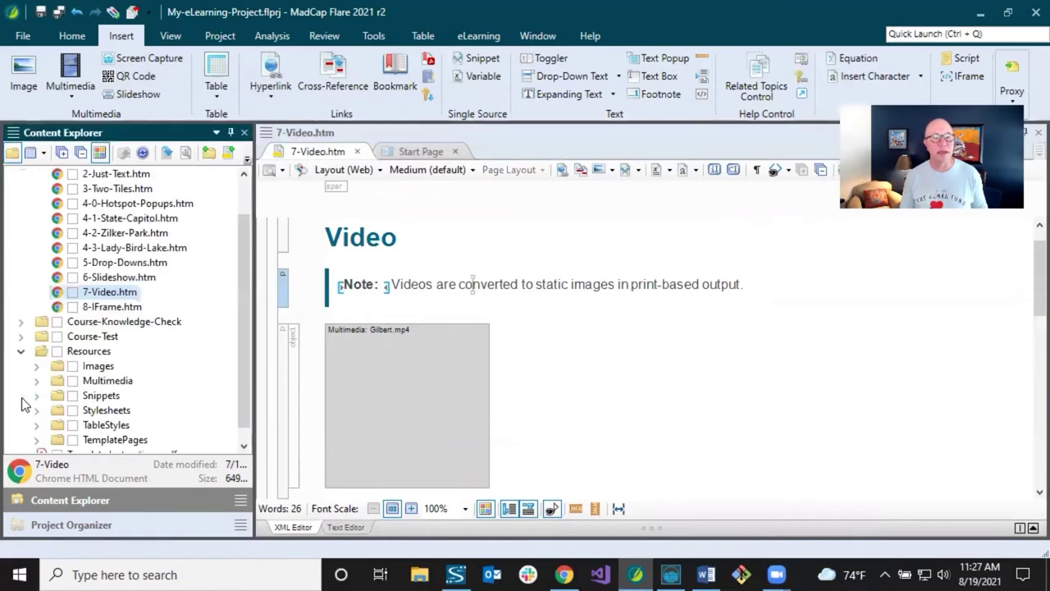
left_click(98, 381)
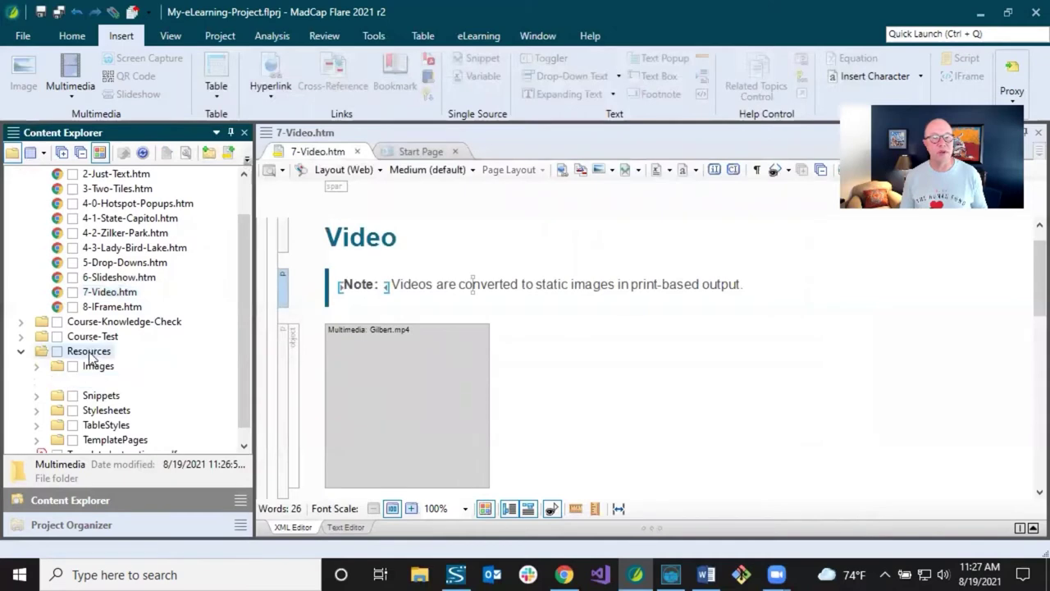
left_click(37, 381)
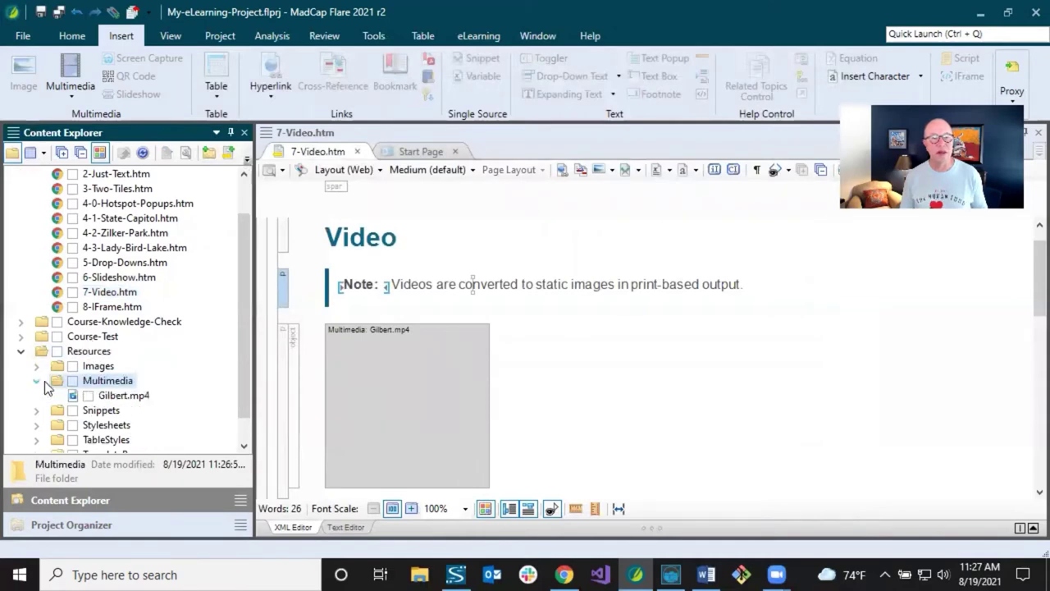
left_click(123, 397)
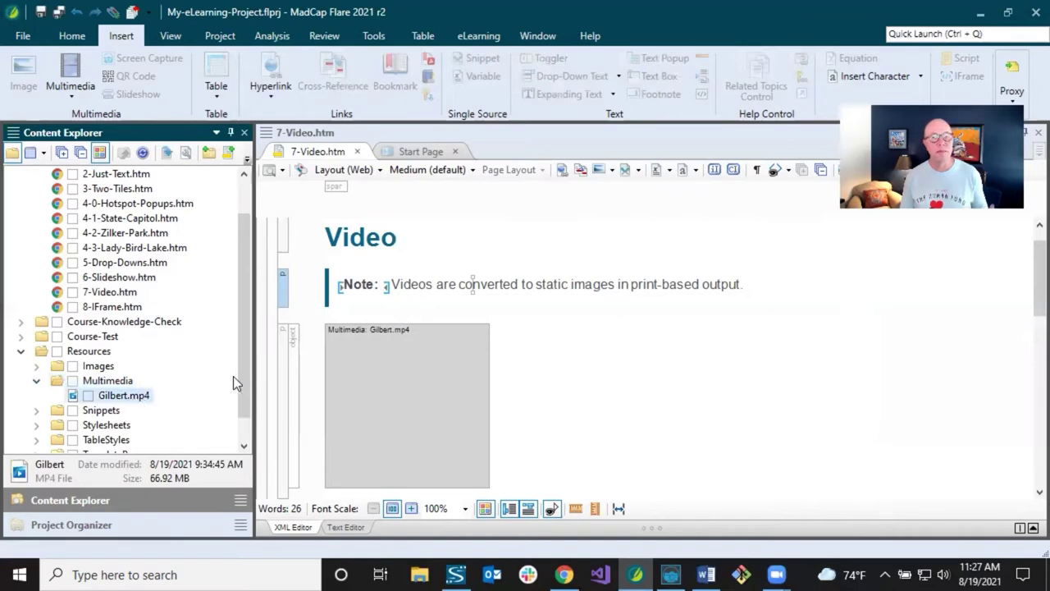
left_click(444, 287)
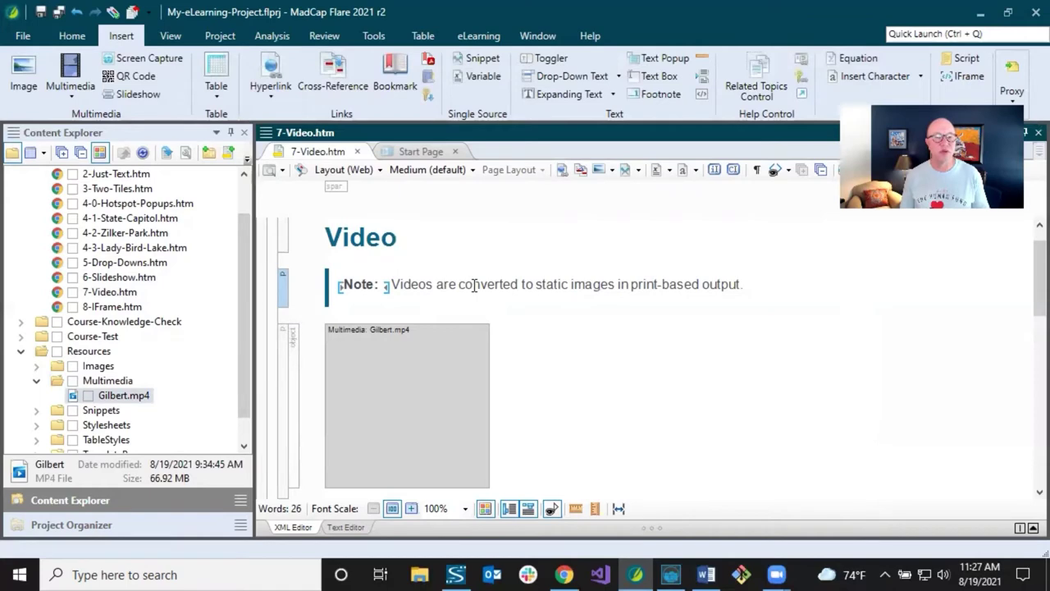
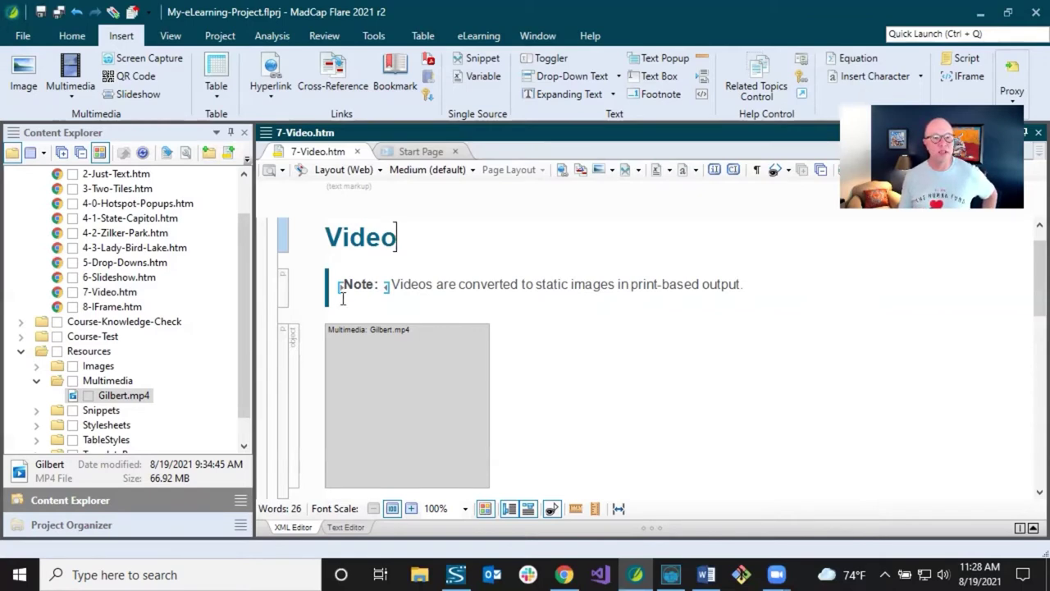
Open the primary table of contents, Online-TOC, from the project's TOCs folder.
left_click(78, 523)
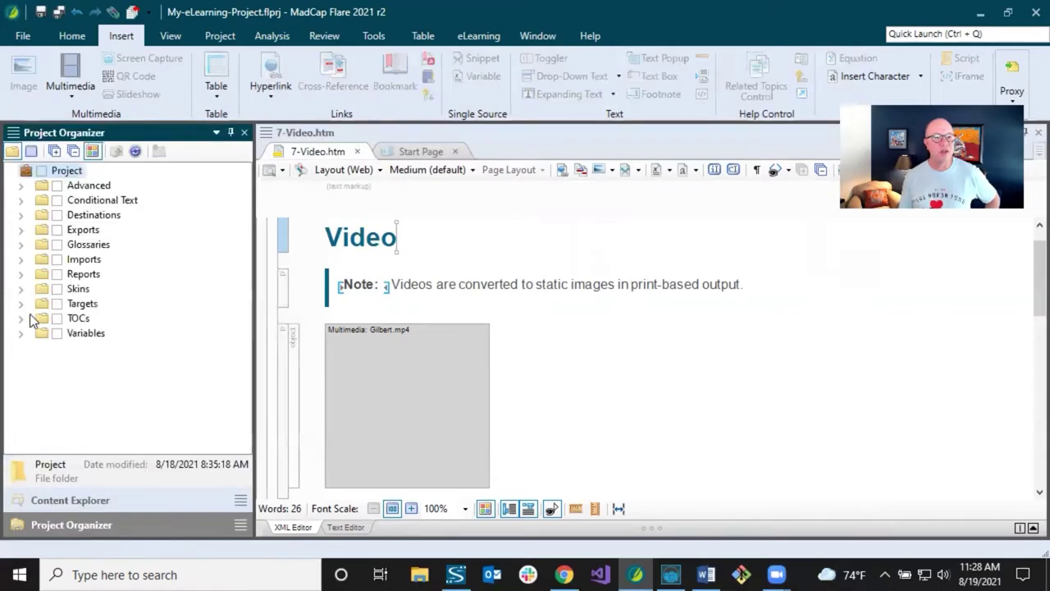
left_click(23, 319)
left_click(84, 335)
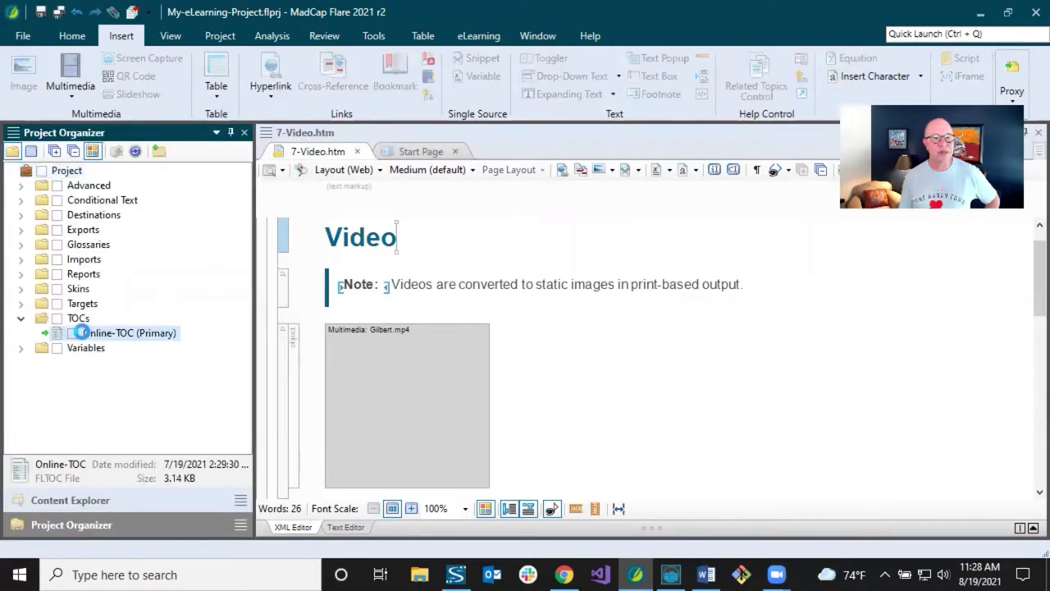
double_click(82, 333)
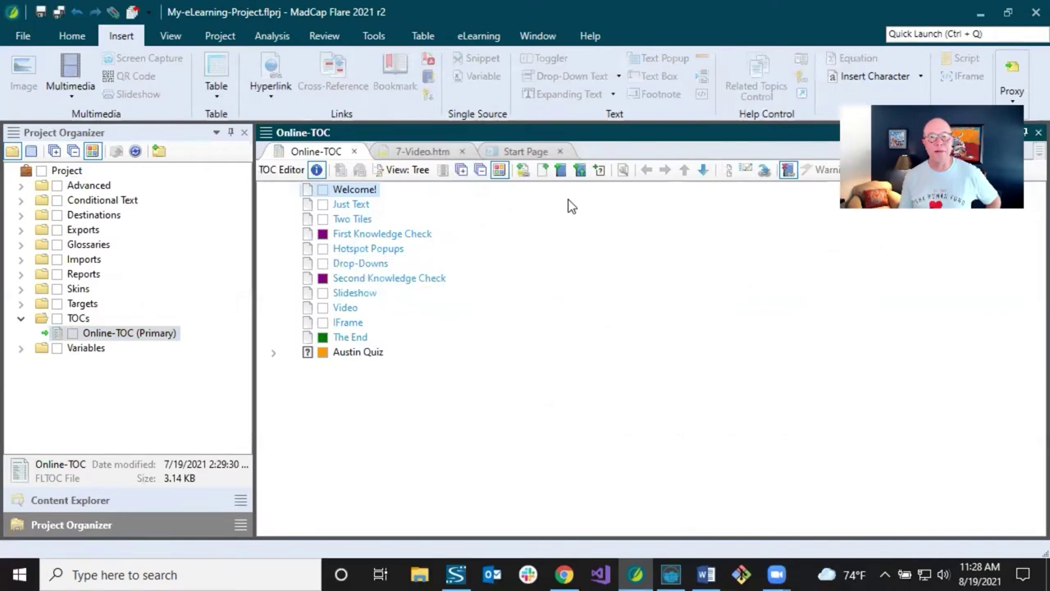
Add a TOC entry named "Video link" after Welcome! and promote it to the top level.
left_click(543, 172)
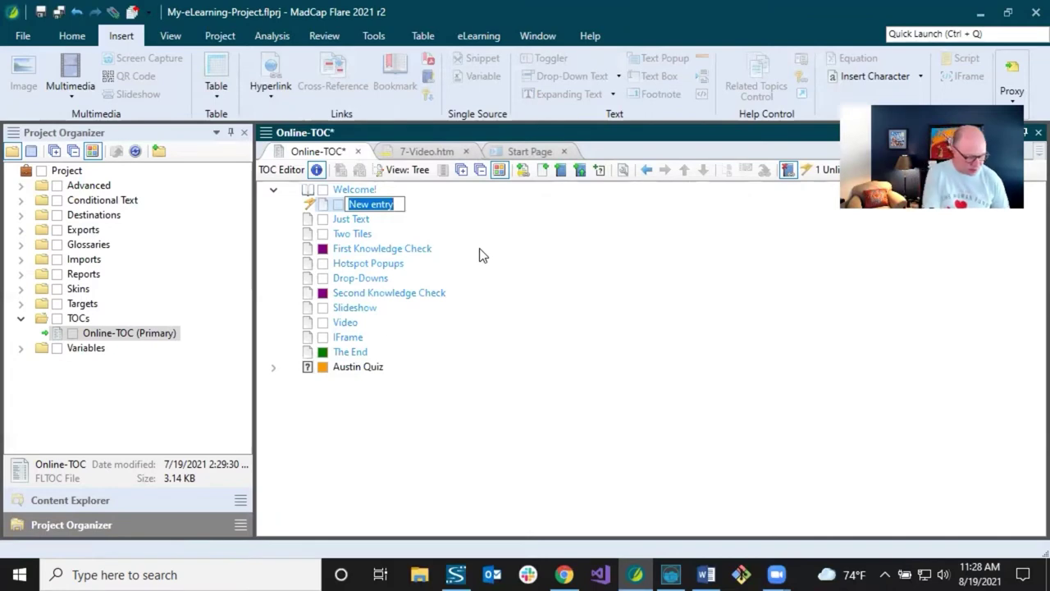
type("Video link")
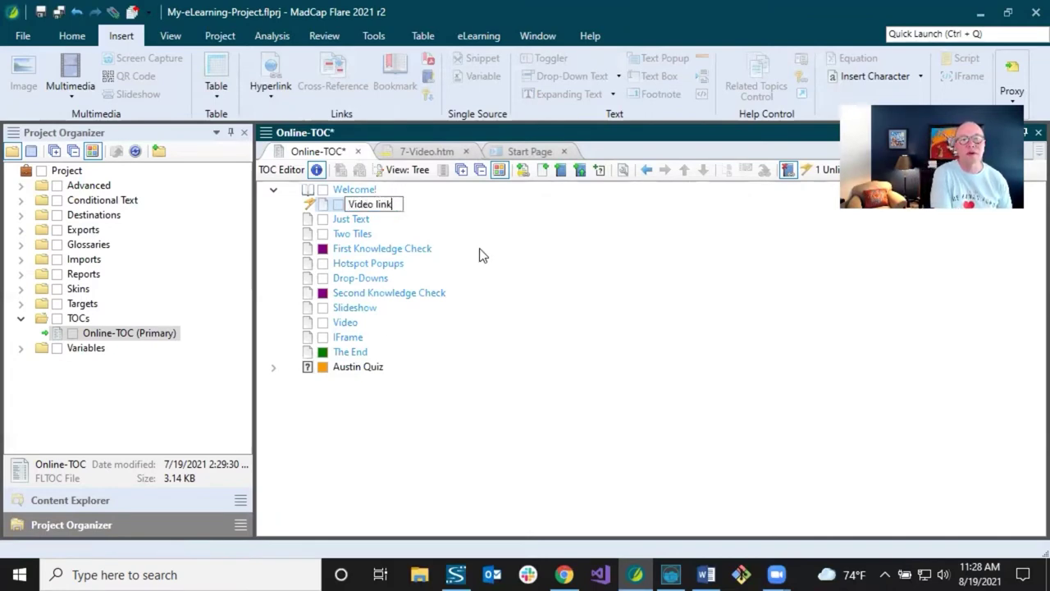
key("Return")
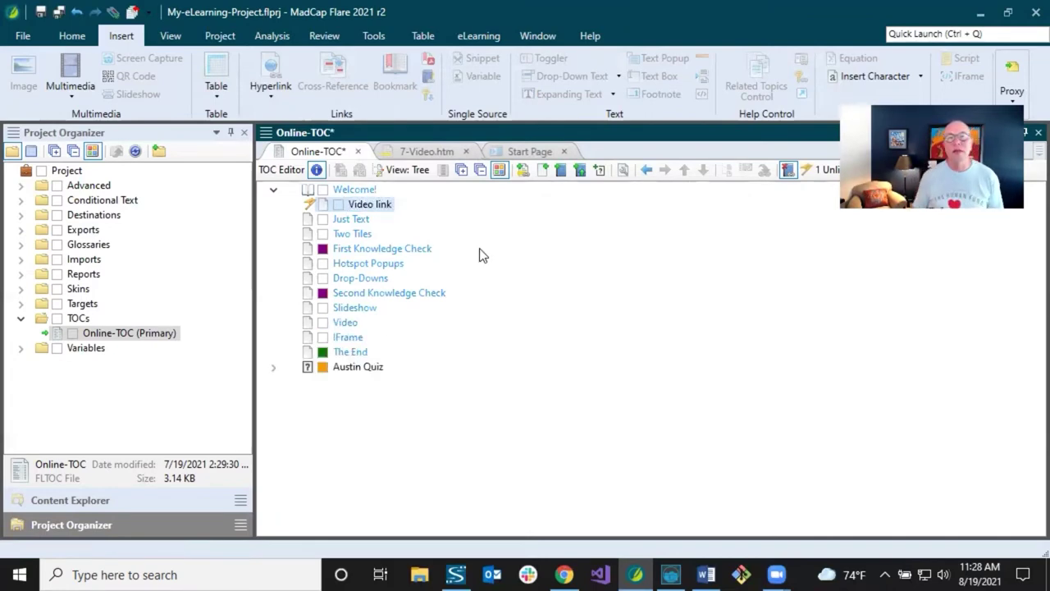
left_click(647, 169)
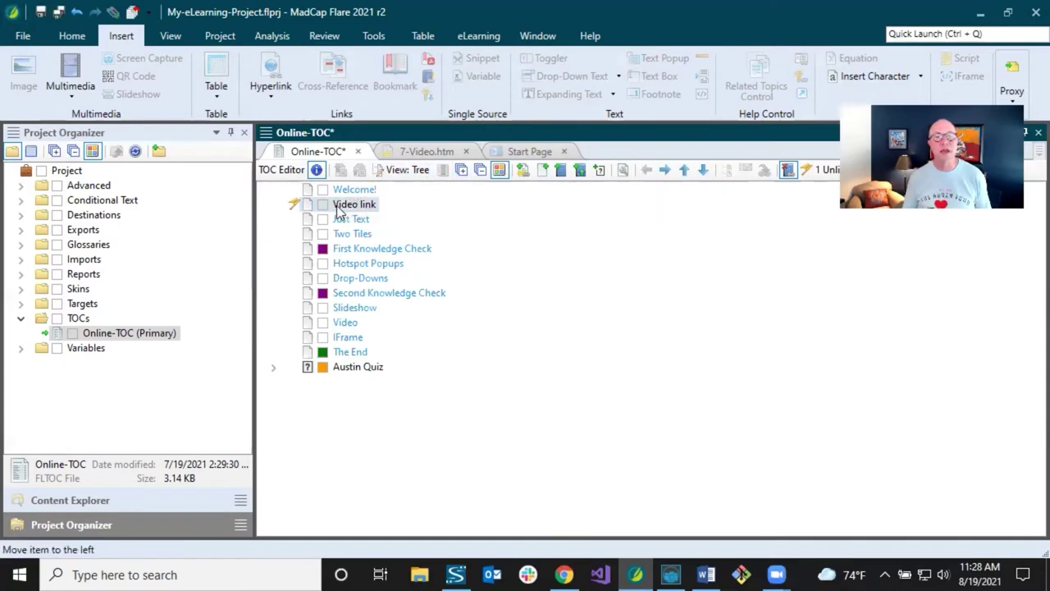
Examine the link options in the Video link entry's properties and close them without changes.
double_click(338, 207)
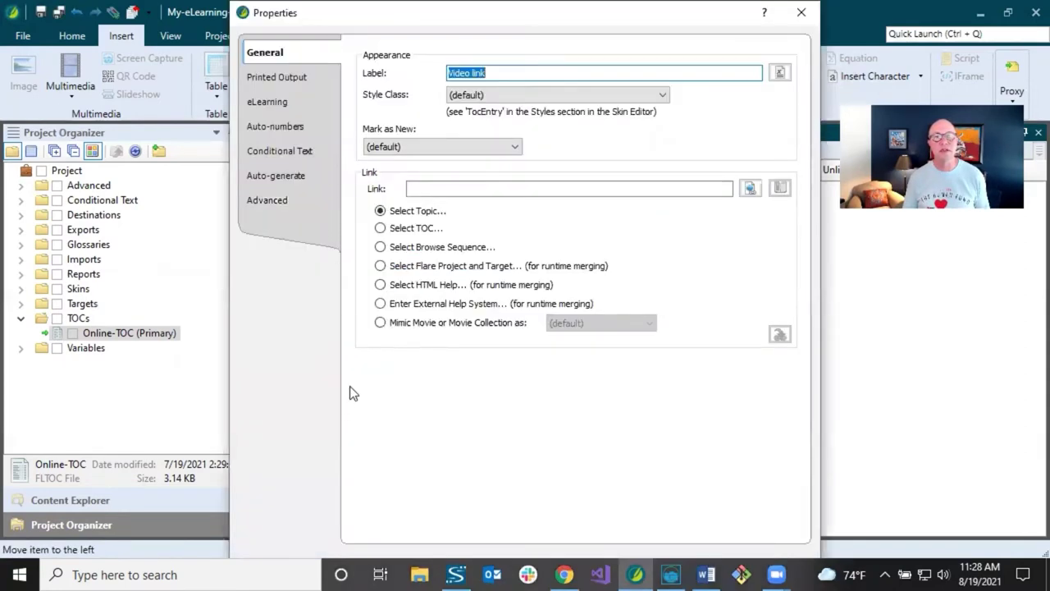
left_click(563, 220)
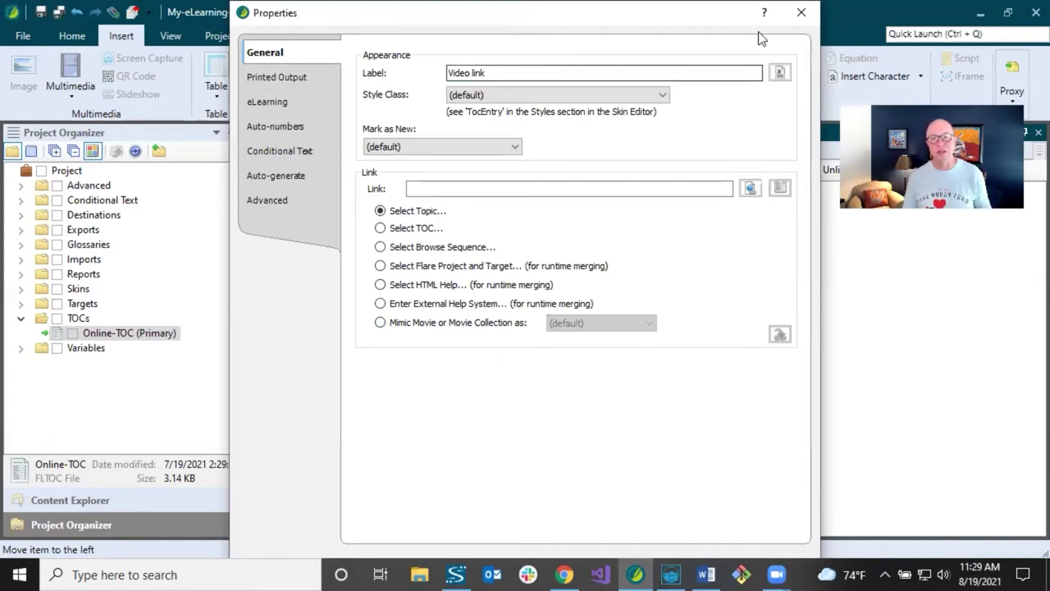
left_click(800, 12)
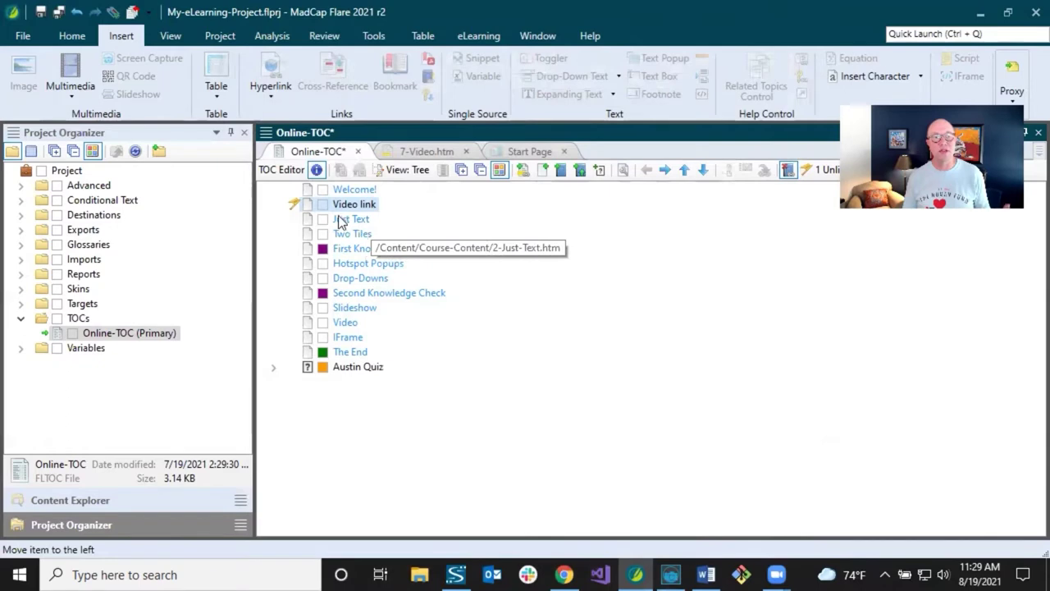
Undo the promotion and creation of the Video link entry, and return to the 7-Video.htm topic.
left_click(76, 12)
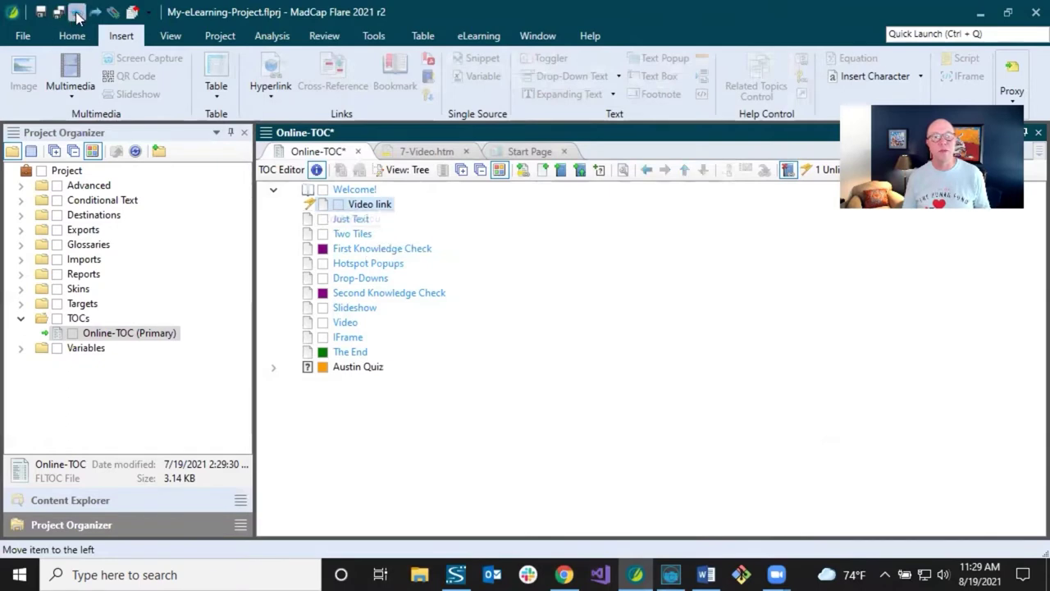
left_click(76, 12)
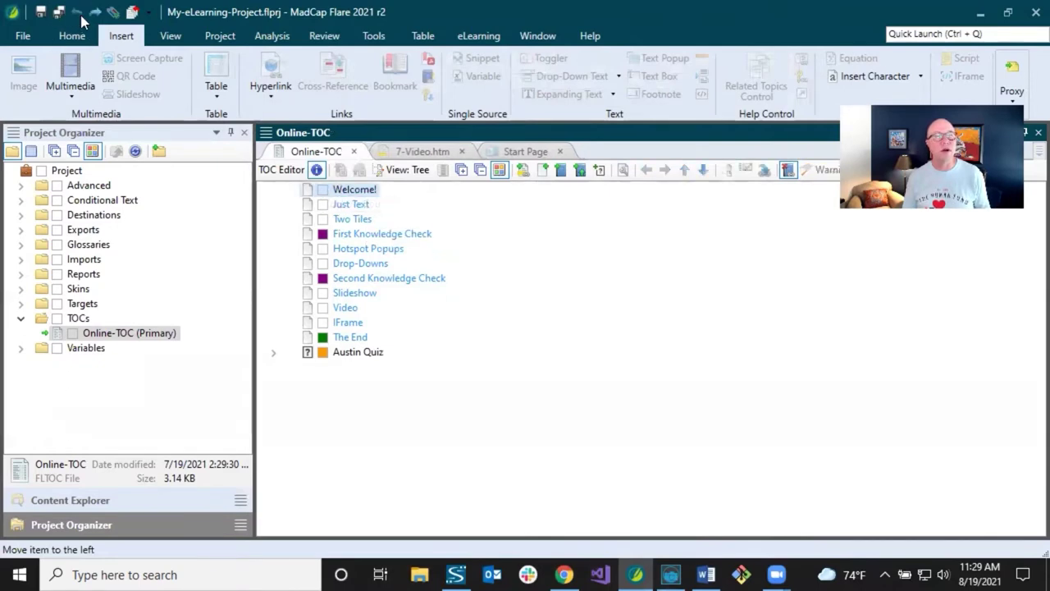
left_click(420, 151)
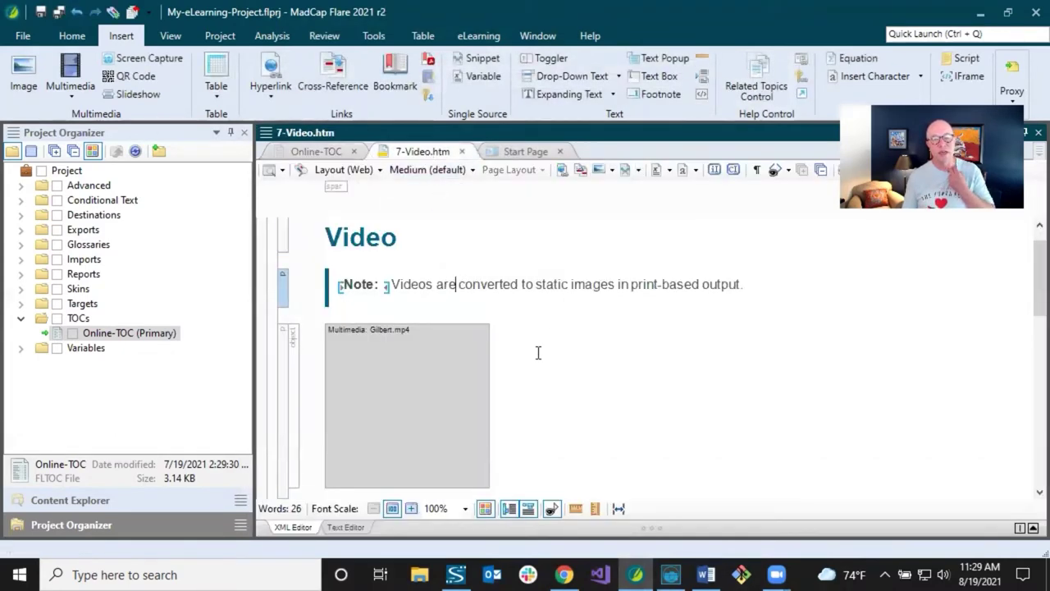
Build the primary target, Online-Course-With-Test, and bring its build progress into view in a shortened Builds pane.
scroll(502, 371, "down", 2)
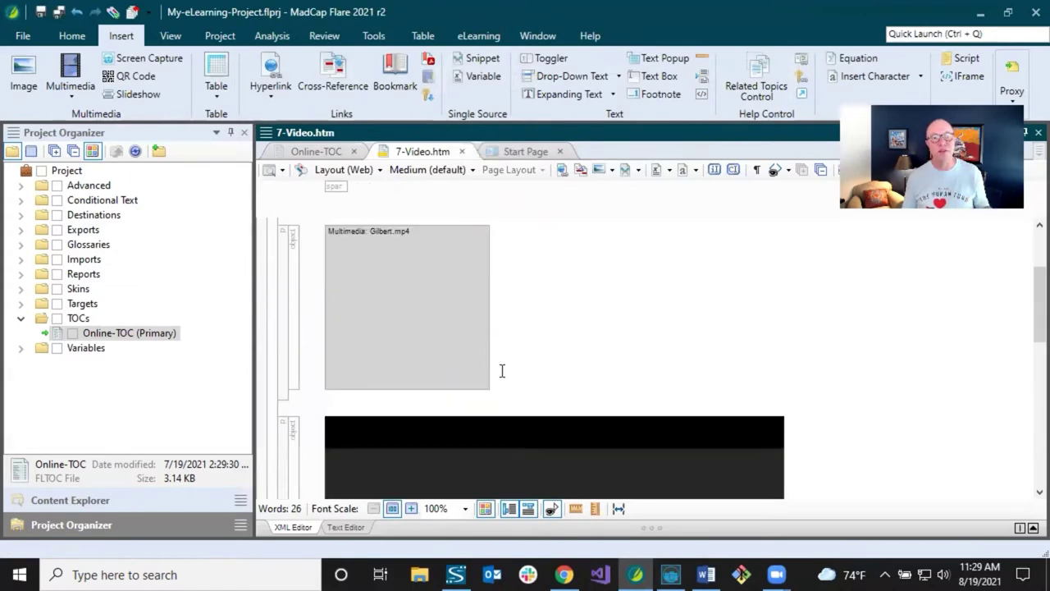
scroll(502, 370, "up", 2)
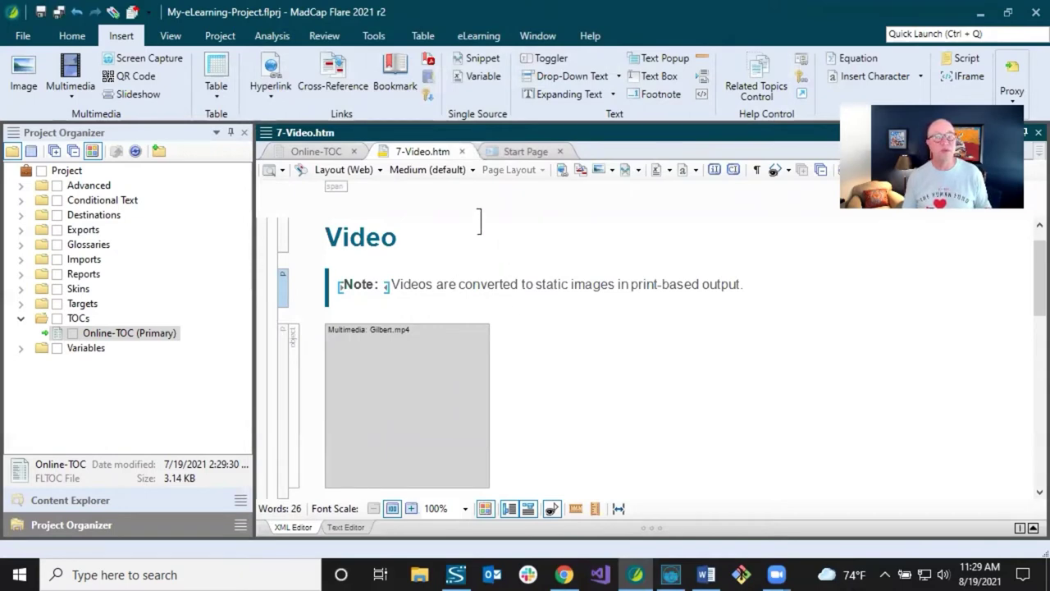
left_click(220, 36)
left_click(110, 96)
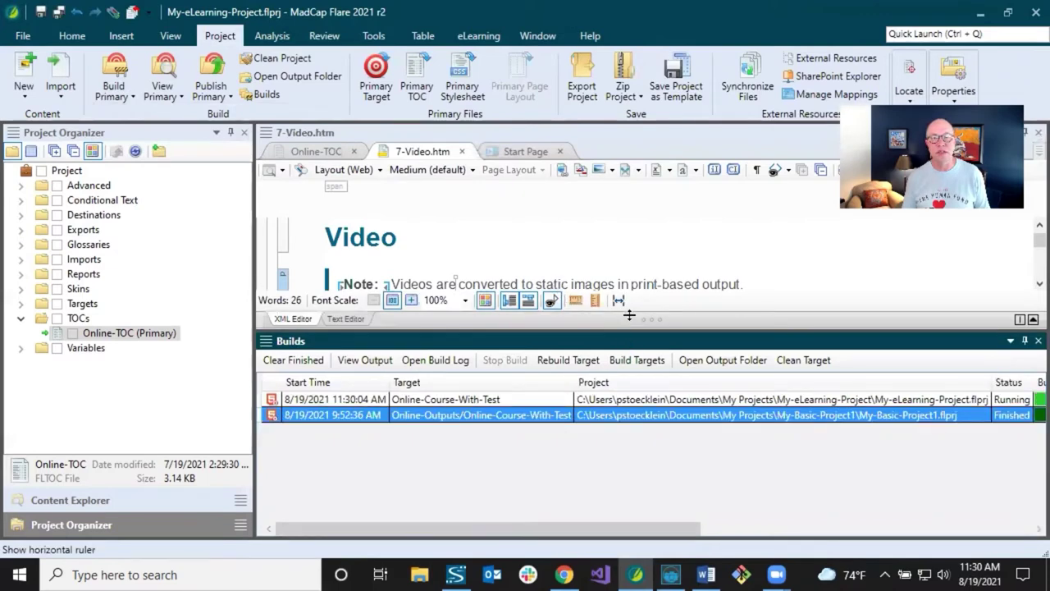
left_click_drag(629, 312, 619, 374)
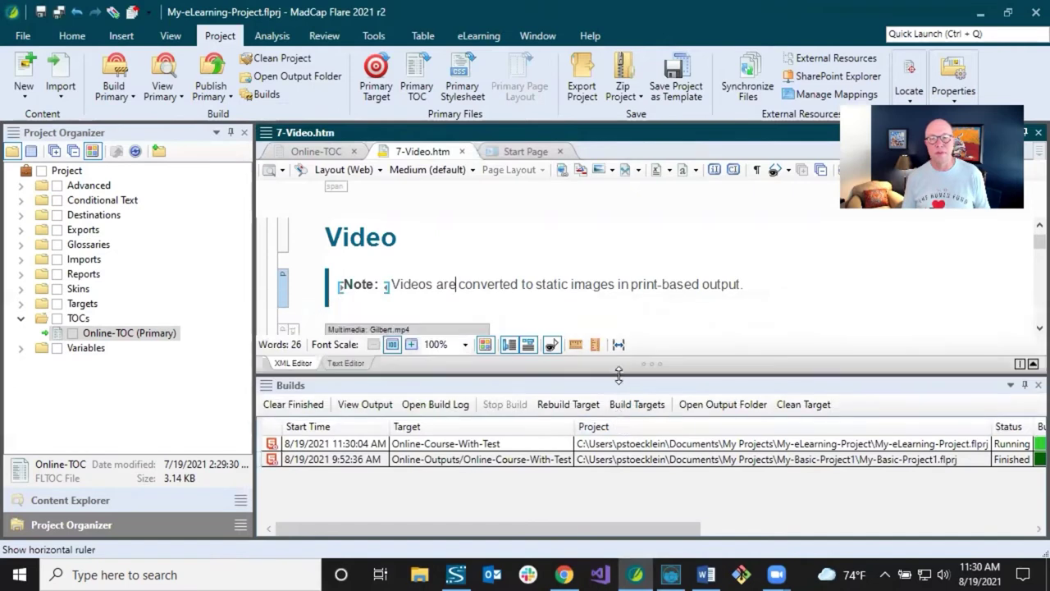
left_click_drag(640, 529, 767, 528)
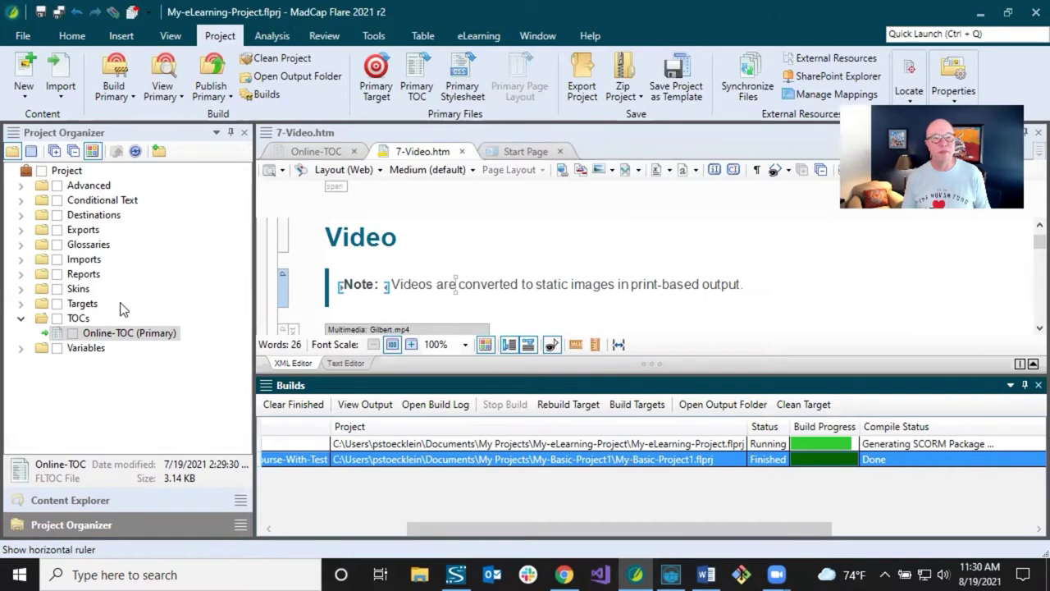
Select Gilbert.mp4 in the Multimedia resources folder, and open the output of the finished My-eLearning-Project build.
left_click(118, 500)
left_click(123, 395)
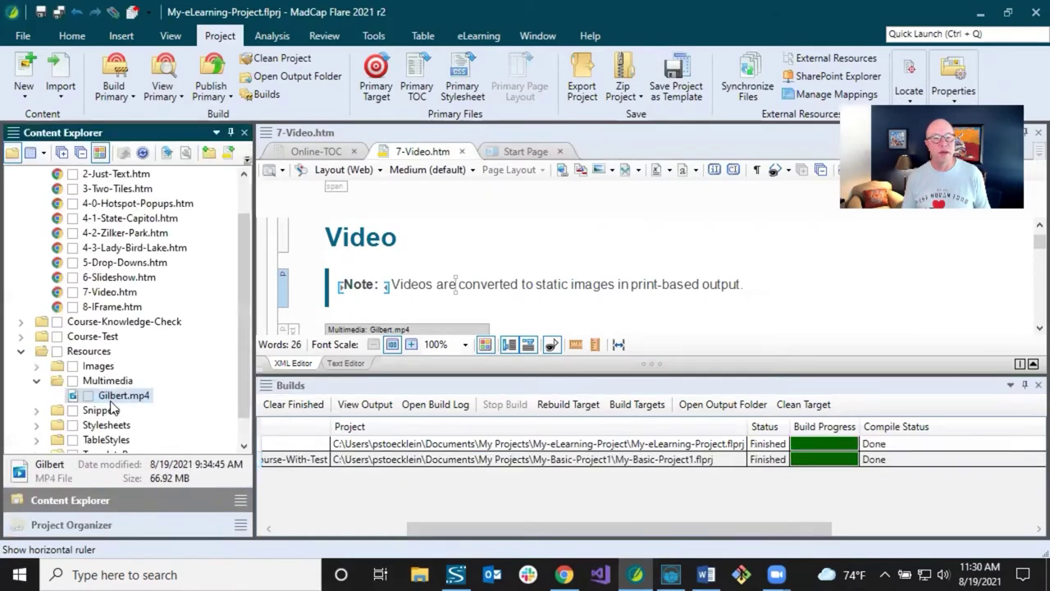
double_click(435, 445)
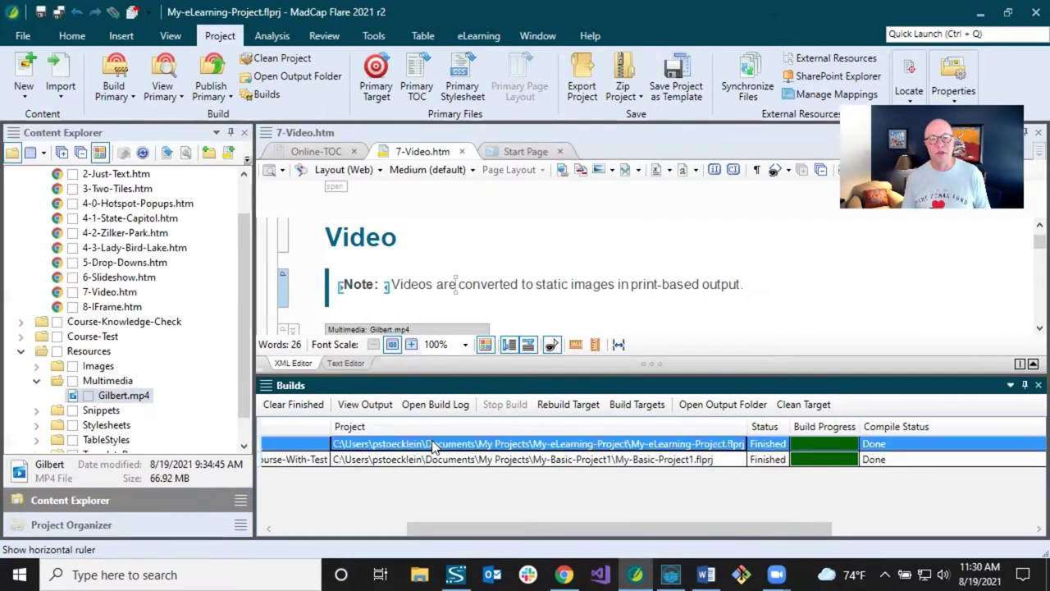
scroll(277, 411, "down", 2)
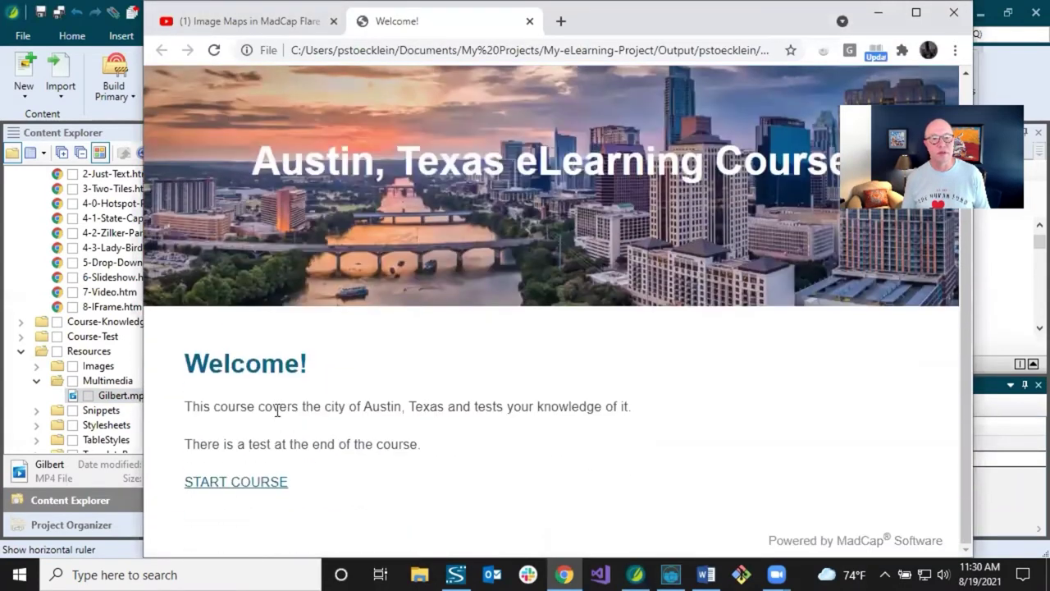
Start the course from the Welcome! page and advance page by page to the Video page.
left_click(249, 484)
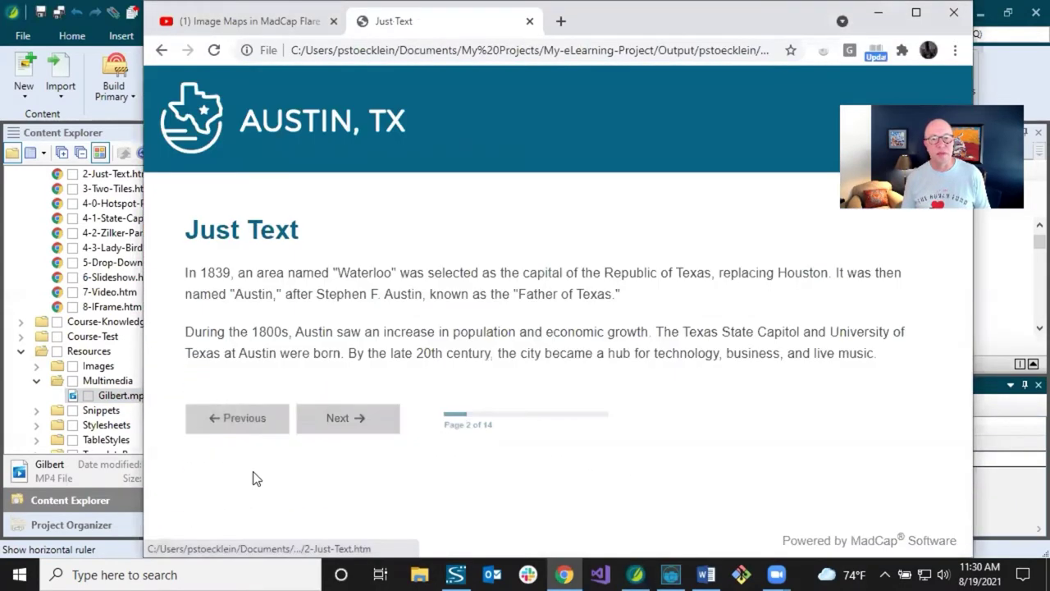
left_click(346, 420)
scroll(346, 414, "down", 7)
left_click(336, 500)
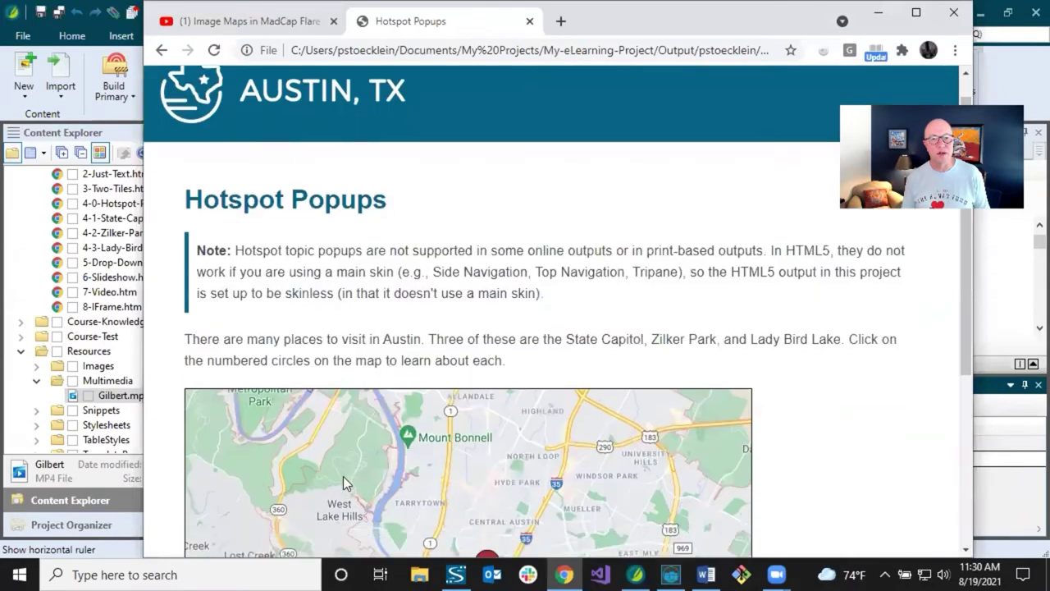
scroll(341, 492, "down", 5)
left_click(338, 502)
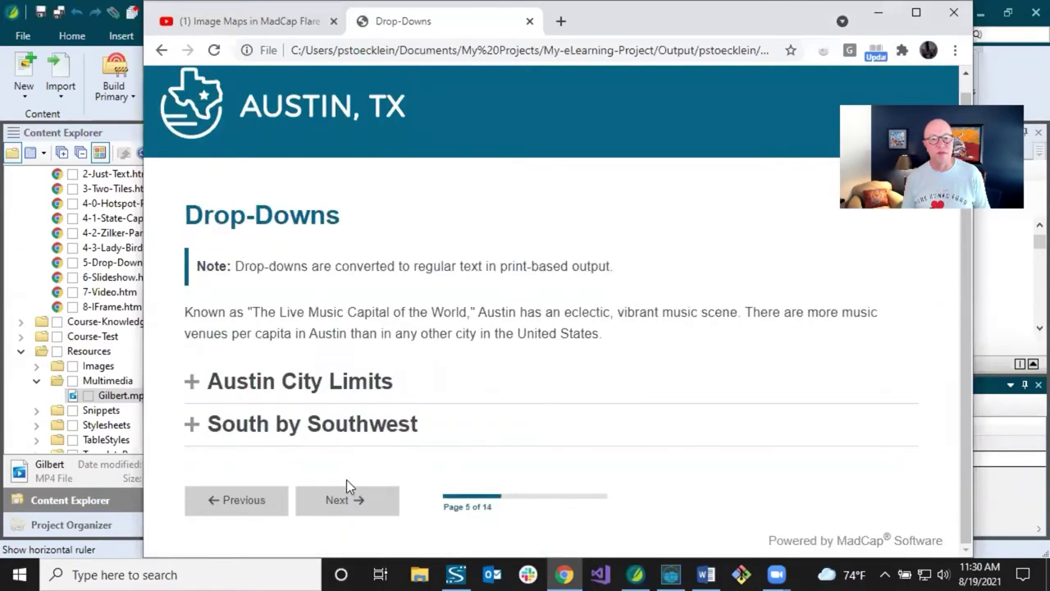
left_click(345, 500)
scroll(353, 472, "down", 1)
left_click(347, 500)
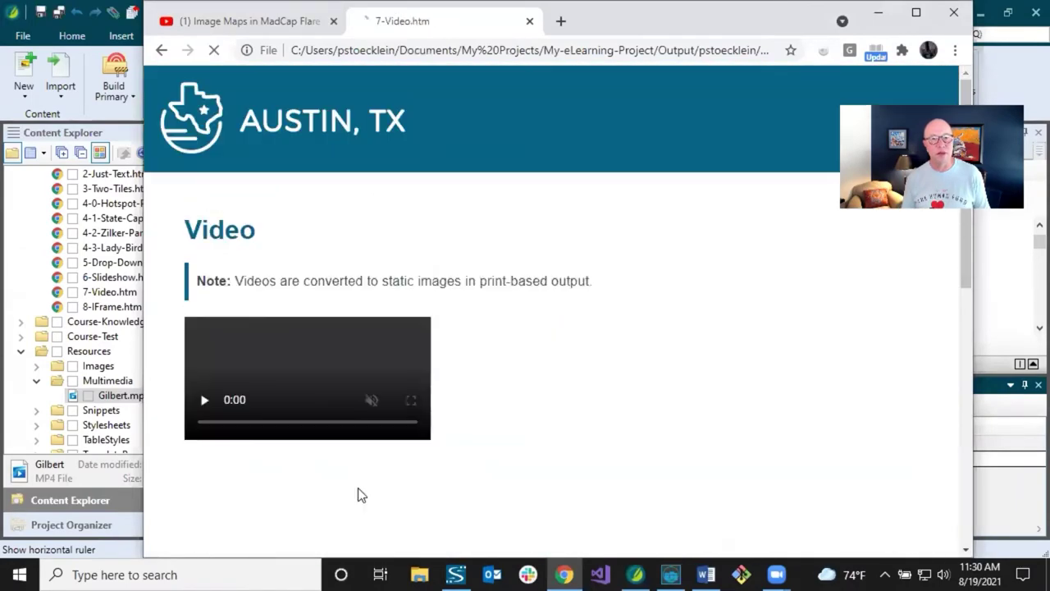
Maximize the browser window and examine the local movie and the embedded YouTube videos on the Video page.
left_click(916, 12)
scroll(677, 280, "down", 3)
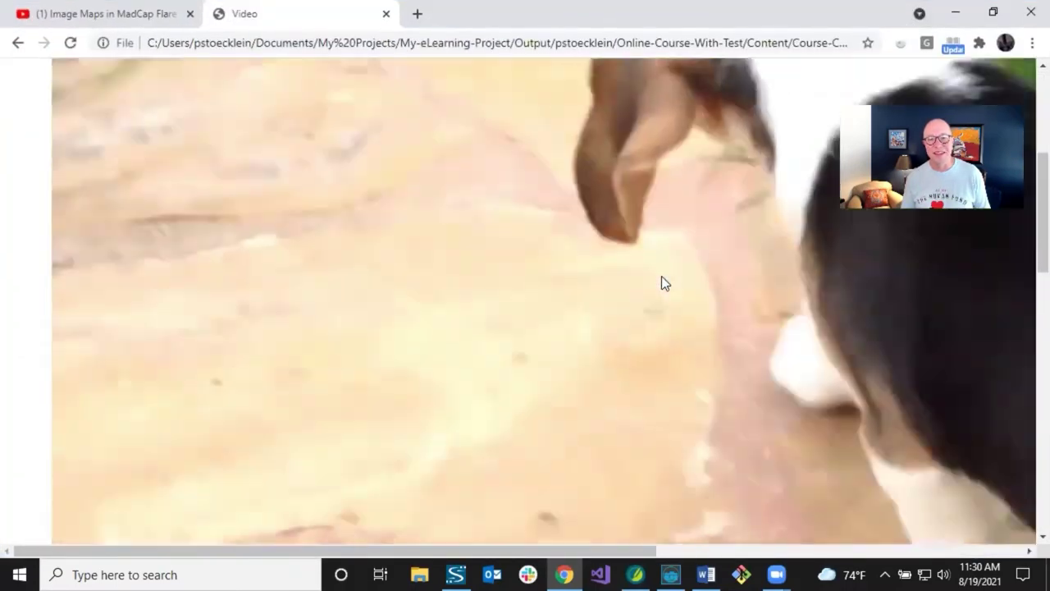
scroll(661, 279, "up", 3)
scroll(661, 279, "down", 1)
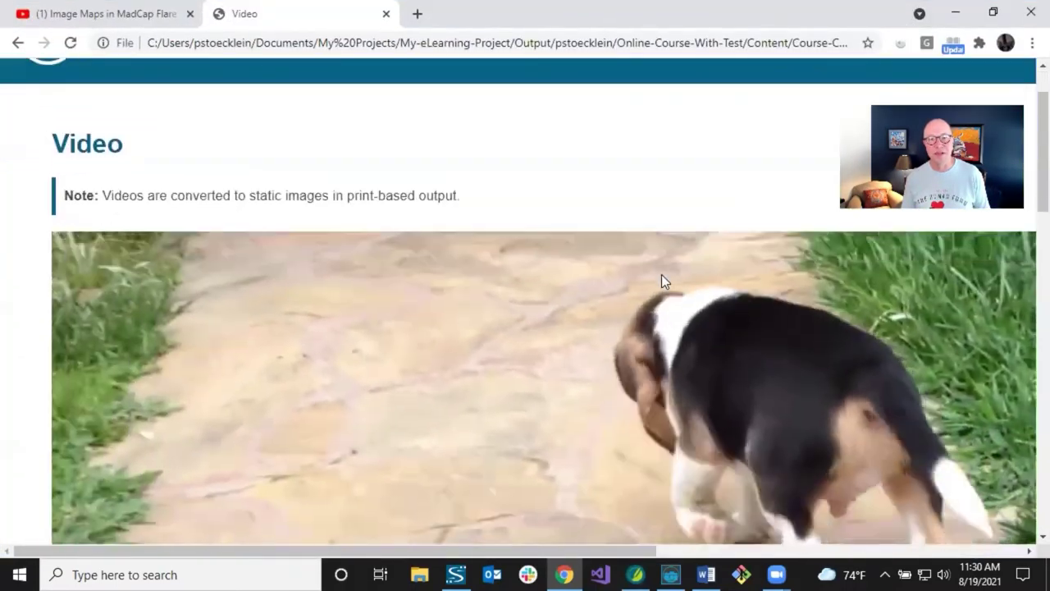
scroll(661, 278, "down", 1)
scroll(662, 274, "down", 3)
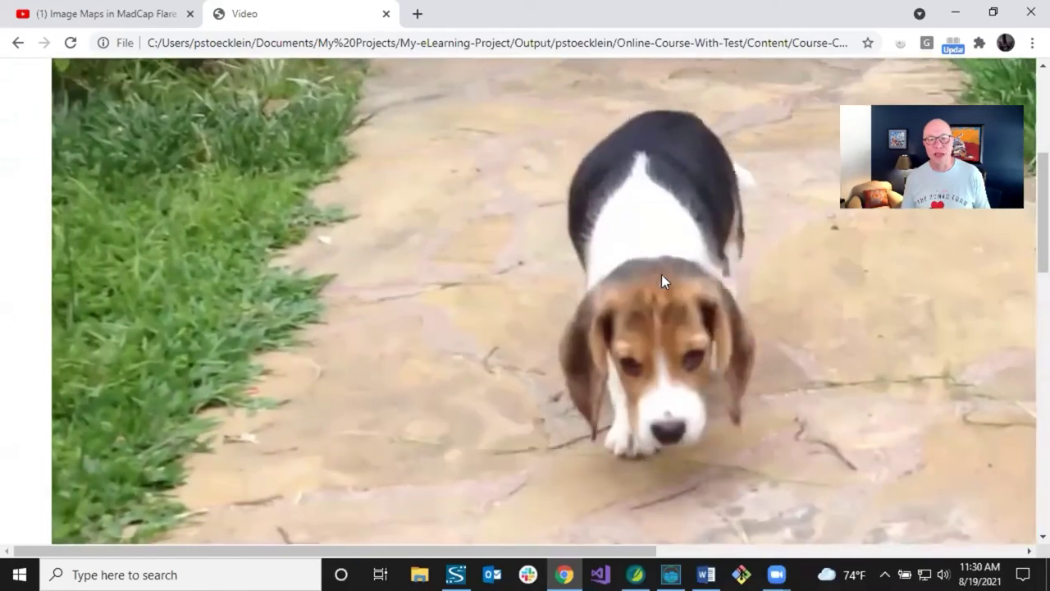
scroll(556, 298, "down", 3)
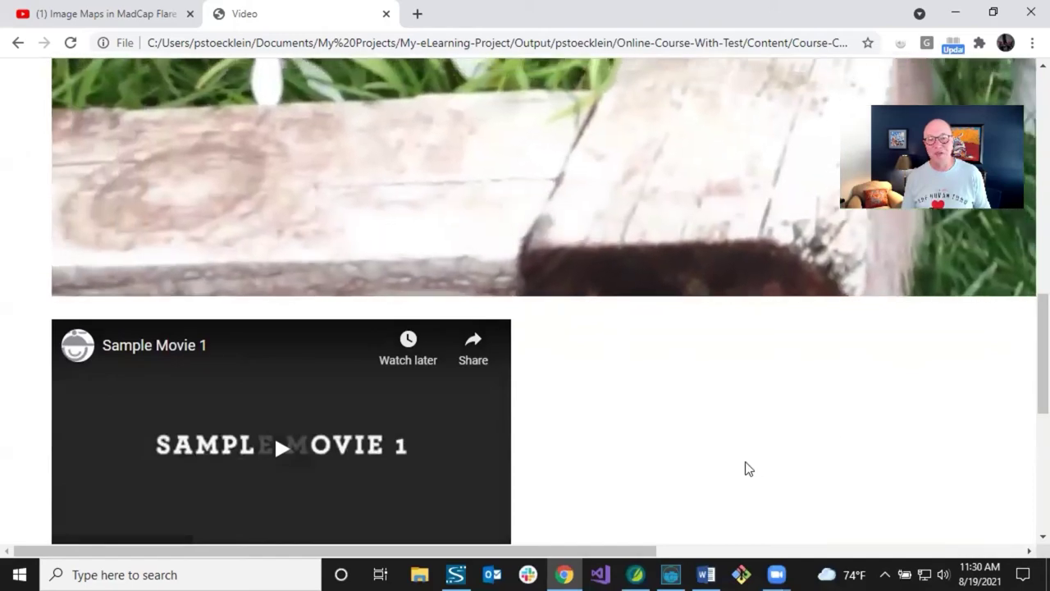
left_click_drag(582, 554, 561, 563)
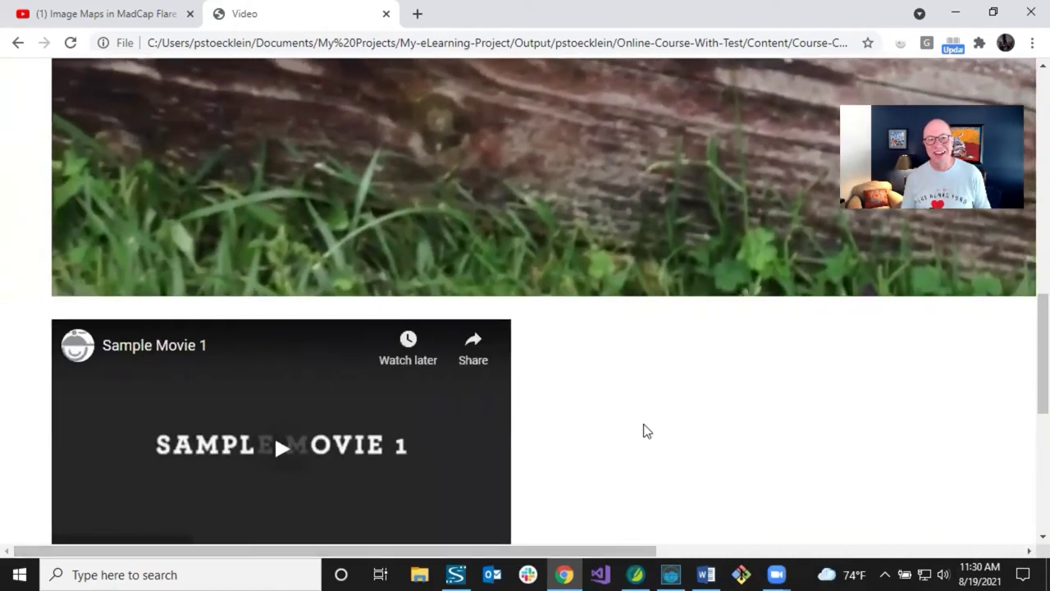
scroll(645, 427, "up", 6)
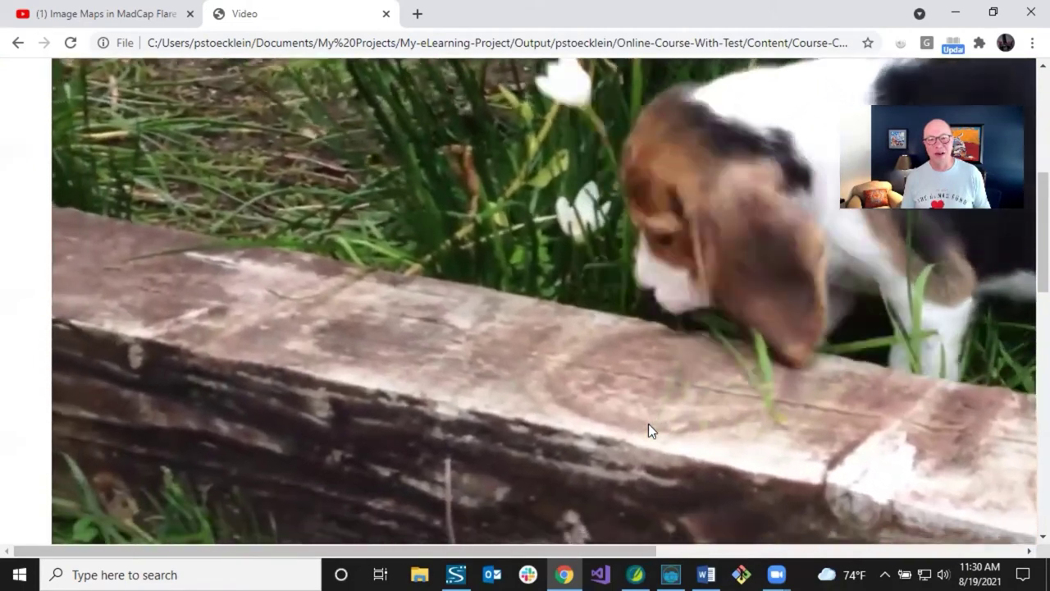
scroll(648, 430, "down", 5)
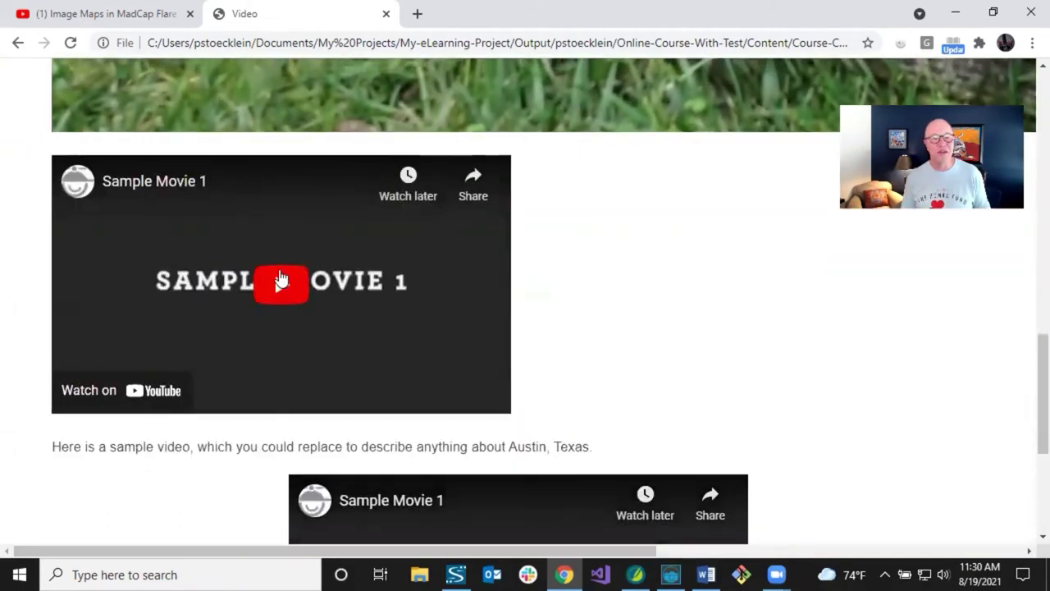
Play the first embedded Sample Movie 1 video, pause it, and dismiss its suggested videos.
left_click(280, 284)
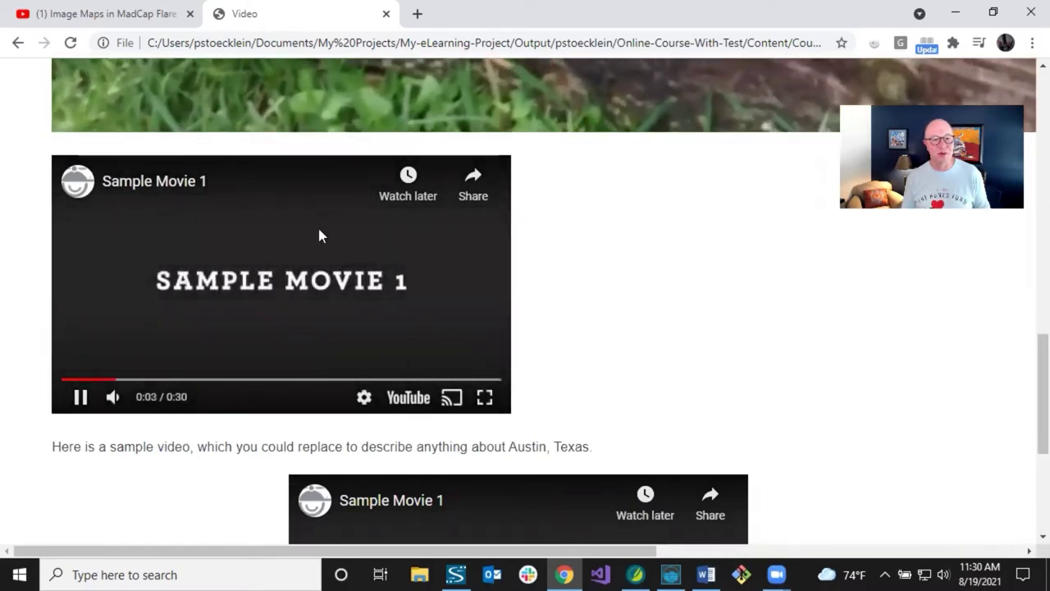
left_click(79, 400)
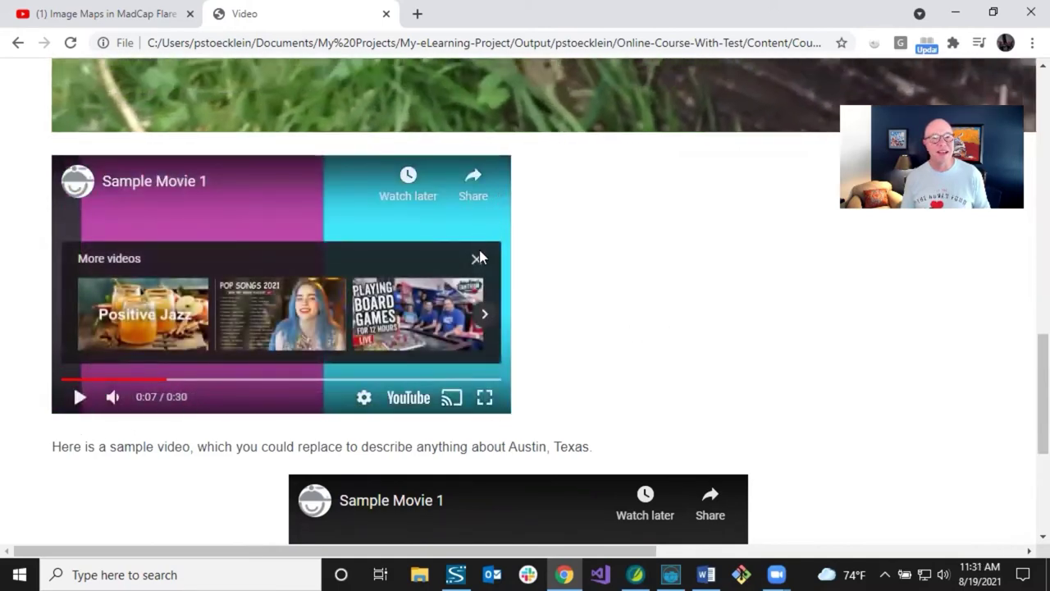
left_click(476, 259)
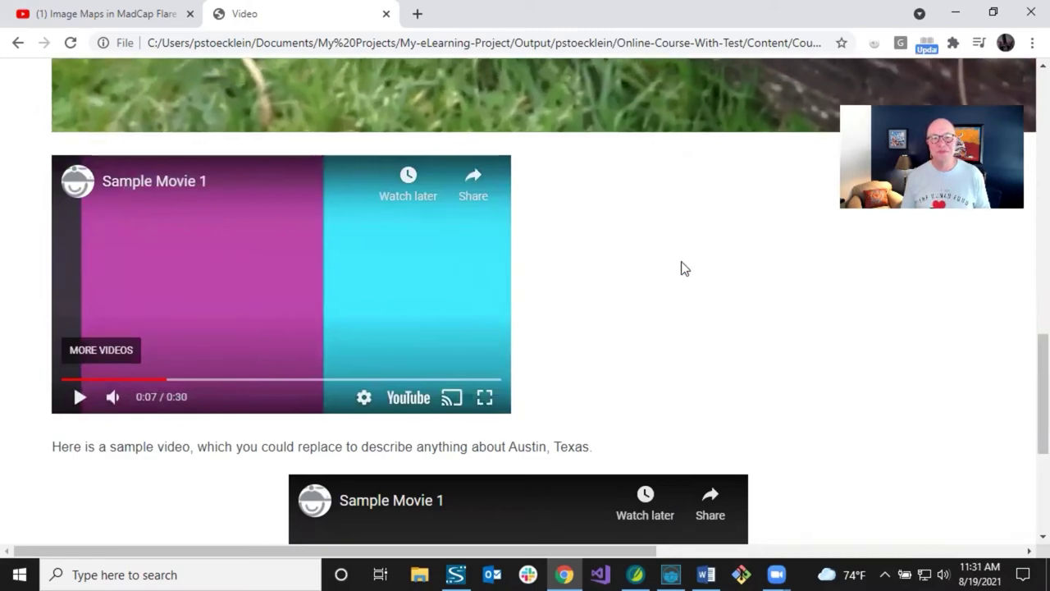
scroll(682, 264, "up", 4)
scroll(683, 259, "up", 2)
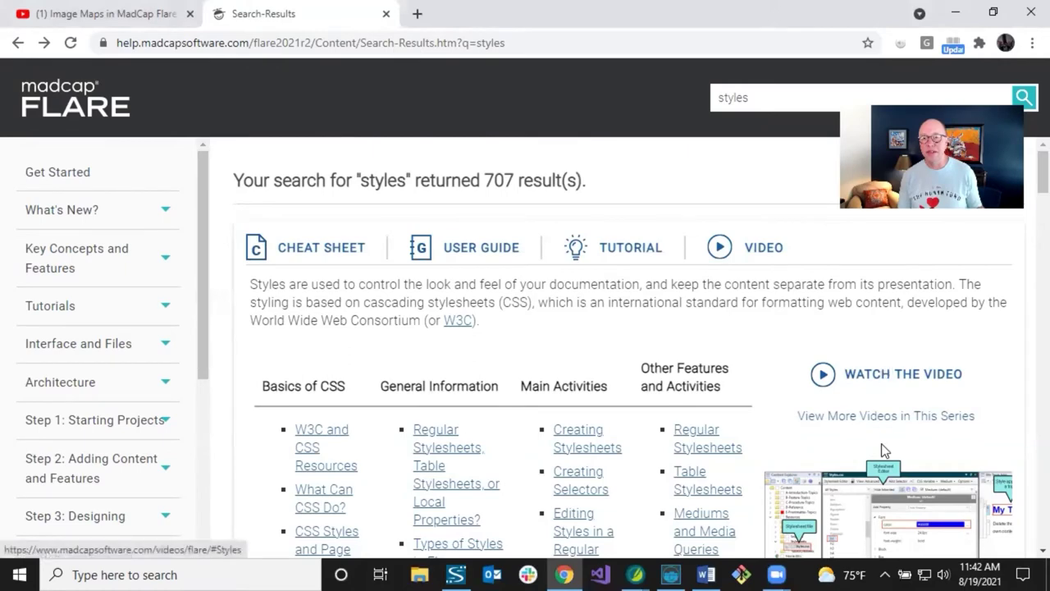
Open the introductory Styles video from the help search results for "styles" in its popup player, and close it.
scroll(881, 447, "down", 1)
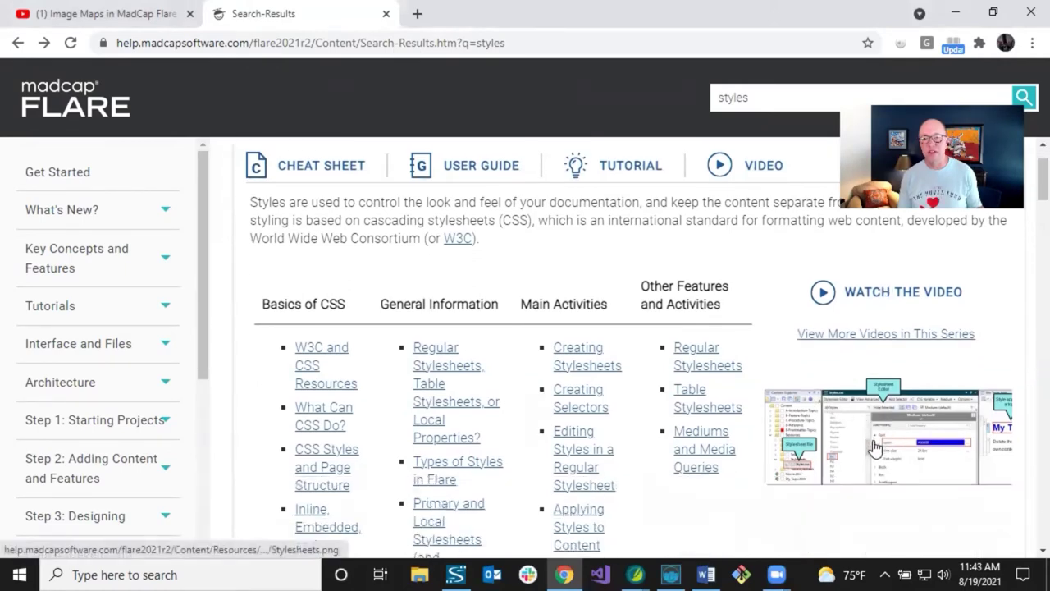
scroll(877, 446, "up", 1)
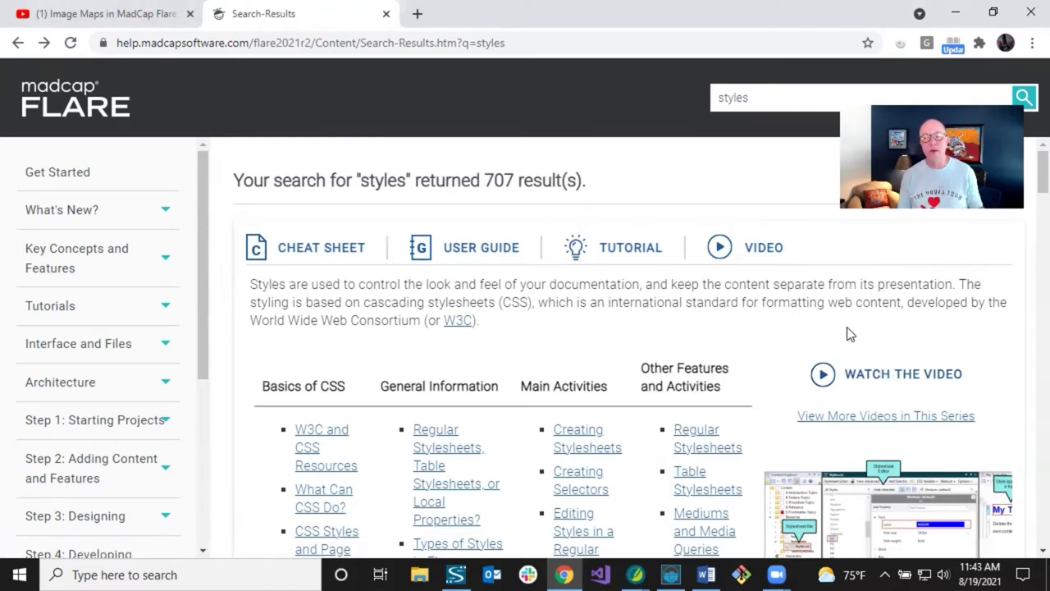
left_click(878, 373)
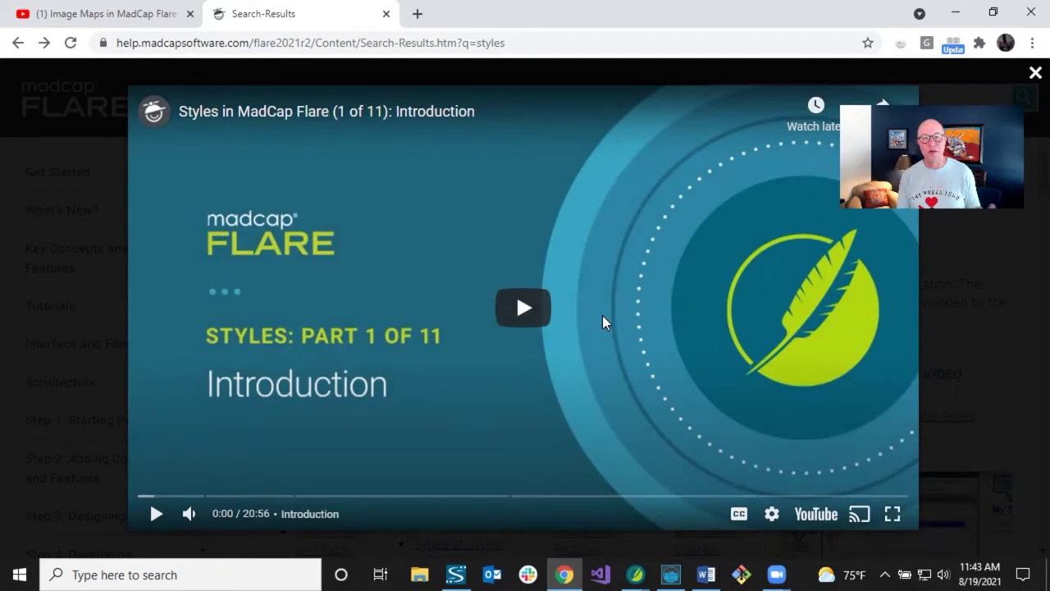
left_click(1034, 74)
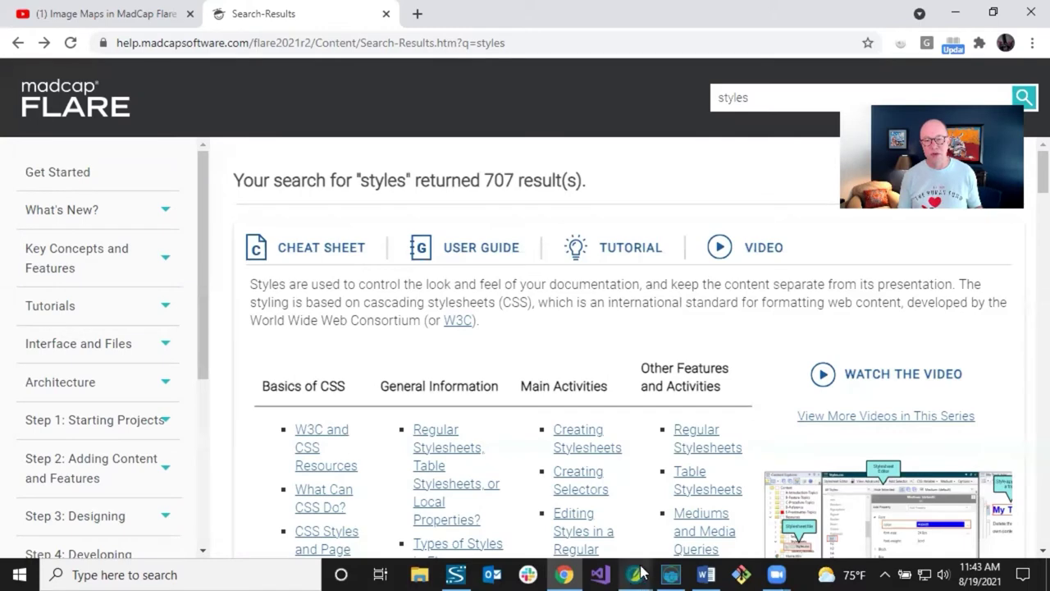
Switch to the MadCap Flare window with the Shared project and examine the WATCH THE VIDEO link in Micro-Content.htm.
mouse_move(641, 572)
left_click(675, 502)
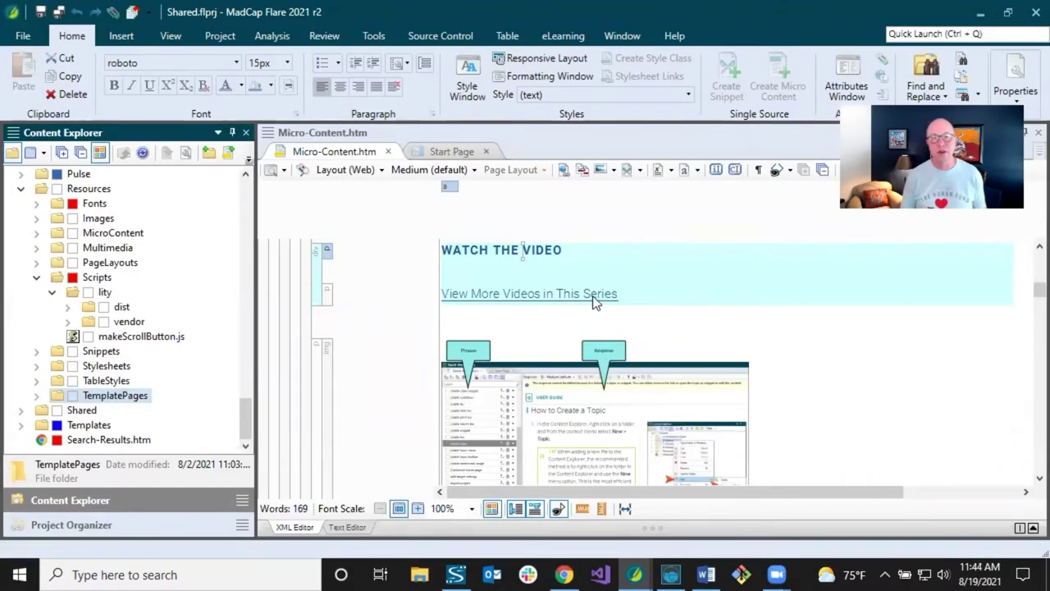
left_click(588, 267)
scroll(588, 271, "up", 1)
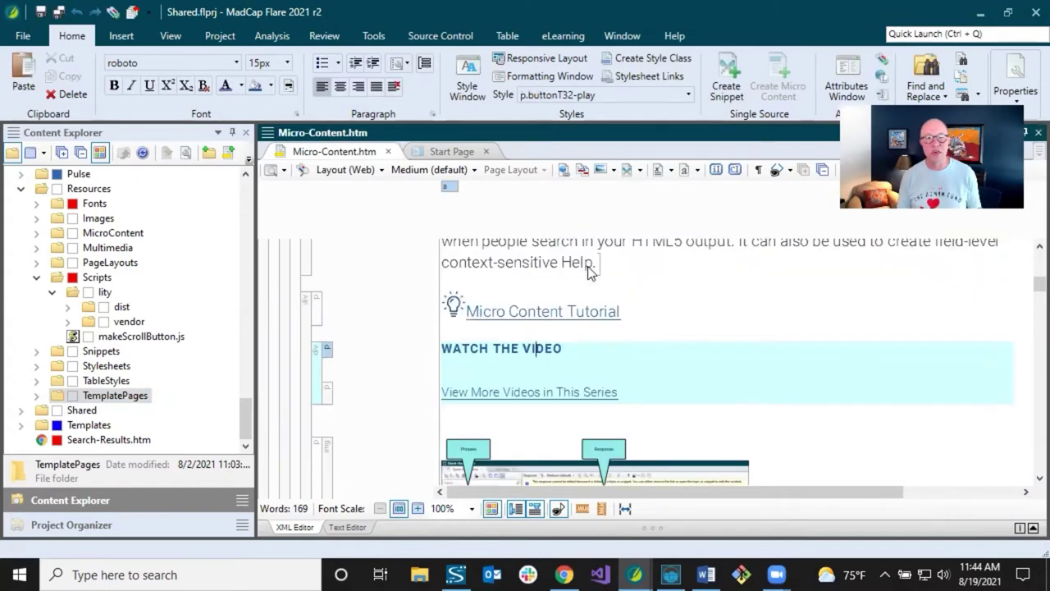
left_click(511, 343)
left_click(464, 348)
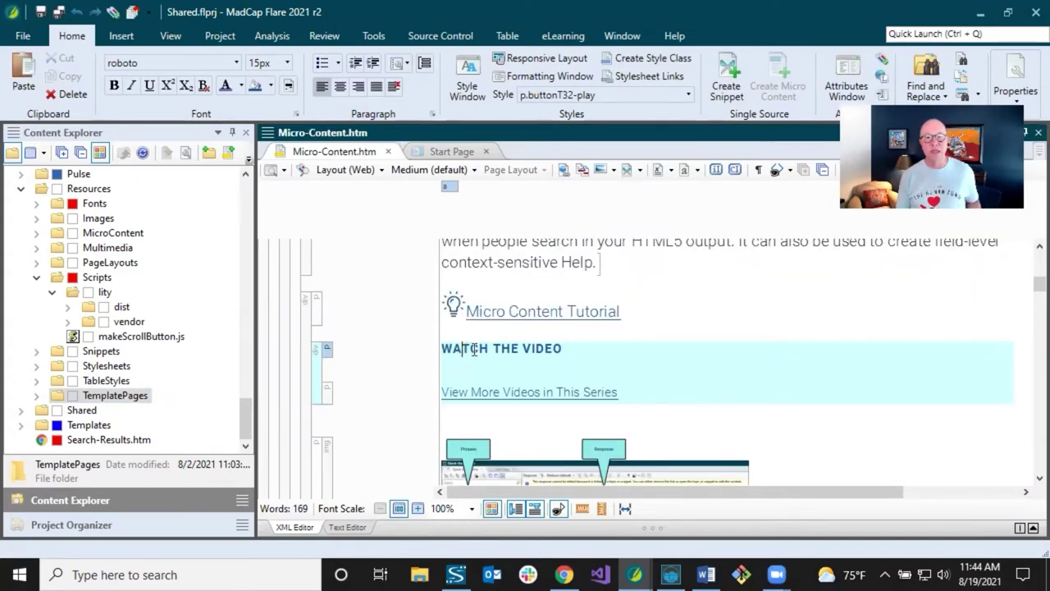
left_click_drag(464, 348, 535, 348)
left_click(535, 348)
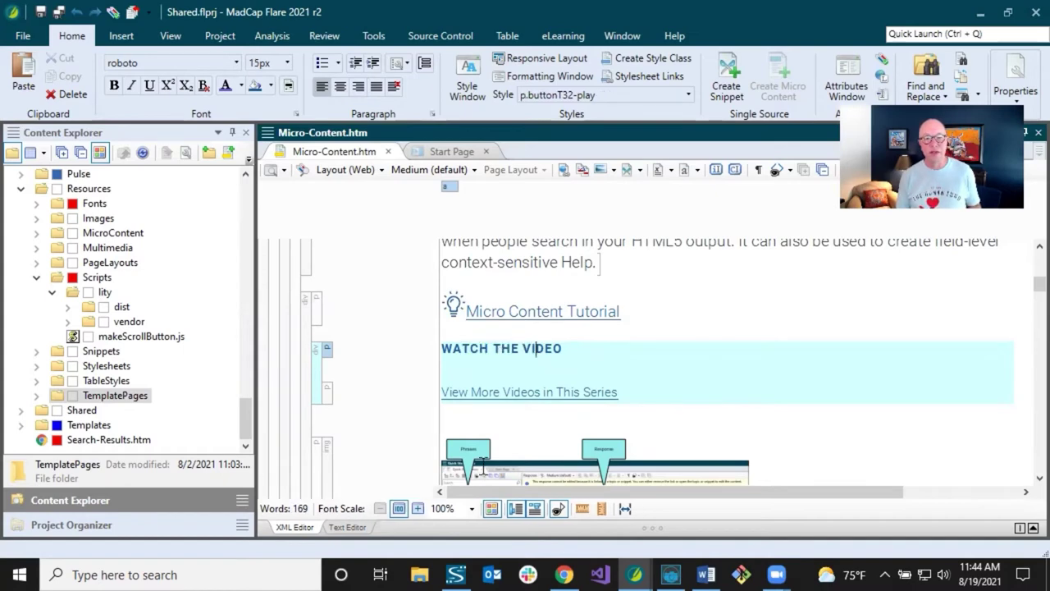
Open the hyperlink settings of the WATCH THE VIDEO link and review its Website link type and YouTube address.
left_click(534, 509)
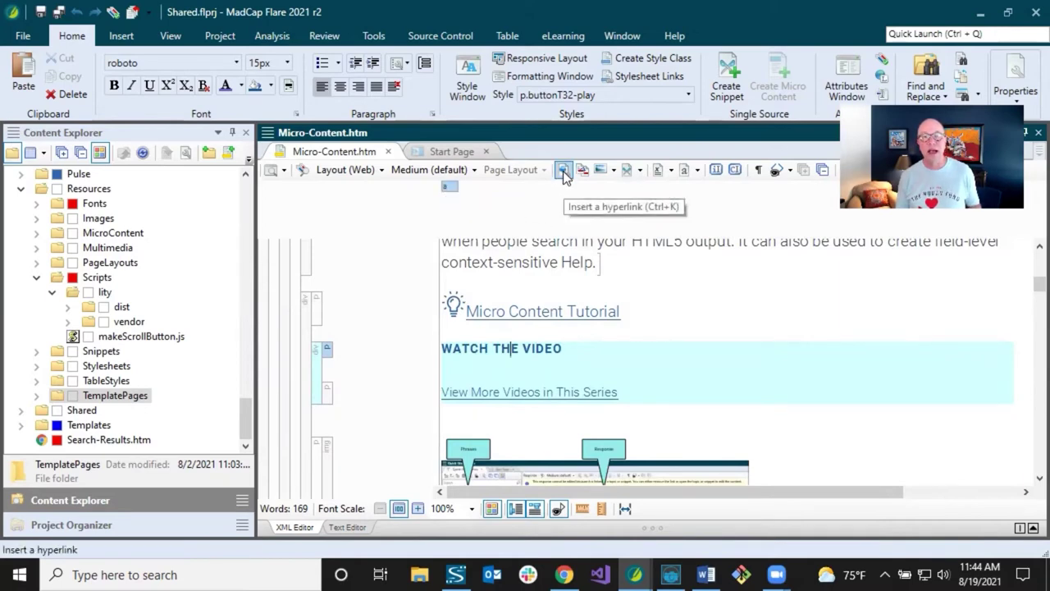
right_click(453, 194)
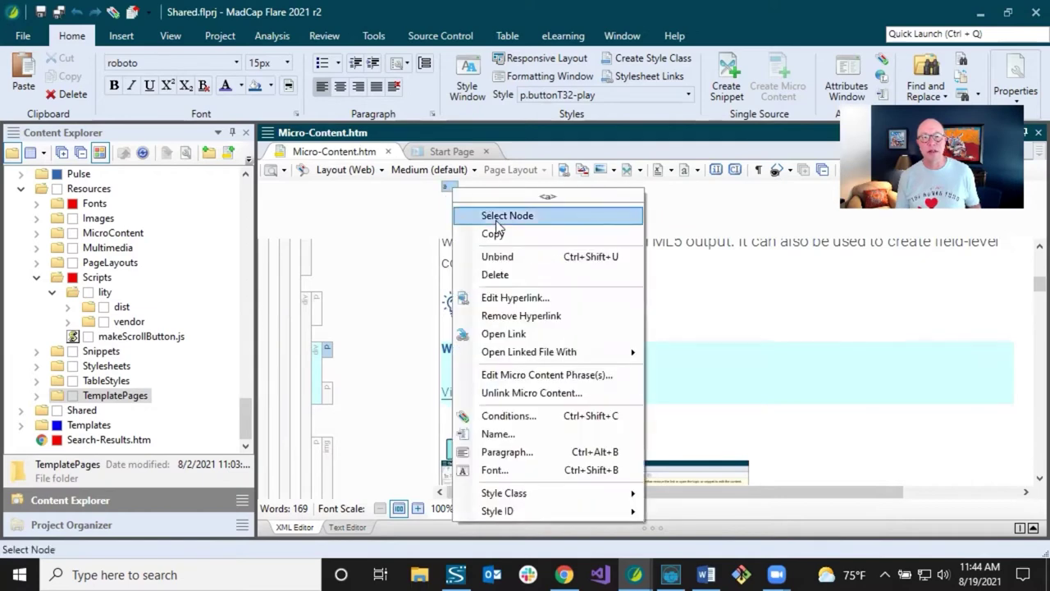
left_click(507, 298)
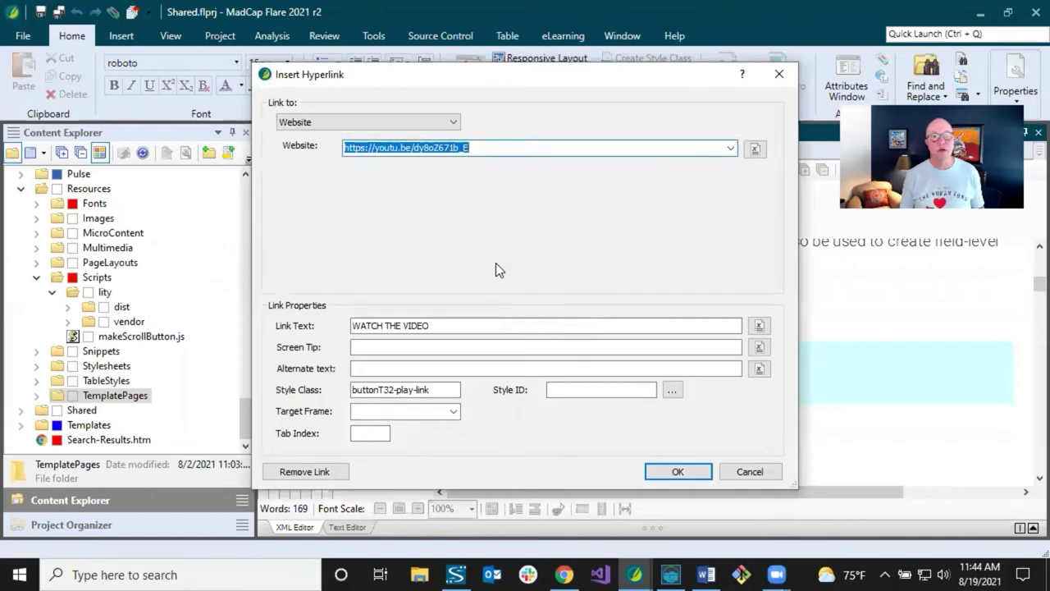
left_click(369, 122)
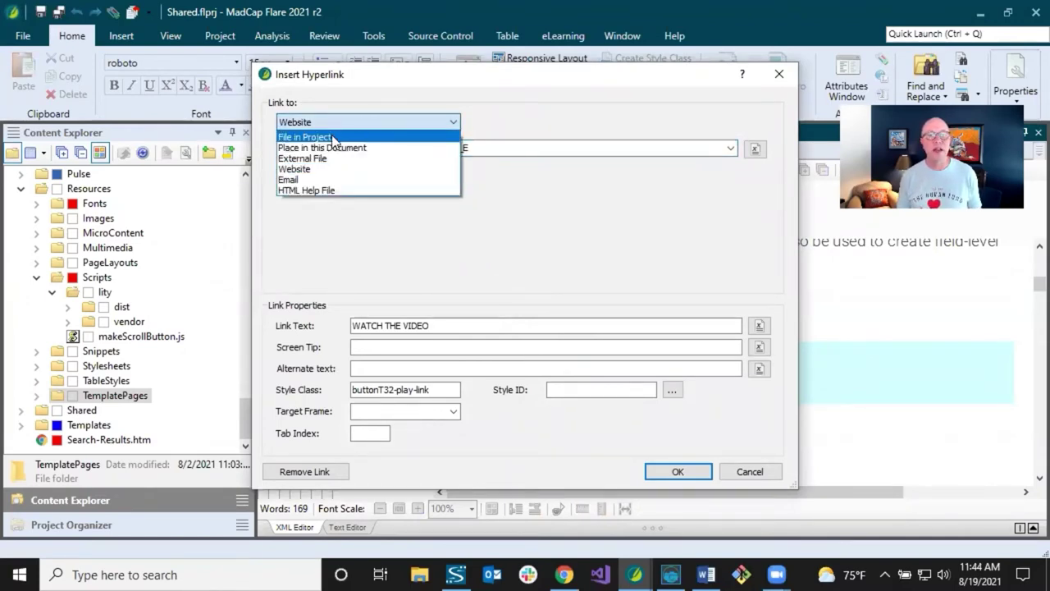
left_click(322, 169)
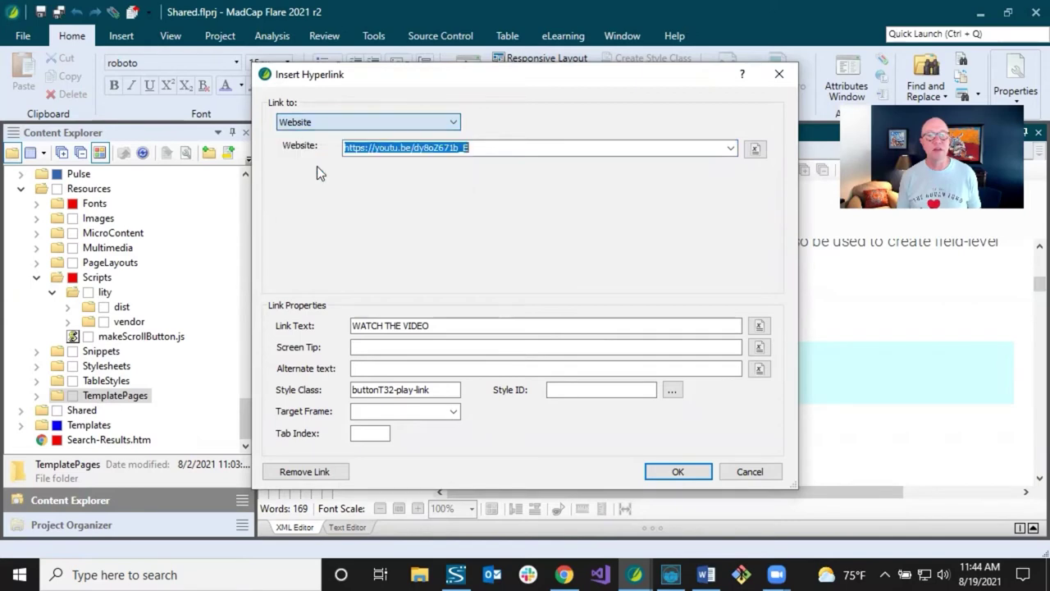
left_click(386, 147)
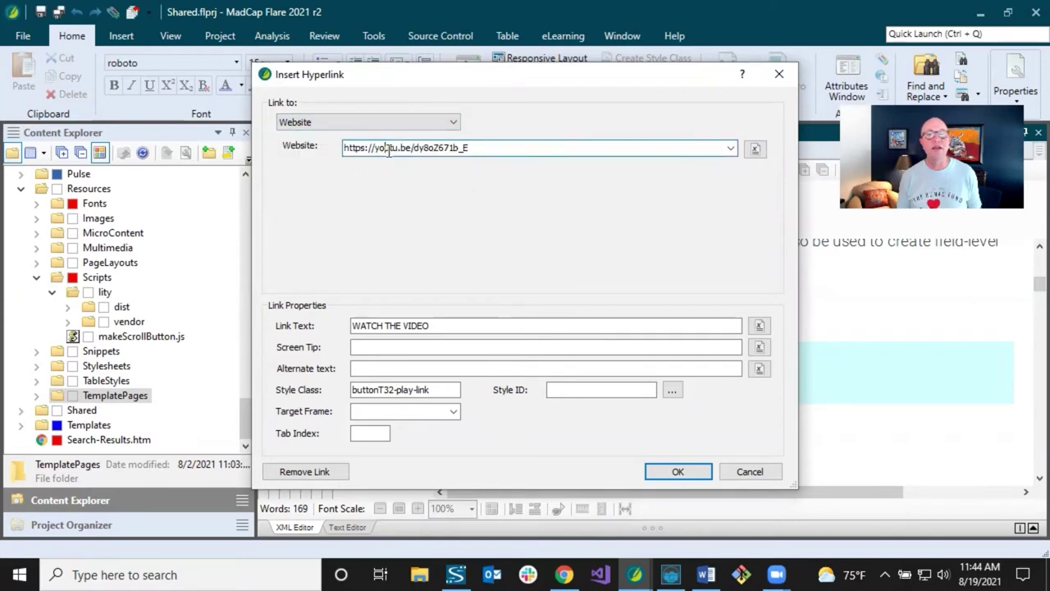
Review the hyperlink's link text and style class, and close its settings without saving changes.
left_click(452, 325)
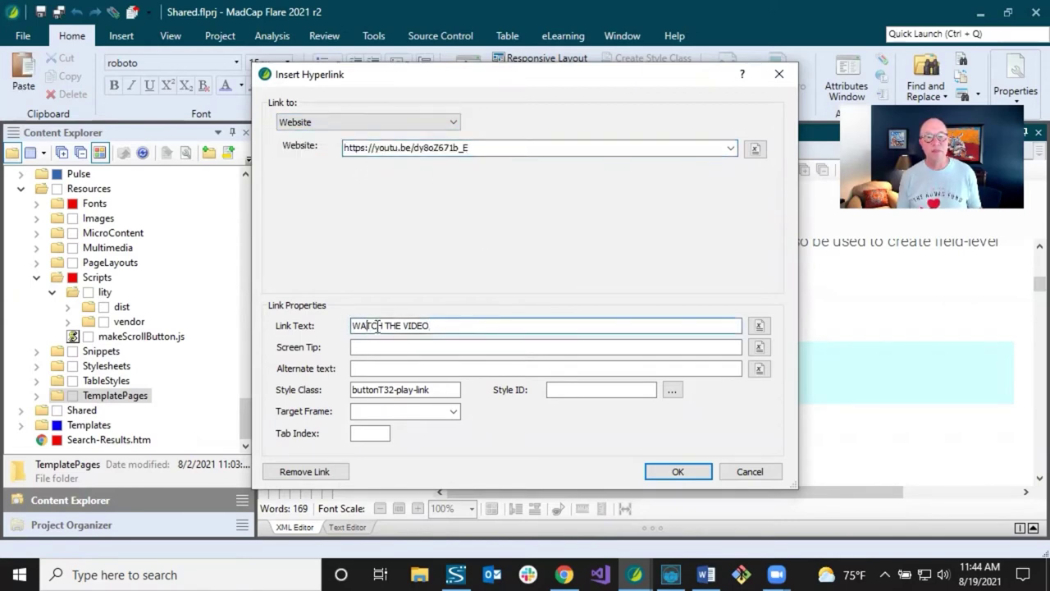
left_click_drag(353, 326, 432, 326)
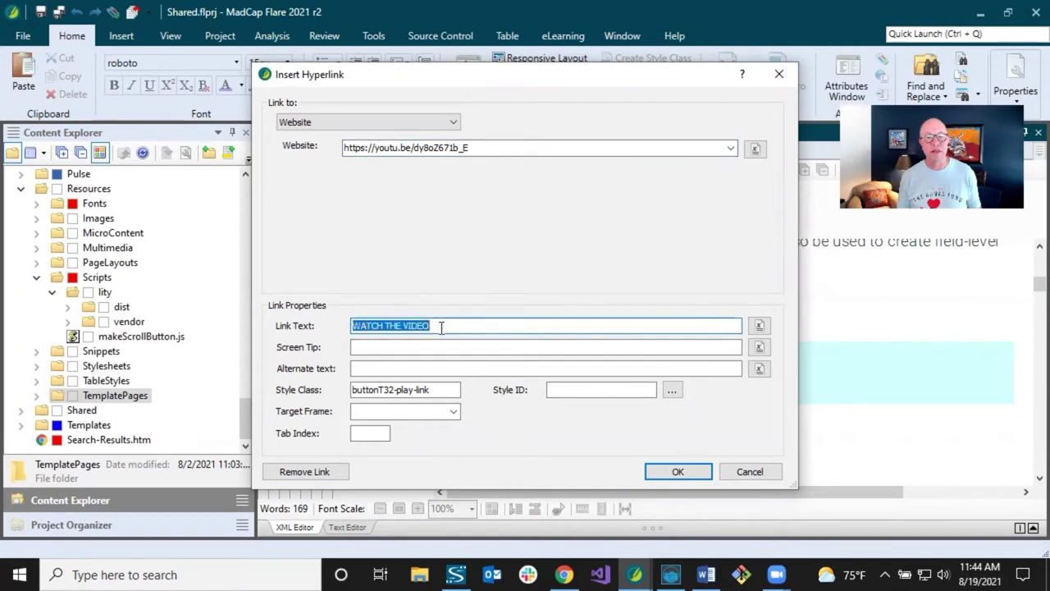
left_click(443, 328)
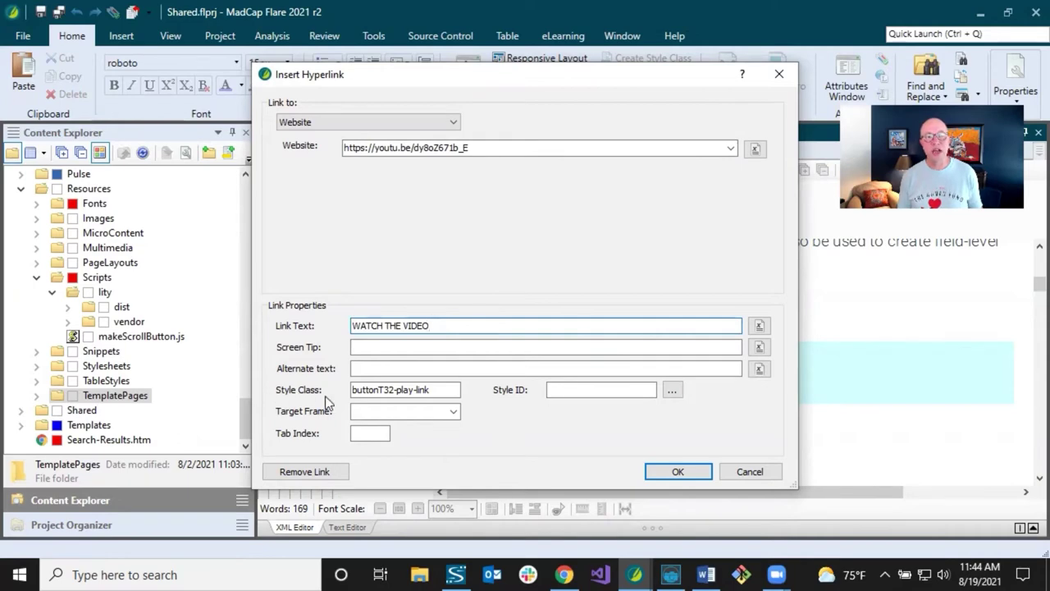
left_click(749, 472)
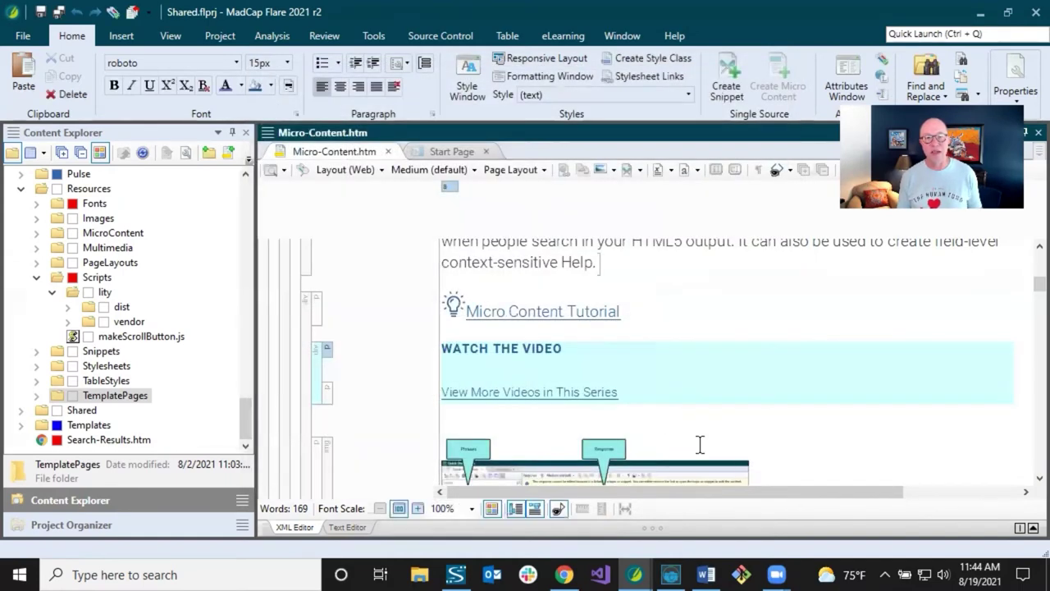
Locate the lity folder inside the project's Resources and Scripts folders.
double_click(511, 348)
left_click(529, 348)
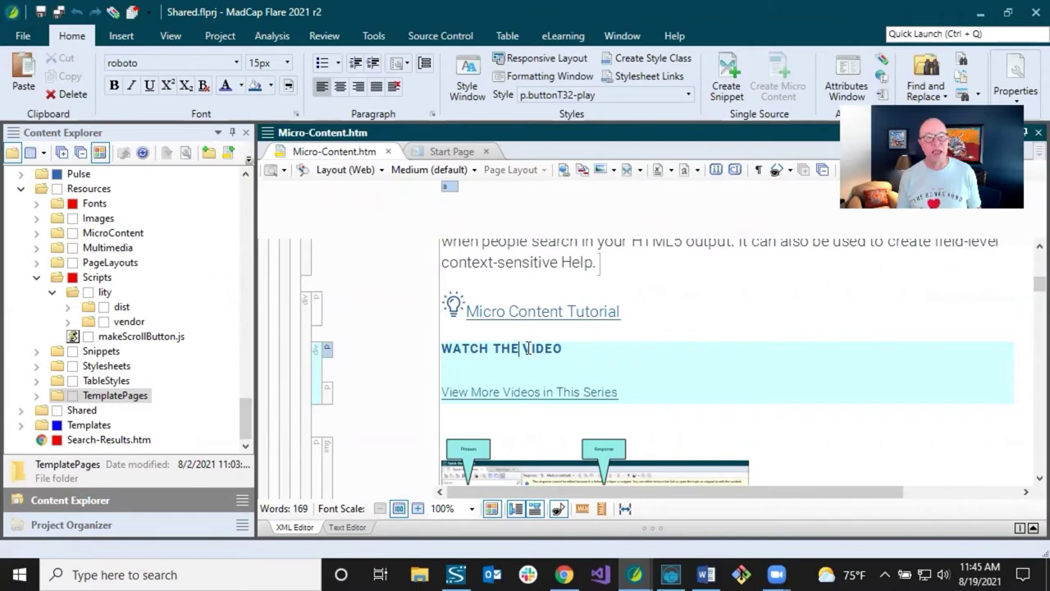
left_click(69, 193)
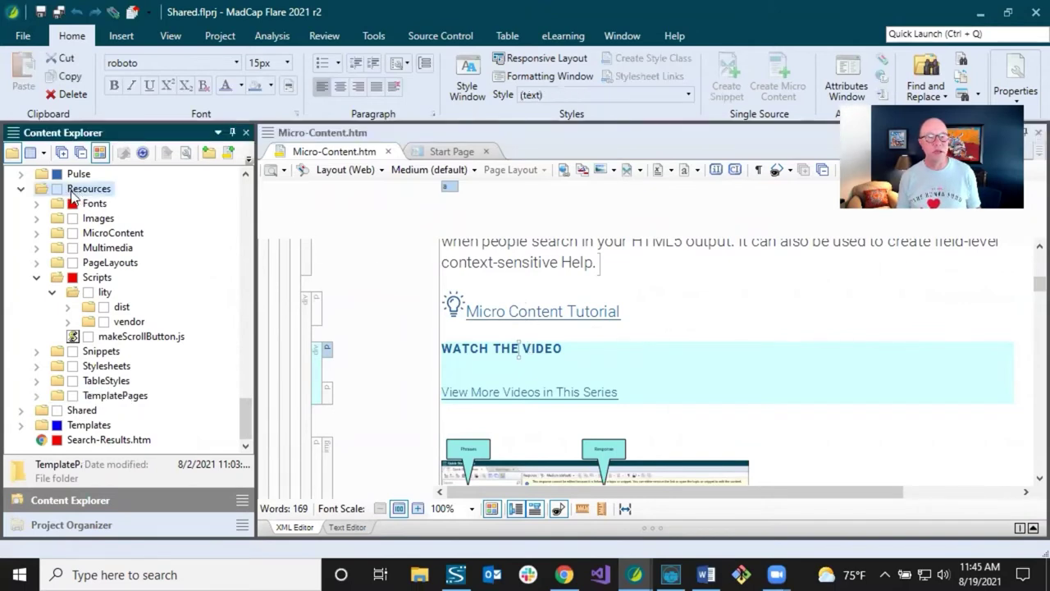
left_click(111, 279)
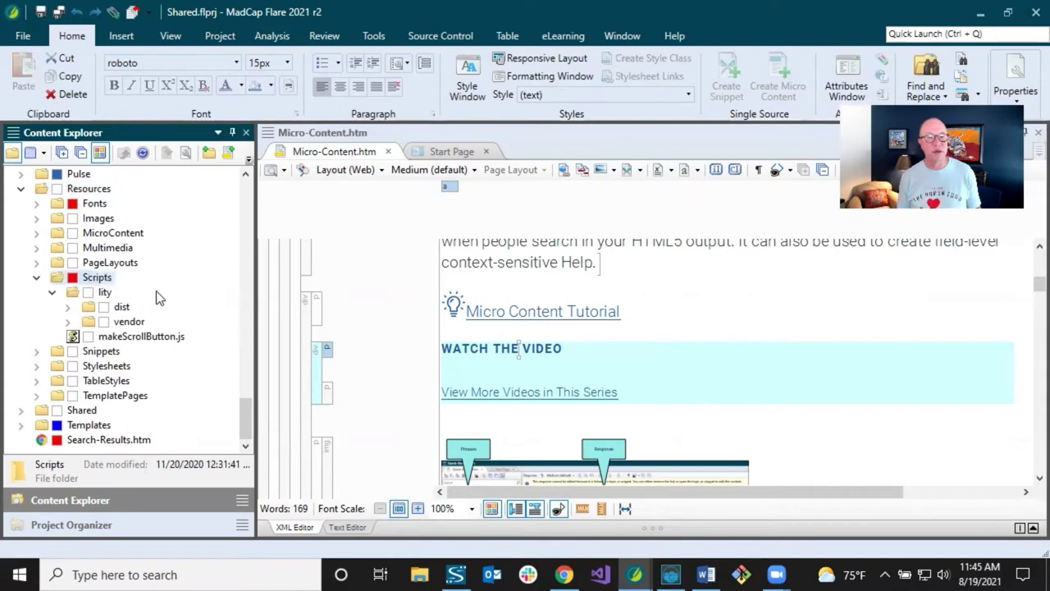
left_click(104, 297)
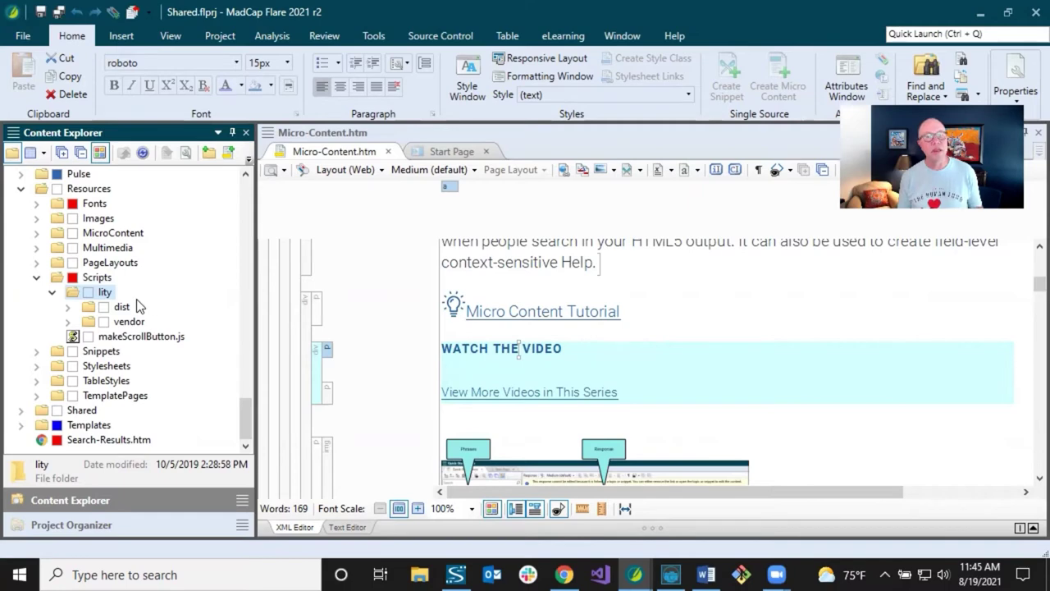
left_click(525, 311)
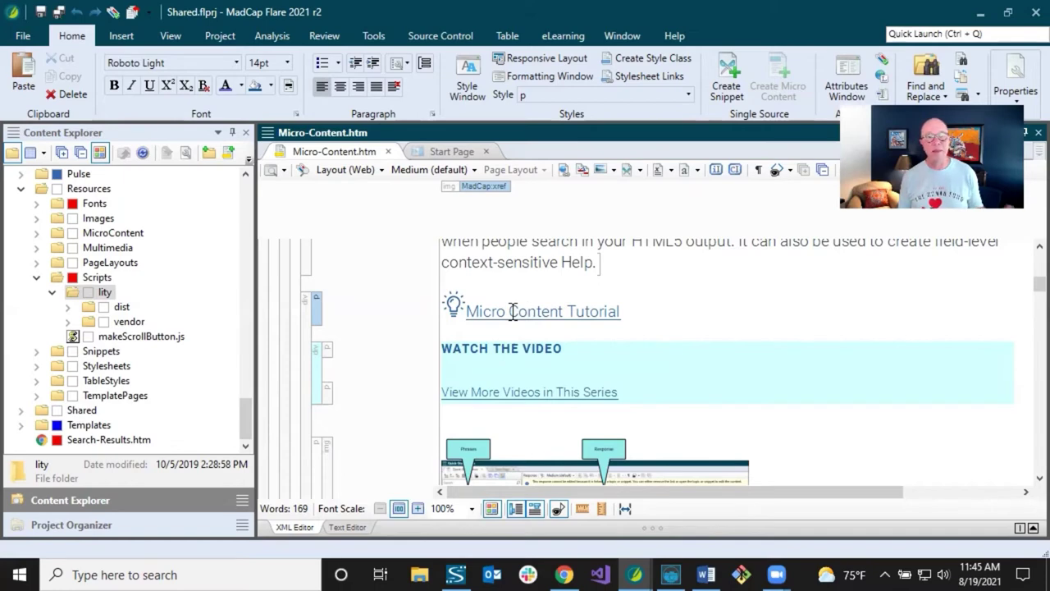
double_click(527, 312)
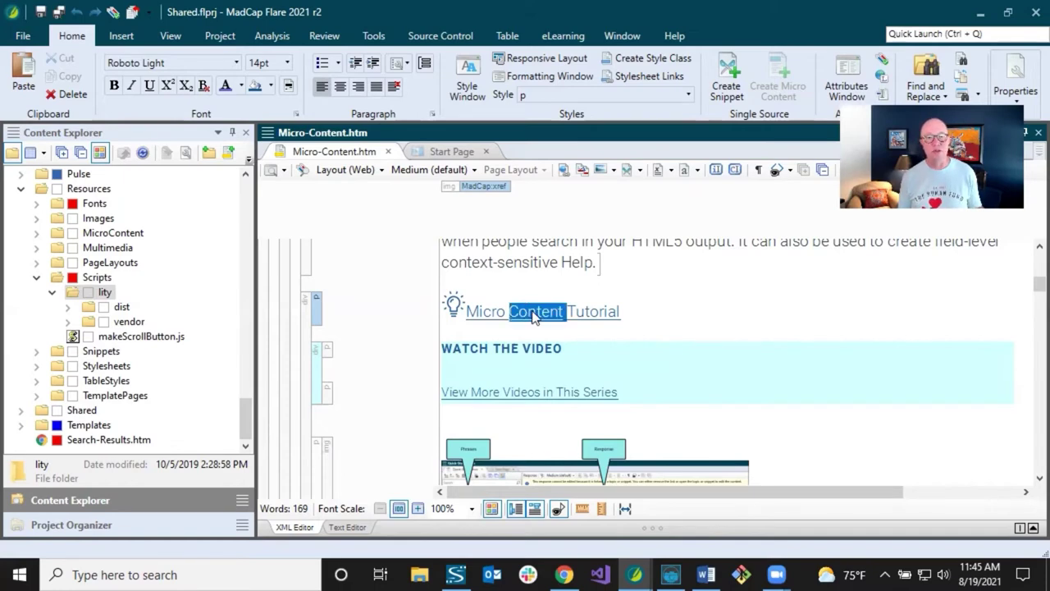
left_click(537, 312)
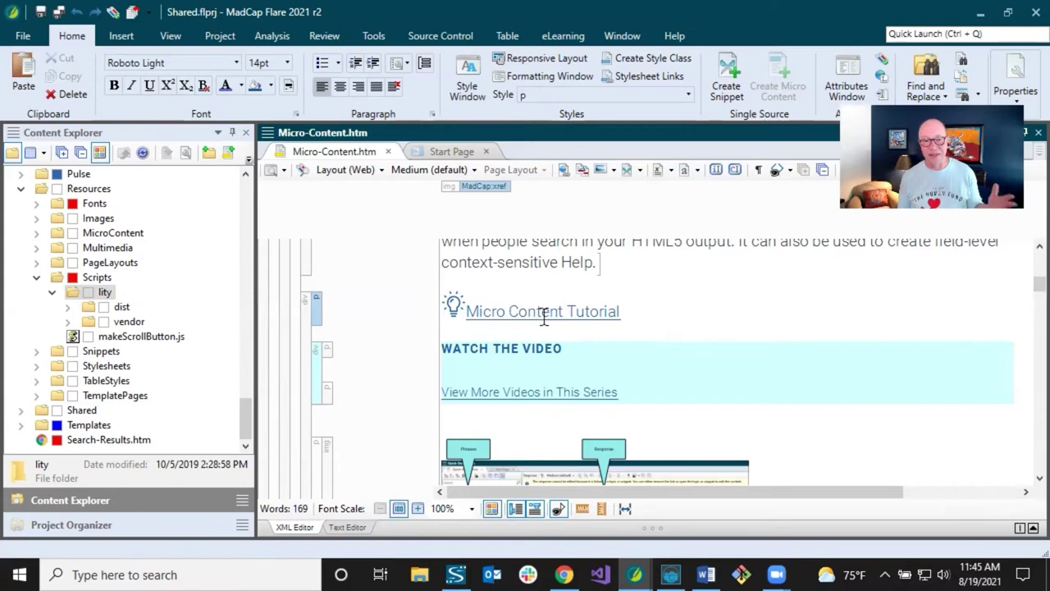
Switch to the Flare online help in Chrome and expand JavaScript Tutorials under Tutorials in its navigation.
left_click(563, 575)
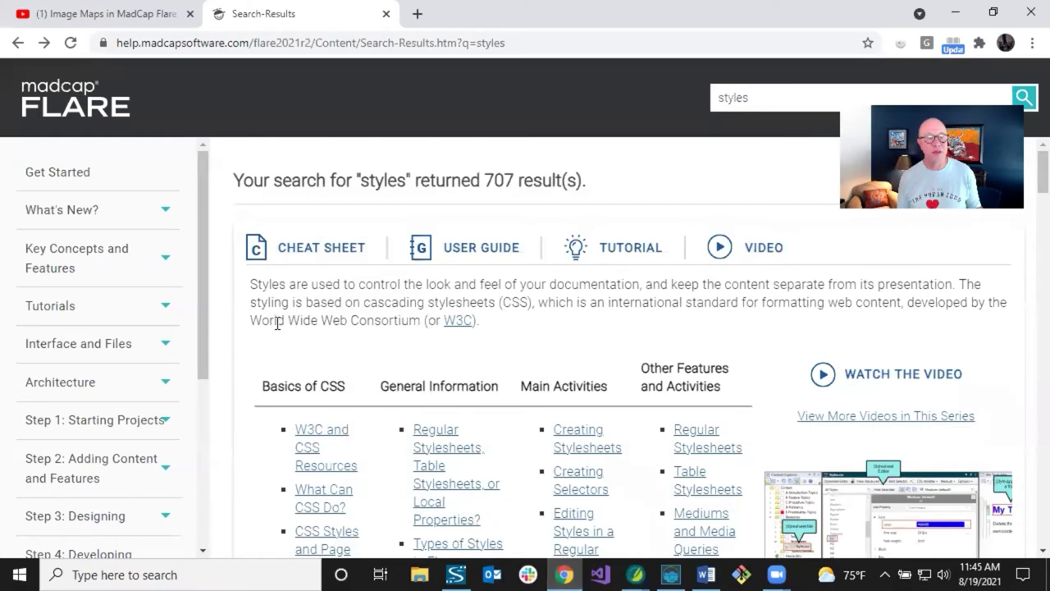
left_click(158, 310)
scroll(152, 317, "down", 2)
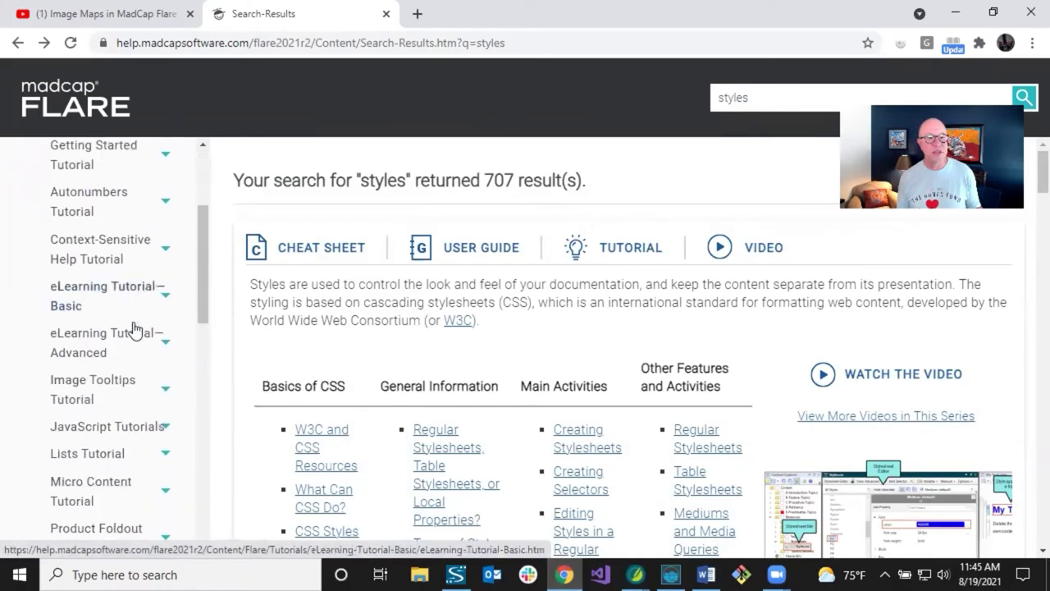
scroll(134, 328, "down", 1)
left_click(168, 376)
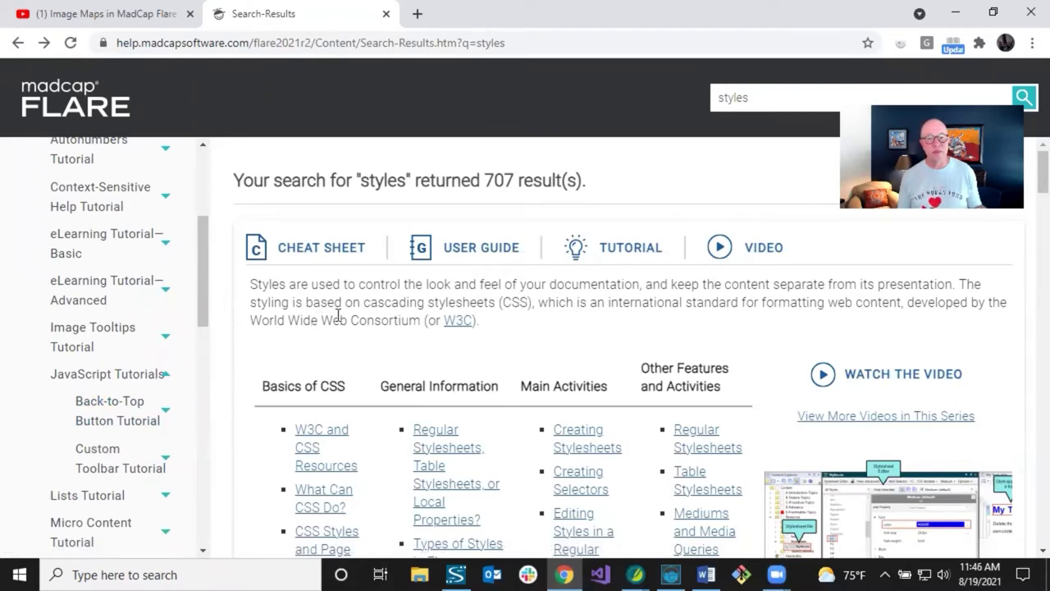
Switch to the Flare window with the Shared project, select the lity folder, and check the Micro Content Tutorial cross-reference's target.
left_click(640, 574)
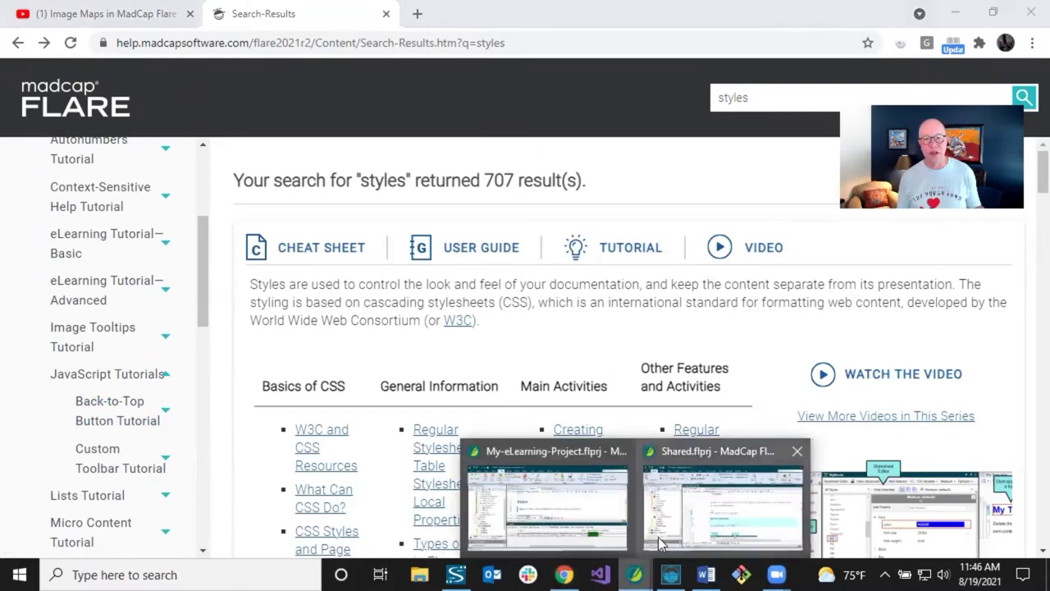
left_click(661, 543)
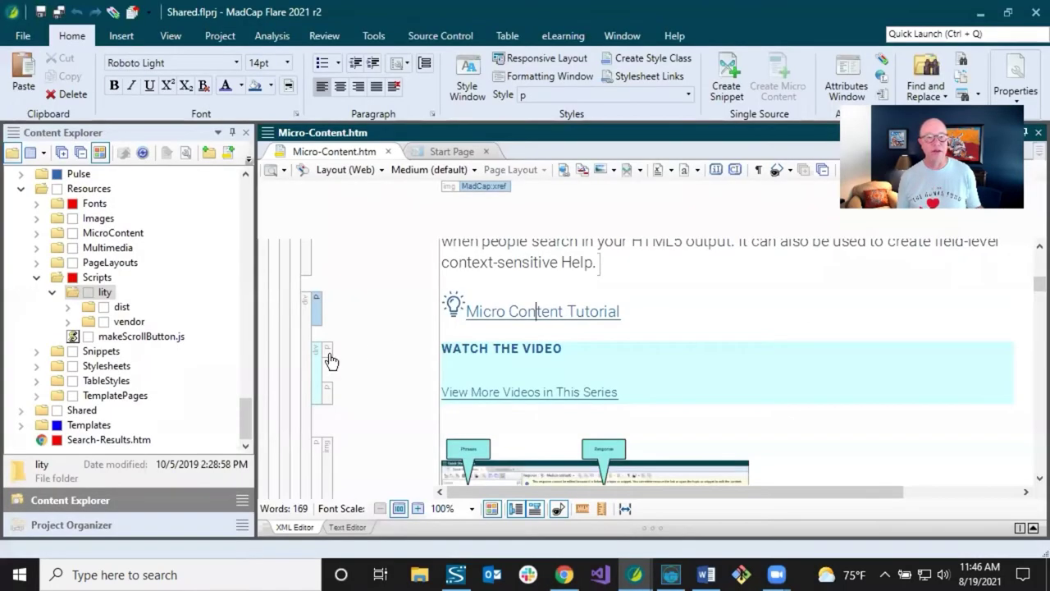
left_click(115, 293)
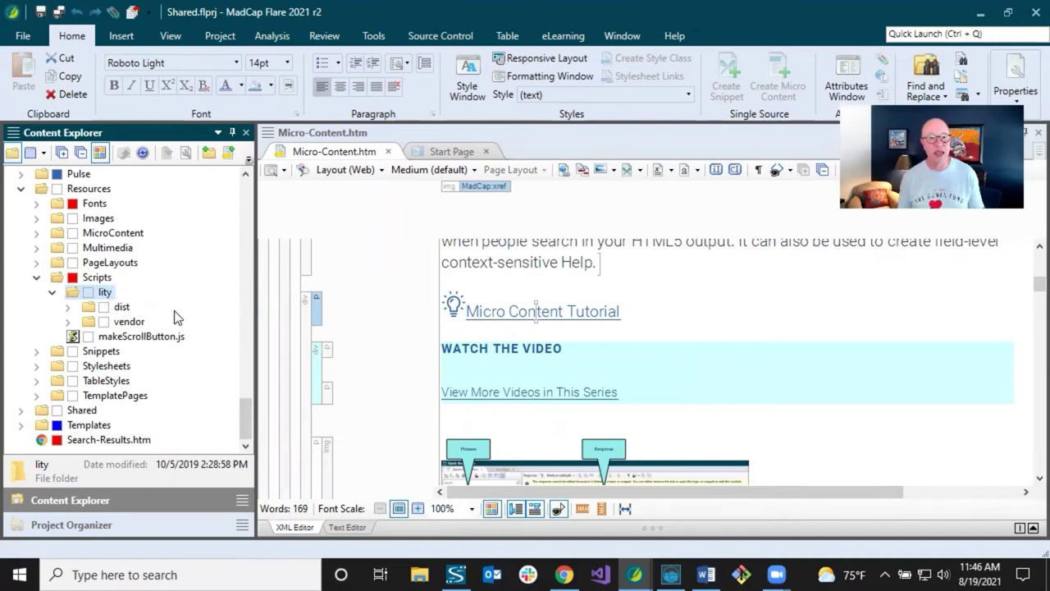
left_click(484, 313)
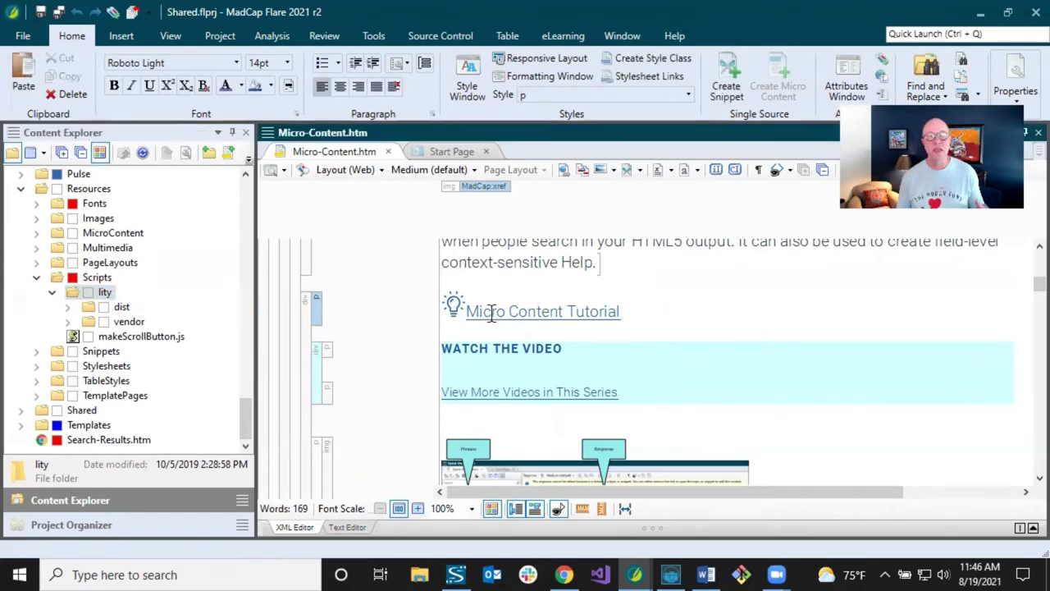
mouse_move(491, 315)
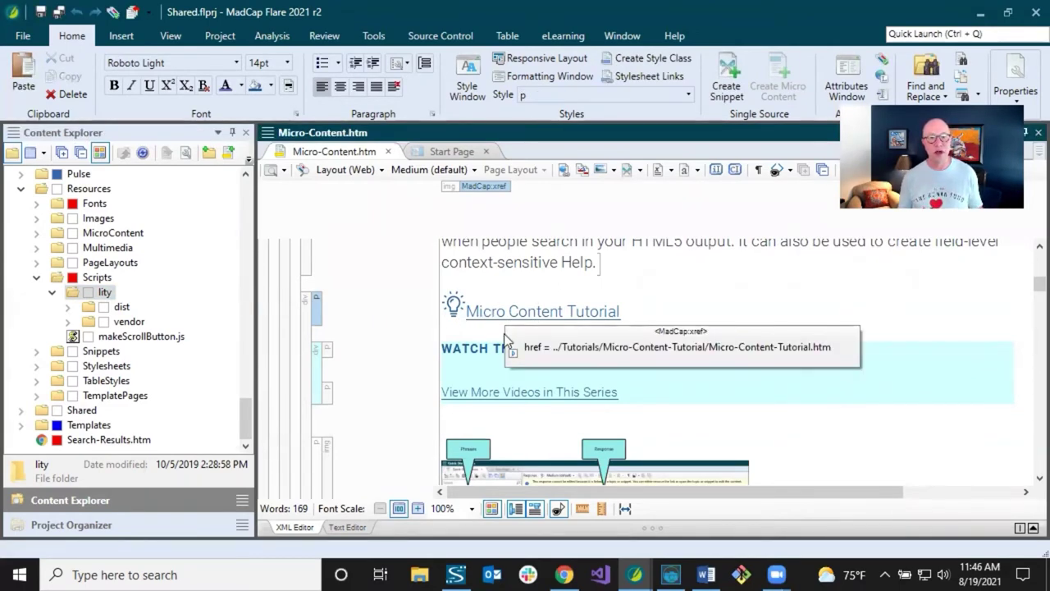
Examine the WATCH THE VIDEO link, the VIDEO link above the introduction, and the screenshot image in Micro-Content.htm.
left_click(481, 350)
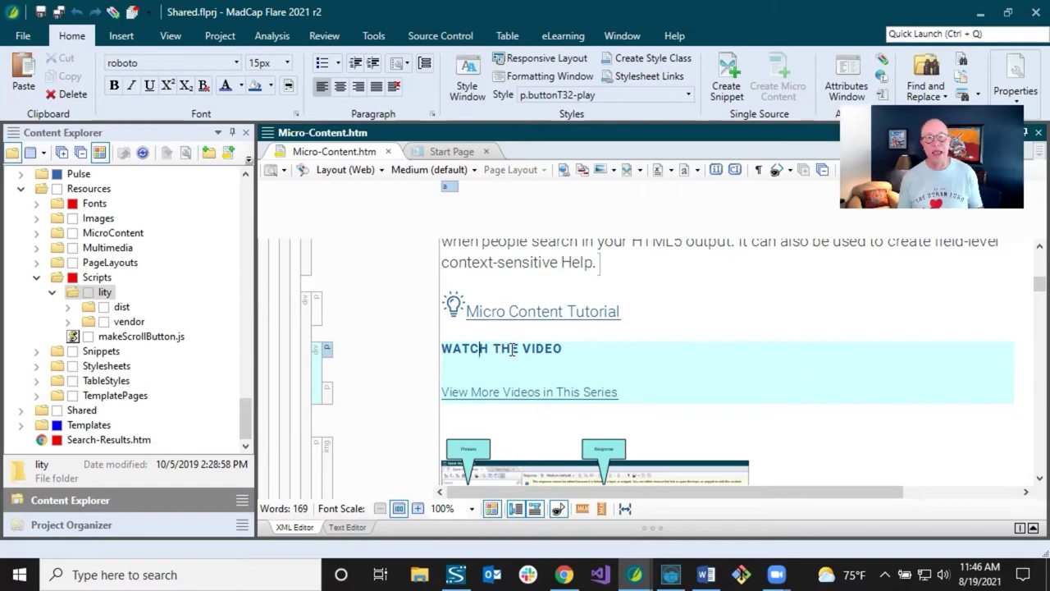
left_click(515, 348)
scroll(527, 346, "down", 3)
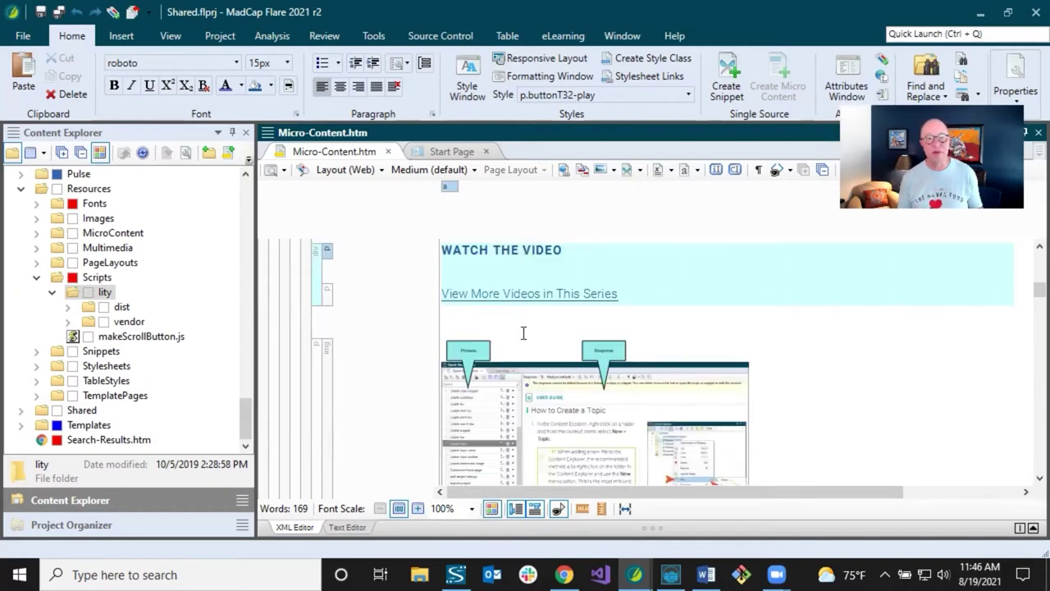
scroll(481, 290, "up", 8)
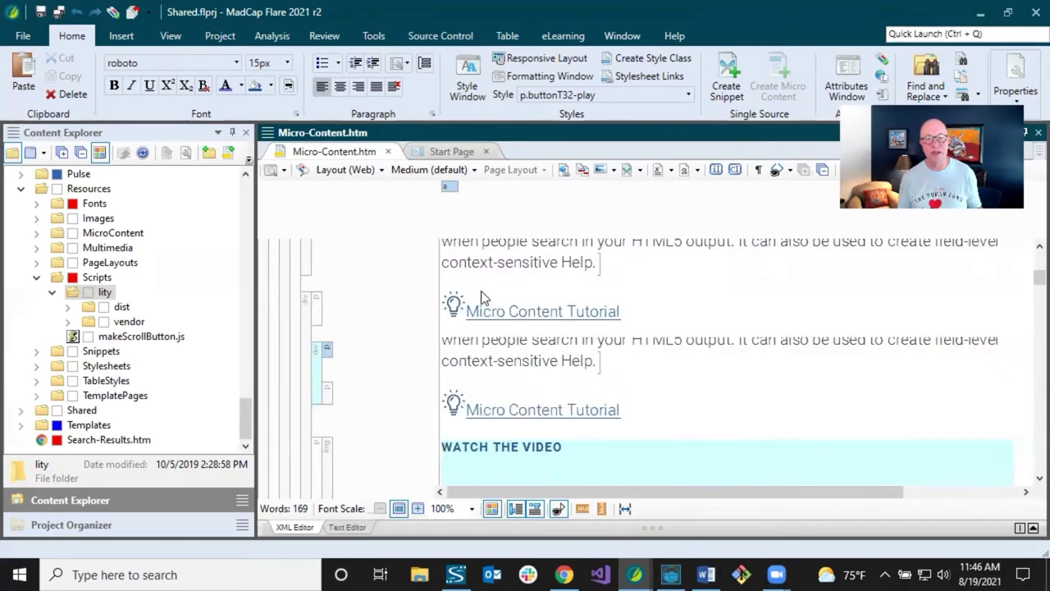
scroll(767, 322, "down", 2)
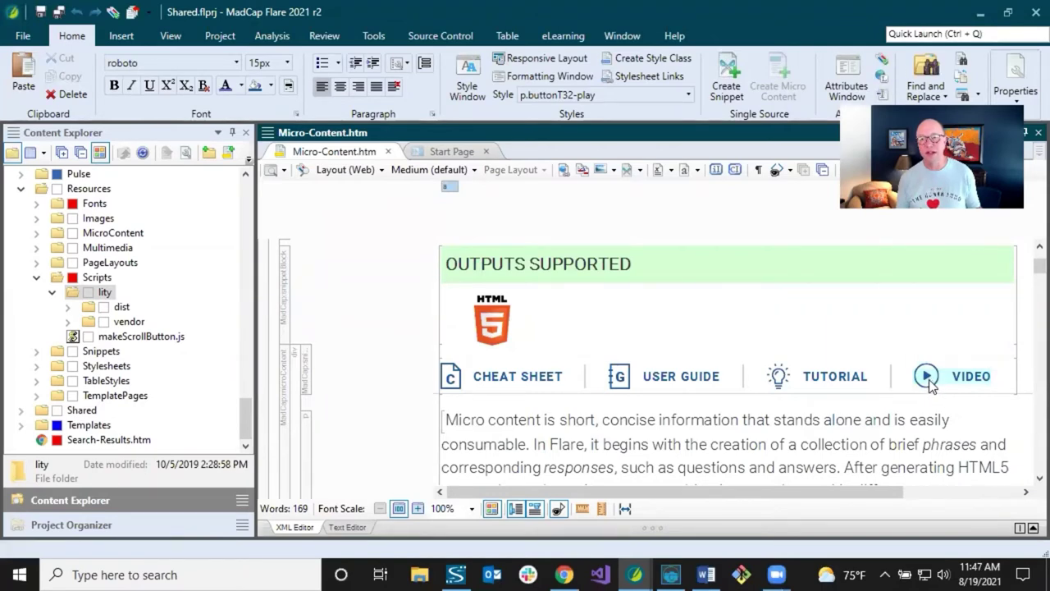
scroll(928, 381, "down", 3)
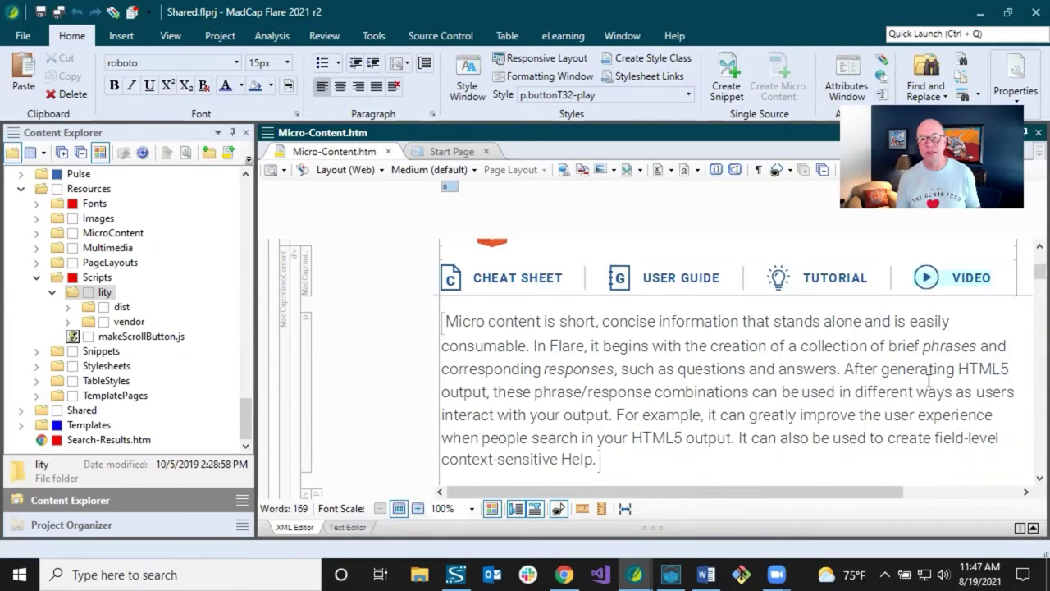
scroll(793, 370, "down", 10)
scroll(745, 361, "up", 2)
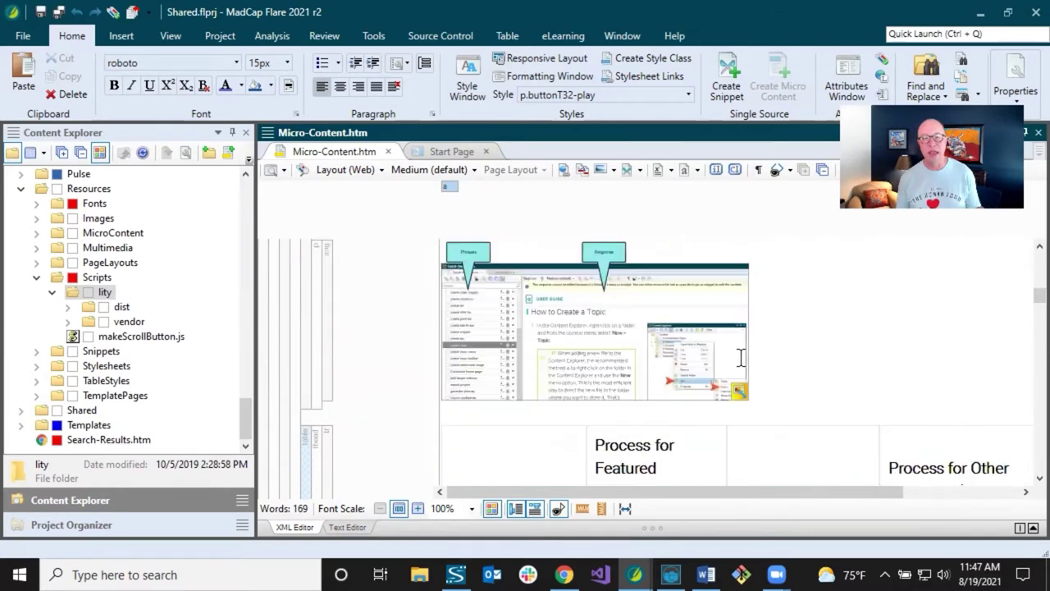
Check the Website link option for hyperlinking the screenshot image in Micro-Content.htm, and leave without adding a link.
left_click(568, 301)
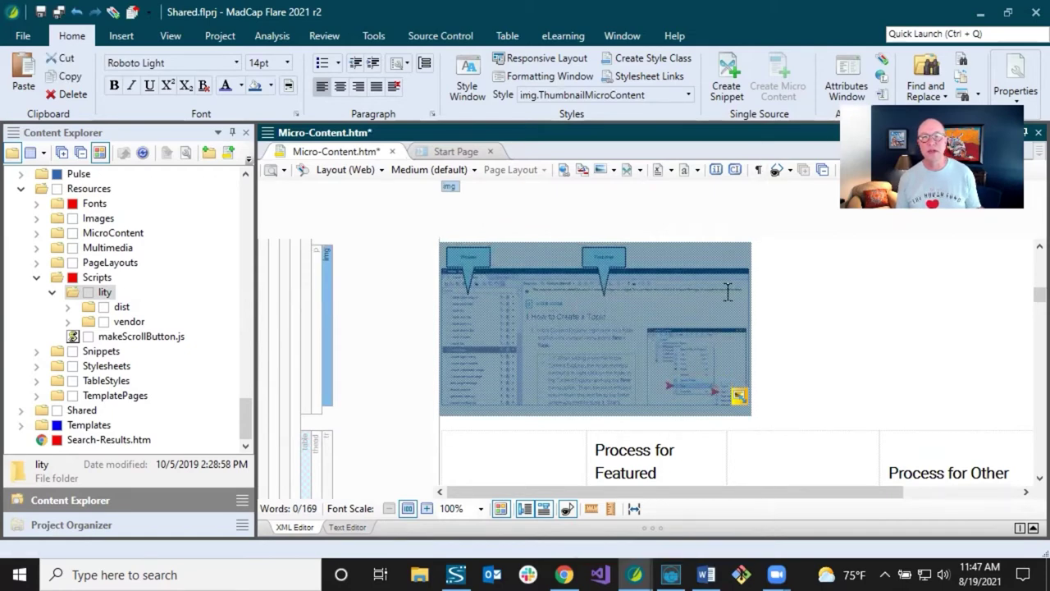
scroll(729, 292, "up", 3)
left_click(723, 333)
scroll(725, 332, "down", 3)
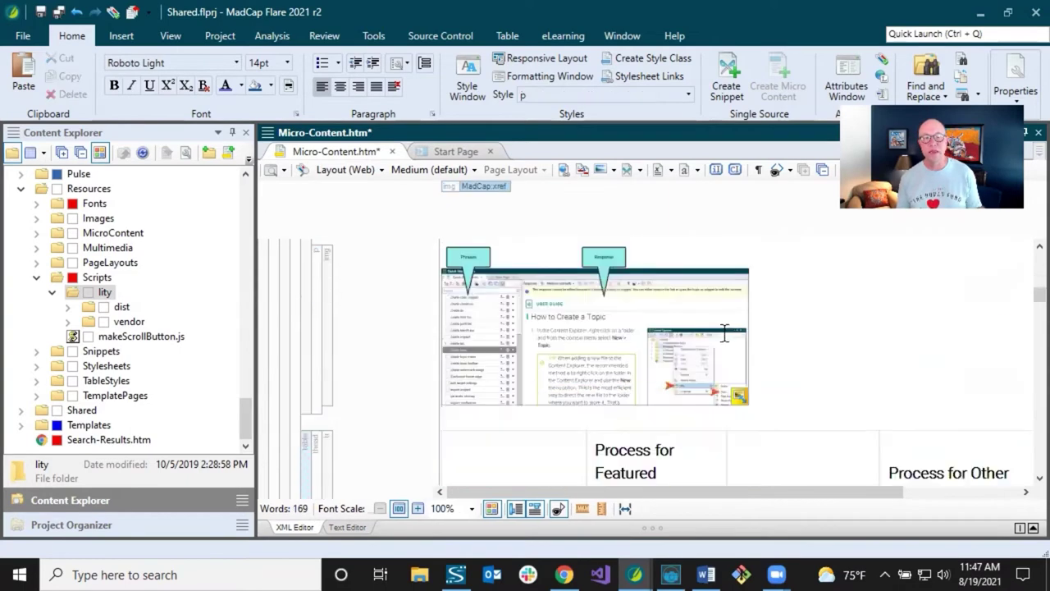
right_click(606, 268)
mouse_move(609, 274)
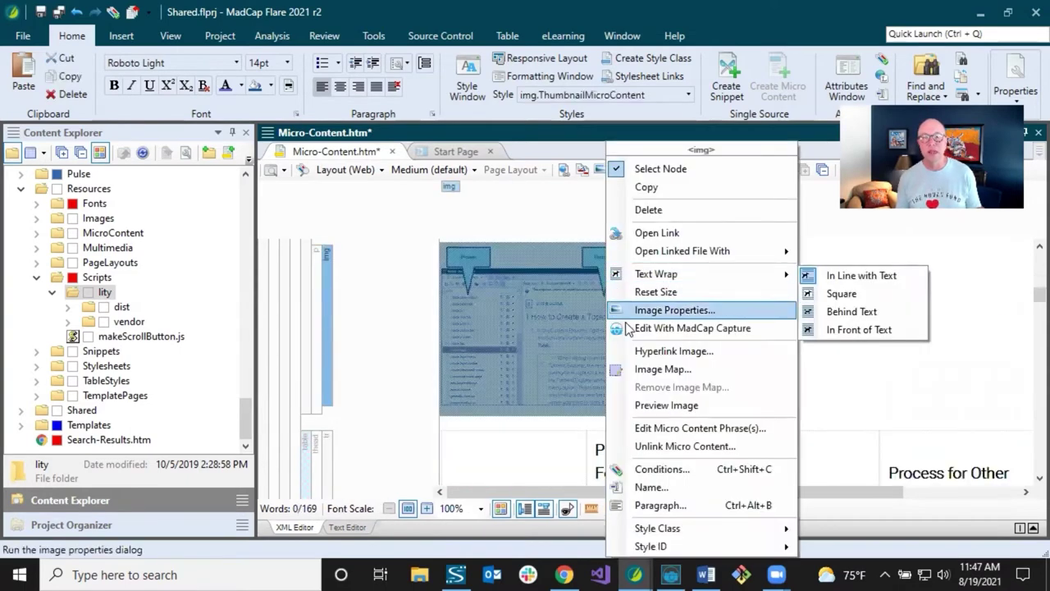
left_click(640, 351)
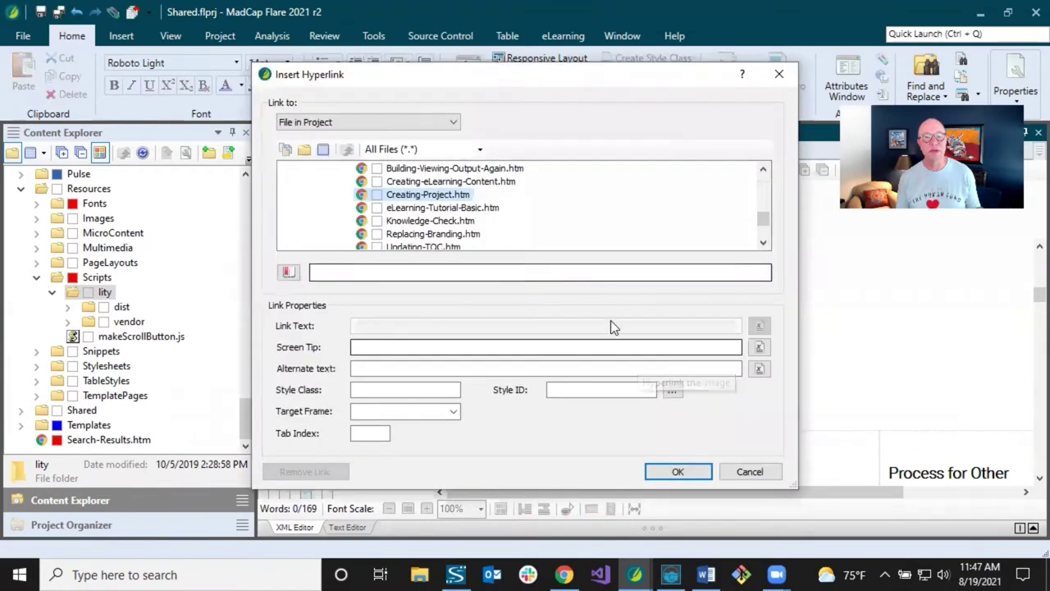
left_click(332, 121)
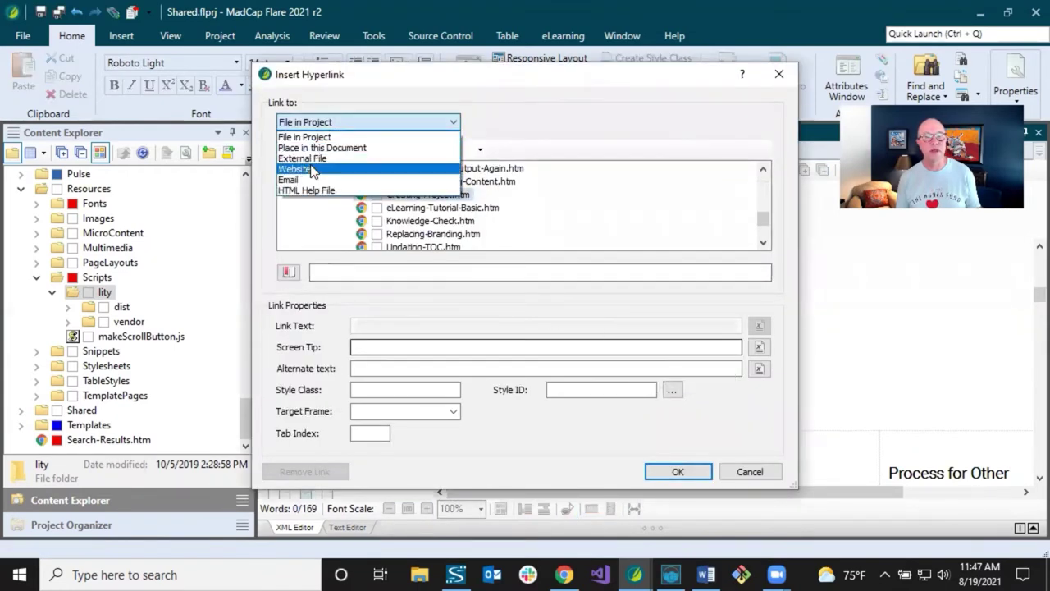
left_click(312, 169)
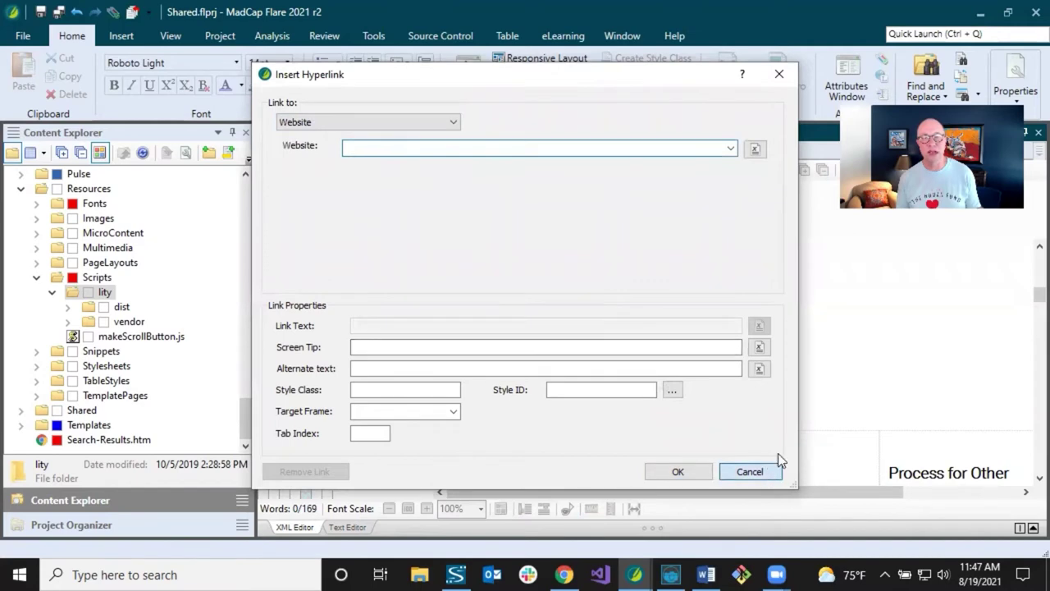
left_click(750, 471)
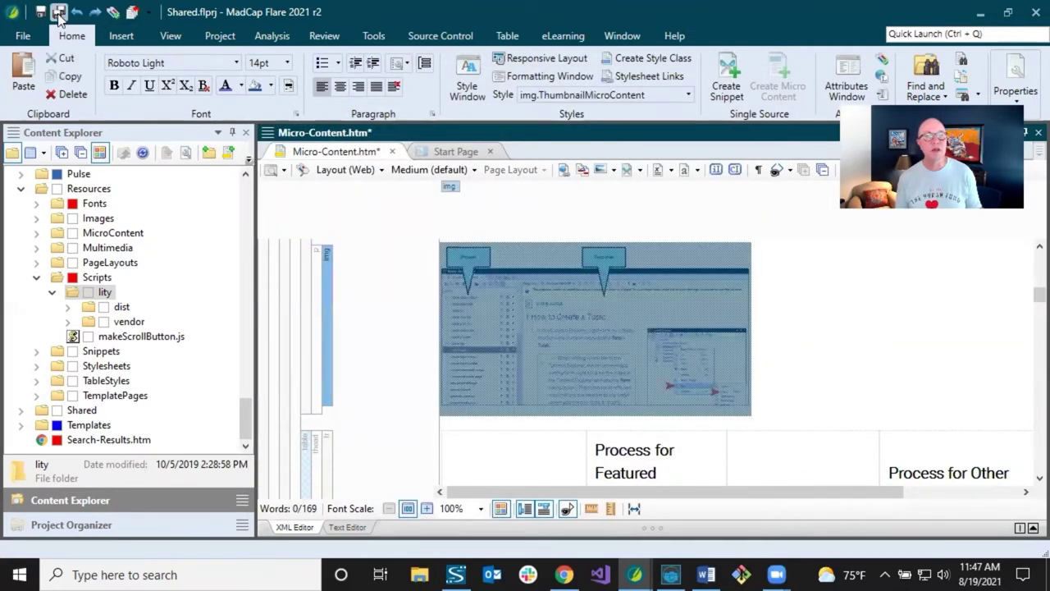
left_click(769, 285)
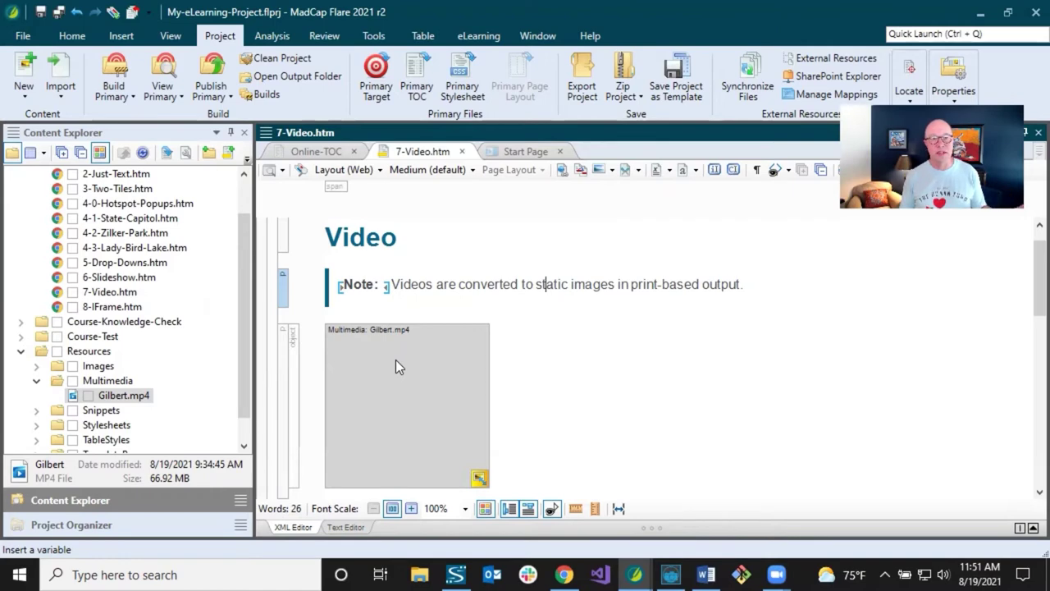
Review the General, Advanced and Size settings of the Gilbert.mp4 multimedia object in 7-Video.htm without changing them.
right_click(396, 359)
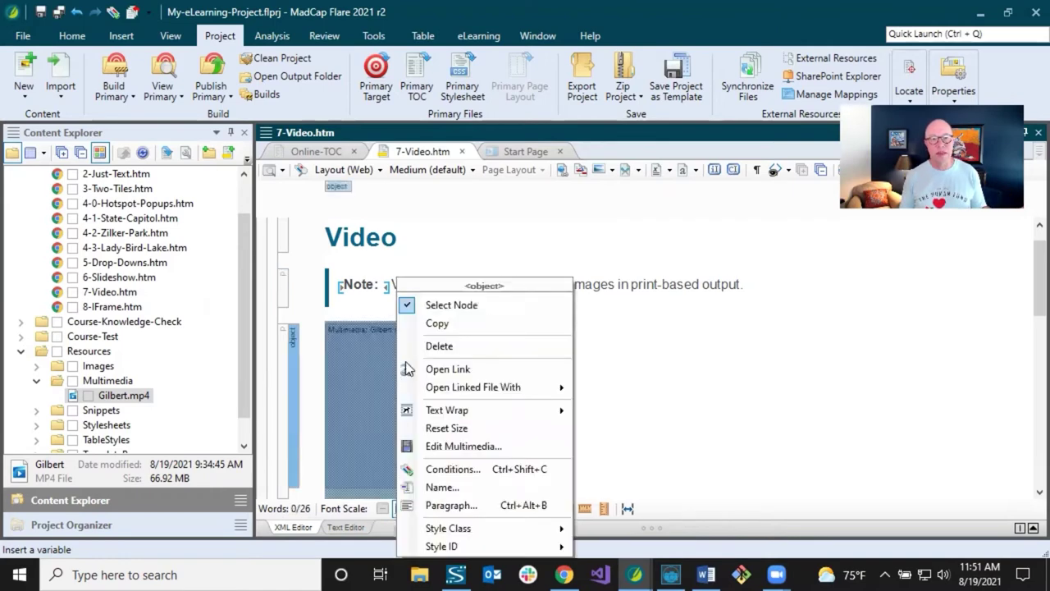
left_click(465, 445)
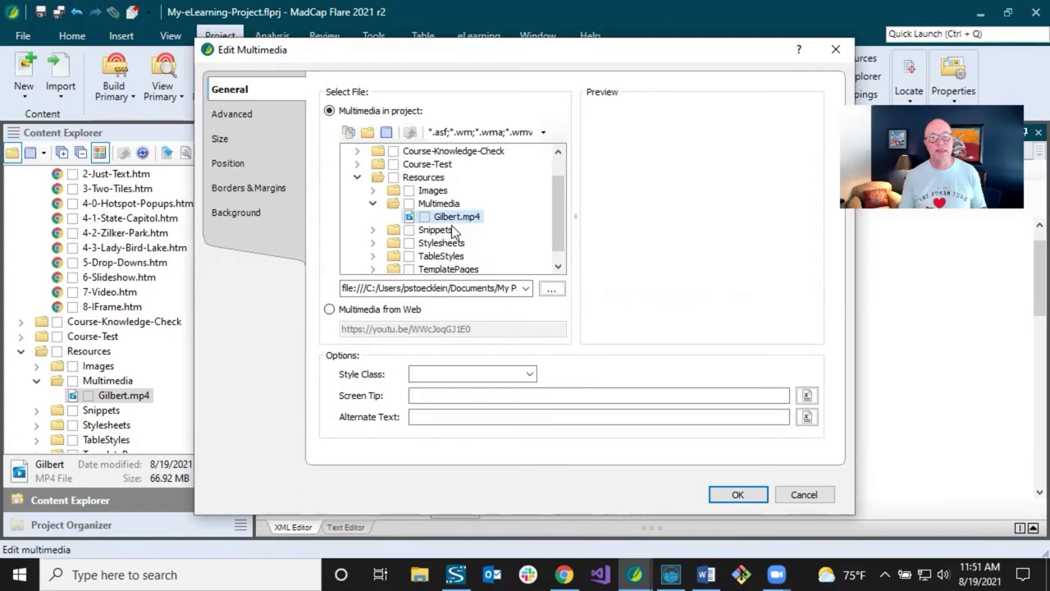
left_click(269, 113)
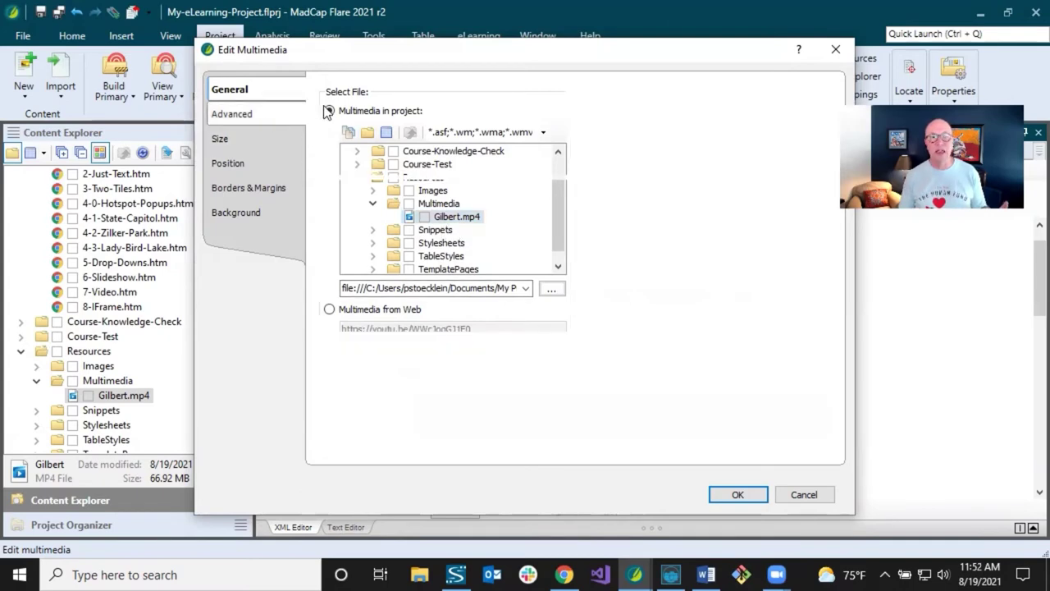
left_click(246, 90)
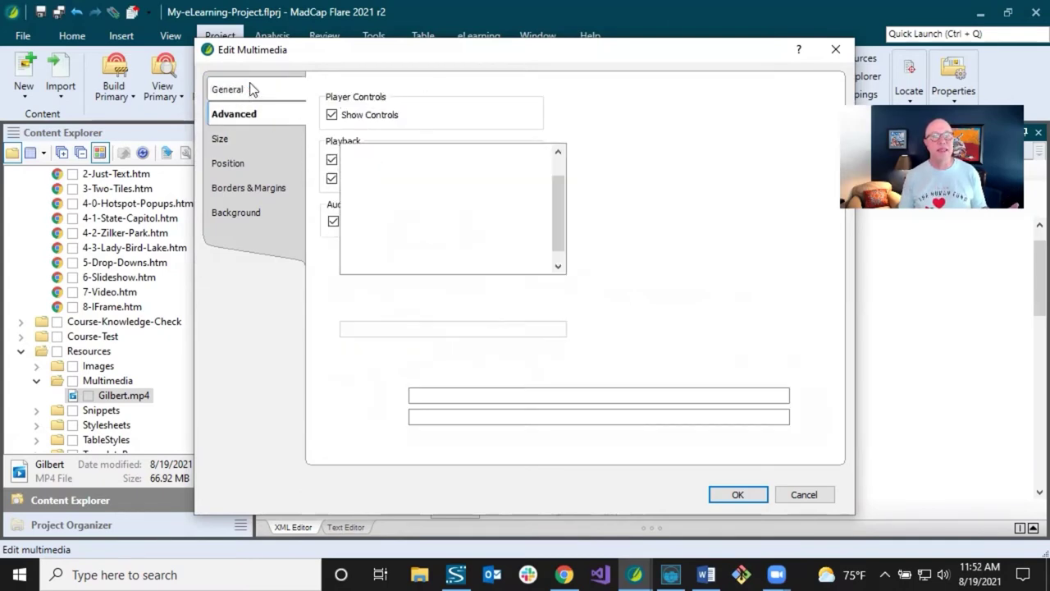
left_click(243, 143)
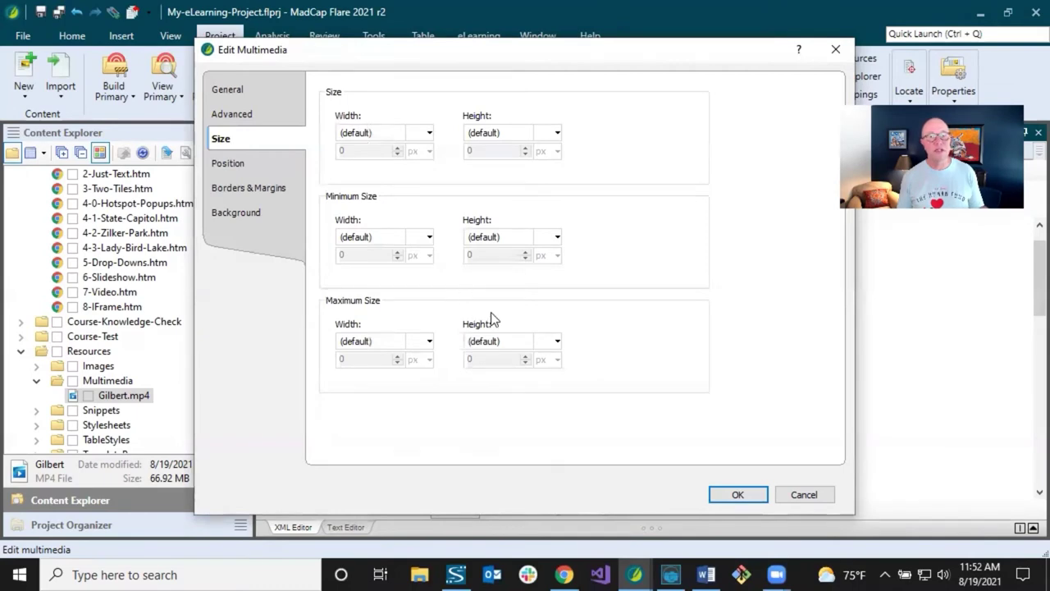
left_click(818, 498)
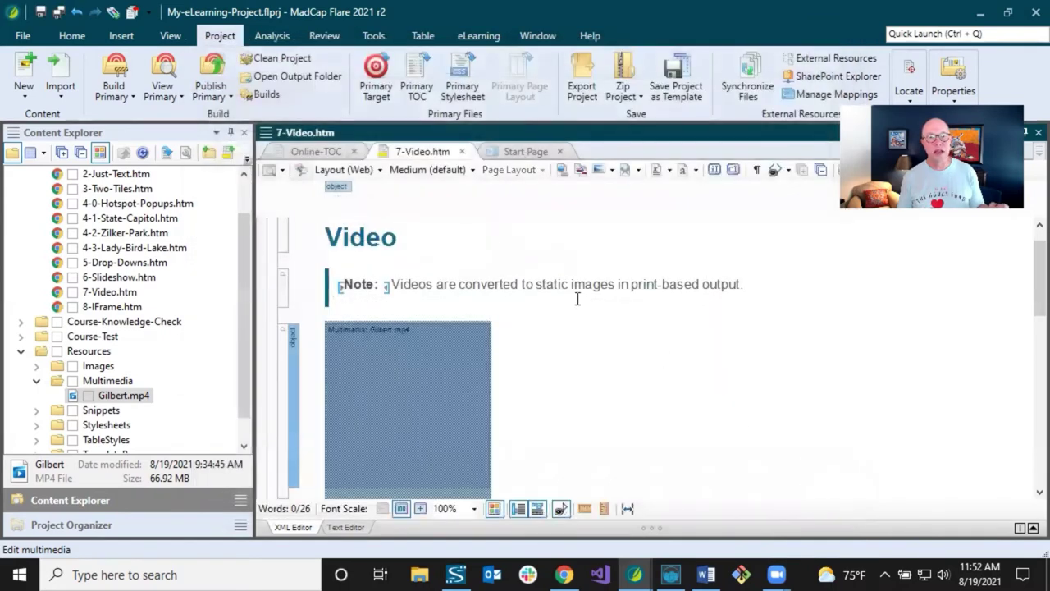
Toggle the block structure bars off and on in 7-Video.htm, and check the tag wrapping the Gilbert.mp4 video.
left_click(562, 284)
left_click(557, 281)
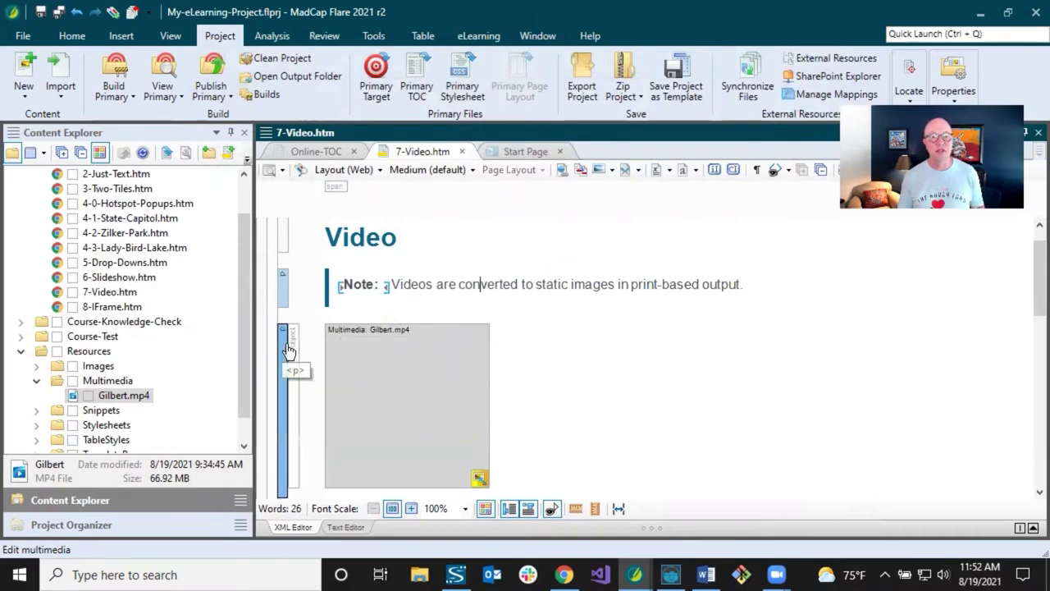
left_click(507, 508)
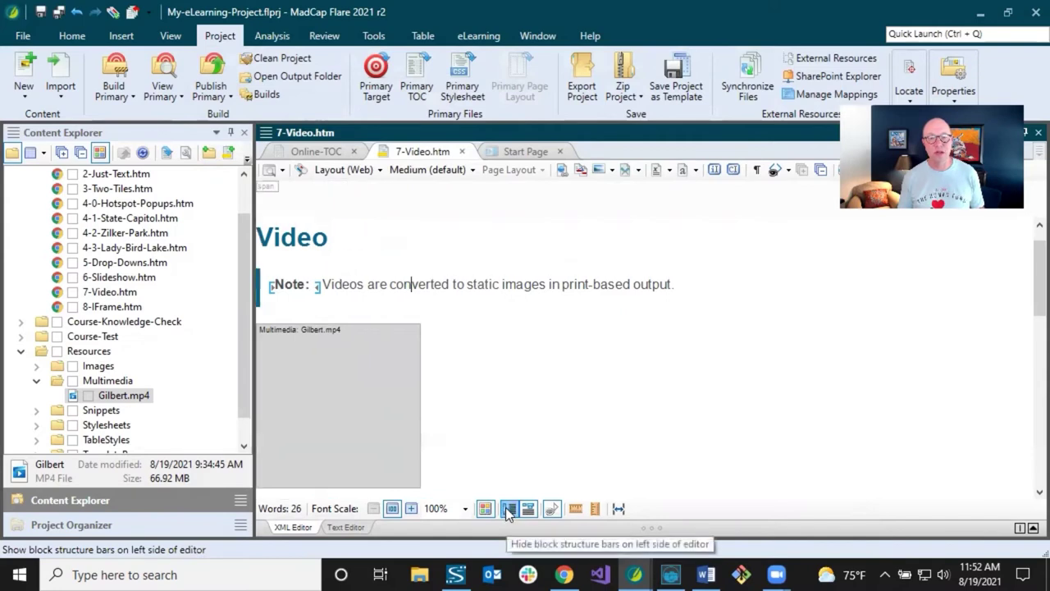
left_click(507, 509)
left_click(508, 508)
left_click(508, 509)
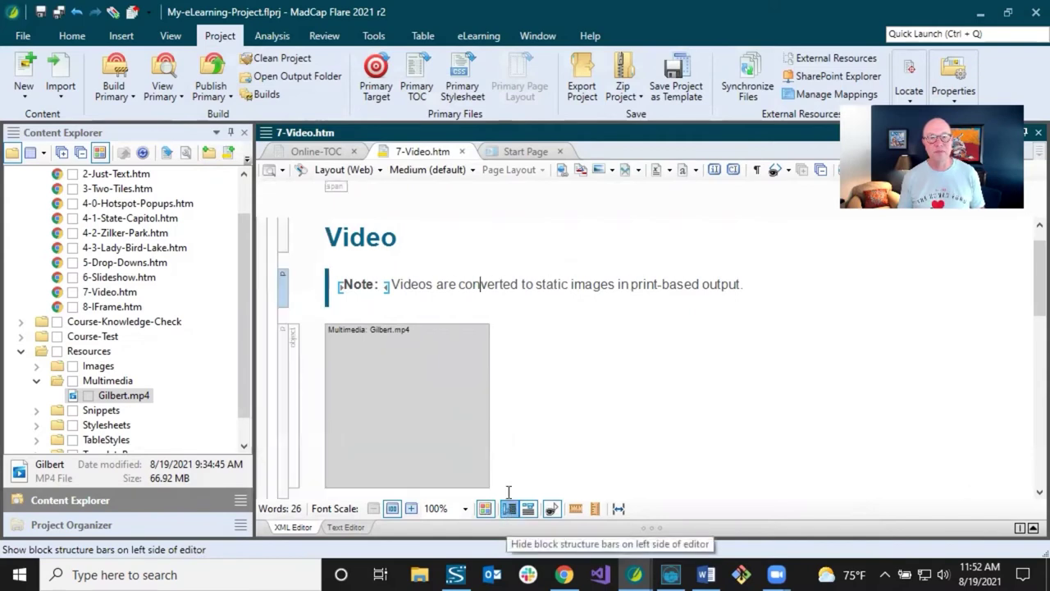
scroll(379, 272, "down", 2)
scroll(379, 272, "up", 2)
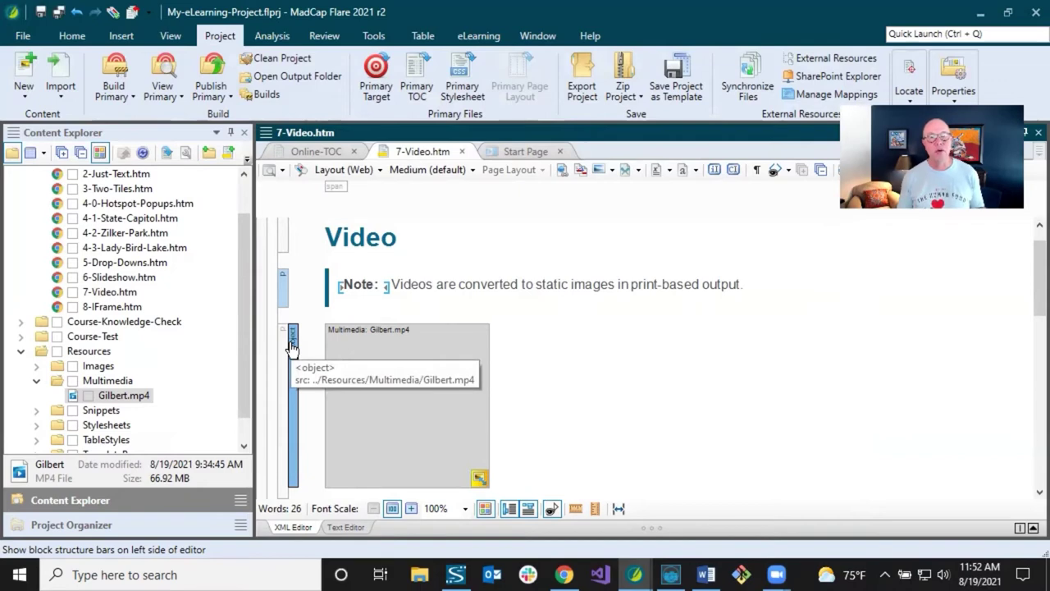
left_click(410, 287)
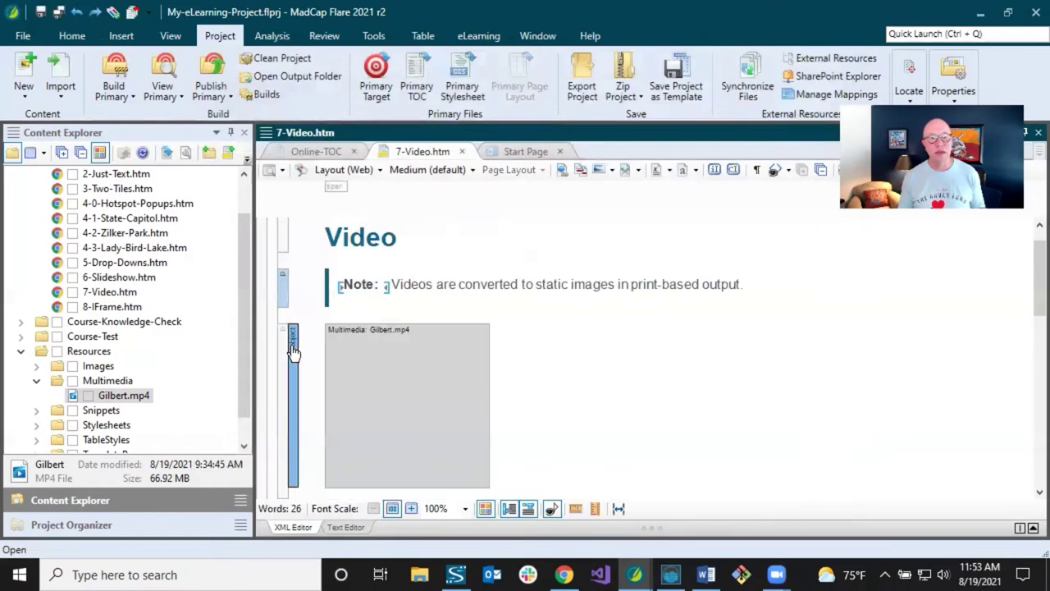
Open the stylesheet through the Gilbert.mp4 video's style class options and select the object style in Styles.css.
right_click(292, 344)
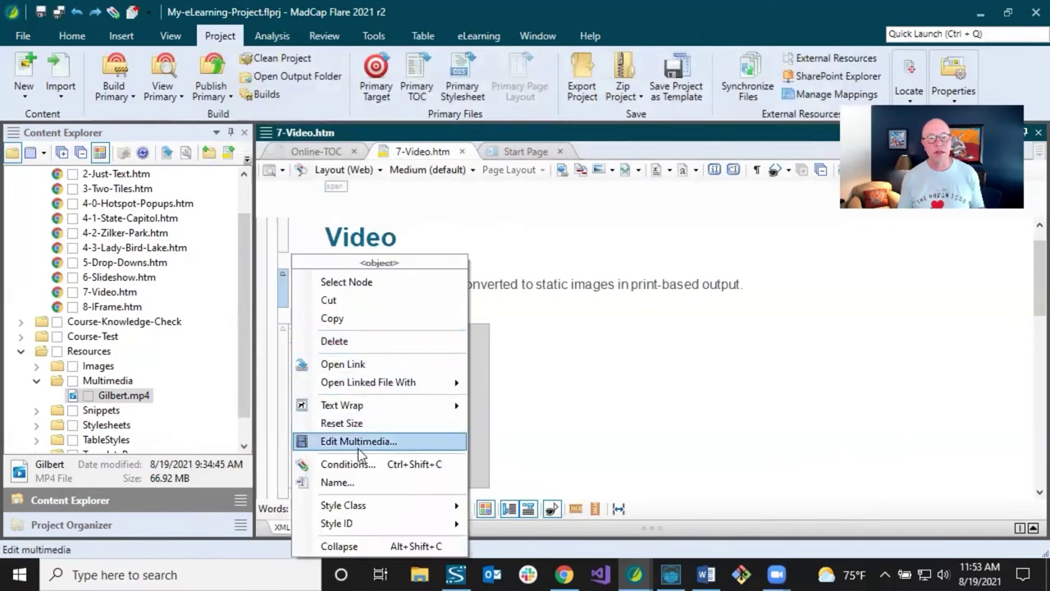
mouse_move(367, 506)
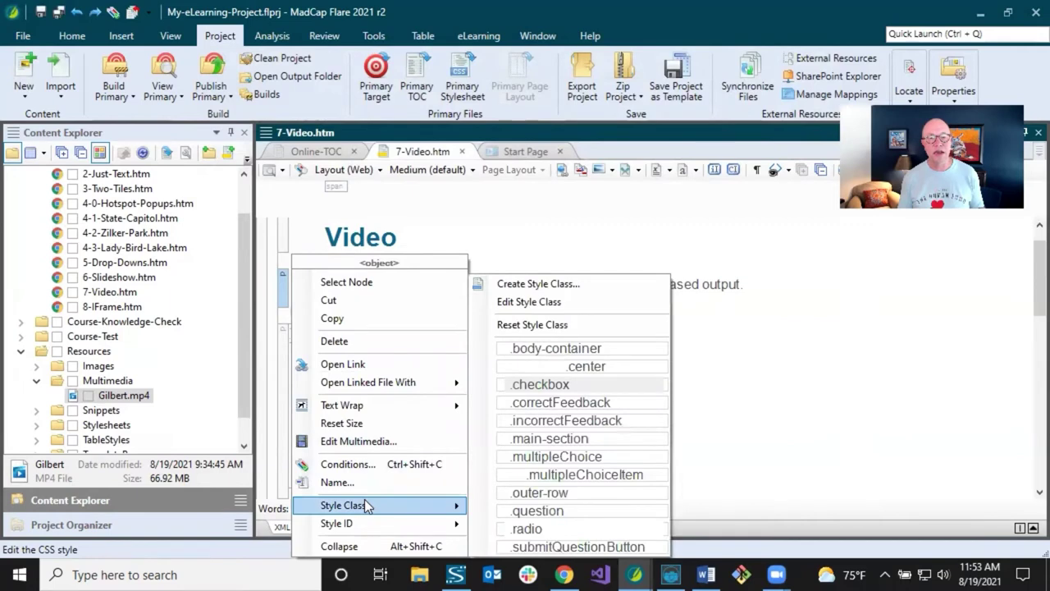
left_click(530, 301)
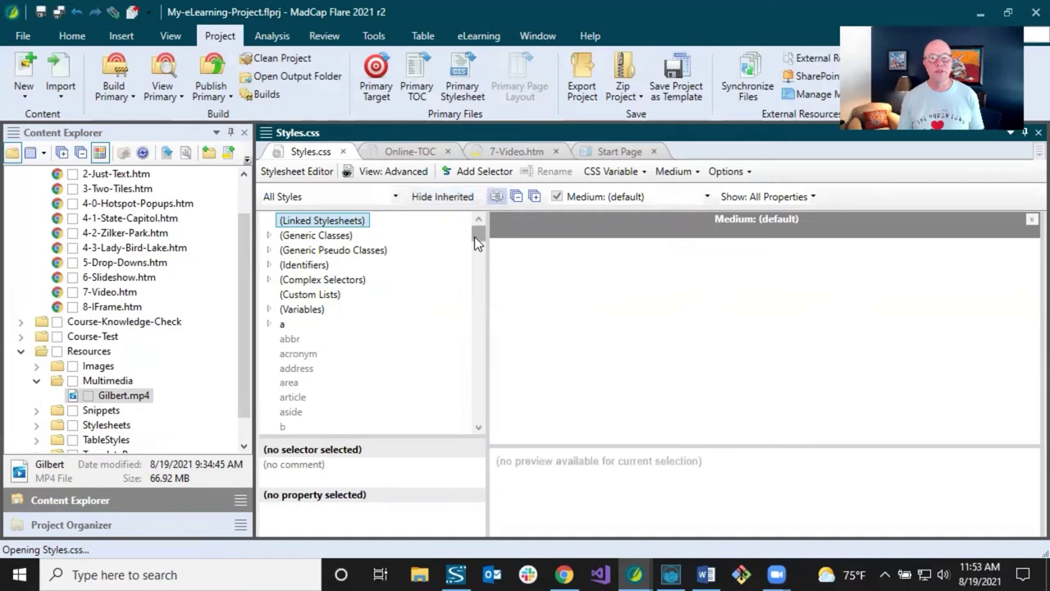
left_click_drag(474, 236, 472, 390)
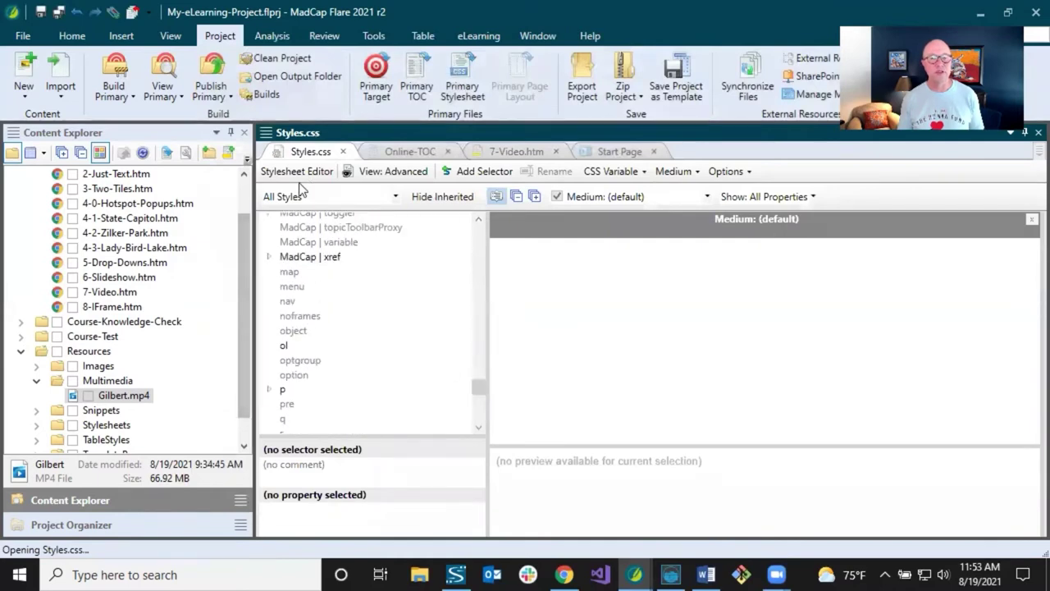
left_click(297, 331)
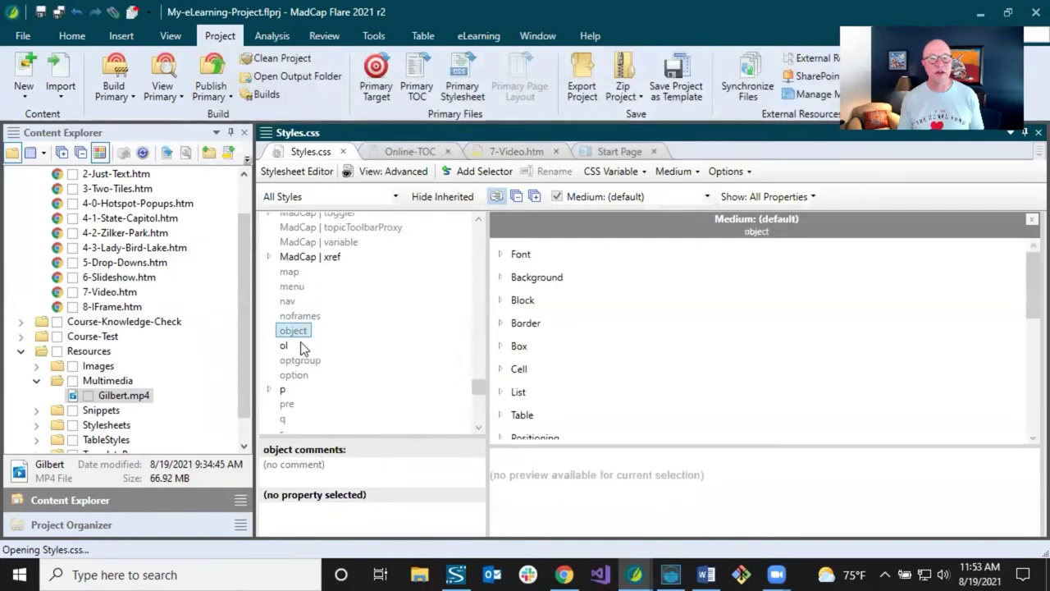
left_click(297, 316)
left_click(297, 332)
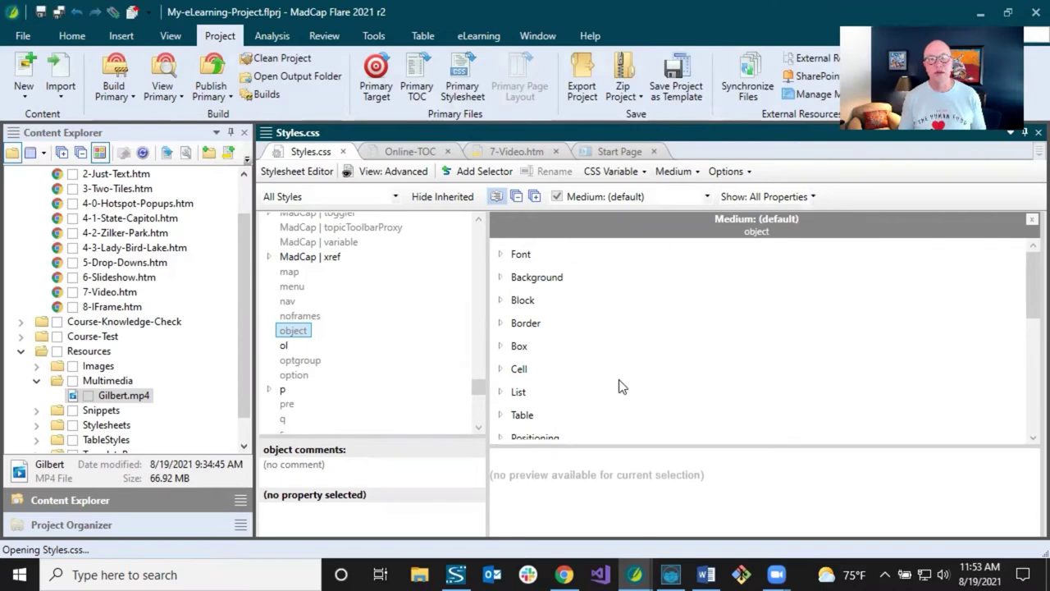
Set the object style's width to 800 px in its Box properties for the default medium.
left_click(495, 201)
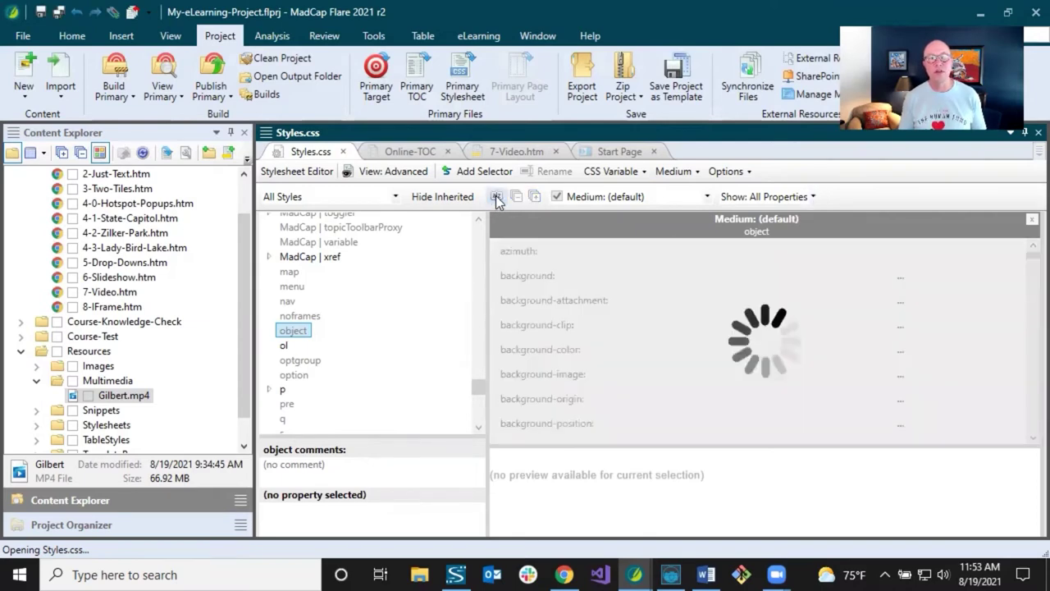
left_click(495, 197)
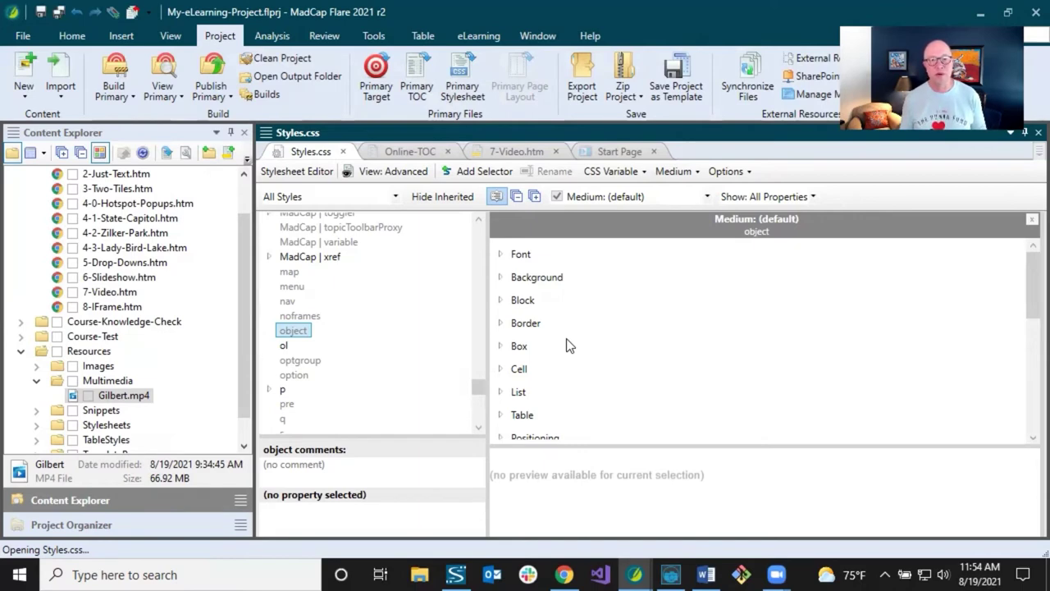
left_click(501, 347)
scroll(590, 336, "down", 2)
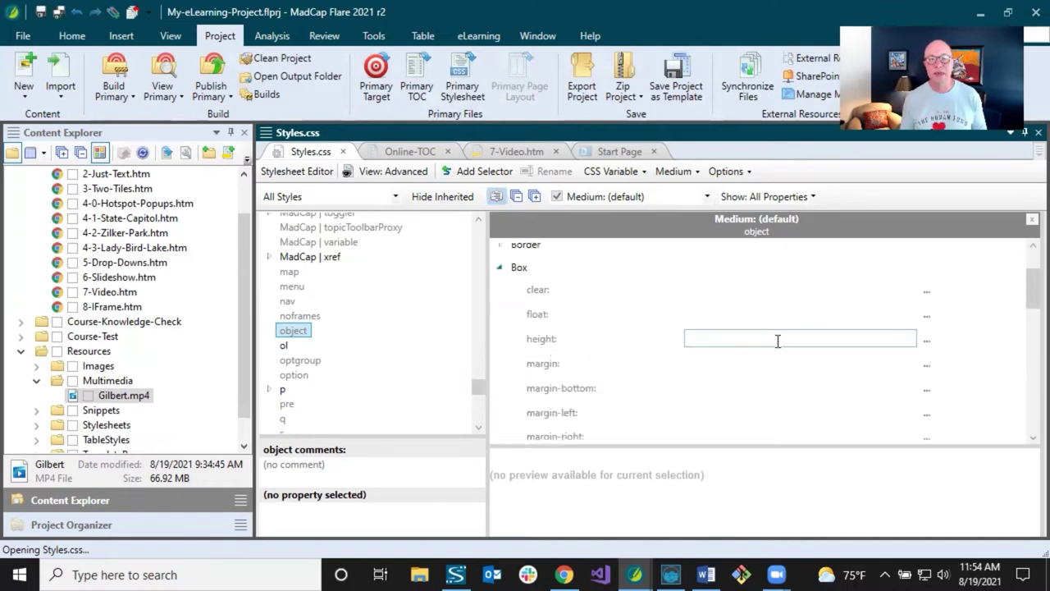
scroll(599, 343, "down", 5)
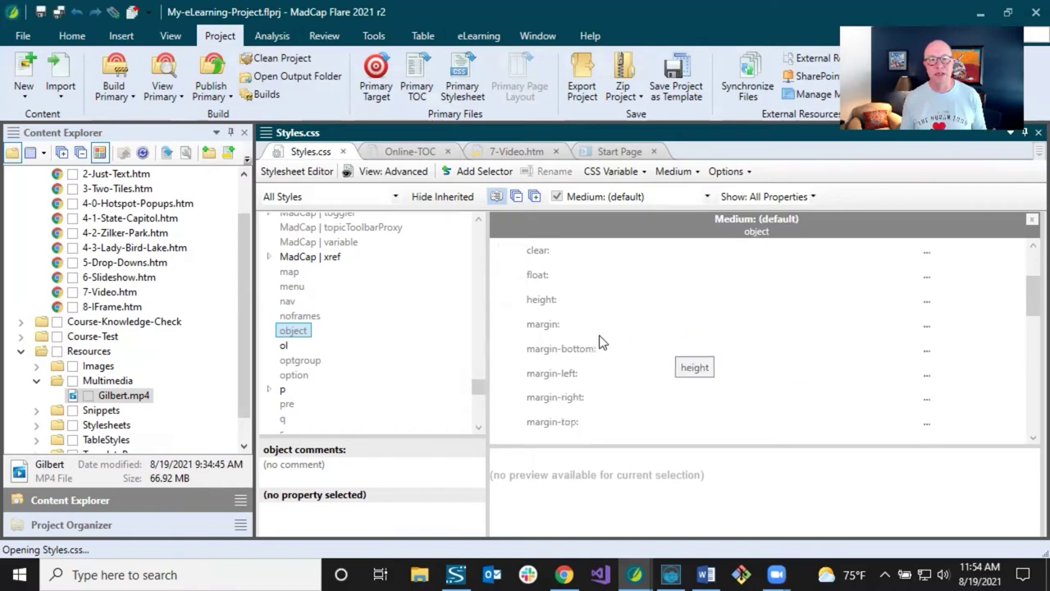
scroll(599, 343, "down", 1)
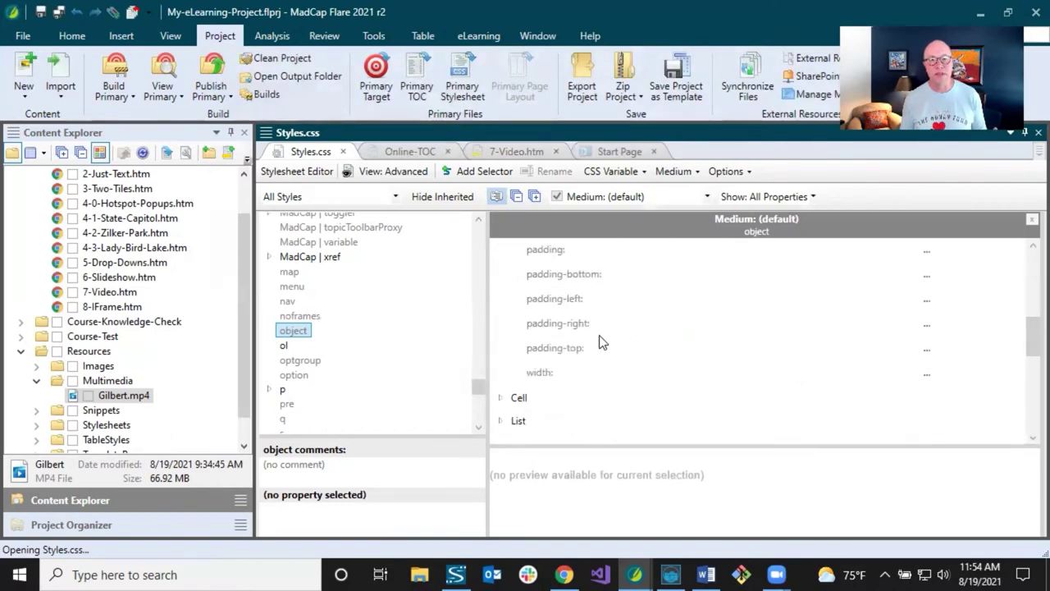
left_click(735, 371)
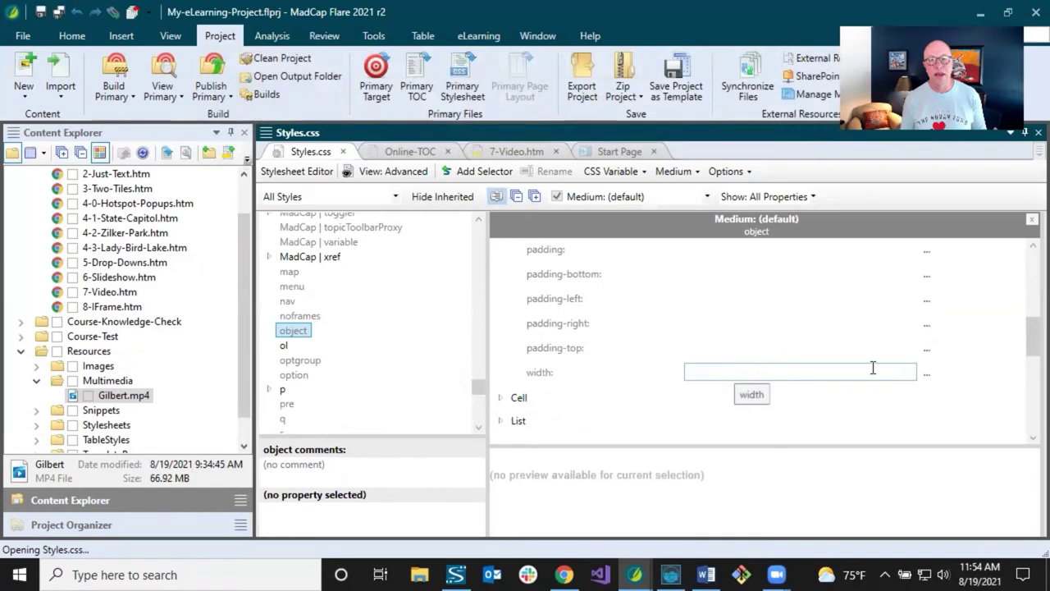
left_click(792, 372)
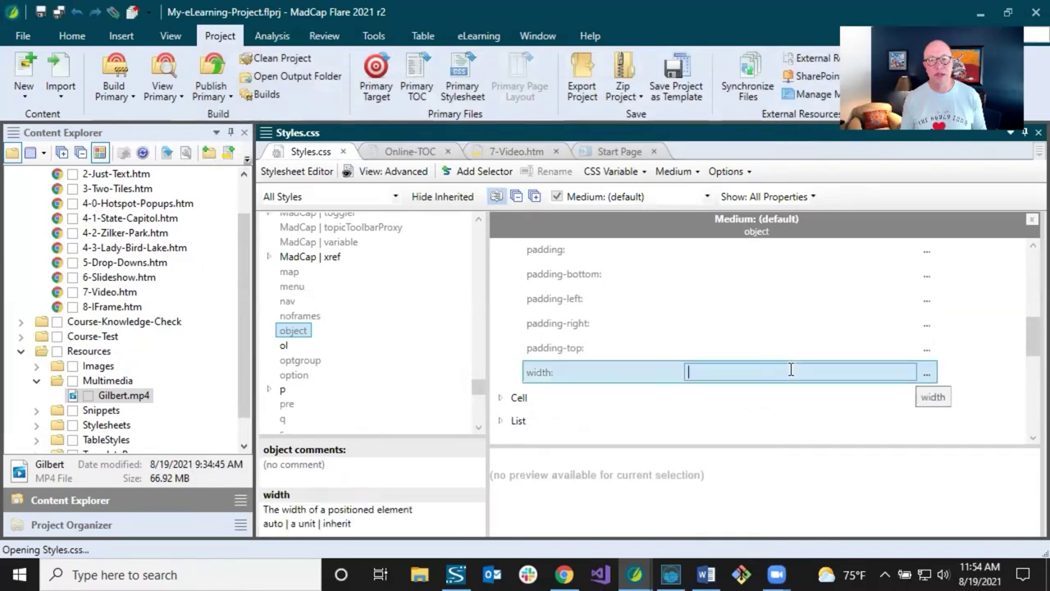
type("88")
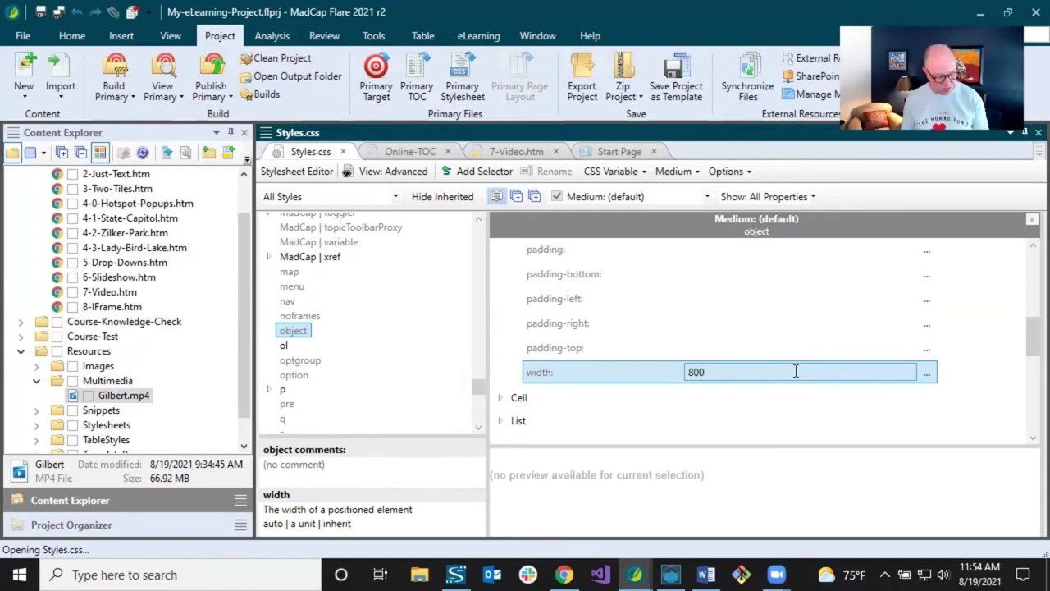
left_click(642, 354)
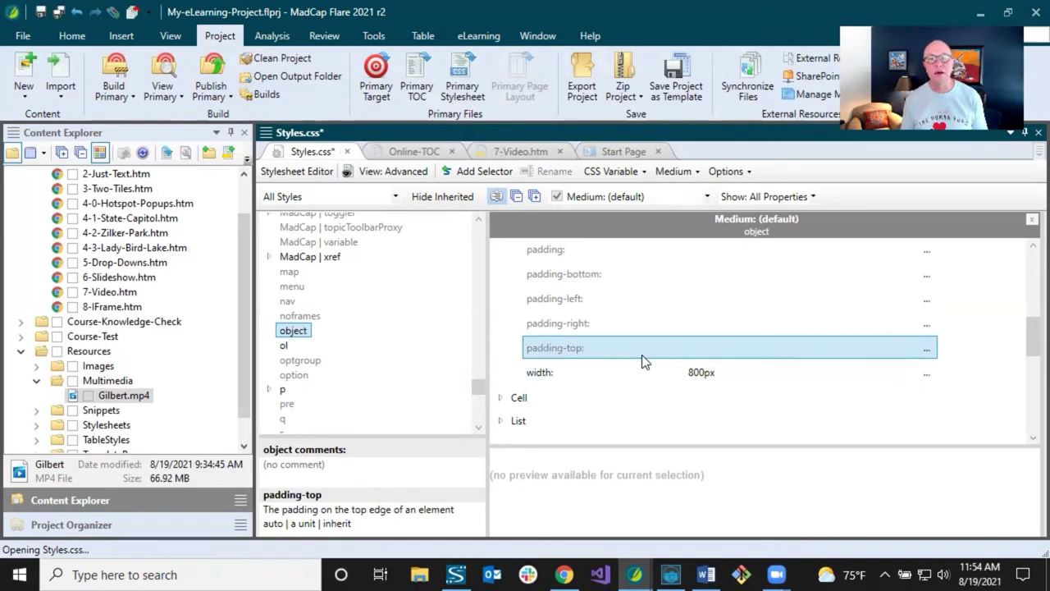
left_click(303, 318)
left_click(307, 335)
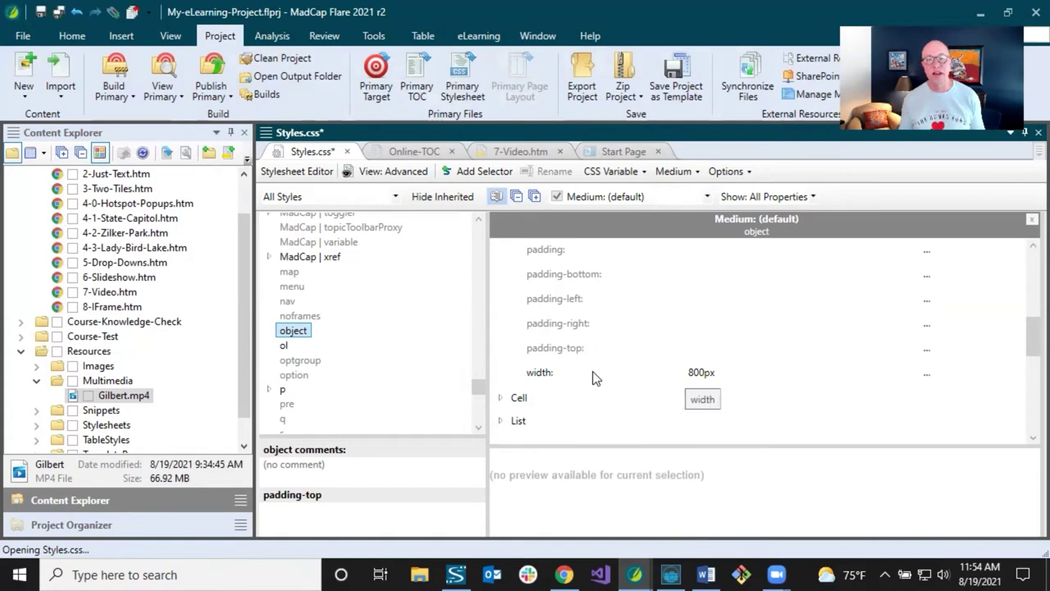
Set the object style's height to auto for the default medium and save the stylesheet.
scroll(595, 378, "up", 3)
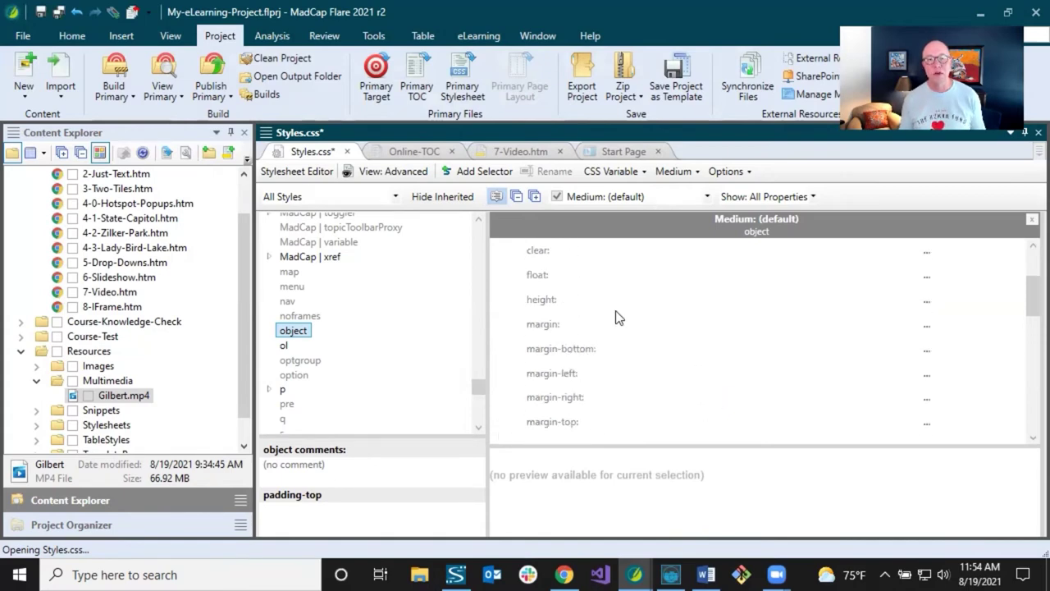
left_click(722, 297)
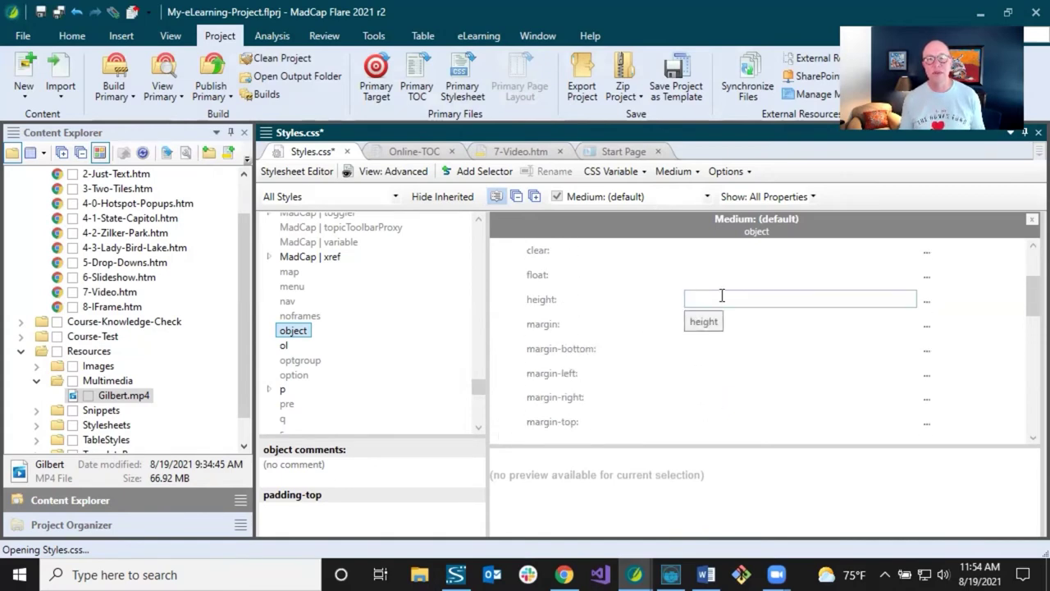
left_click(927, 301)
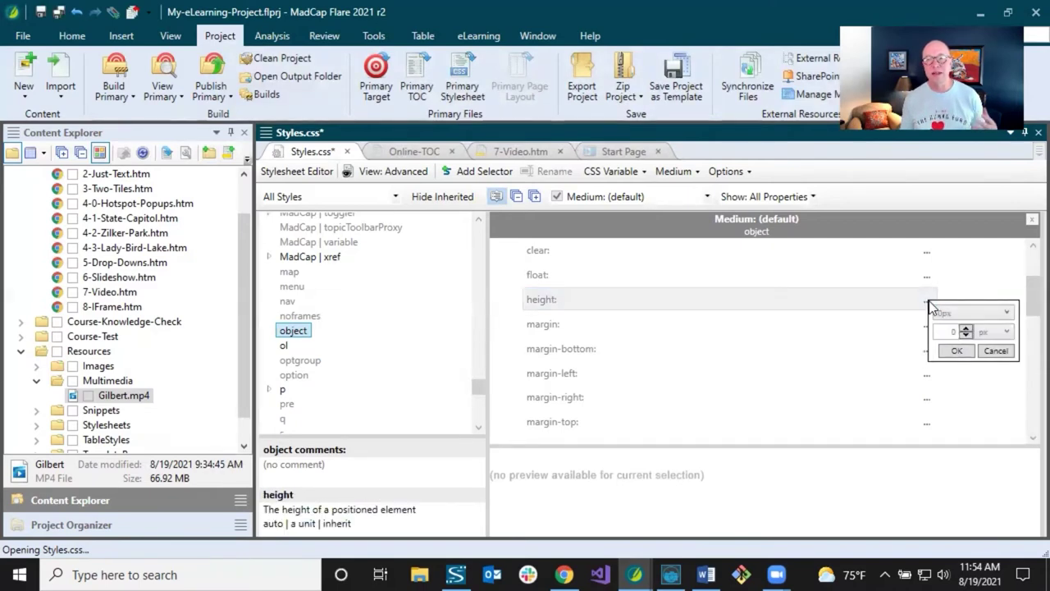
left_click(989, 312)
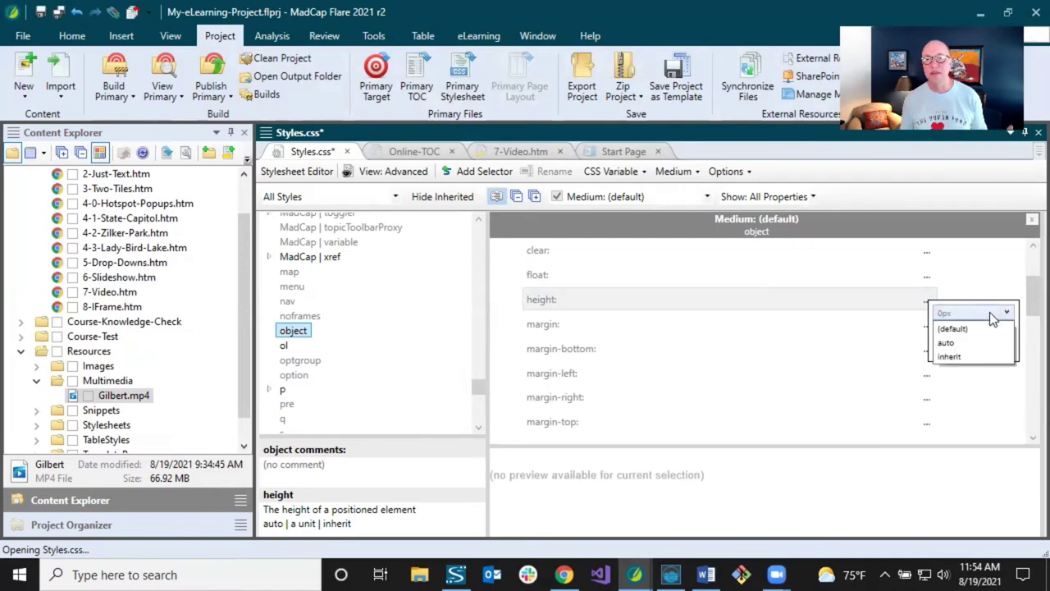
left_click(952, 342)
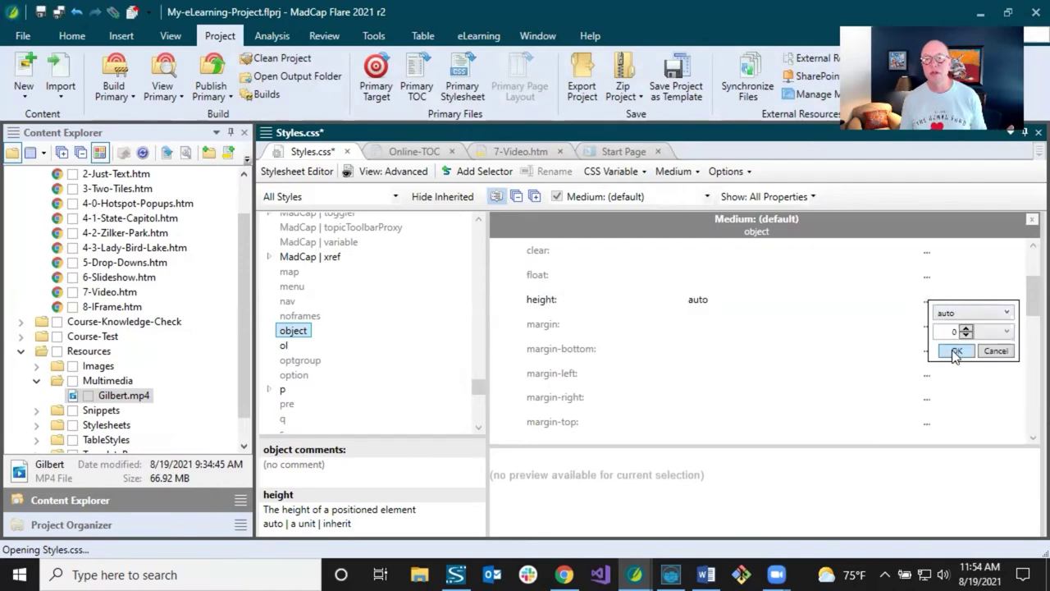
left_click(954, 349)
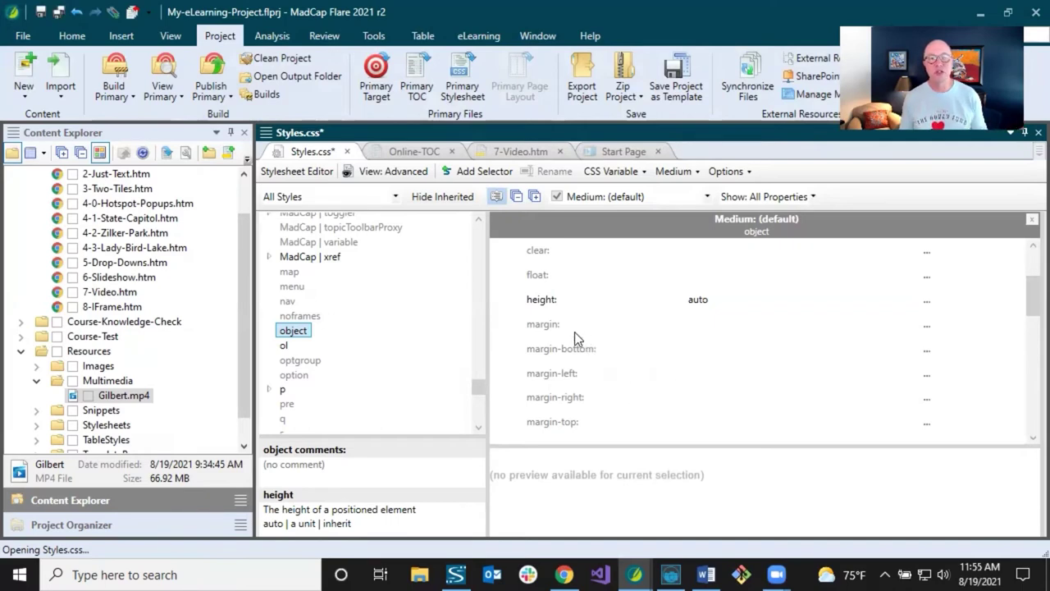
scroll(574, 331, "down", 4)
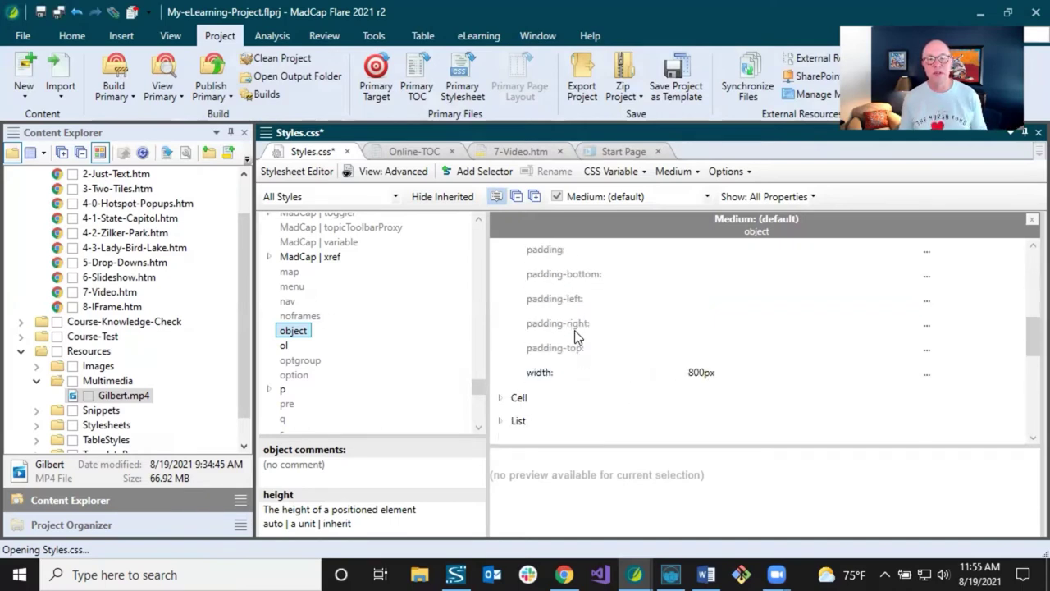
scroll(623, 370, "up", 2)
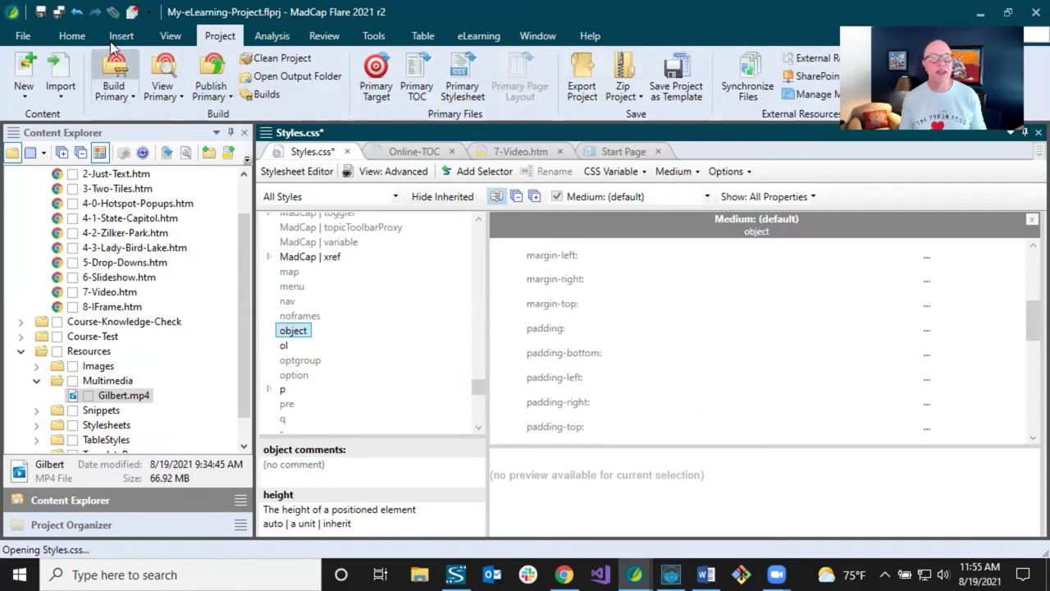
left_click(58, 11)
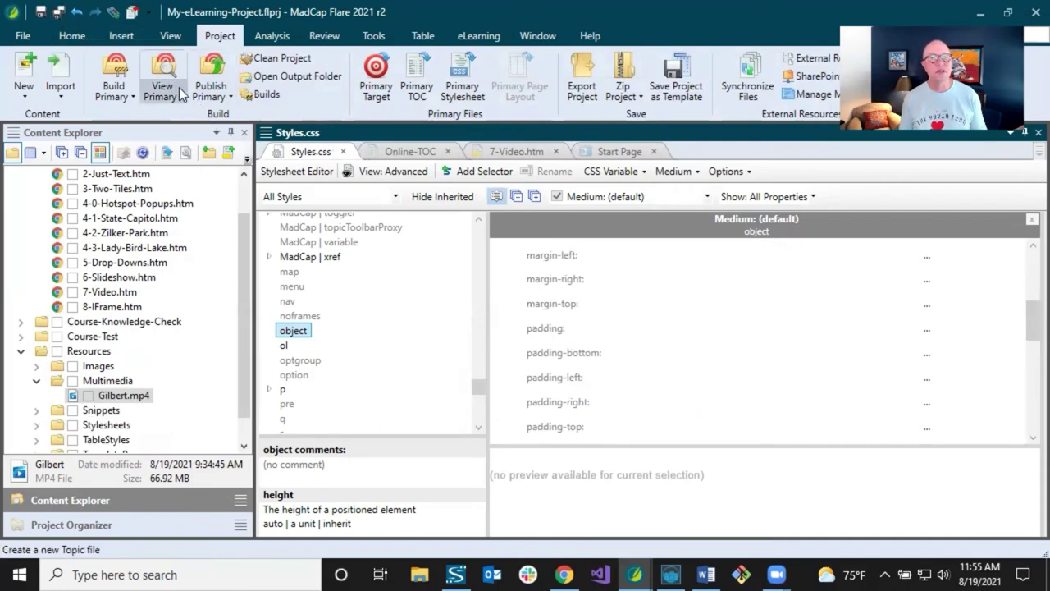
Build the Online-Course-With-Test target and open its generated output in the browser.
left_click(115, 91)
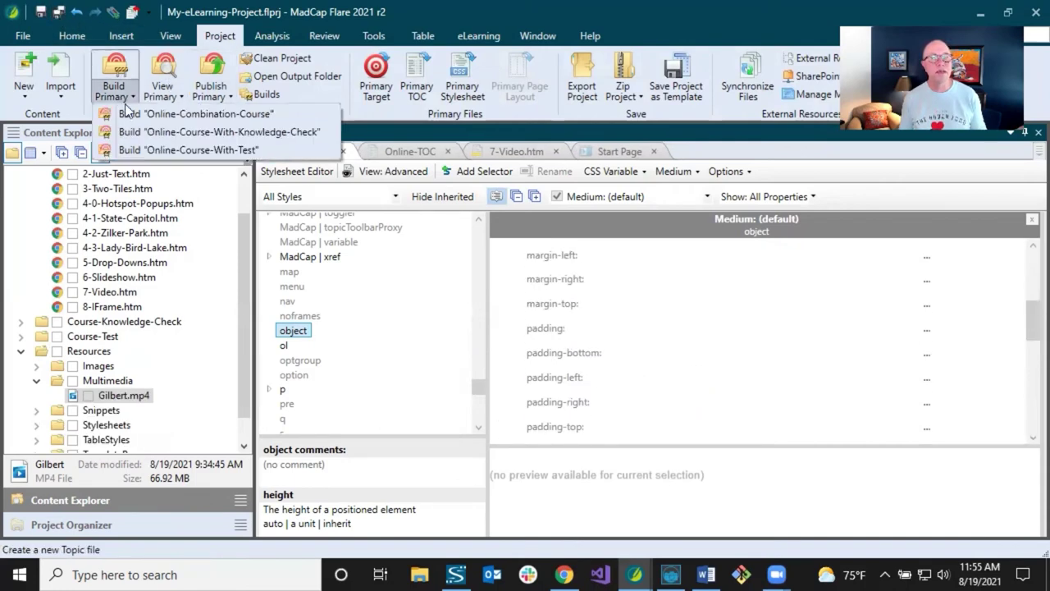
left_click(134, 150)
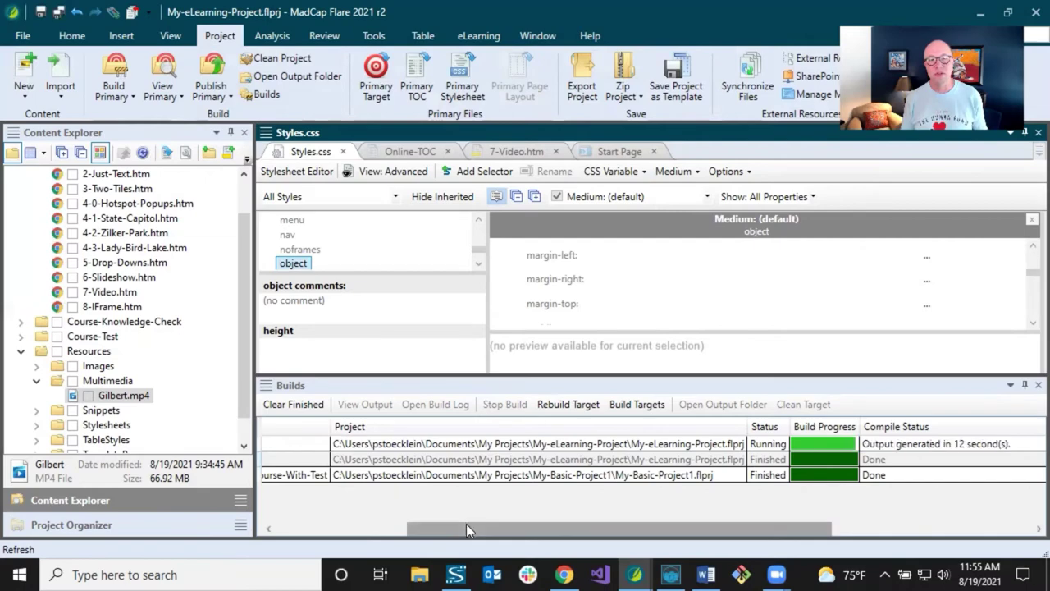
double_click(469, 453)
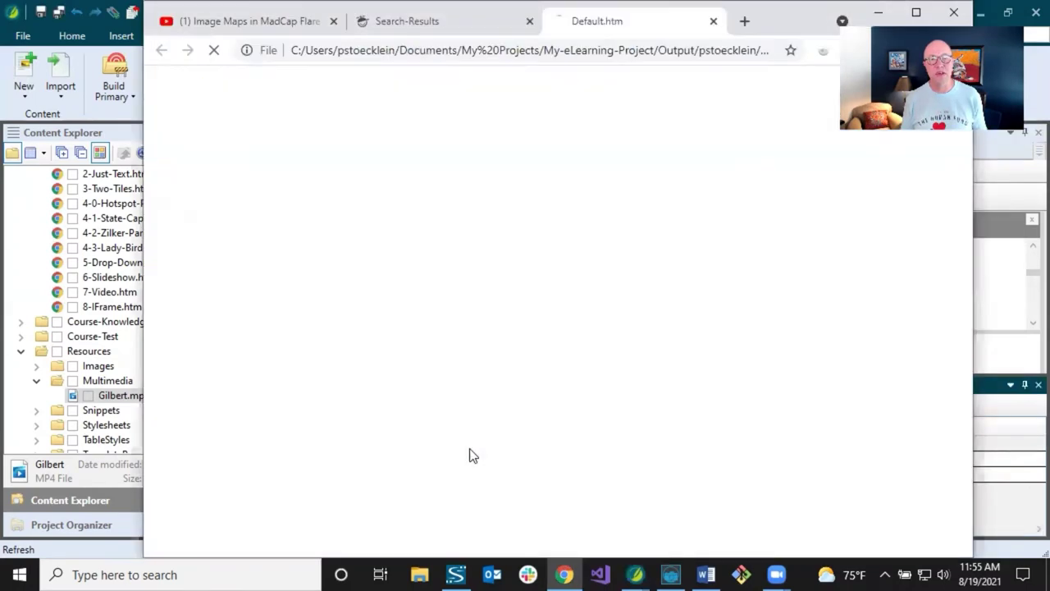
Start the Austin, Texas eLearning course and page forward to its Video page.
scroll(352, 401, "down", 2)
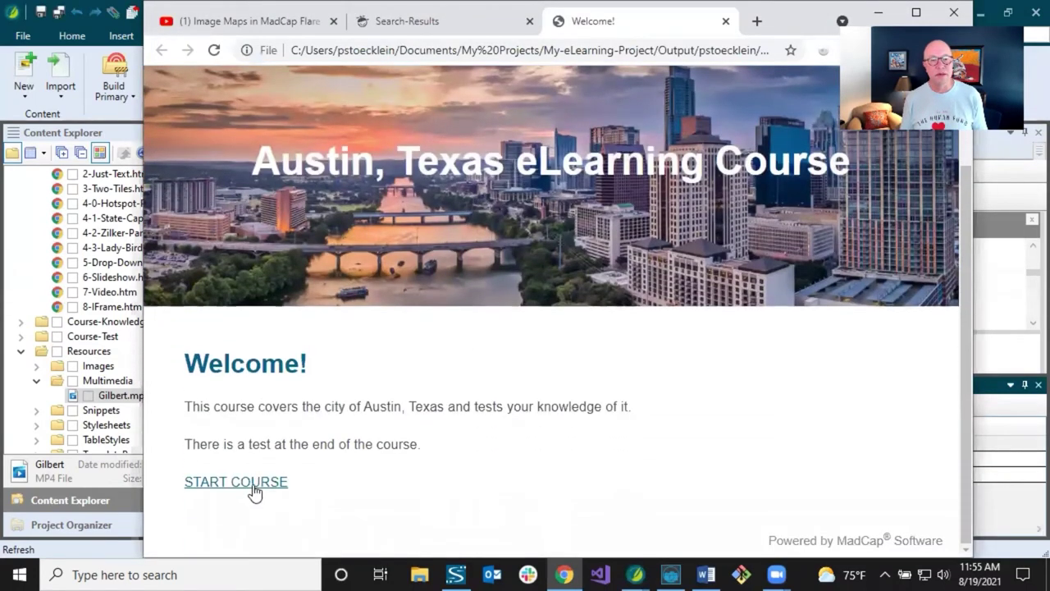
left_click(254, 491)
left_click(305, 422)
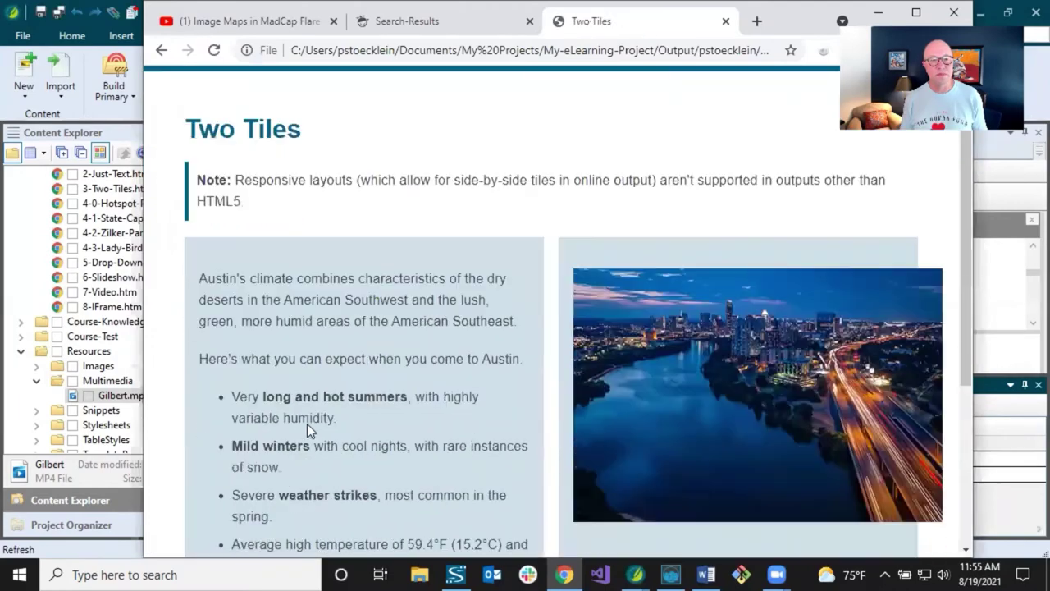
scroll(307, 423, "down", 5)
left_click(317, 497)
scroll(318, 481, "down", 5)
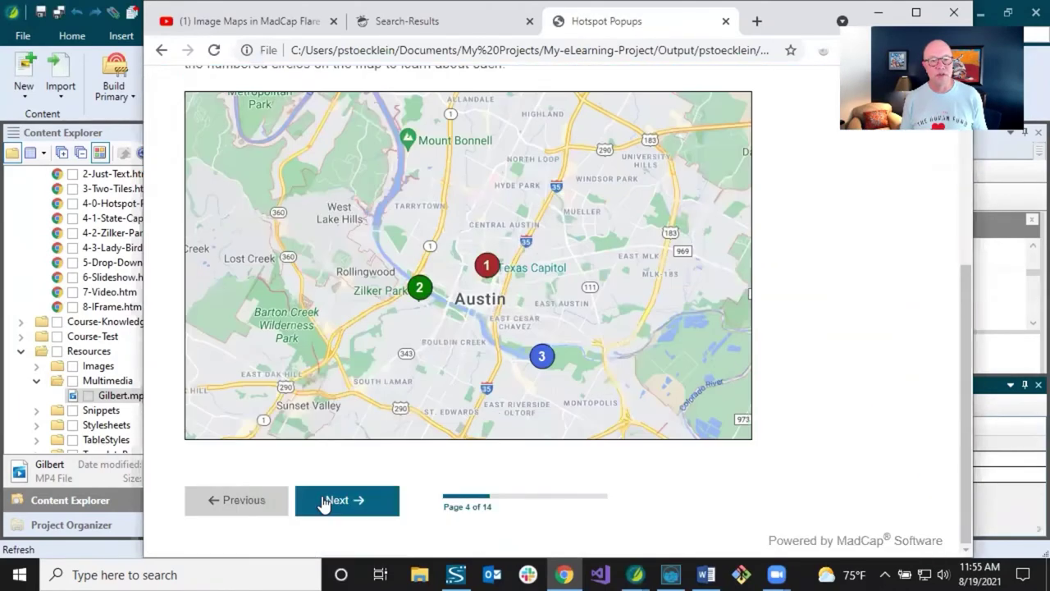
left_click(324, 502)
left_click(336, 500)
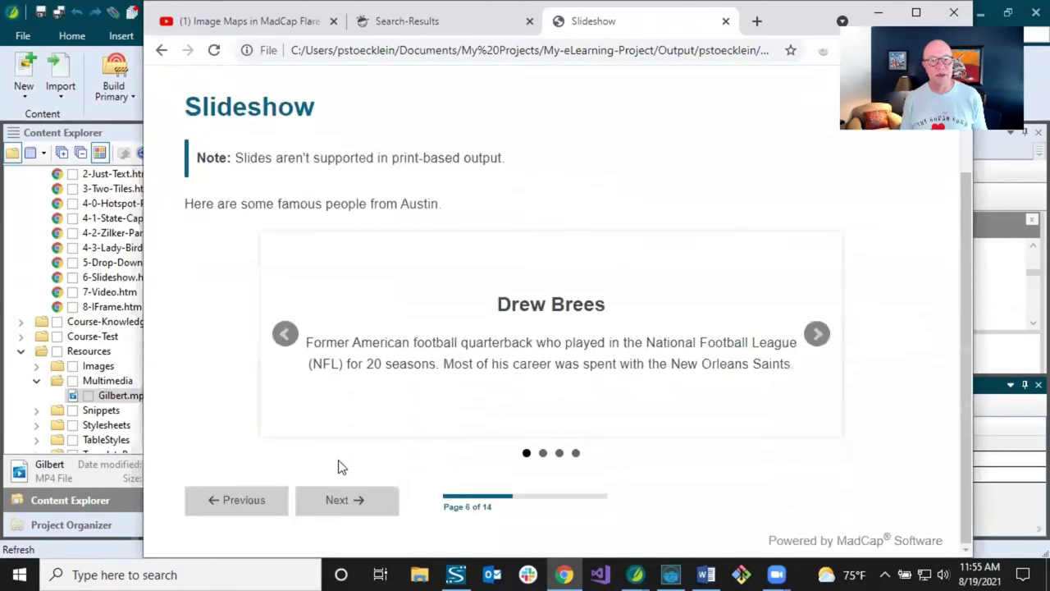
left_click(332, 501)
Examine the puppy video's size on the Video page, narrowing and widening the browser window to see how the video responds.
scroll(340, 462, "down", 3)
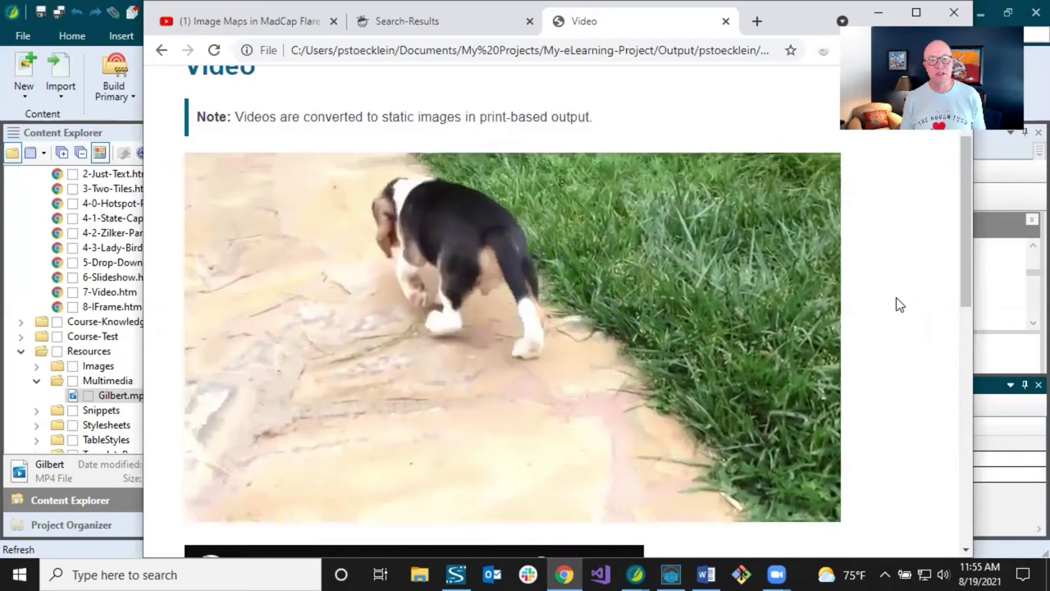
scroll(901, 304, "down", 1)
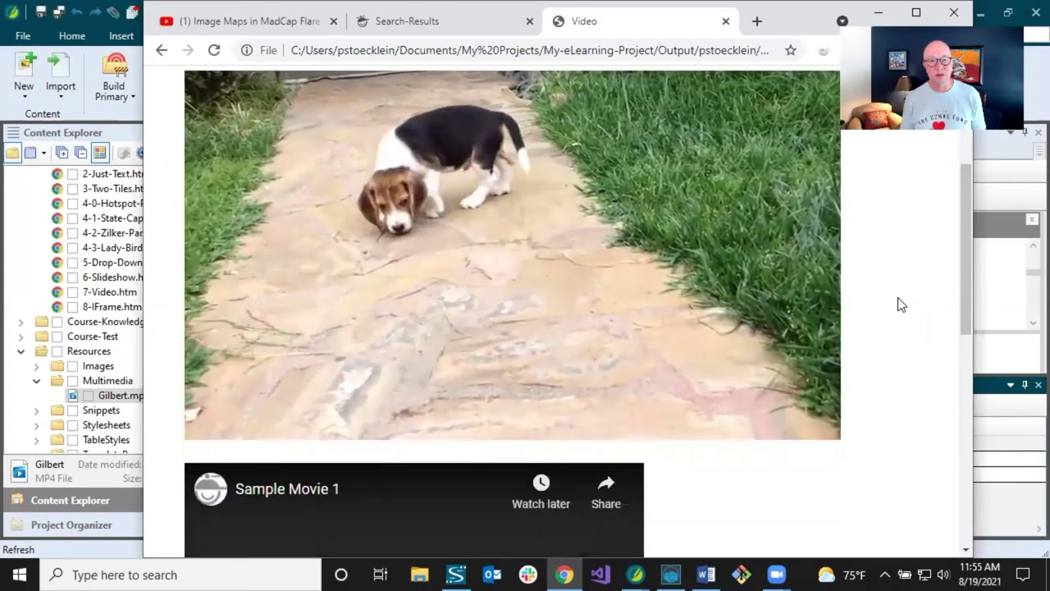
scroll(902, 305, "up", 1)
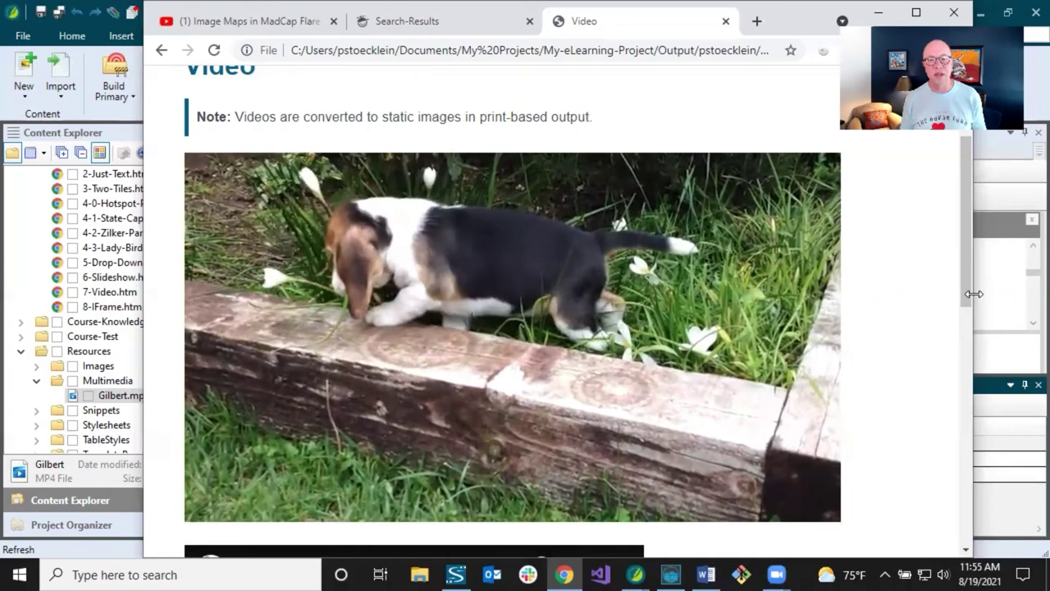
left_click_drag(974, 293, 744, 279)
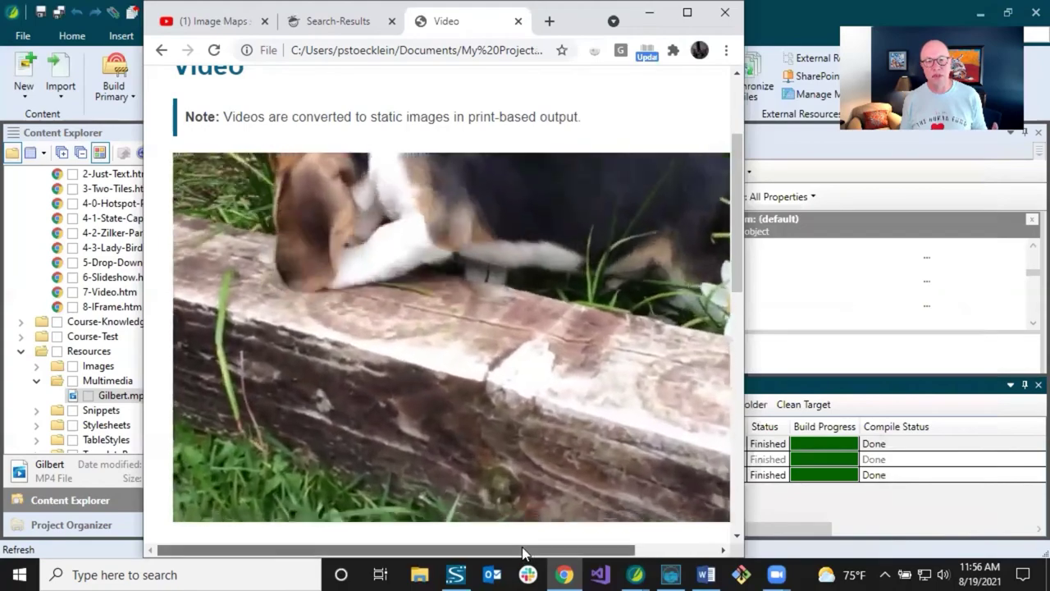
left_click_drag(520, 551, 615, 534)
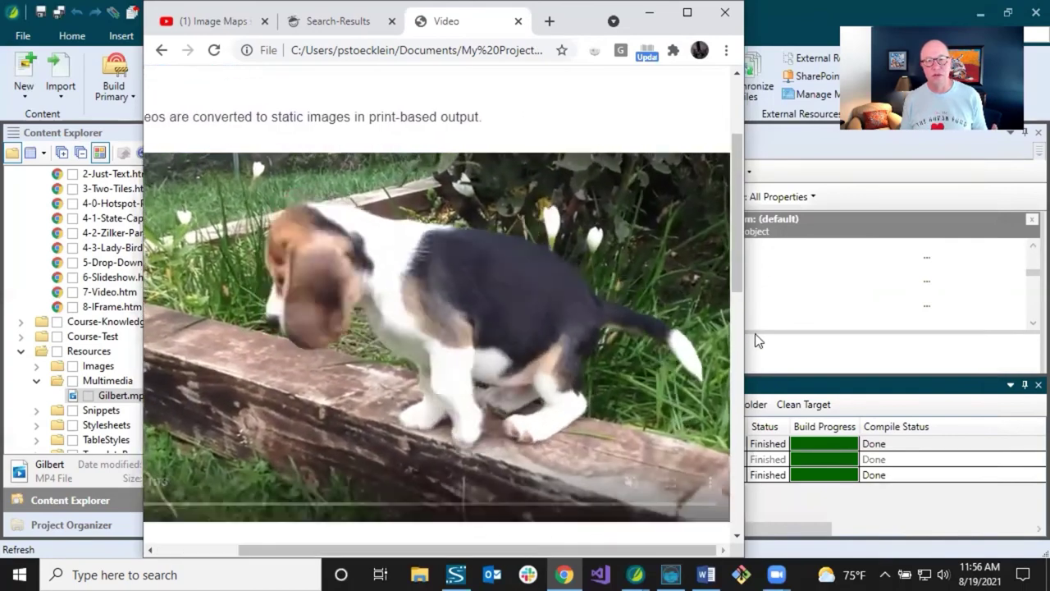
left_click_drag(745, 337, 871, 337)
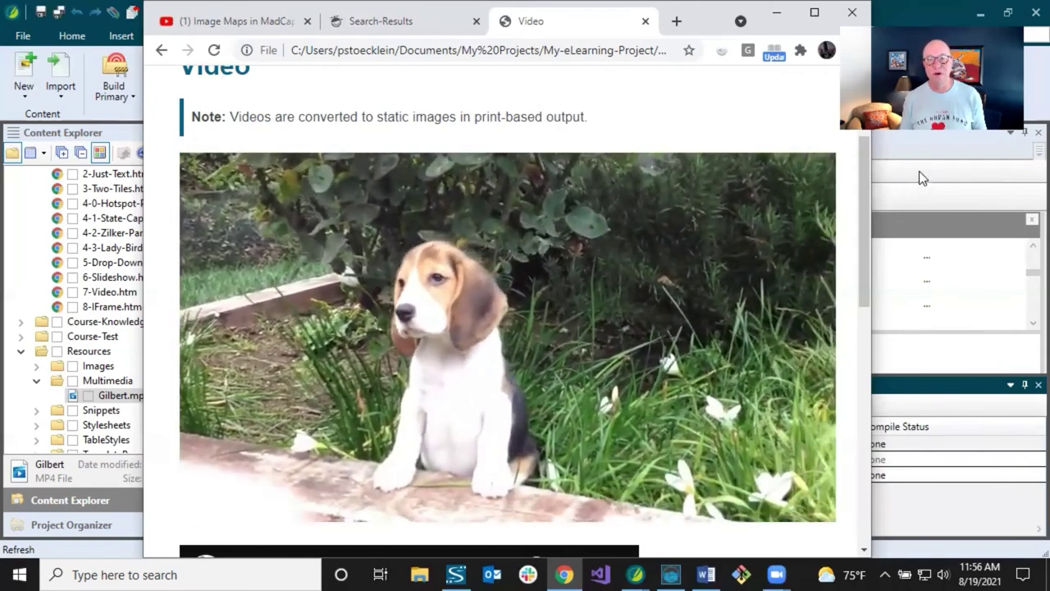
Switch back to MadCap Flare and hide the Builds pane.
left_click(923, 178)
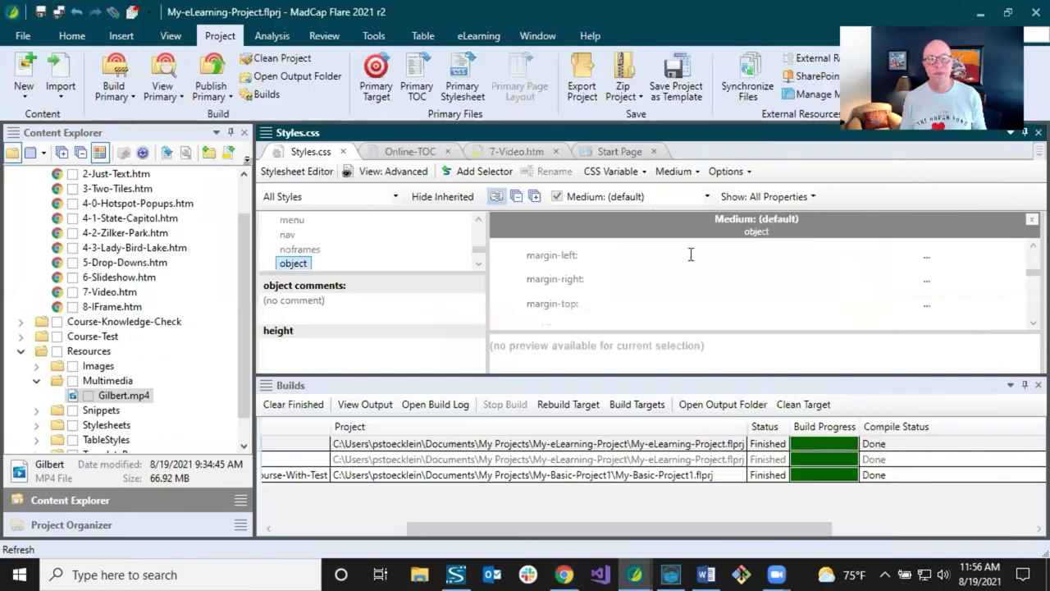
left_click(1027, 390)
left_click(1026, 387)
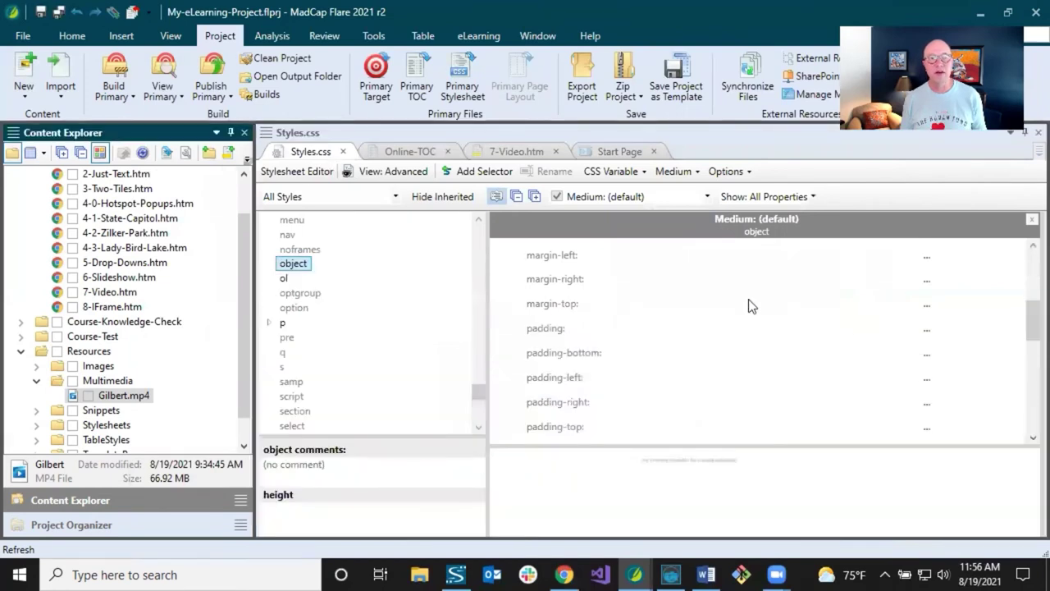
In 7-Video.htm, change the style of the div block around the centered Sample Movie 1 video to plain div, and save the topic.
left_click(515, 151)
scroll(561, 248, "down", 5)
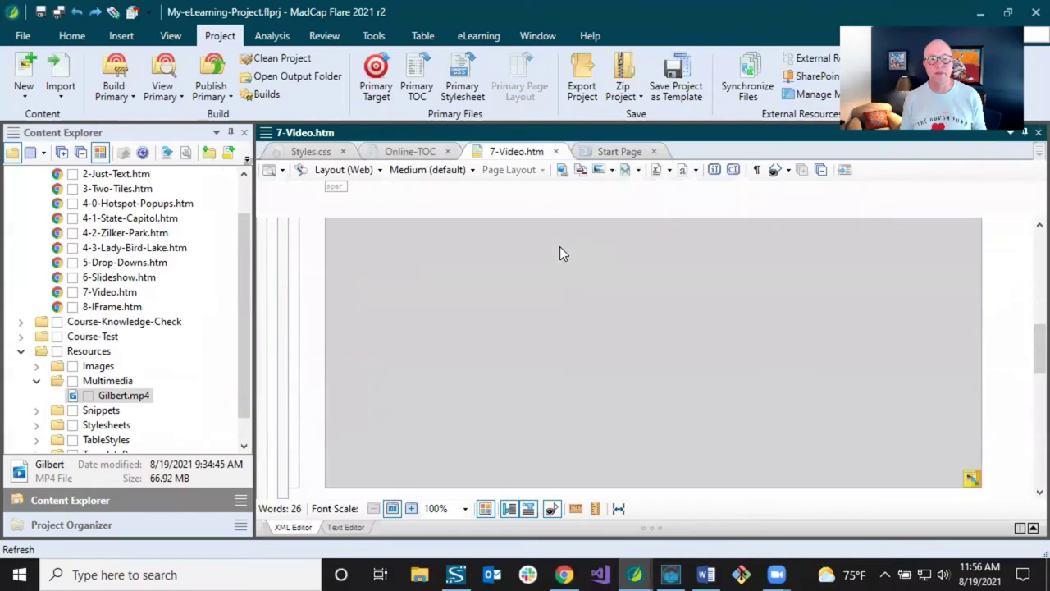
scroll(560, 242, "down", 3)
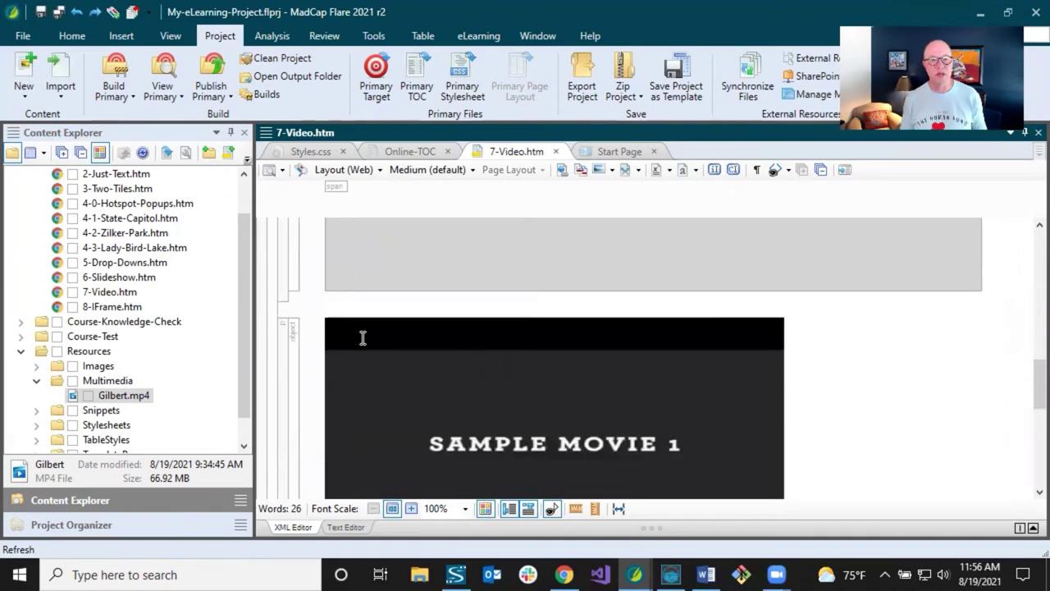
scroll(361, 336, "down", 5)
left_click(415, 320)
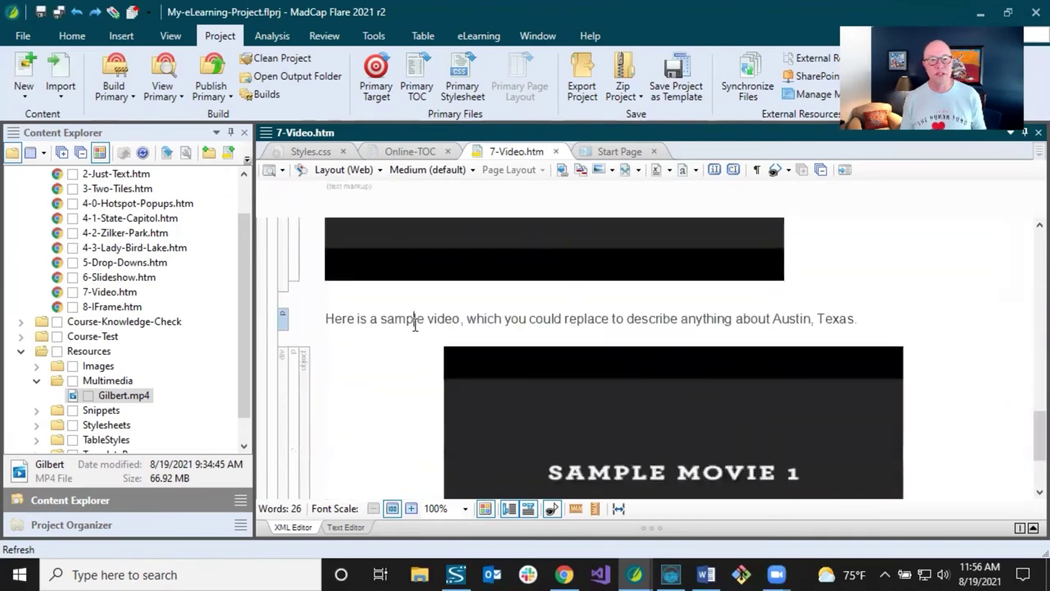
scroll(415, 325, "down", 3)
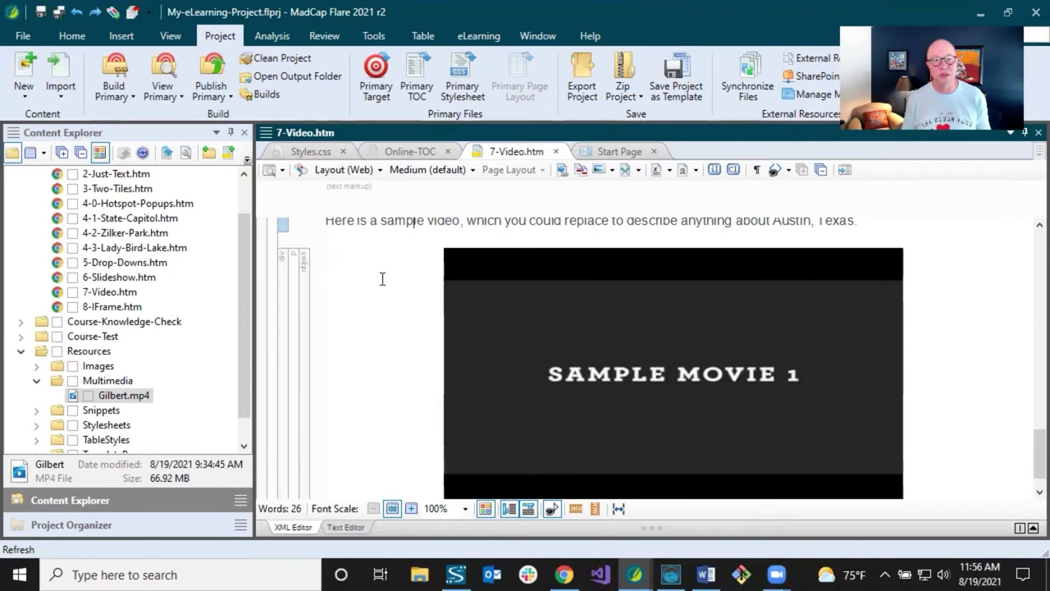
left_click(280, 271)
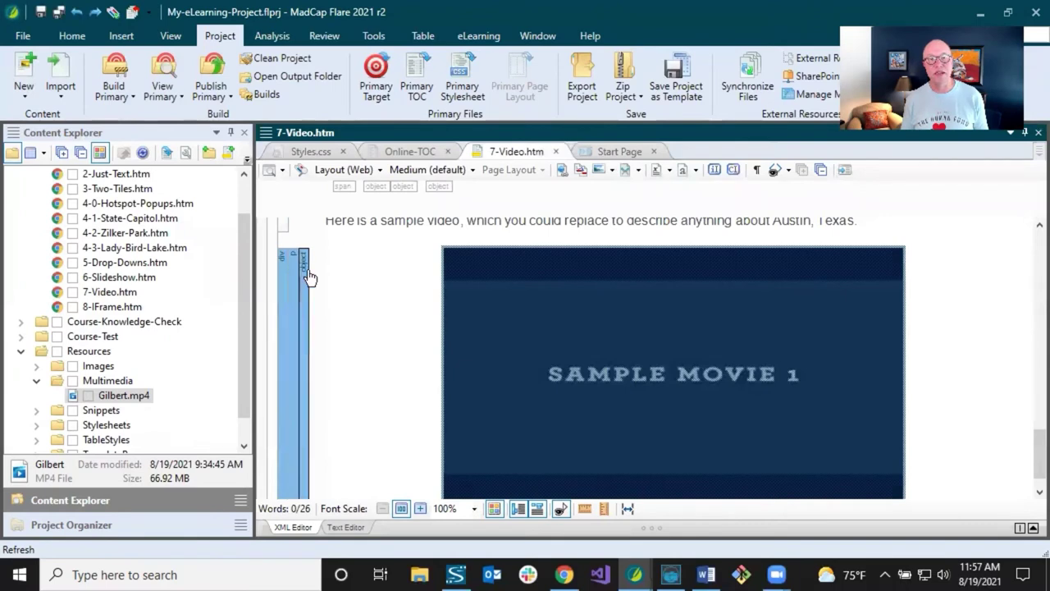
left_click(73, 38)
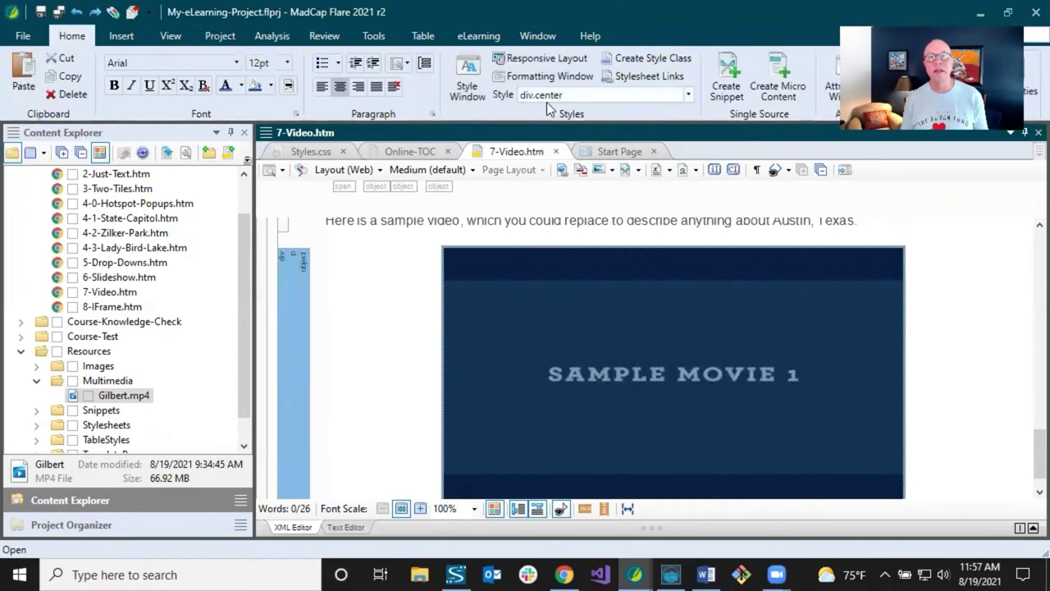
left_click(689, 94)
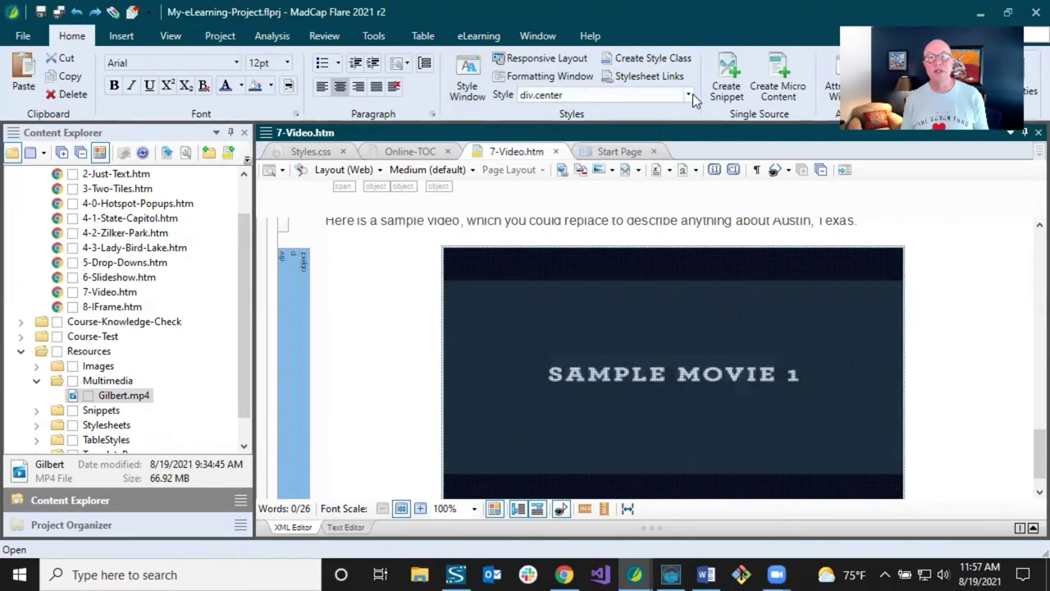
left_click(632, 119)
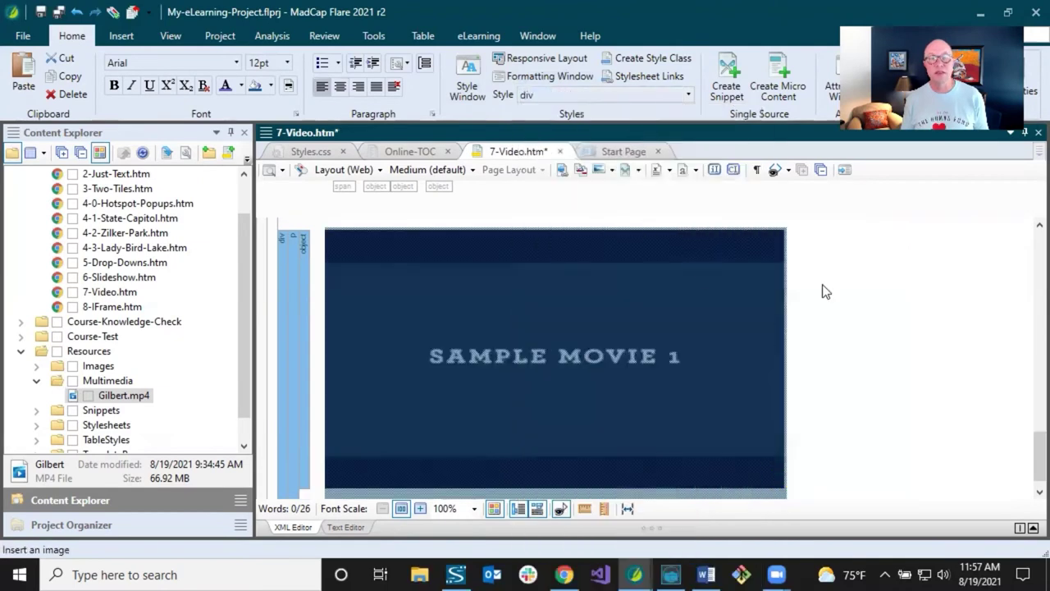
scroll(825, 283, "down", 3)
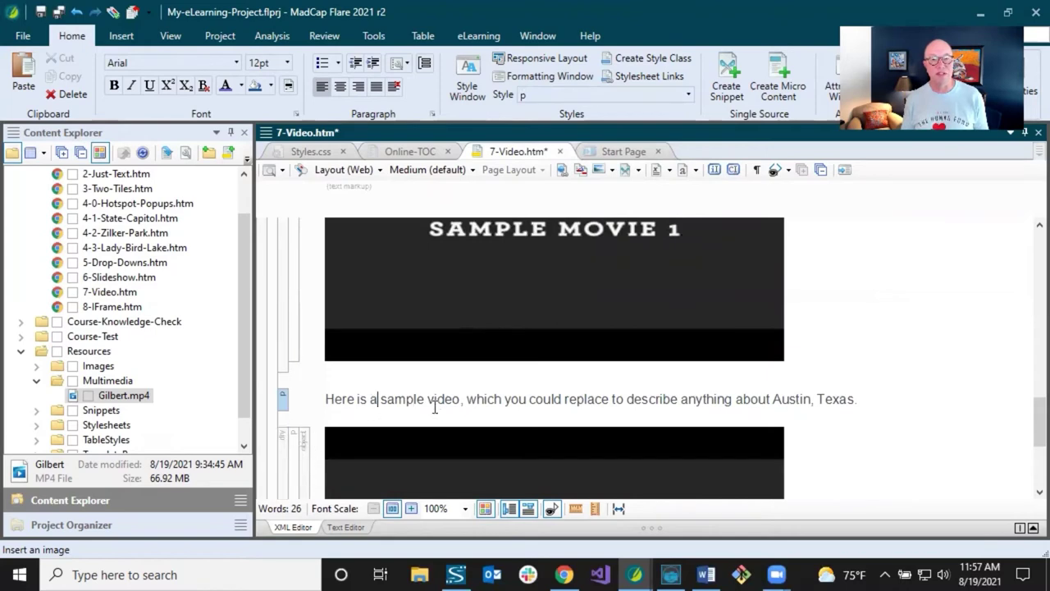
scroll(435, 406, "down", 2)
key("ctrl+s")
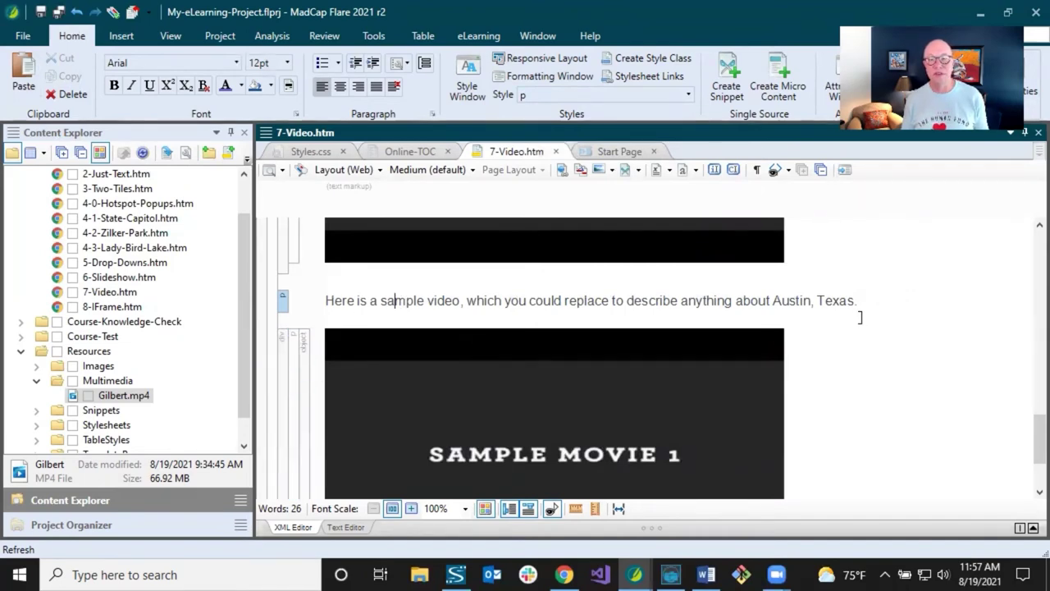
Try grouping a new empty paragraph below the sample video sentence in a plain div, and undo both changes.
left_click(872, 302)
key("Return")
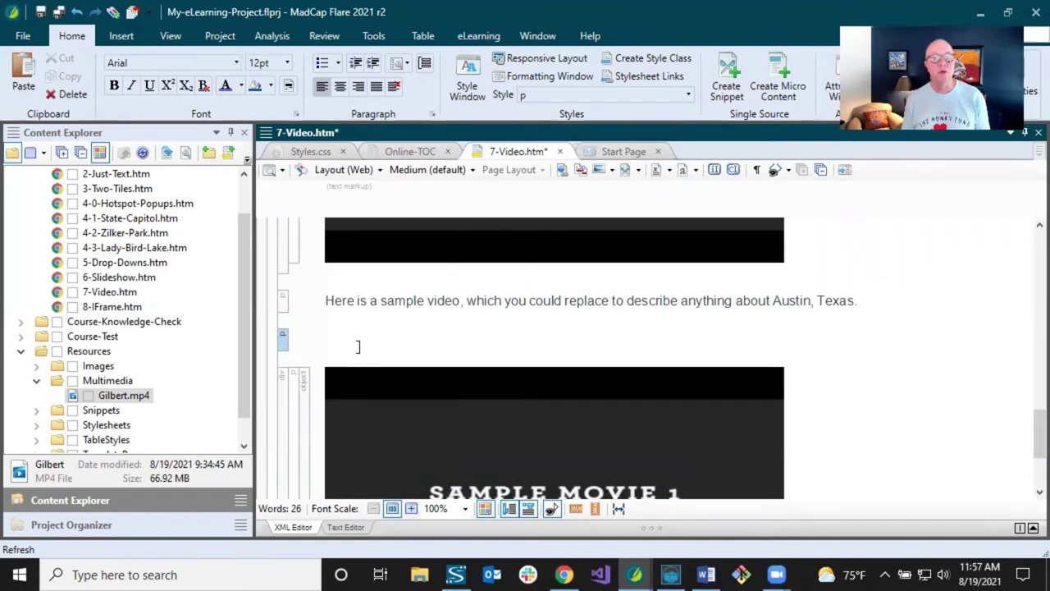
left_click(424, 63)
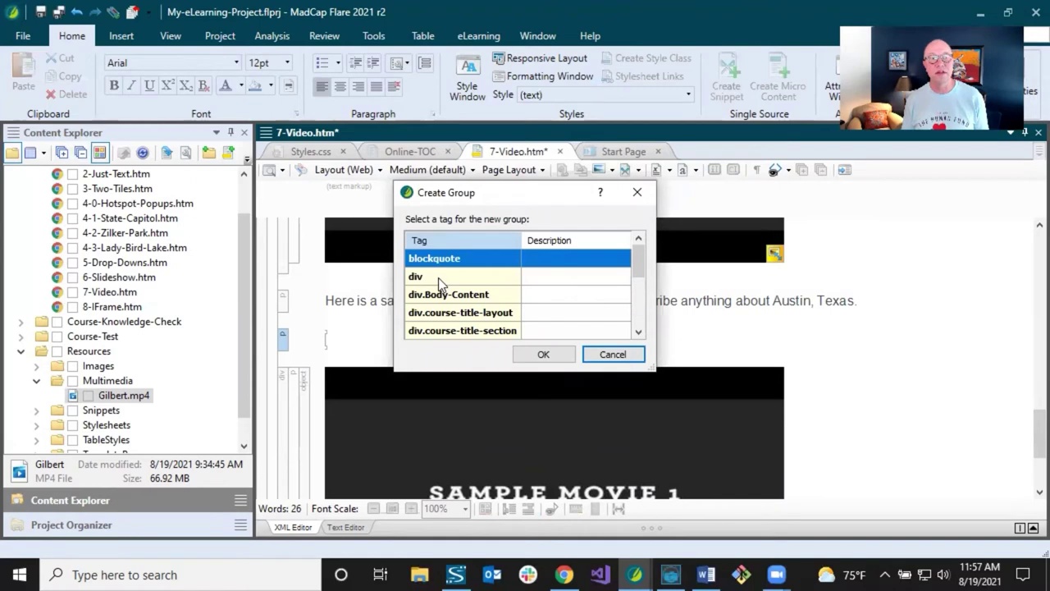
left_click(438, 277)
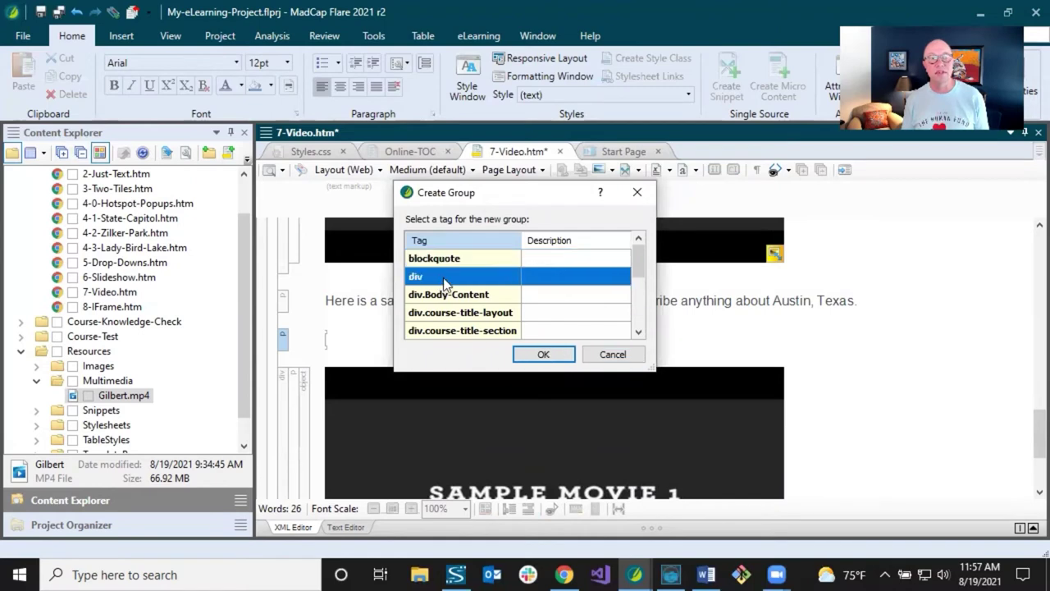
left_click(543, 355)
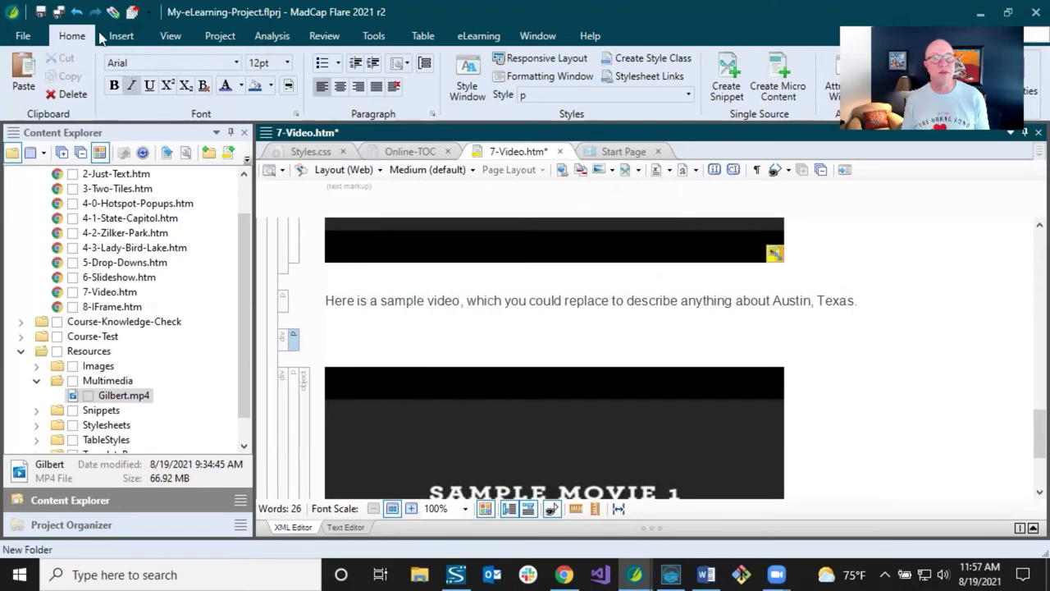
left_click(77, 13)
left_click(76, 13)
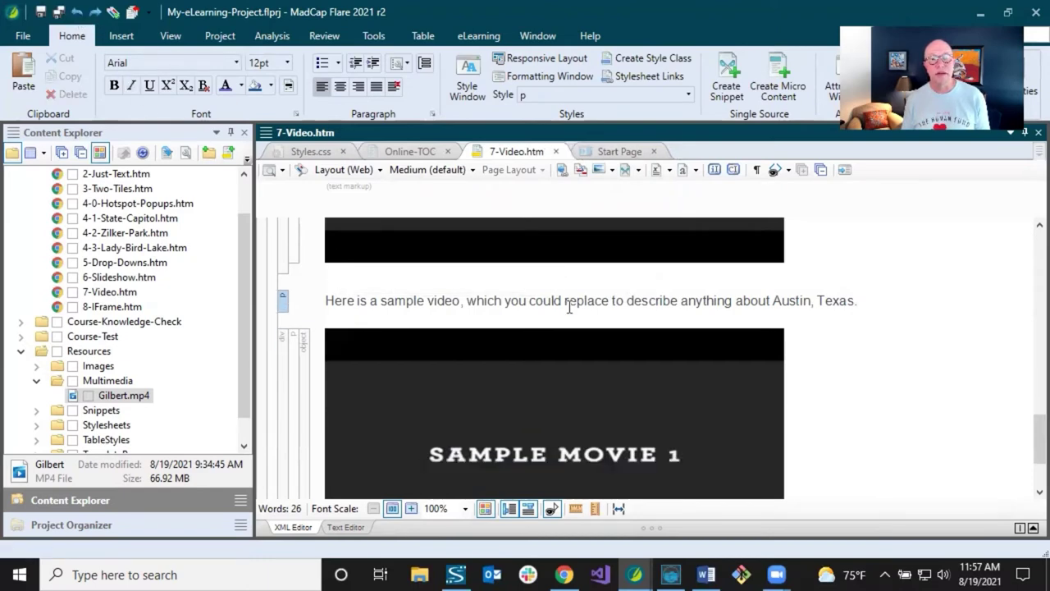
Open the advanced multimedia settings of the Sample Movie 1 video above the sample video sentence.
scroll(743, 342, "up", 3)
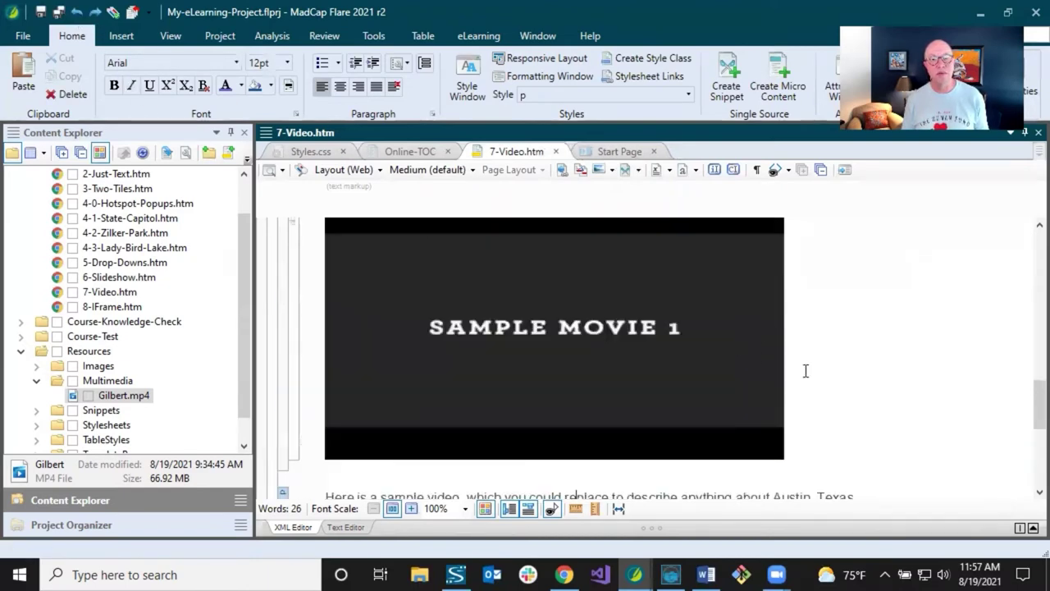
left_click(545, 300)
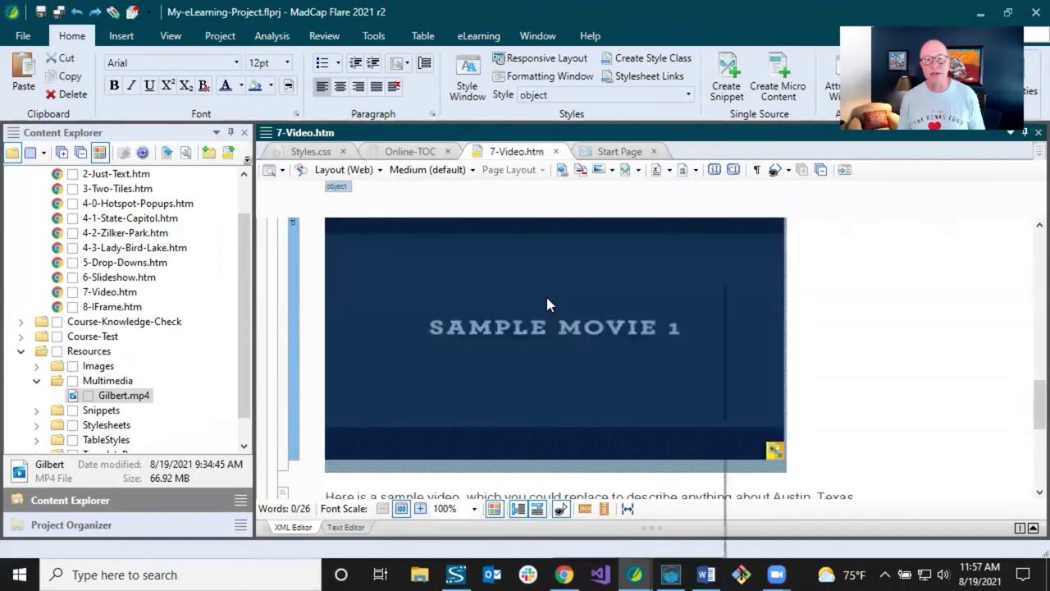
right_click(548, 304)
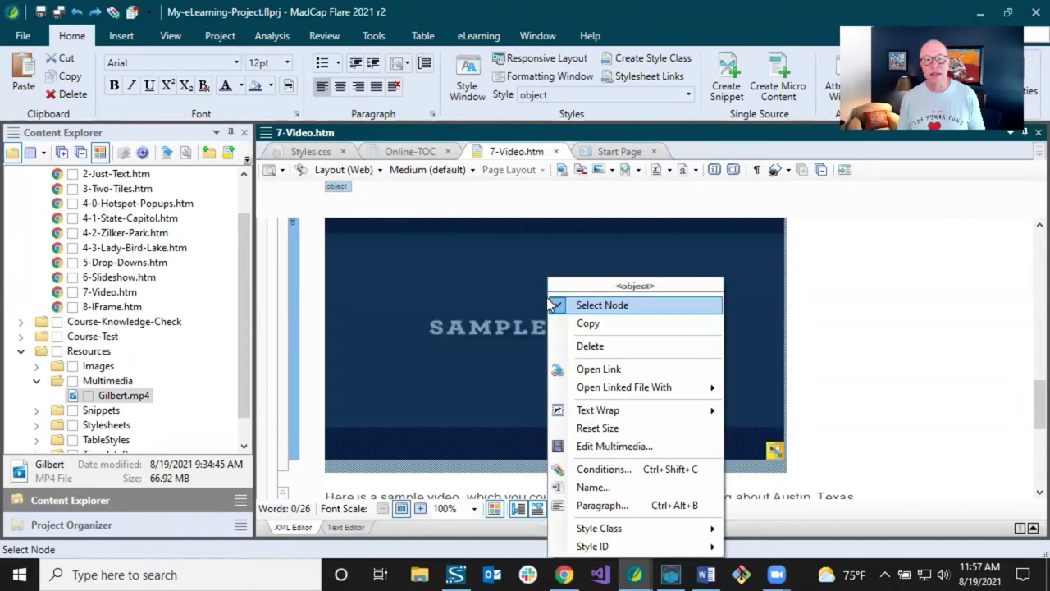
left_click(589, 446)
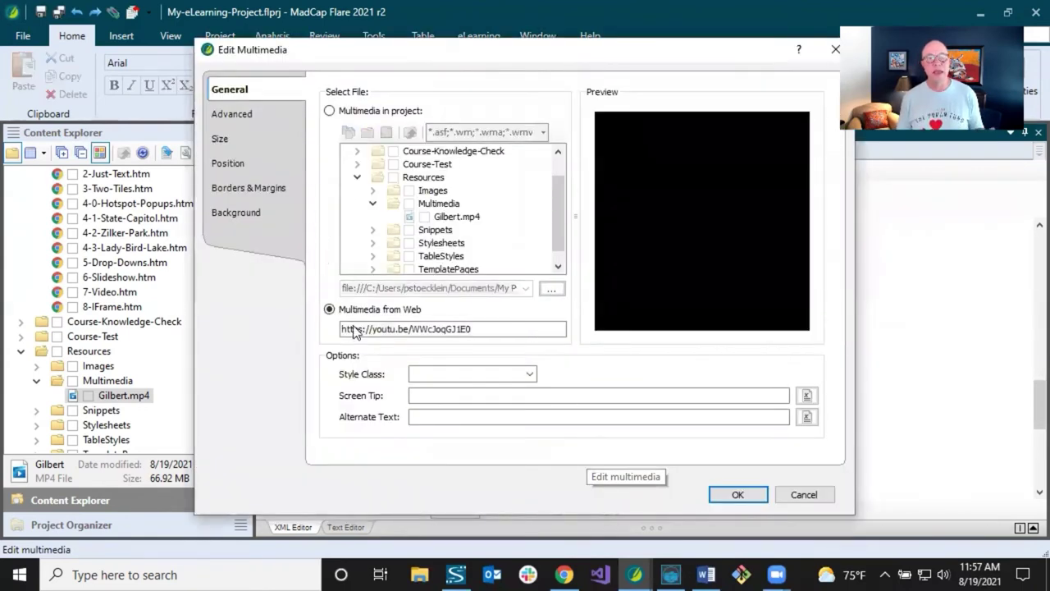
left_click(247, 112)
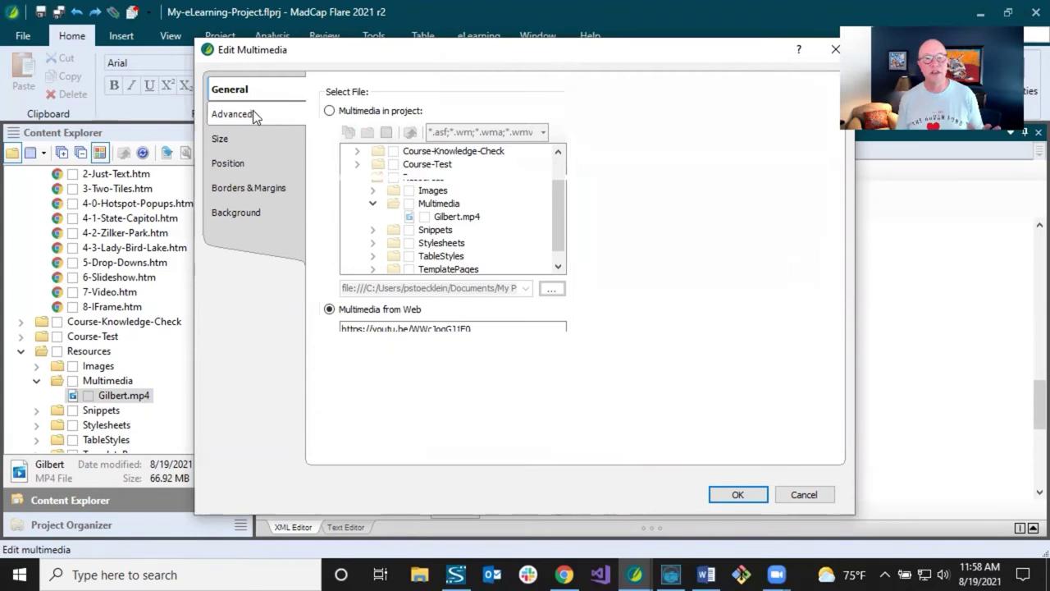
Review the web video's size settings and the options available for its height.
left_click(246, 136)
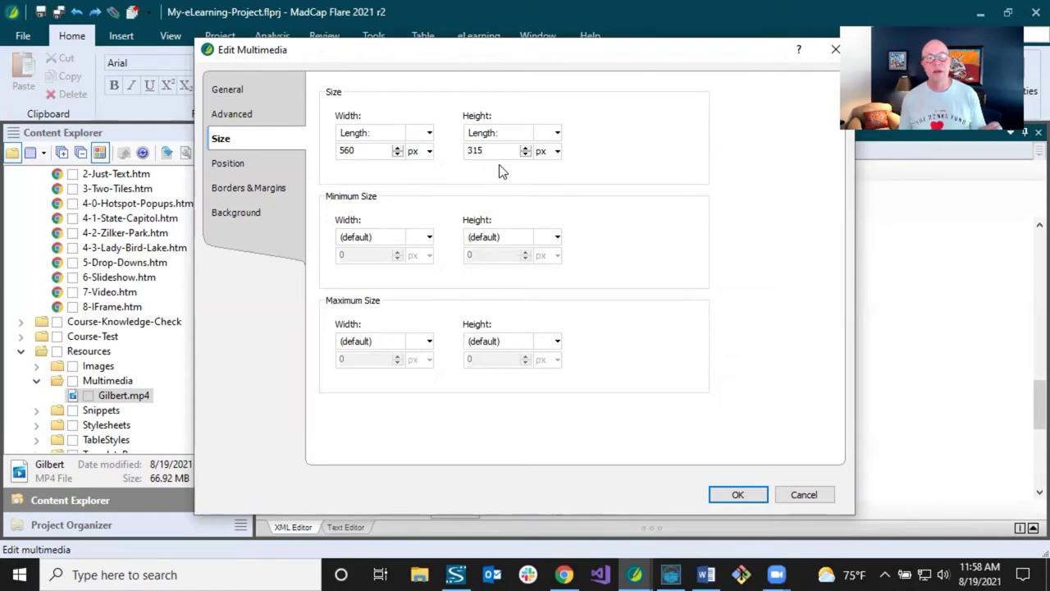
left_click(557, 133)
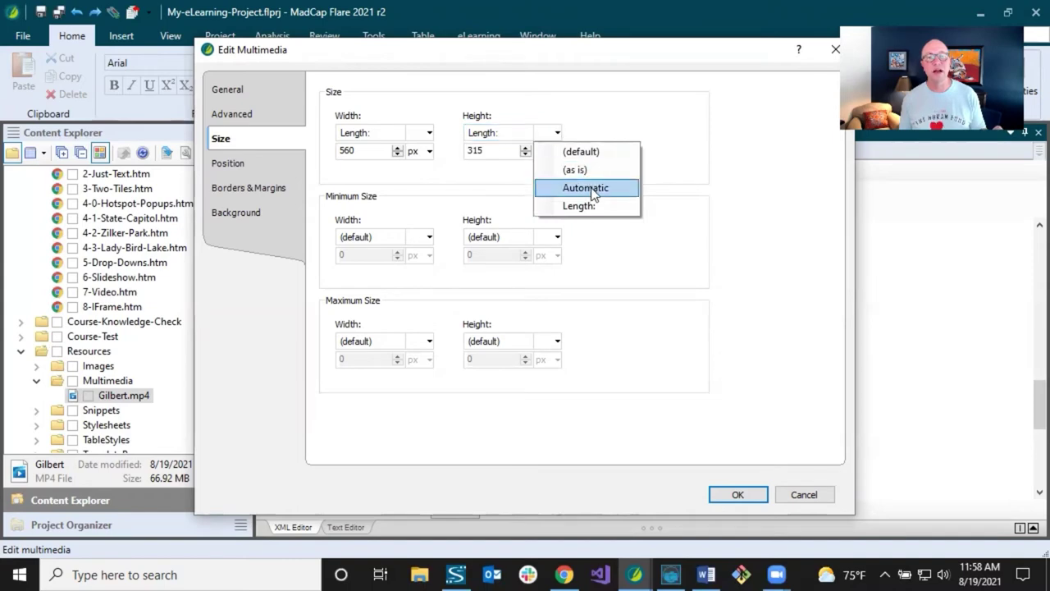
left_click(593, 126)
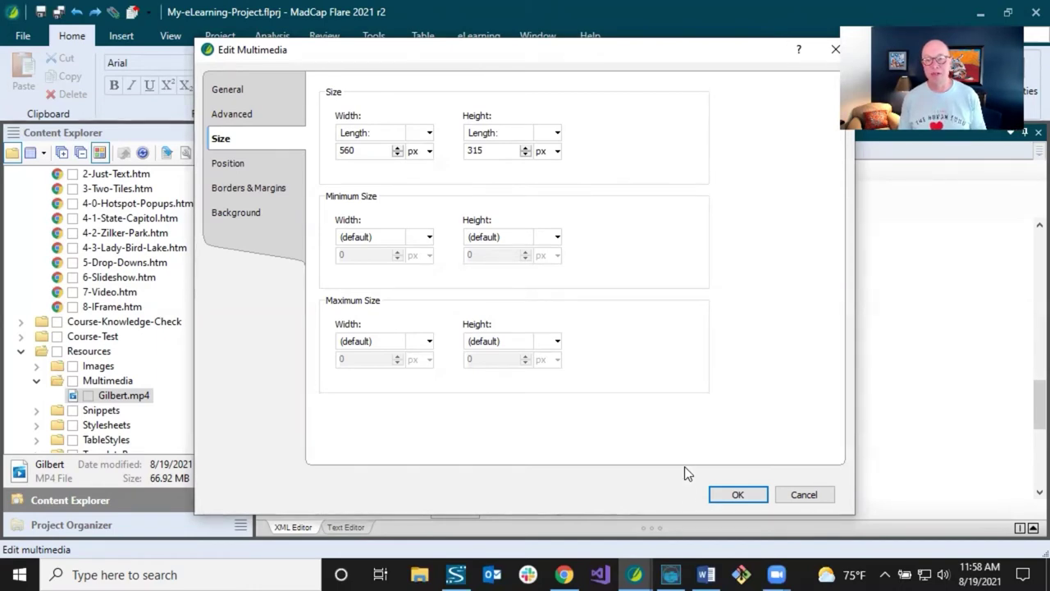
Switch to Chrome to show the Image Maps in MadCap Flare video on YouTube, and return to MadCap Capture.
left_click(673, 572)
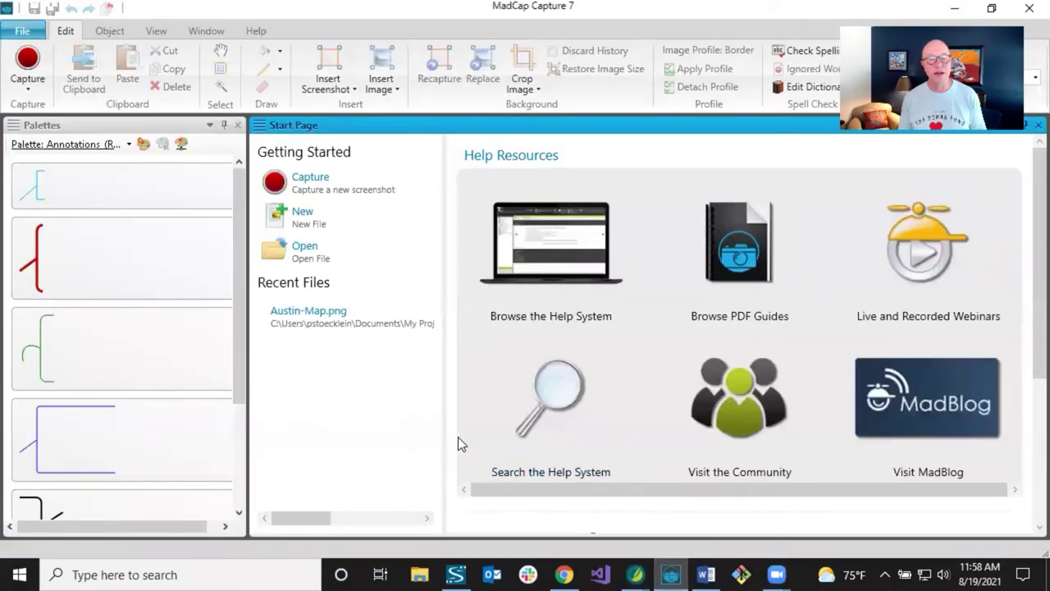
left_click(566, 572)
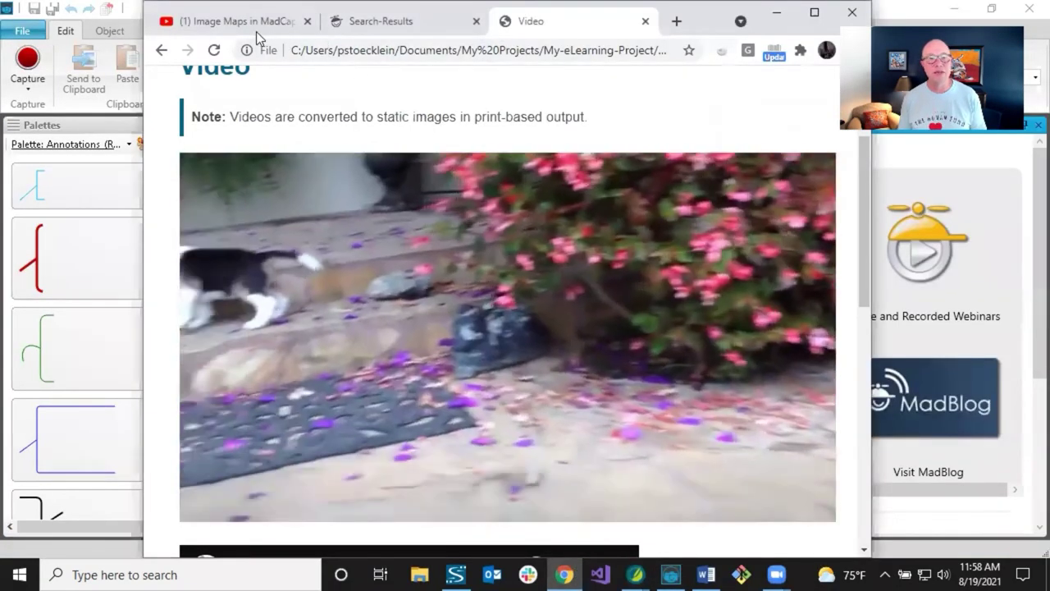
left_click(253, 24)
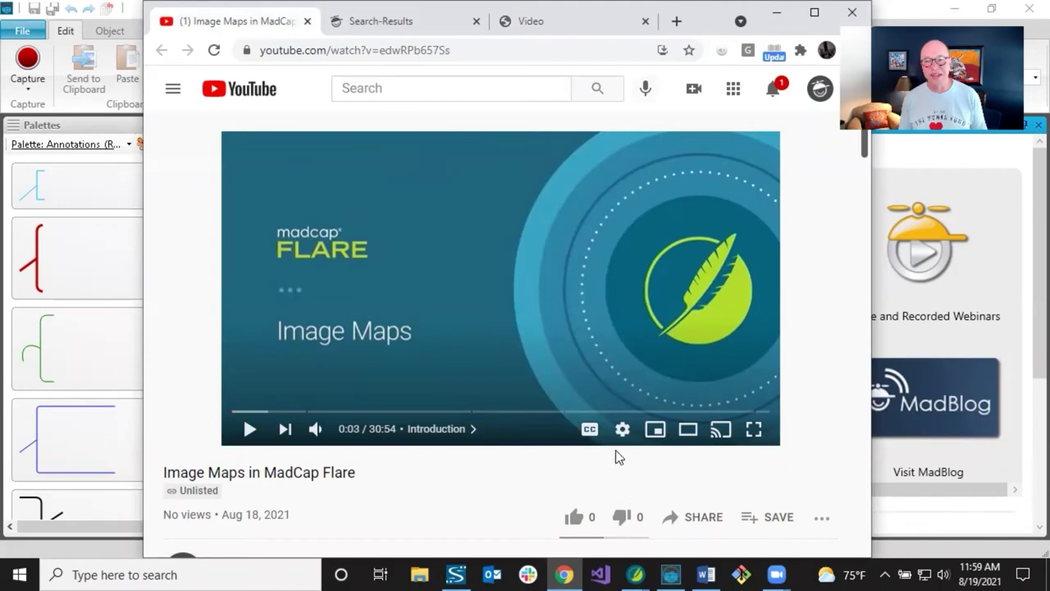
left_click(671, 572)
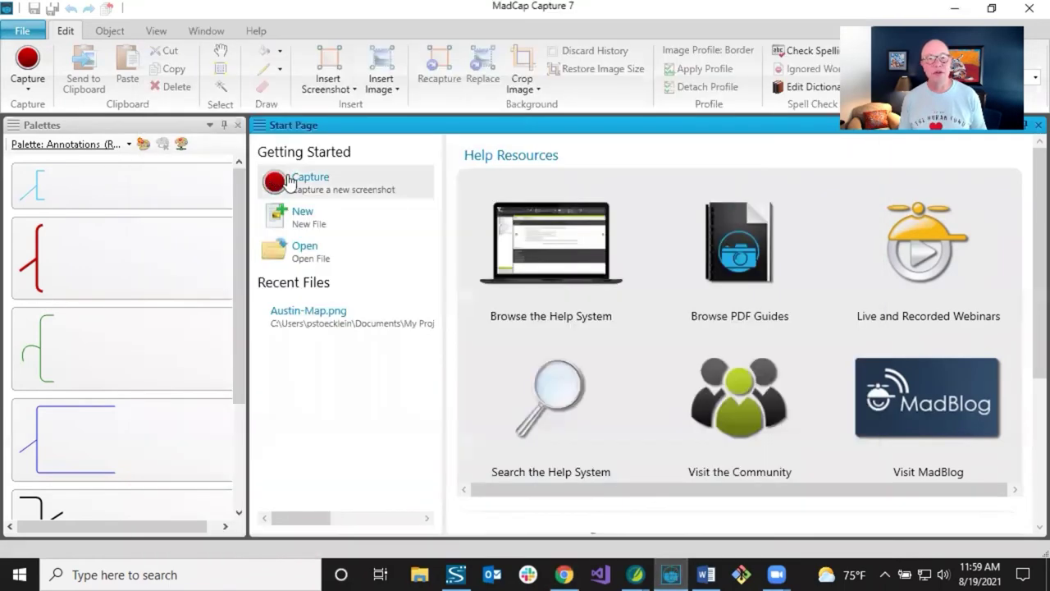
Frame the YouTube player with a capture region, lock its proportions and scale it to 800 × 448, leaving without capturing.
left_click(28, 57)
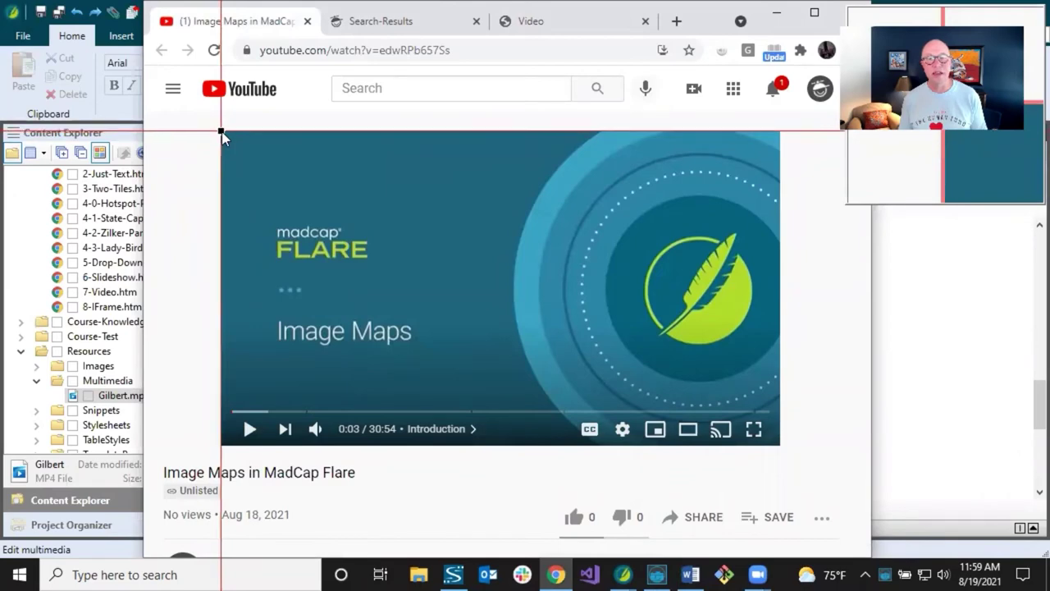
left_click_drag(222, 132, 779, 445)
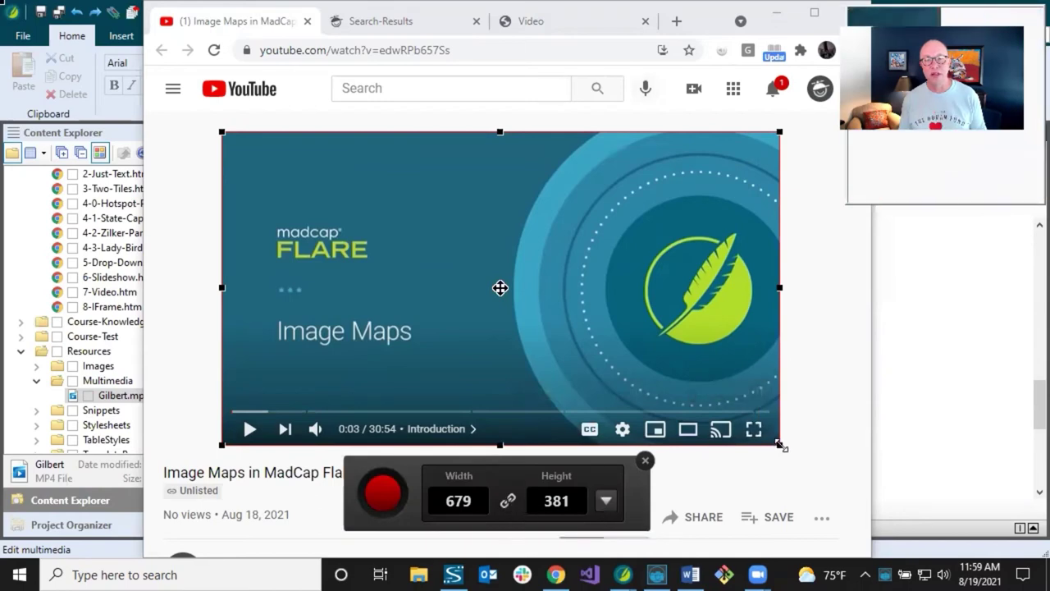
left_click(509, 501)
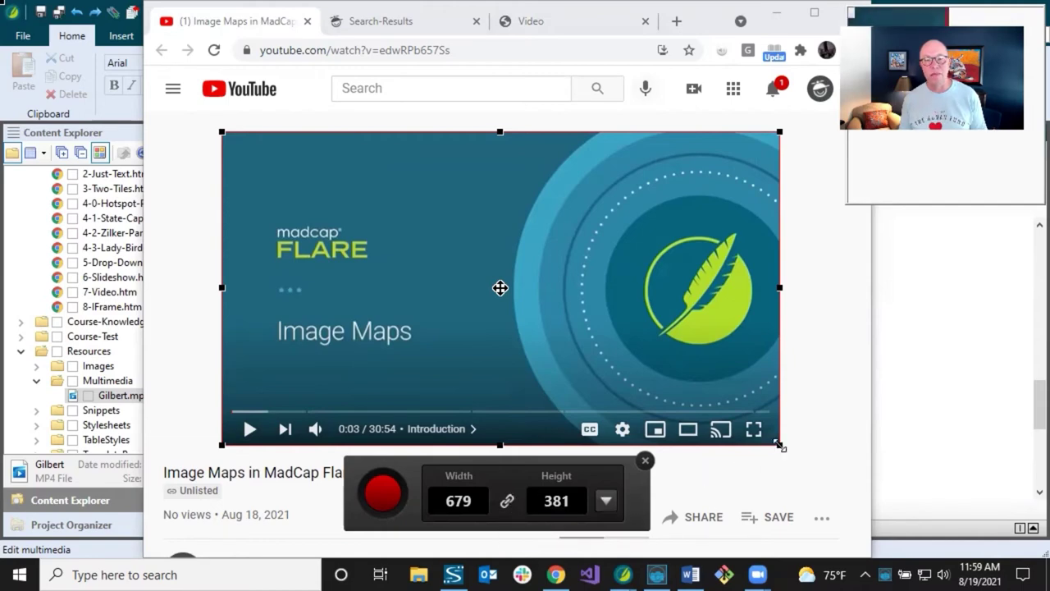
left_click_drag(780, 445, 877, 484)
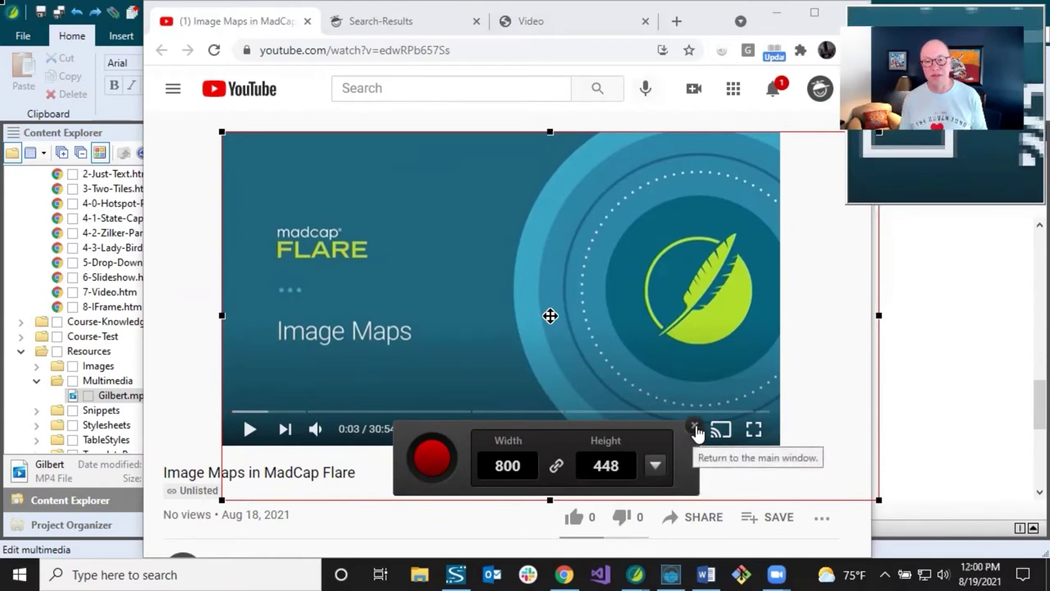
left_click(694, 428)
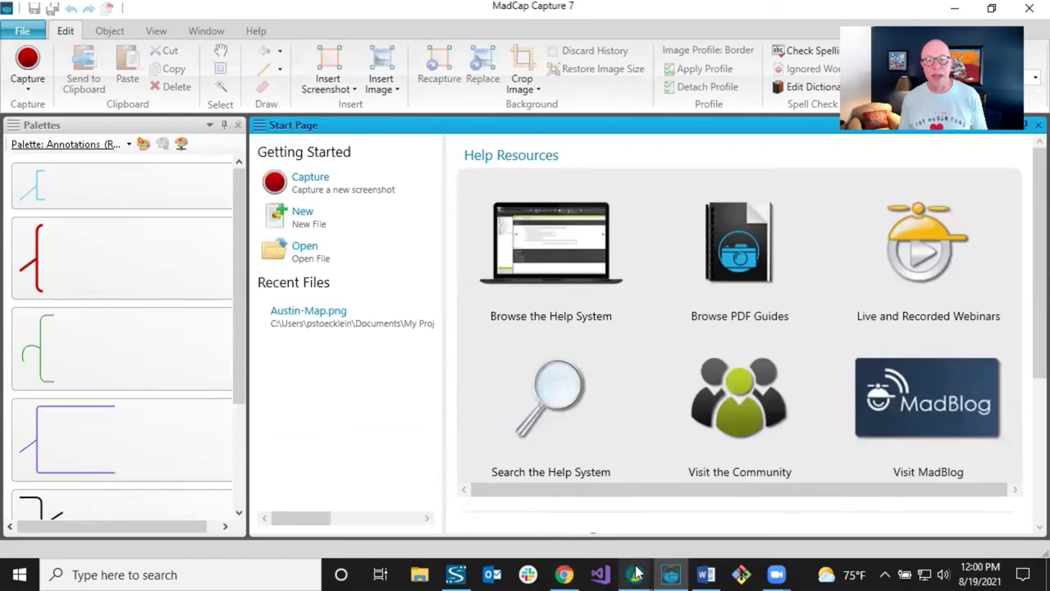
Switch back to MadCap Flare and dismiss the web video's multimedia settings without applying changes.
mouse_move(636, 574)
left_click(573, 509)
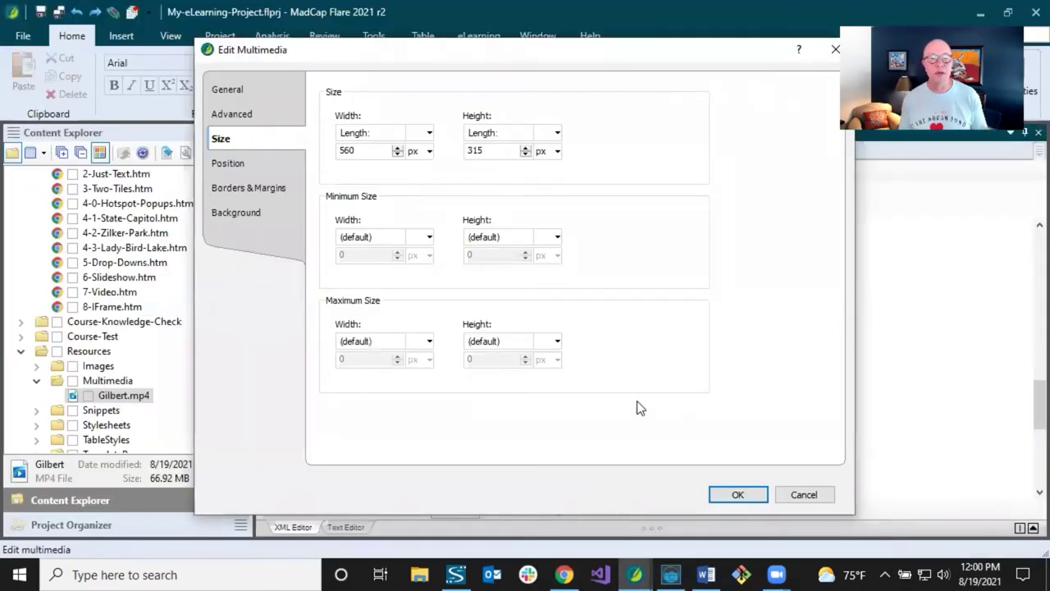
left_click(797, 492)
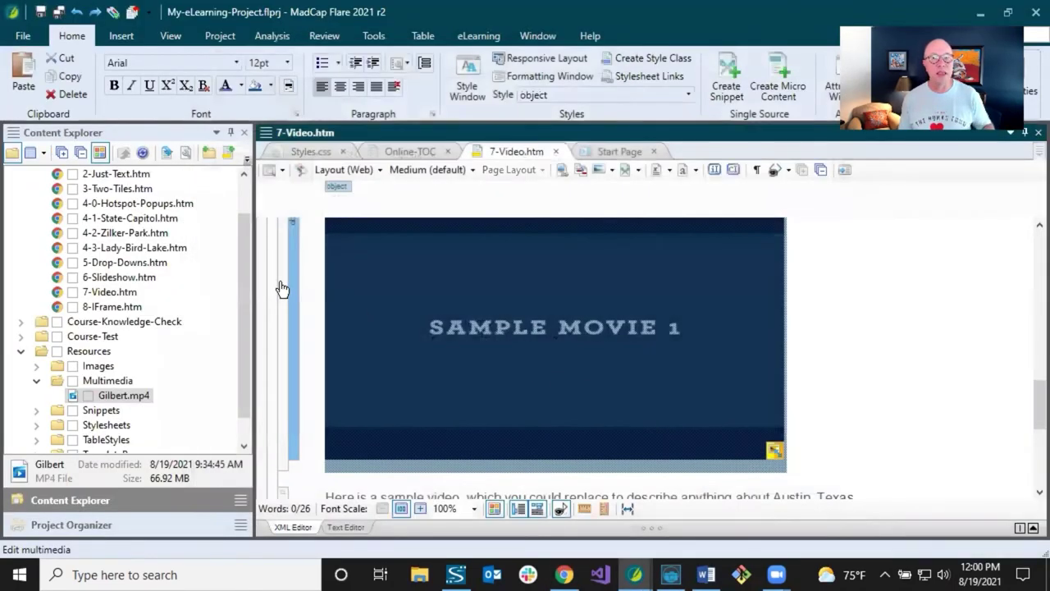
Reset the Gilbert.mp4 video's local width to (default) in its multimedia size settings and save the 7-Video.htm topic.
left_click(445, 277)
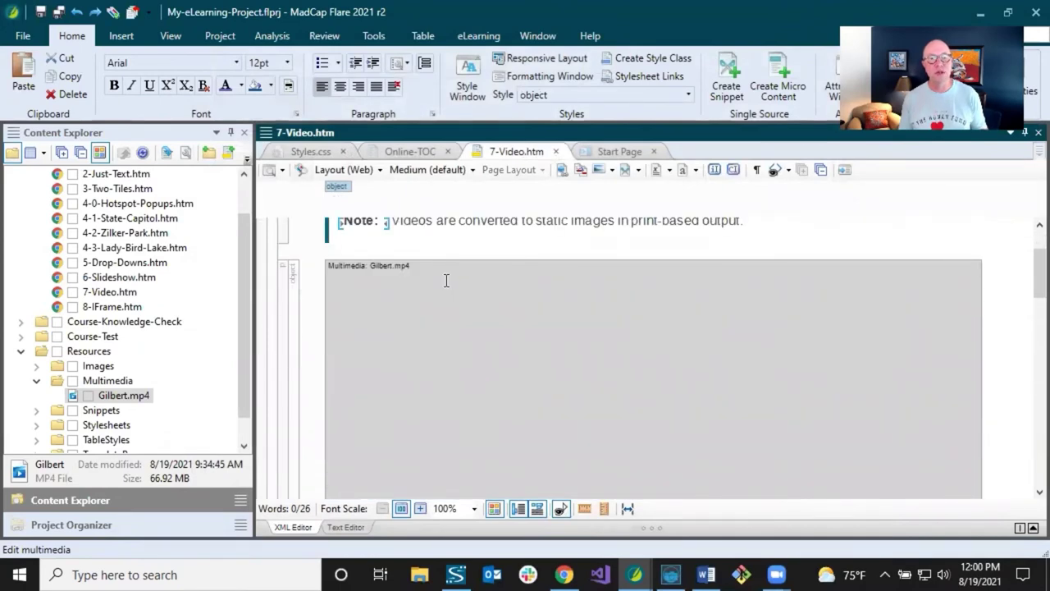
left_click(457, 223)
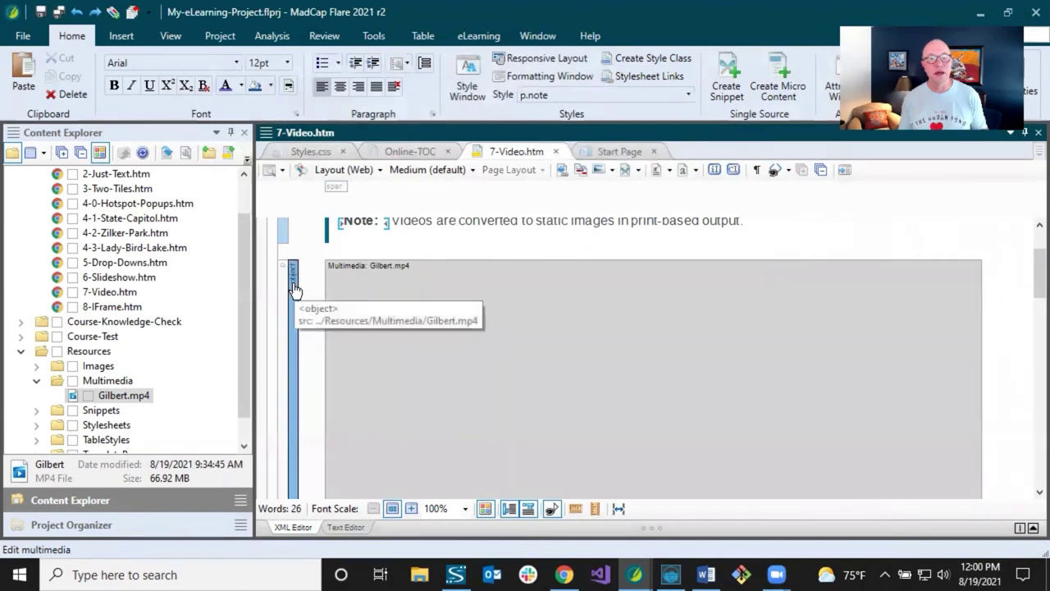
left_click(417, 283)
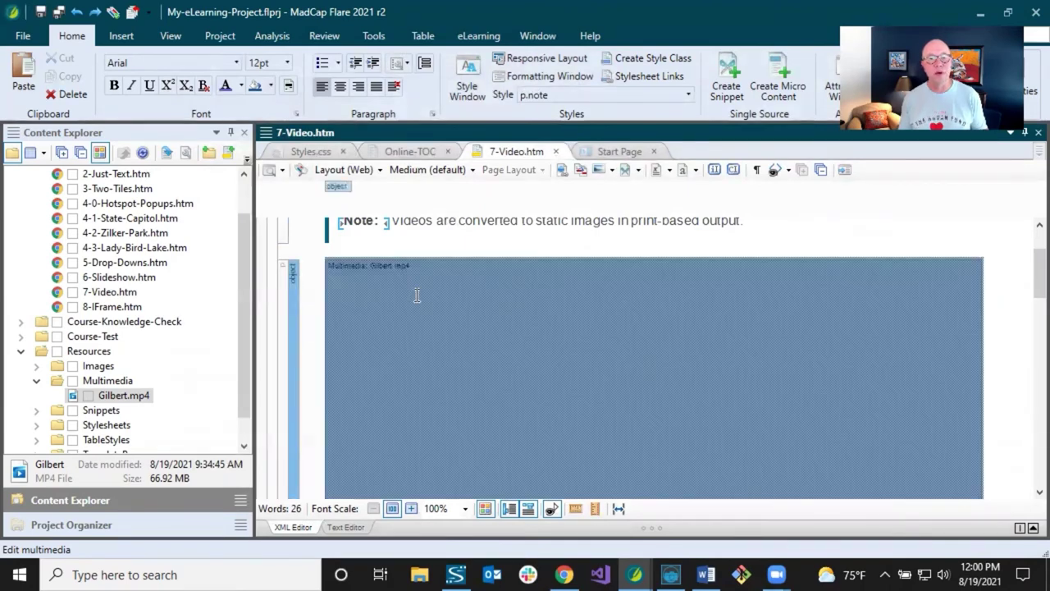
right_click(415, 279)
left_click(488, 443)
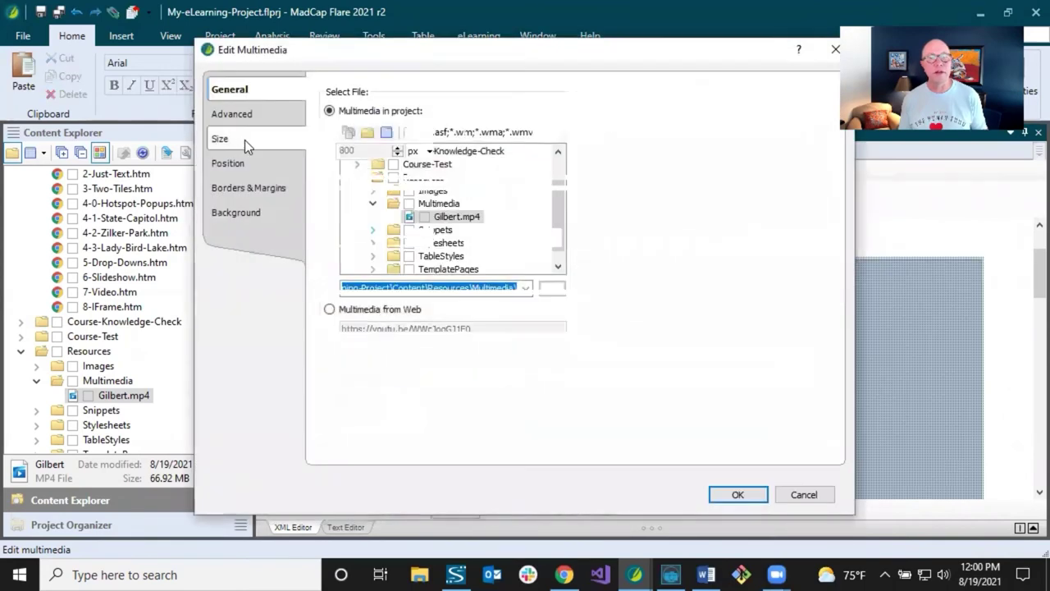
left_click(245, 142)
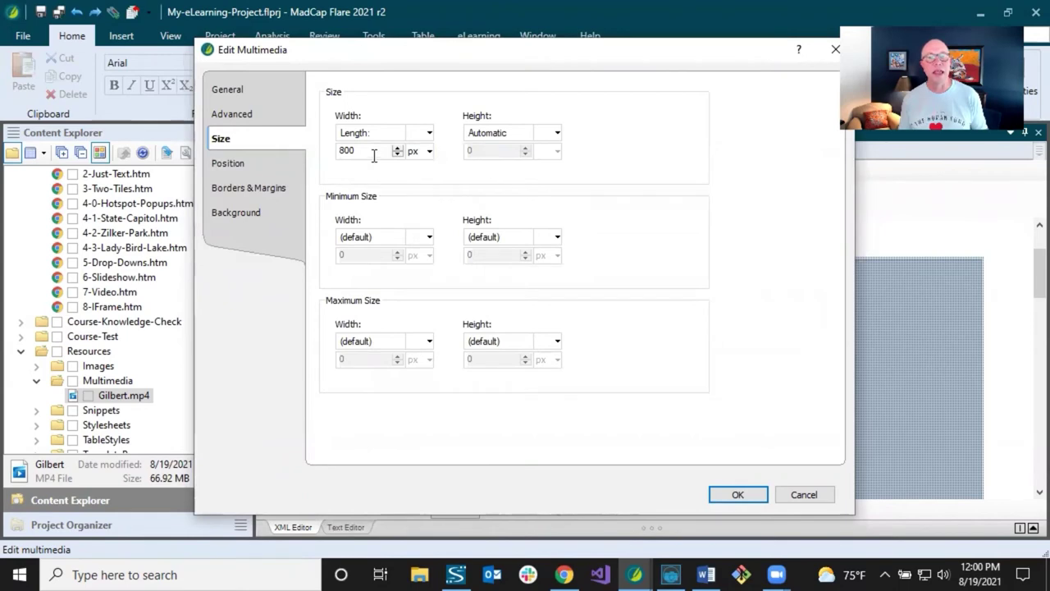
left_click(428, 133)
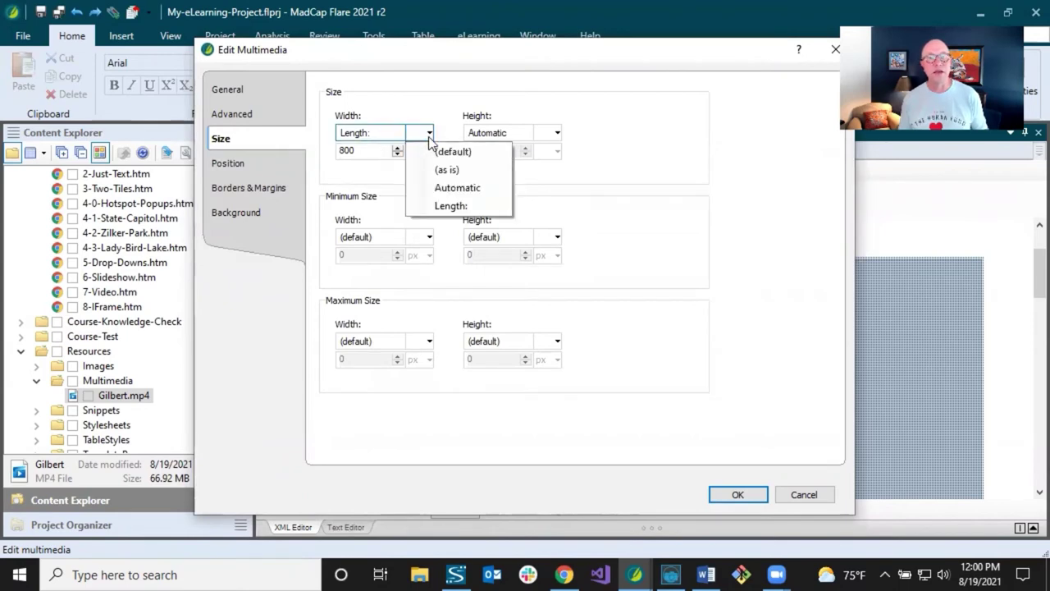
left_click(442, 152)
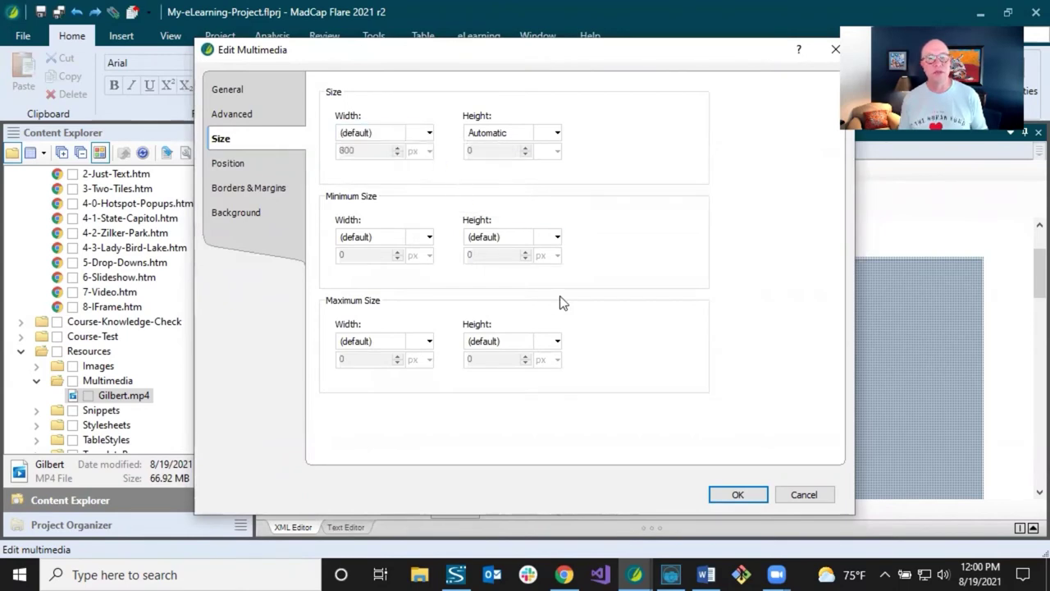
left_click(731, 497)
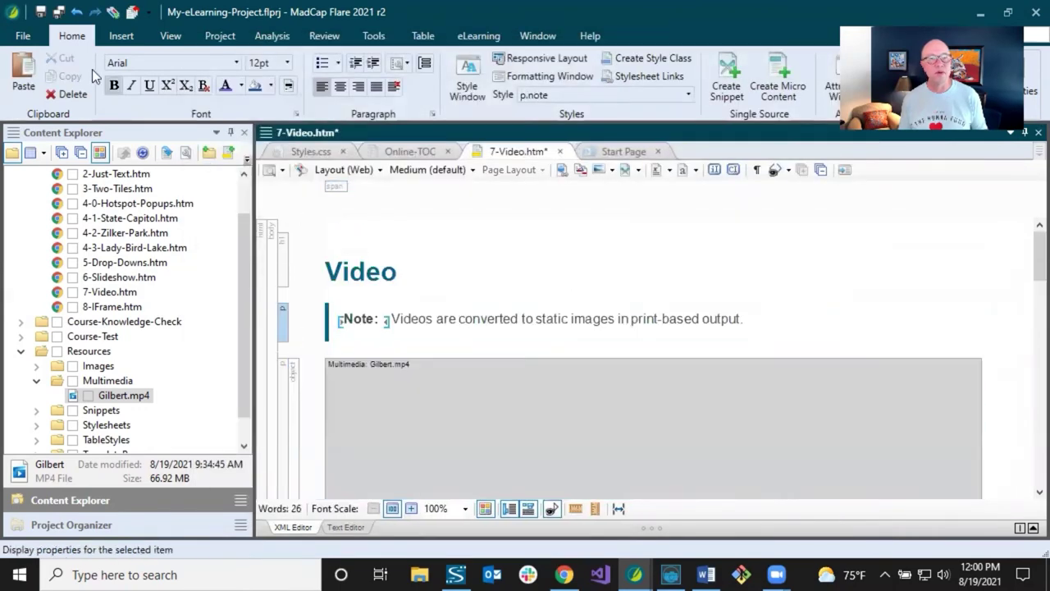
left_click(40, 12)
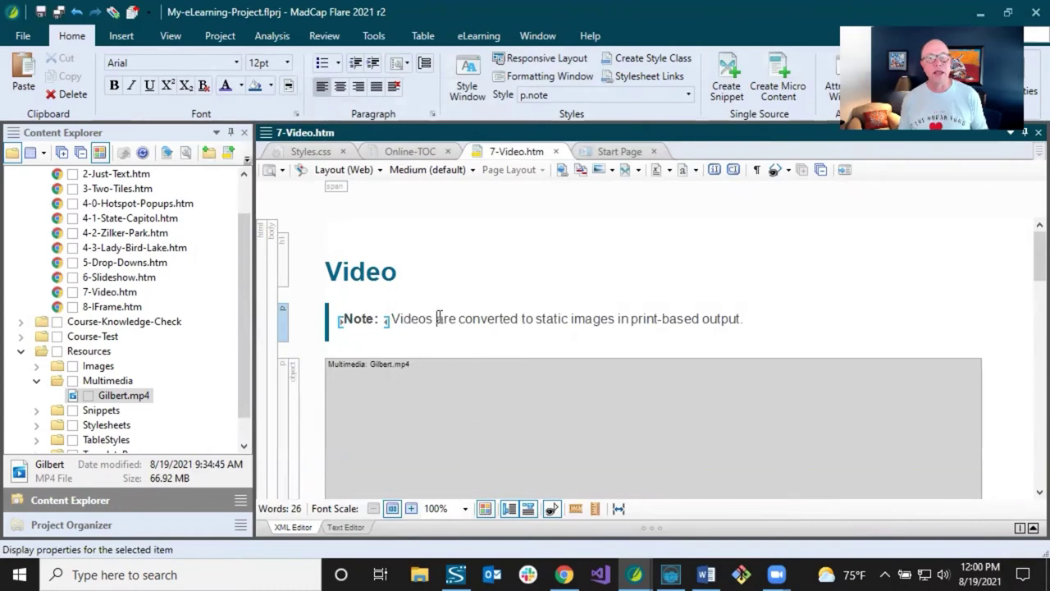
Add a new class named MP4Width to the object element in Styles.css.
left_click(304, 153)
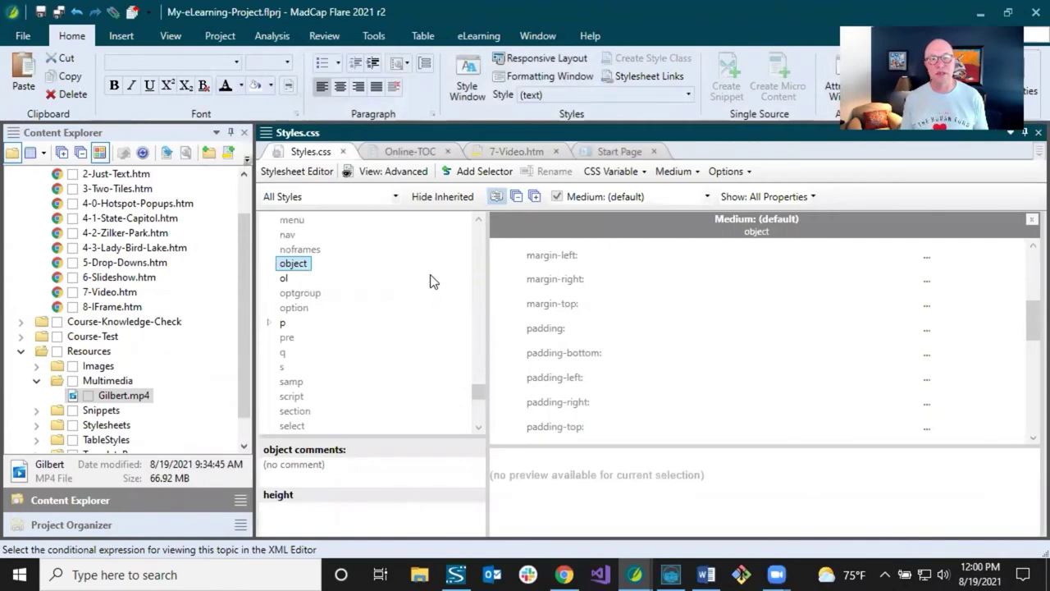
left_click(478, 172)
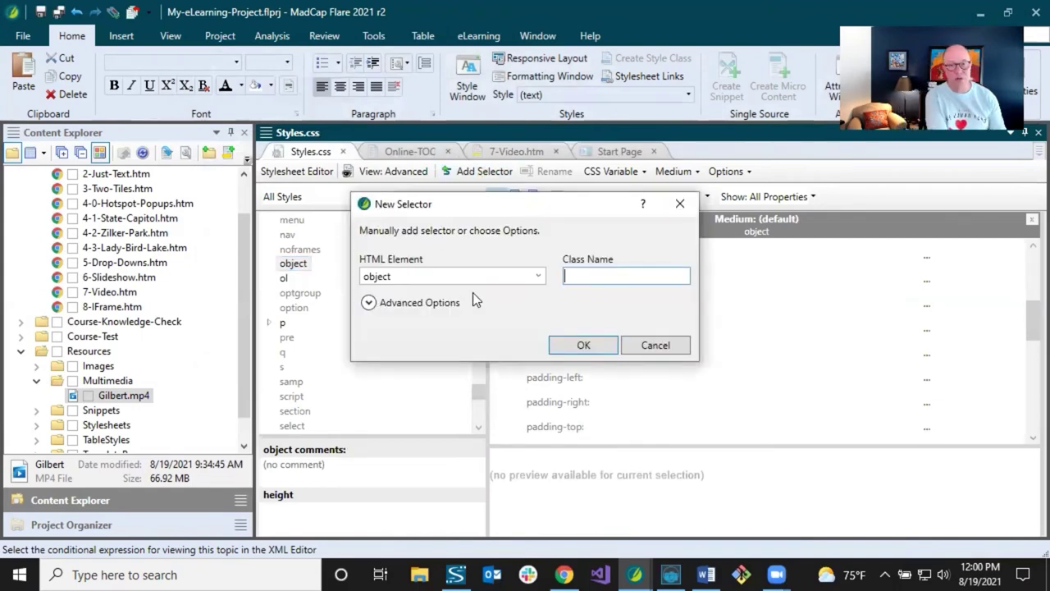
type("M")
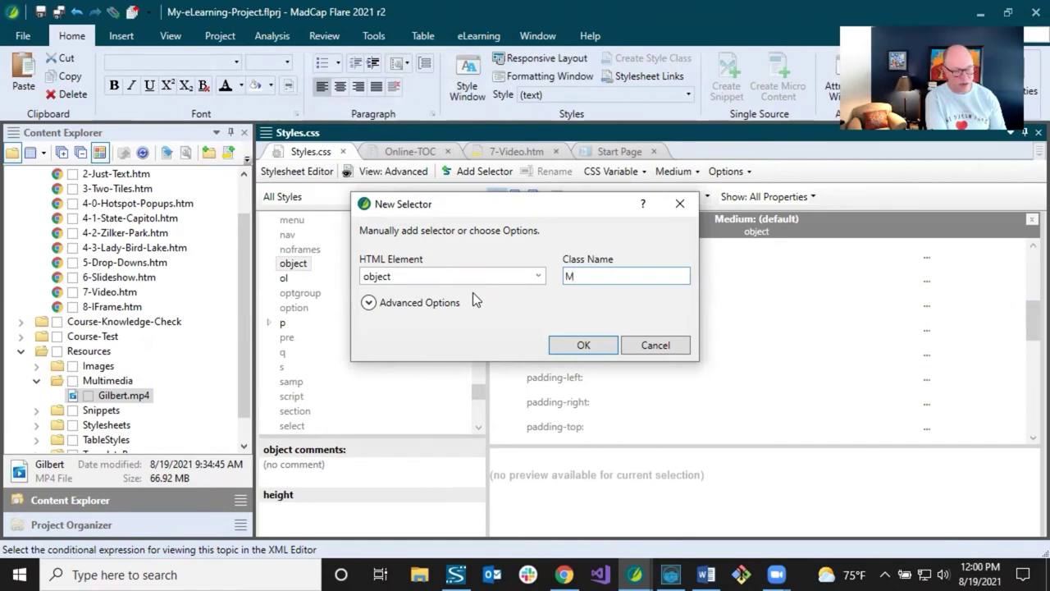
type("P4")
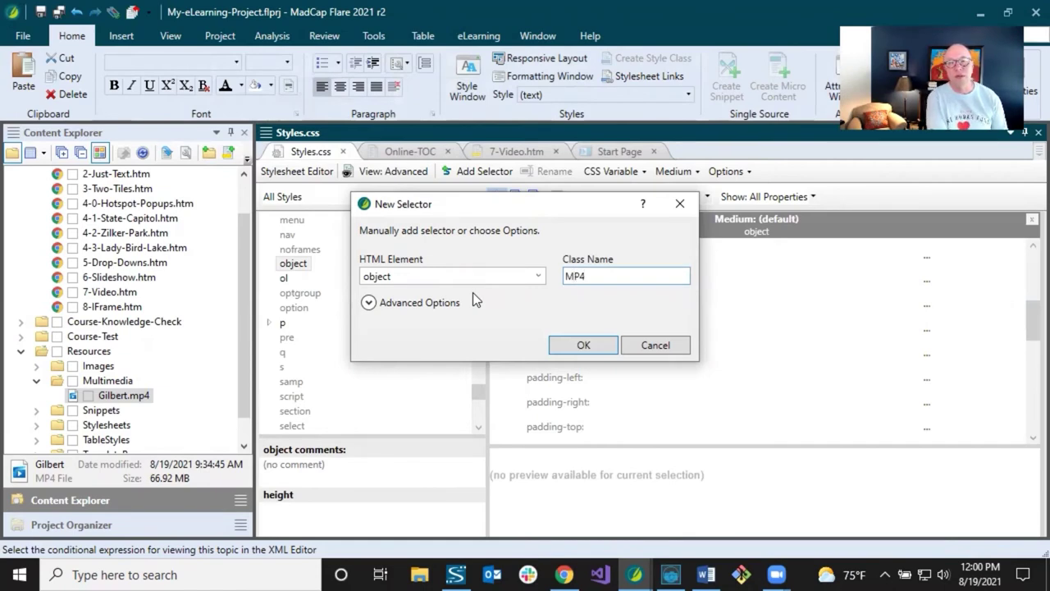
type("Width")
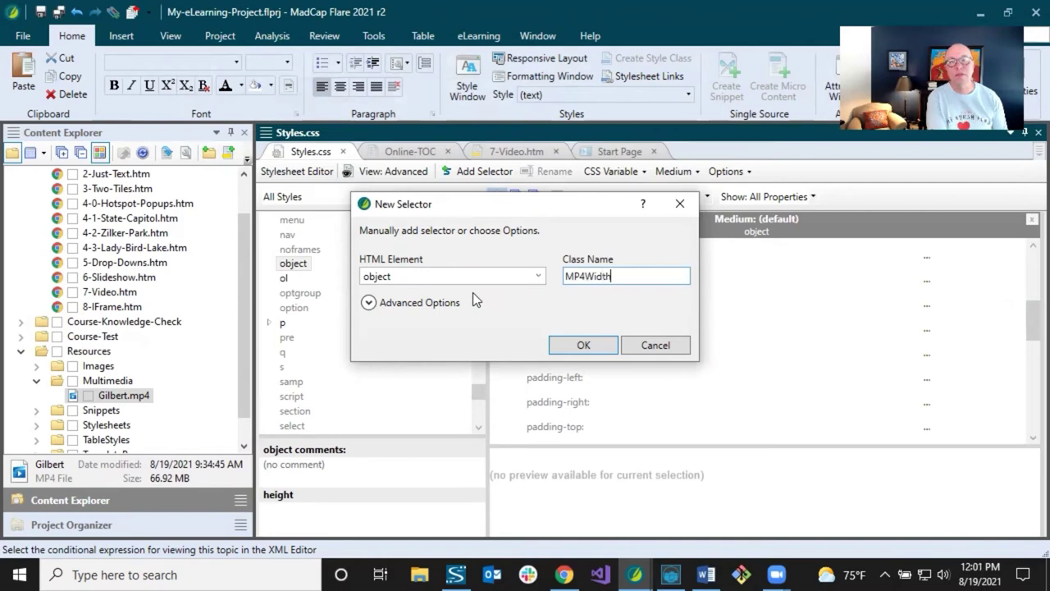
left_click(581, 348)
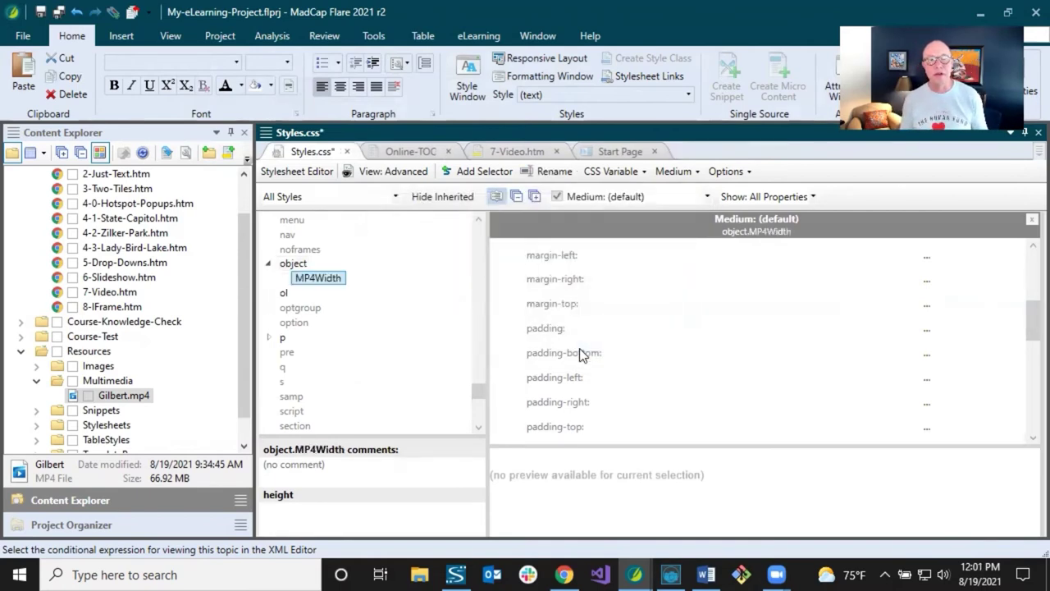
Reset the height property of the parent object style to (default).
left_click(293, 264)
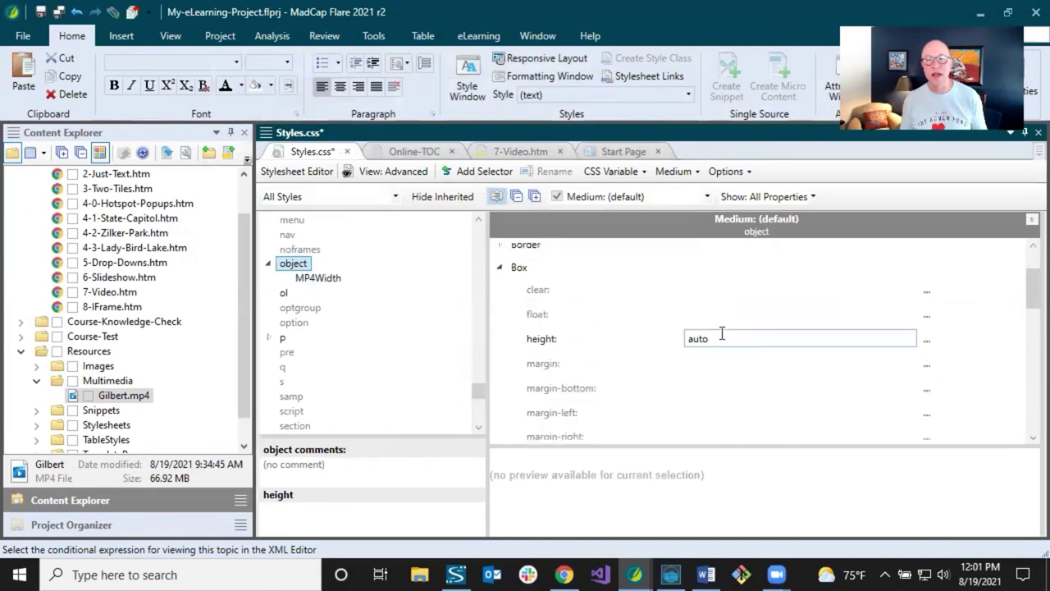
left_click(928, 340)
left_click(928, 340)
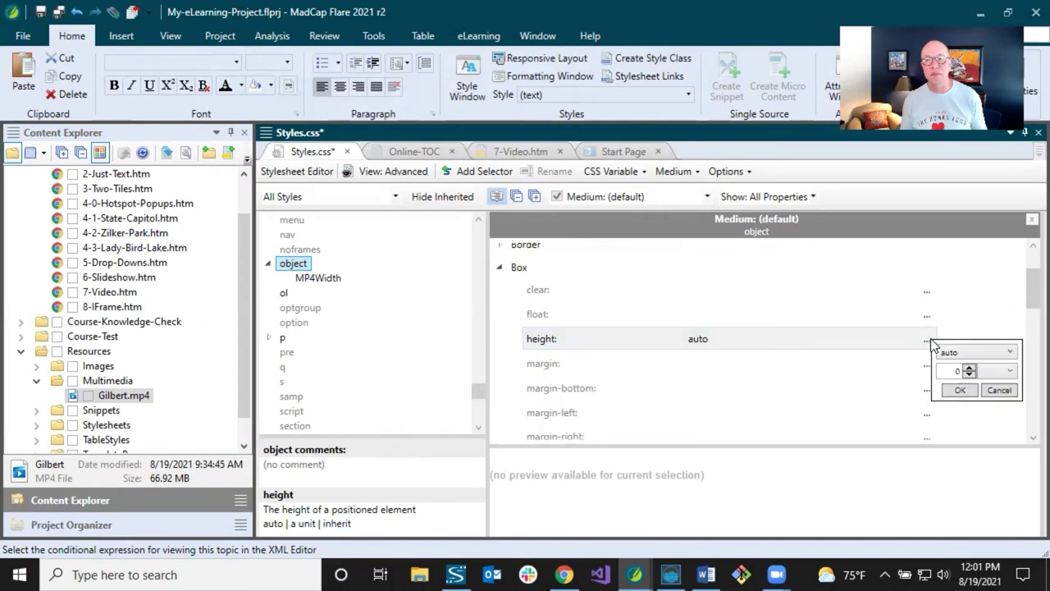
left_click(956, 353)
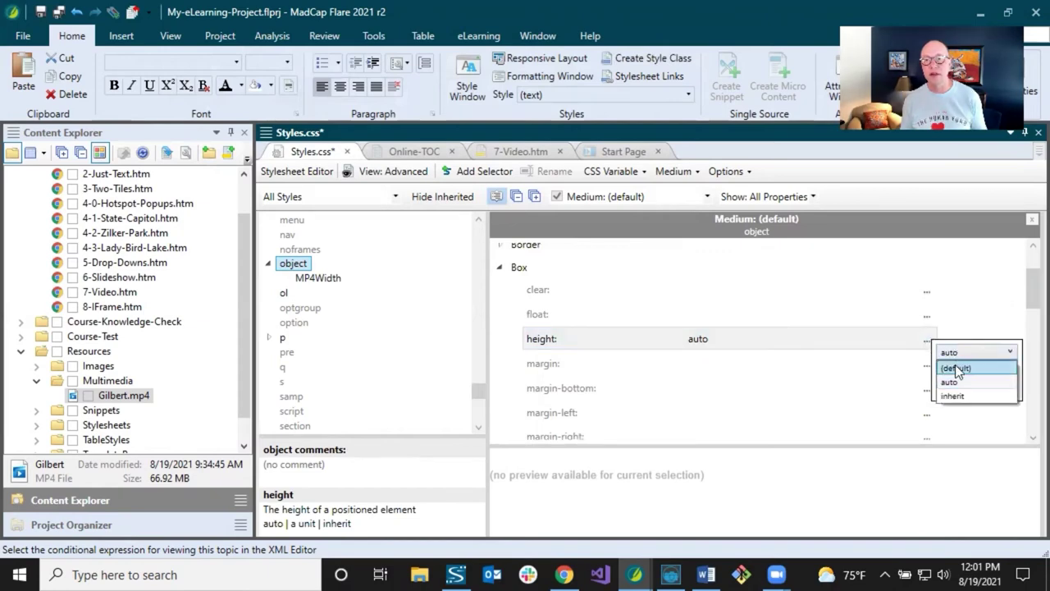
left_click(955, 369)
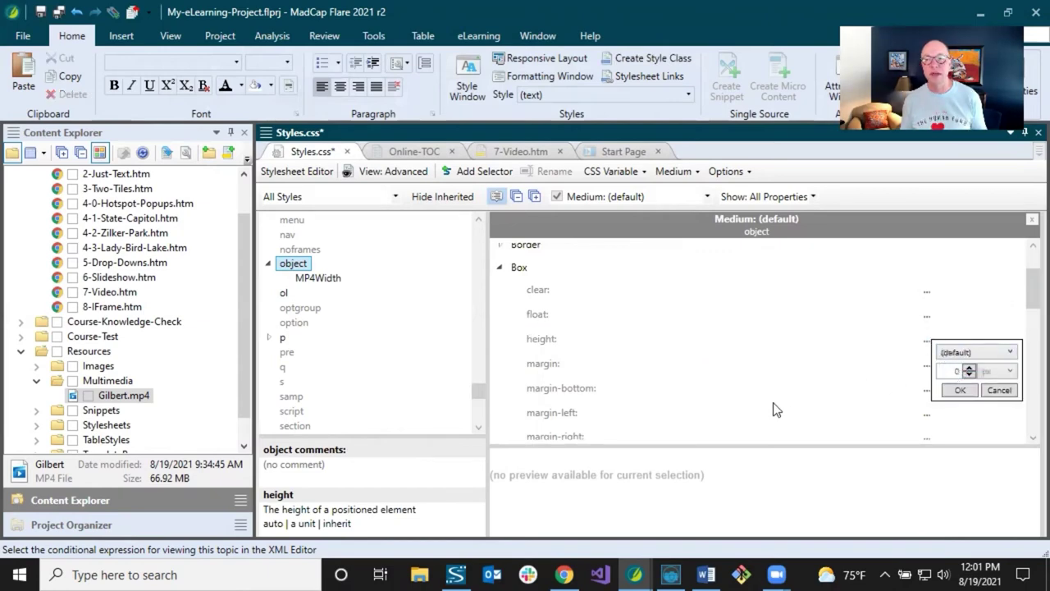
left_click(951, 392)
Reset the width property of the parent object style to (default) and save Styles.css.
scroll(793, 364, "down", 3)
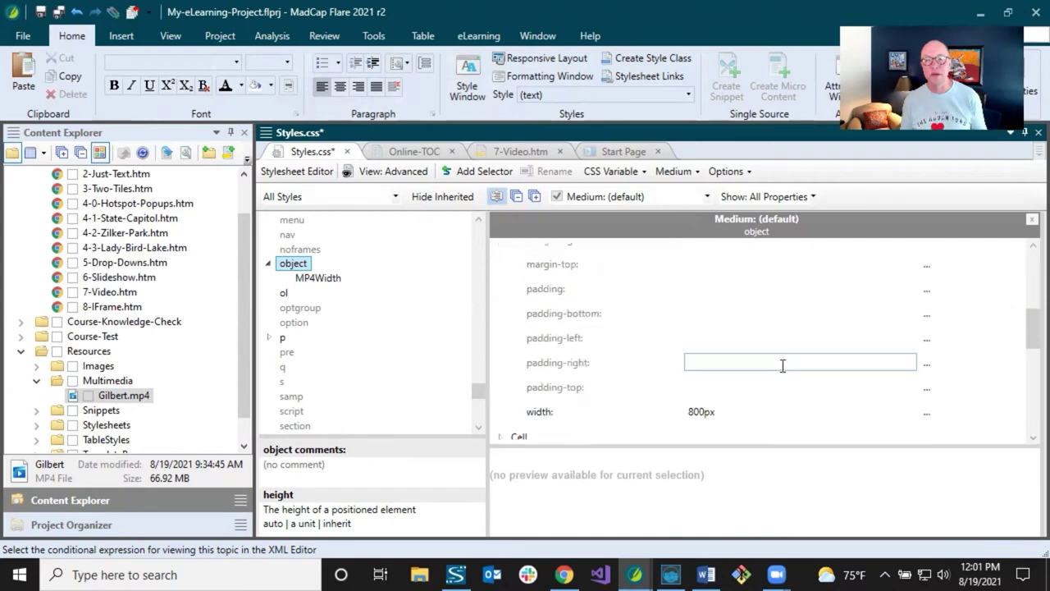
left_click(927, 412)
left_click(943, 422)
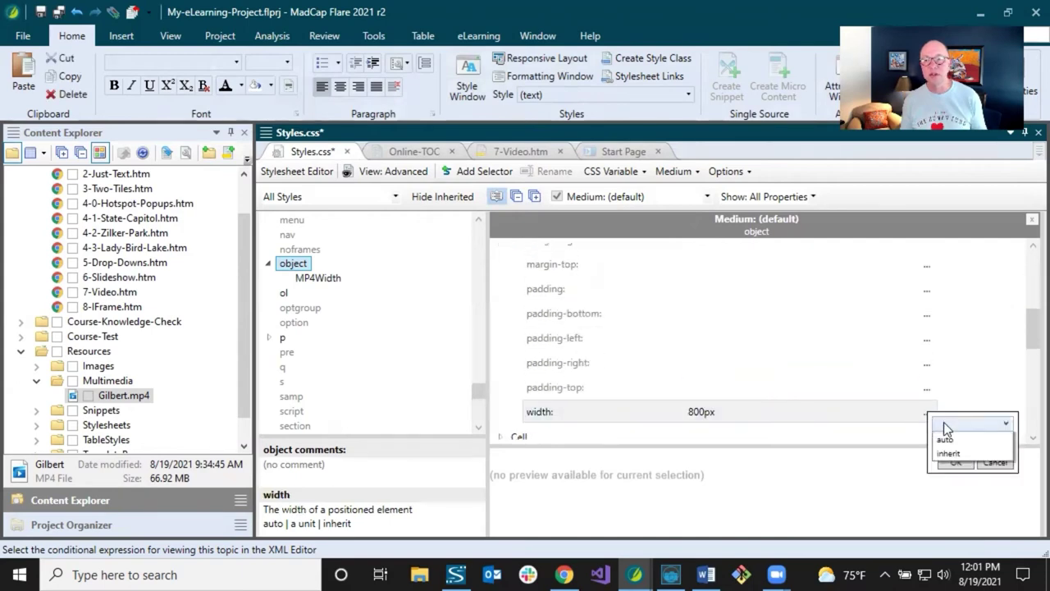
left_click(942, 437)
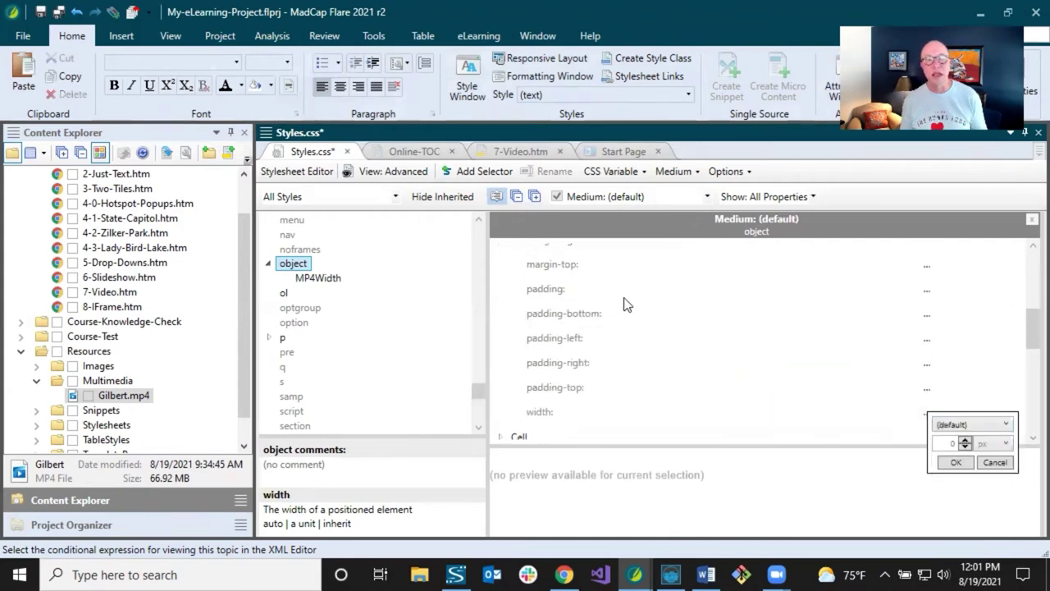
key("Return")
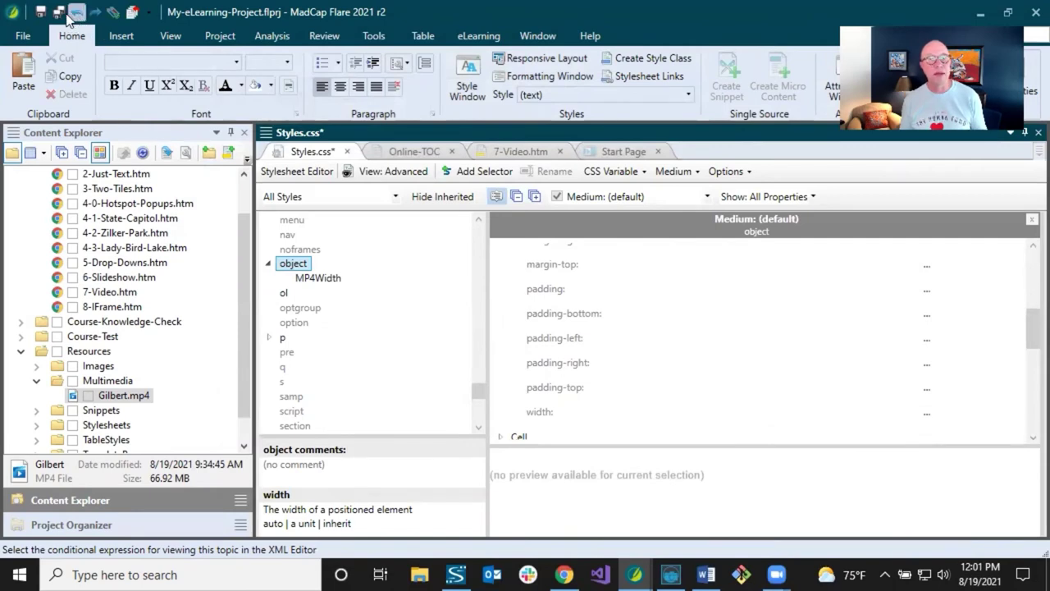
left_click(40, 12)
Set the width property of the MP4Width object class to 800 px.
left_click(329, 279)
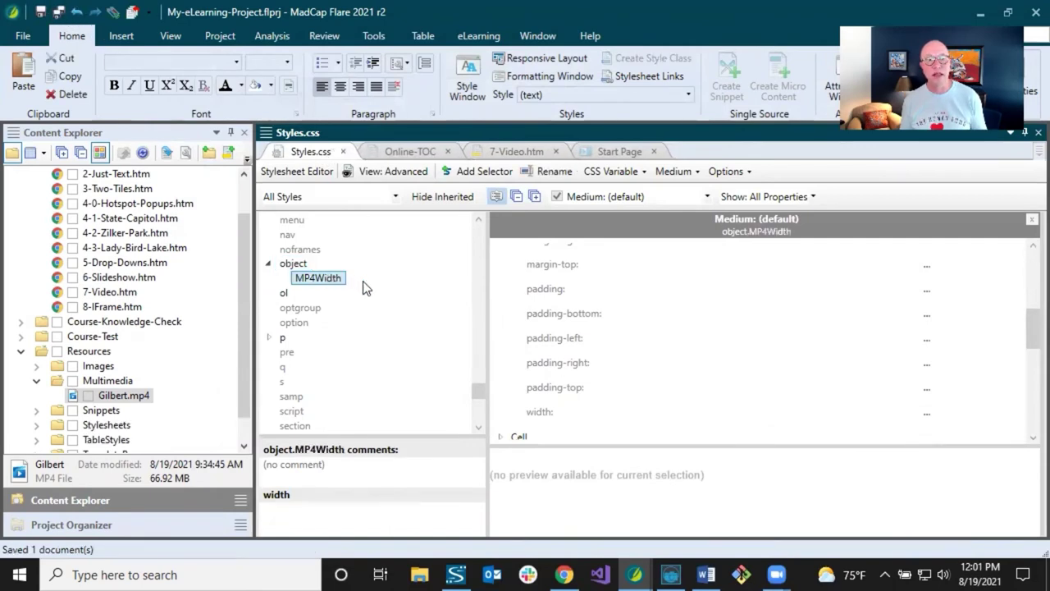
scroll(648, 328, "down", 1)
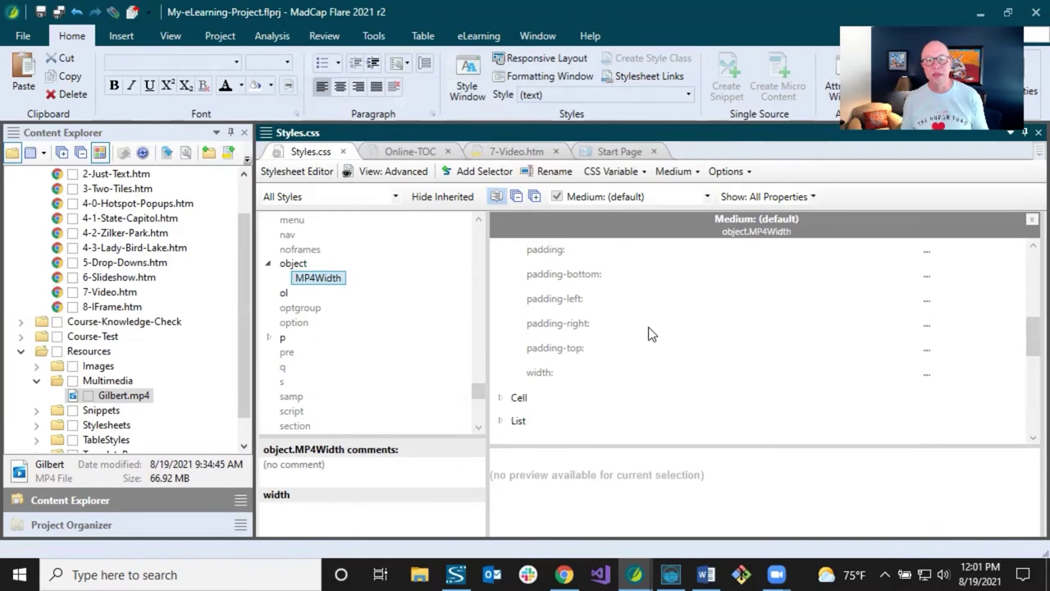
left_click(742, 373)
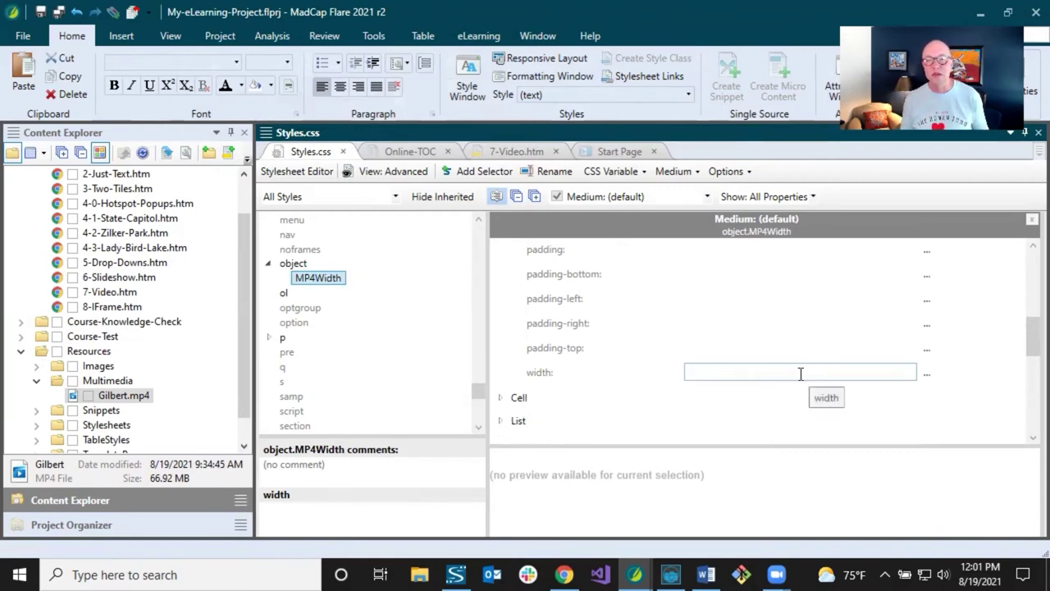
left_click(924, 373)
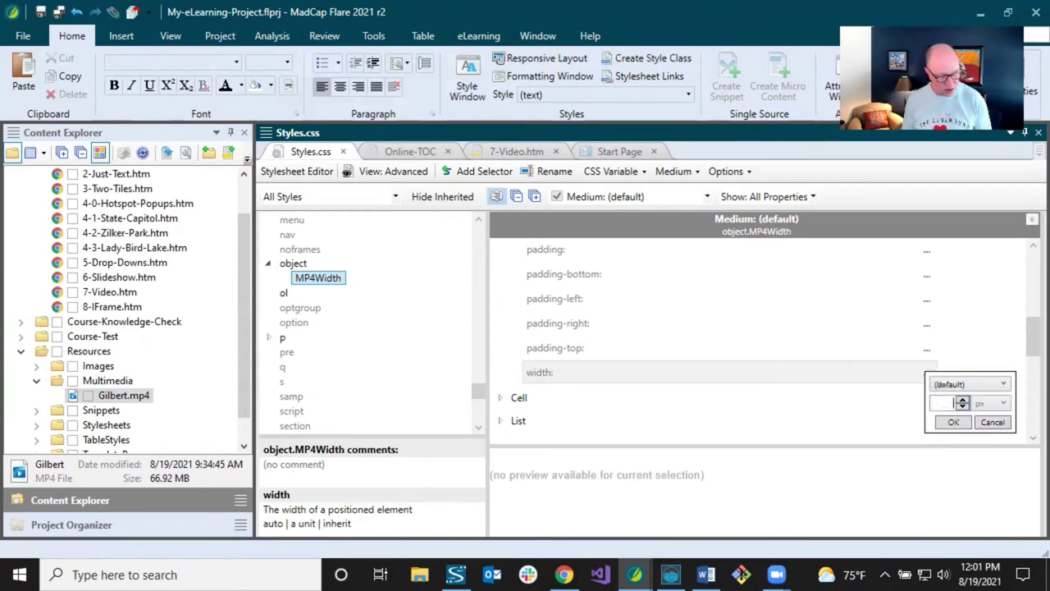
type("800")
left_click(953, 422)
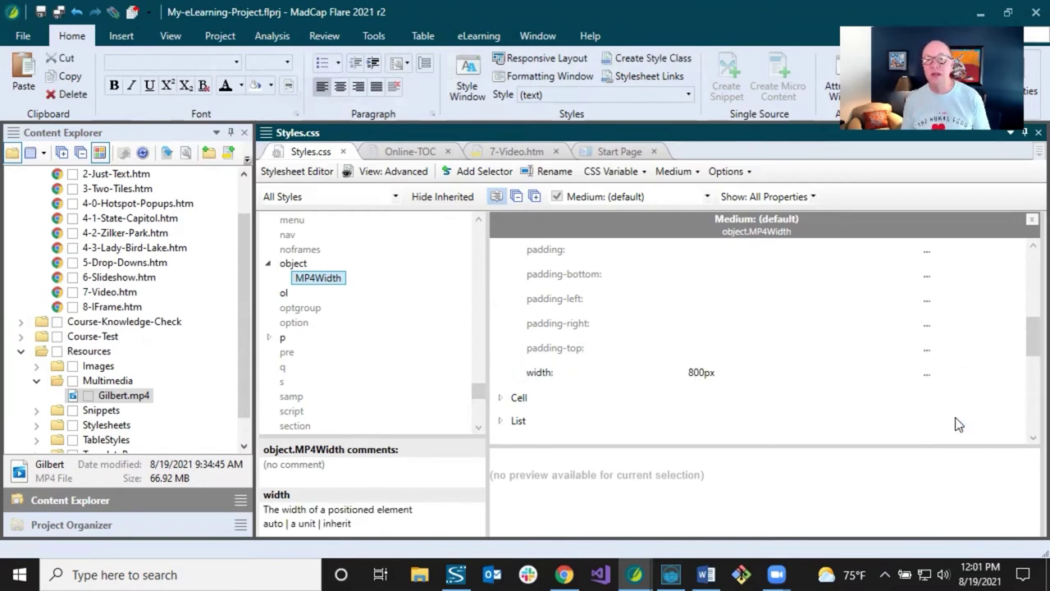
Set the height property of the MP4Width class to auto and save the stylesheet.
scroll(741, 347, "up", 3)
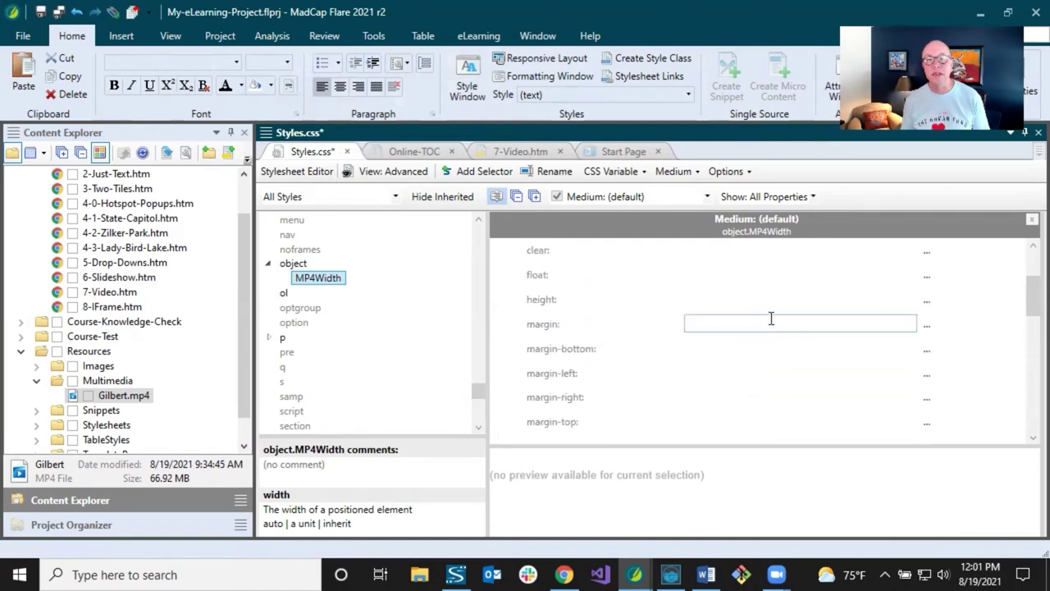
left_click(926, 299)
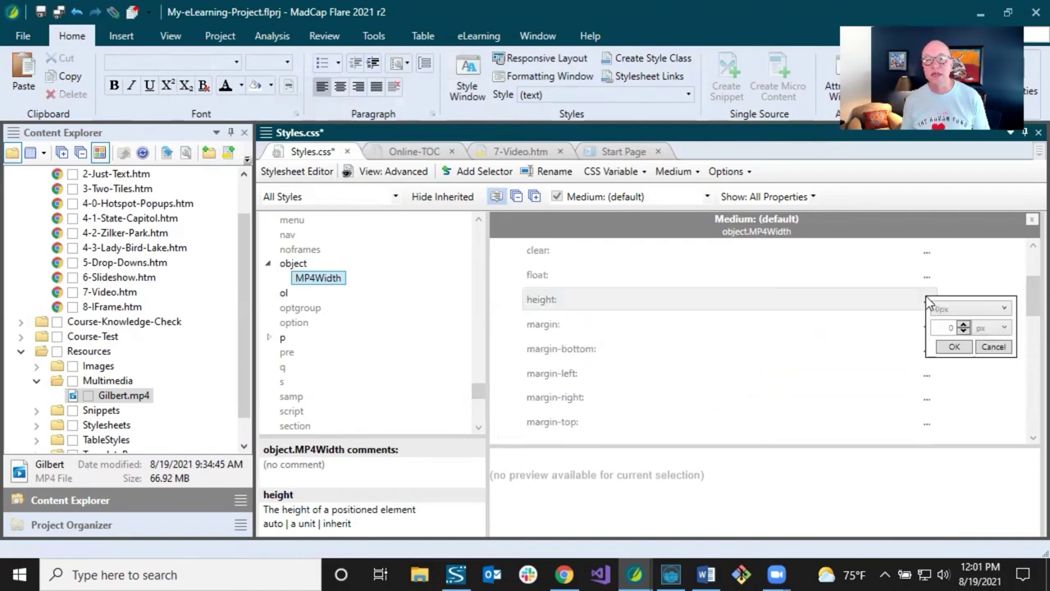
left_click(1002, 308)
left_click(957, 337)
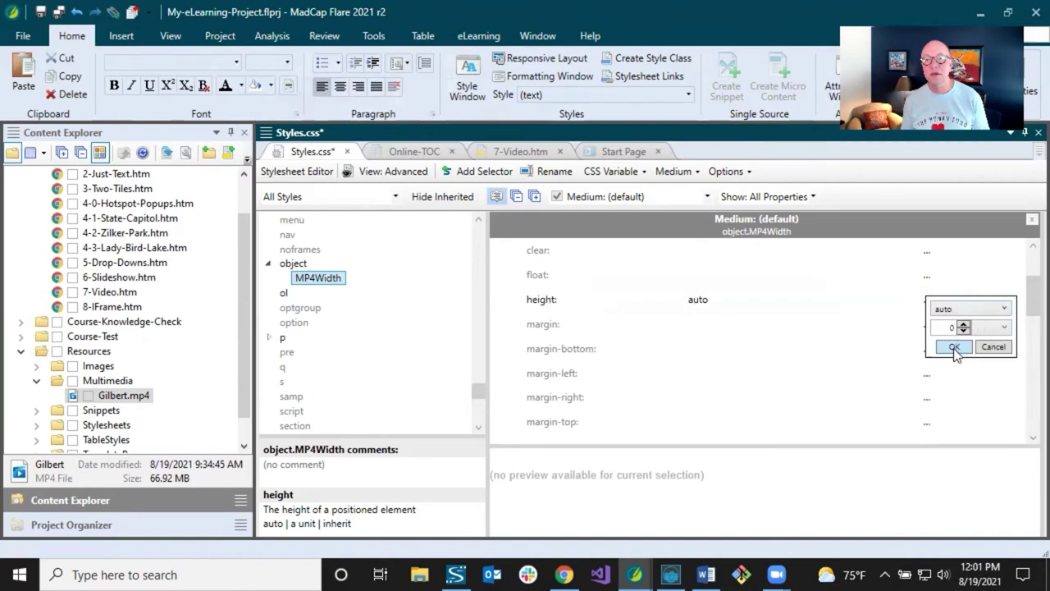
left_click(954, 347)
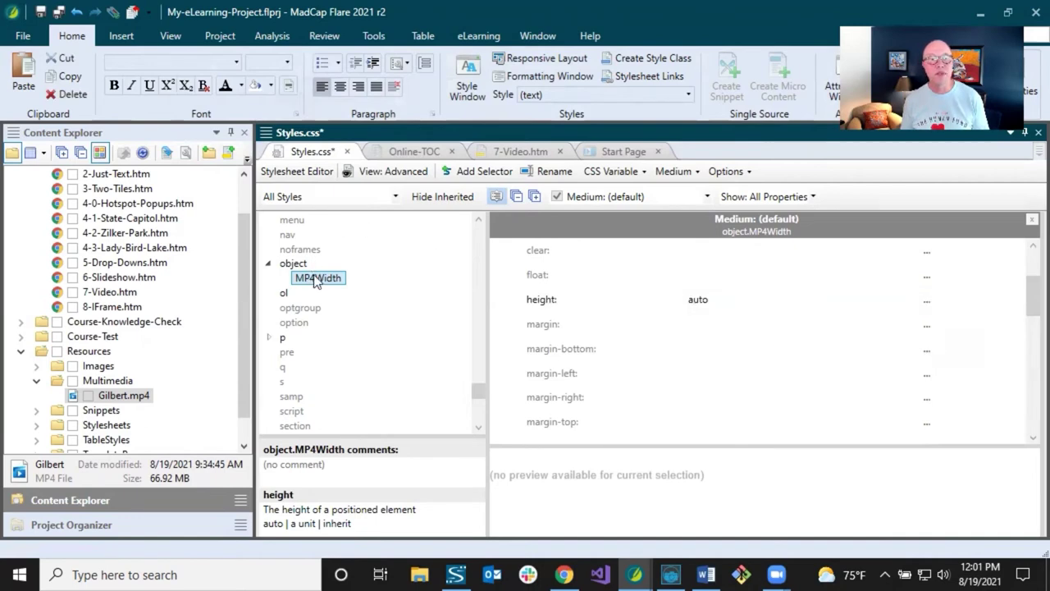
left_click(58, 11)
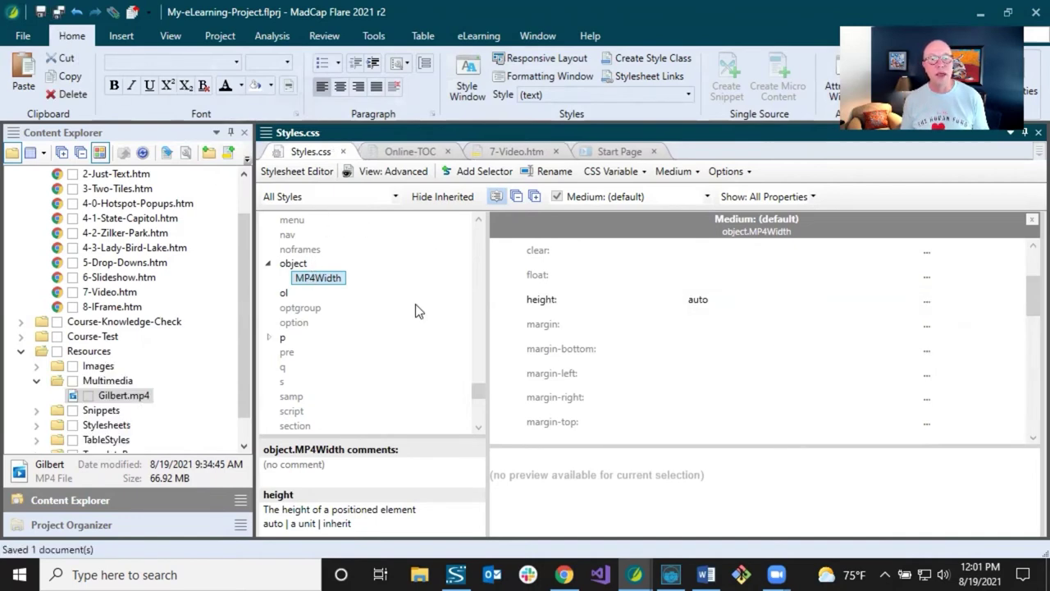
Add a second class named YouTubeWidth to the object element in Styles.css.
left_click(292, 263)
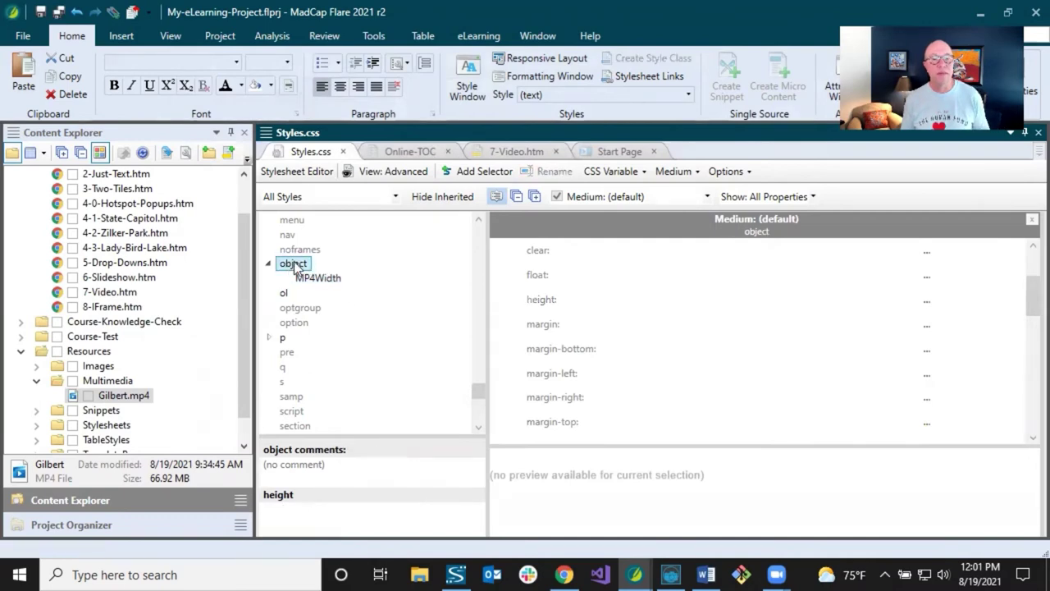
left_click(482, 171)
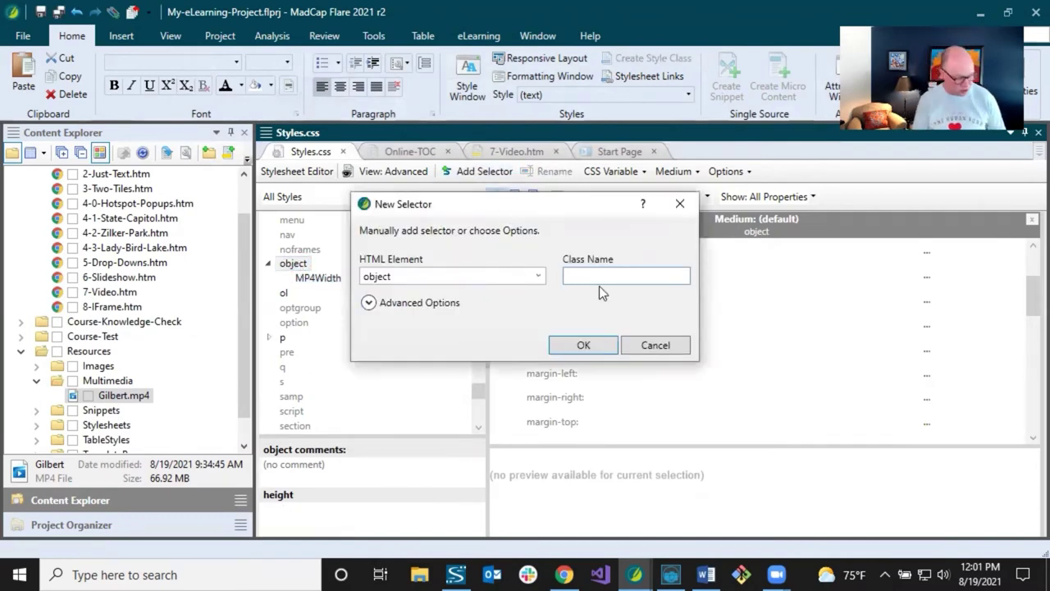
type("YouTubeWidth")
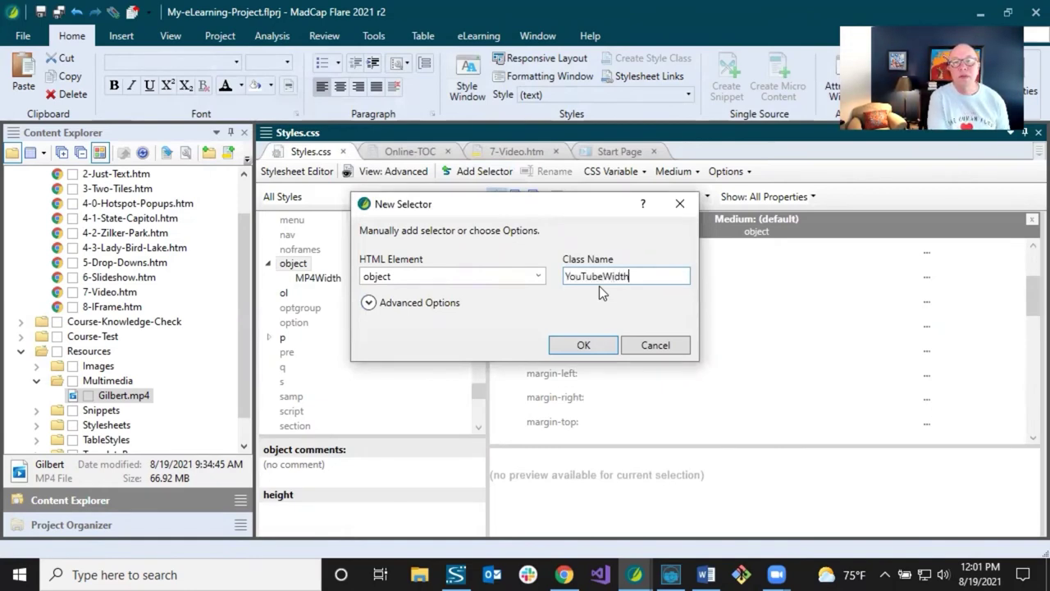
left_click(582, 344)
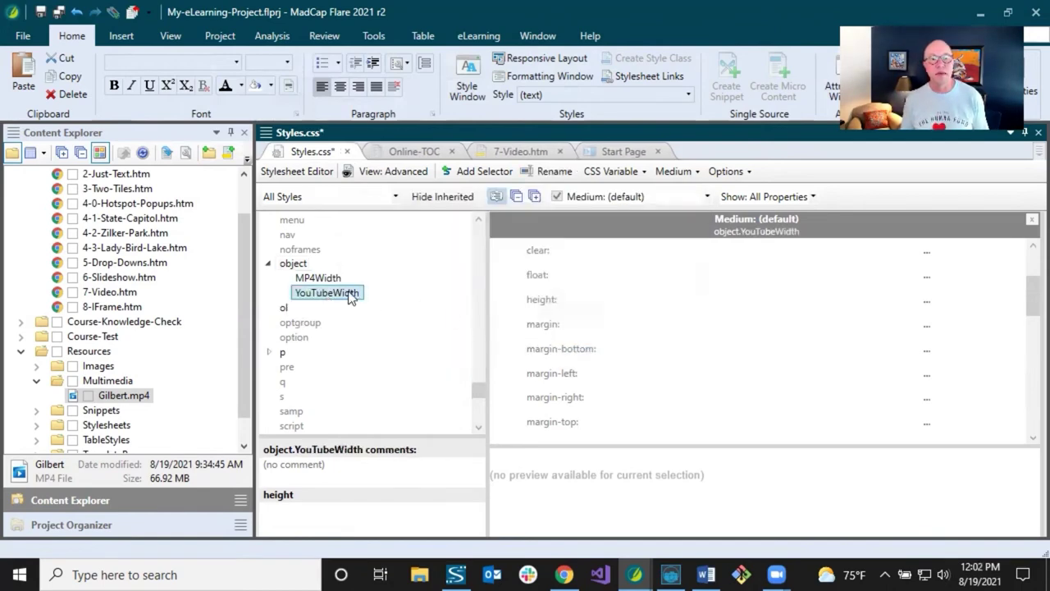
Set the width property of the YouTubeWidth object class to 800px.
scroll(639, 310, "down", 5)
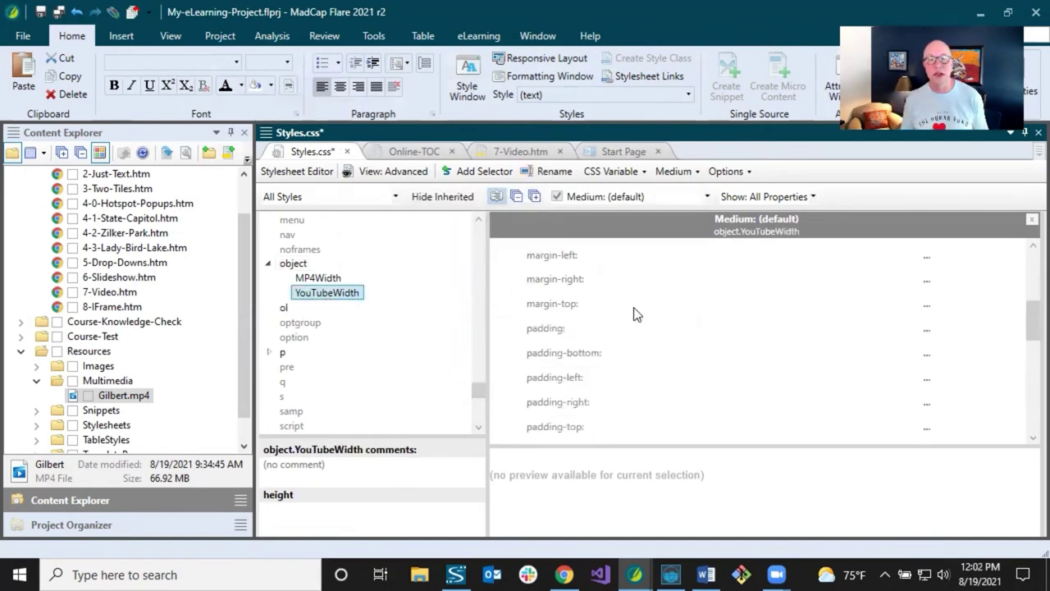
left_click(795, 330)
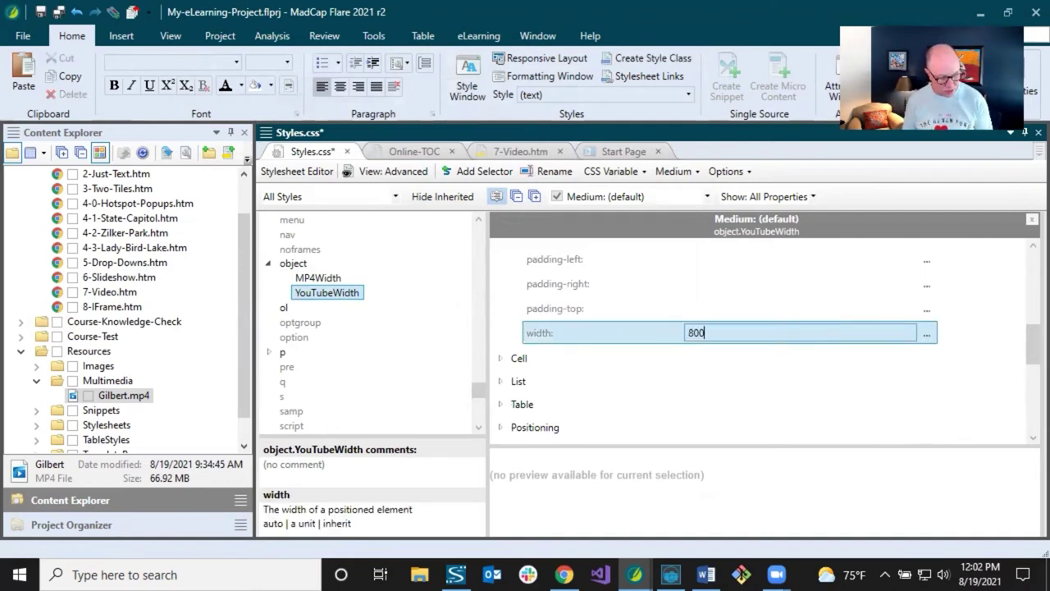
type("800px")
left_click(696, 307)
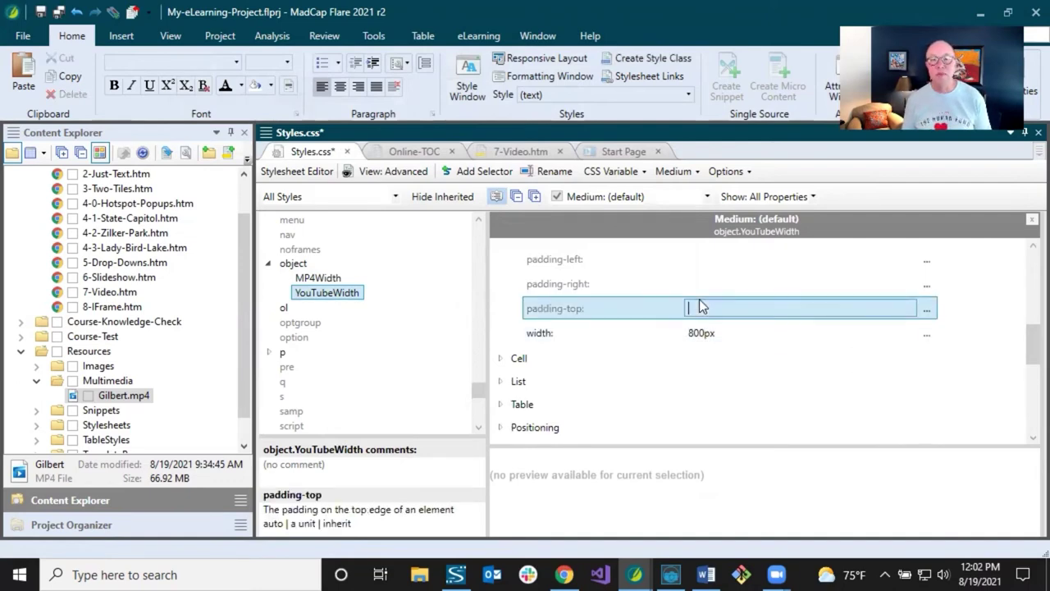
Set the height property of the YouTubeWidth class to 448px and save the stylesheet.
scroll(698, 302, "up", 4)
scroll(701, 297, "up", 1)
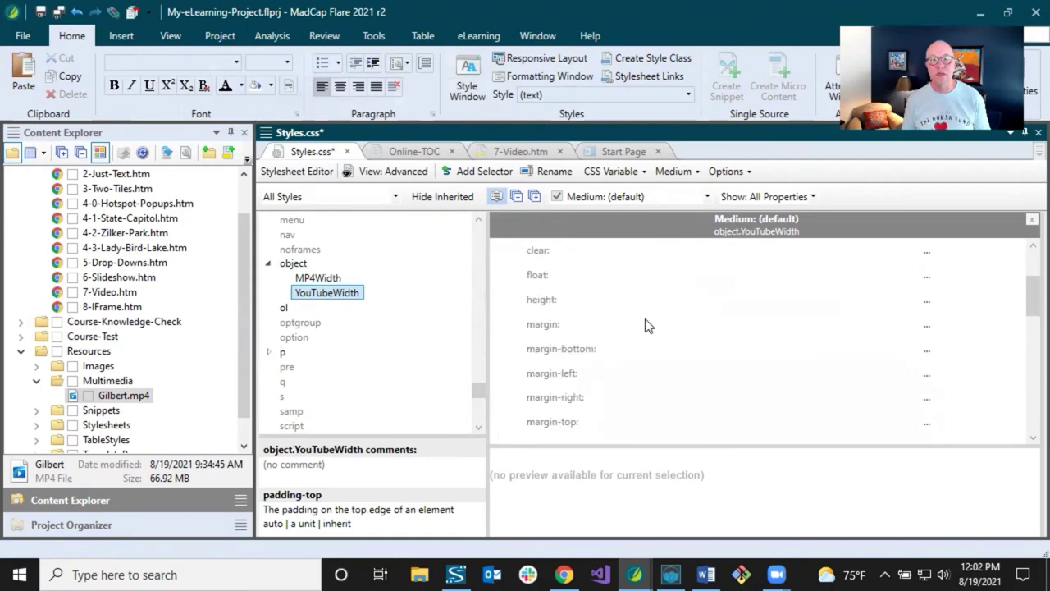
left_click(715, 297)
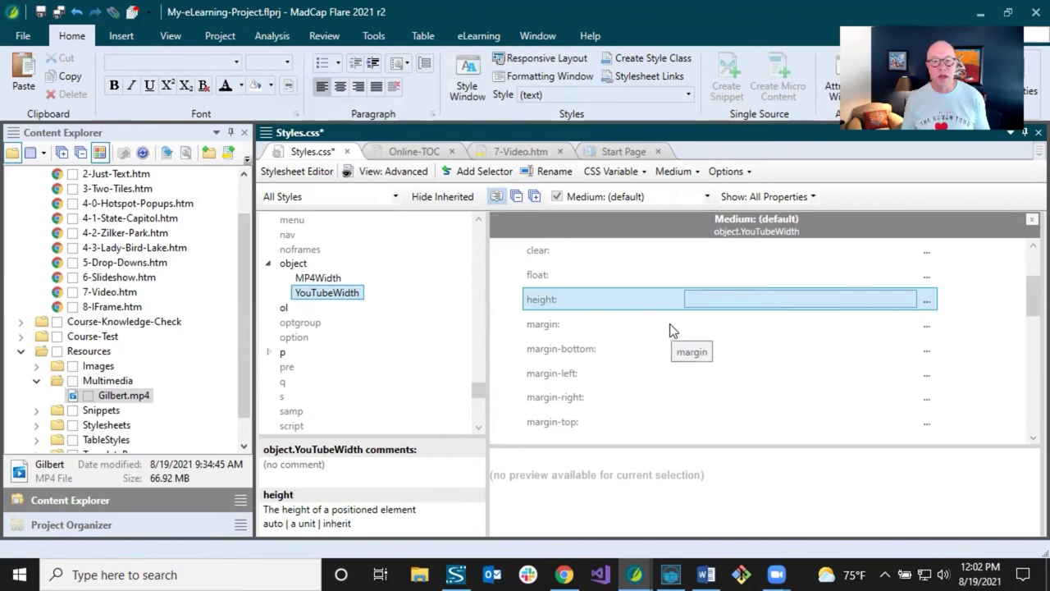
type("4")
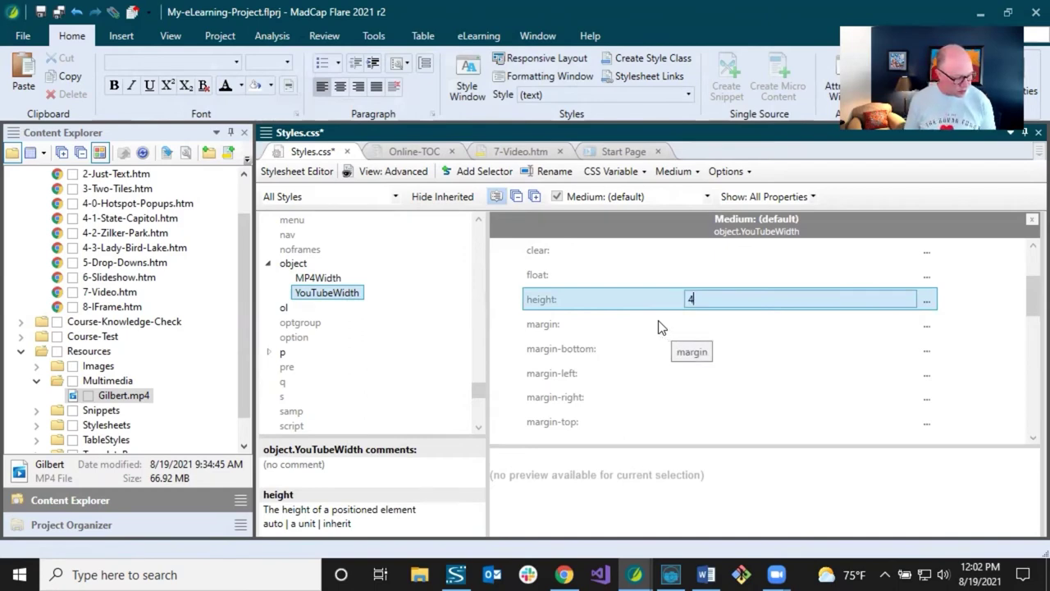
type("48px")
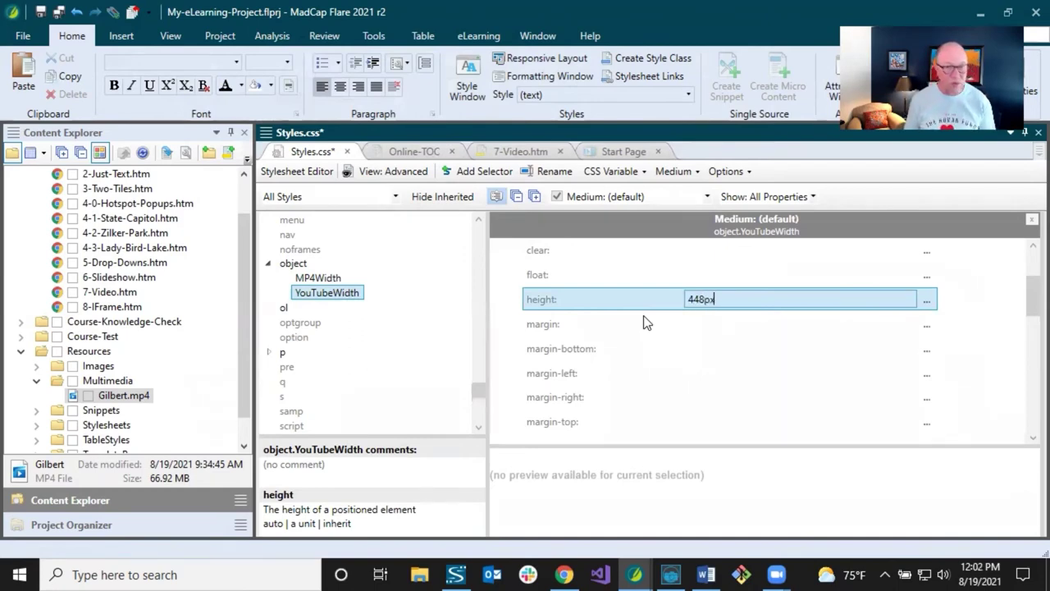
left_click(609, 323)
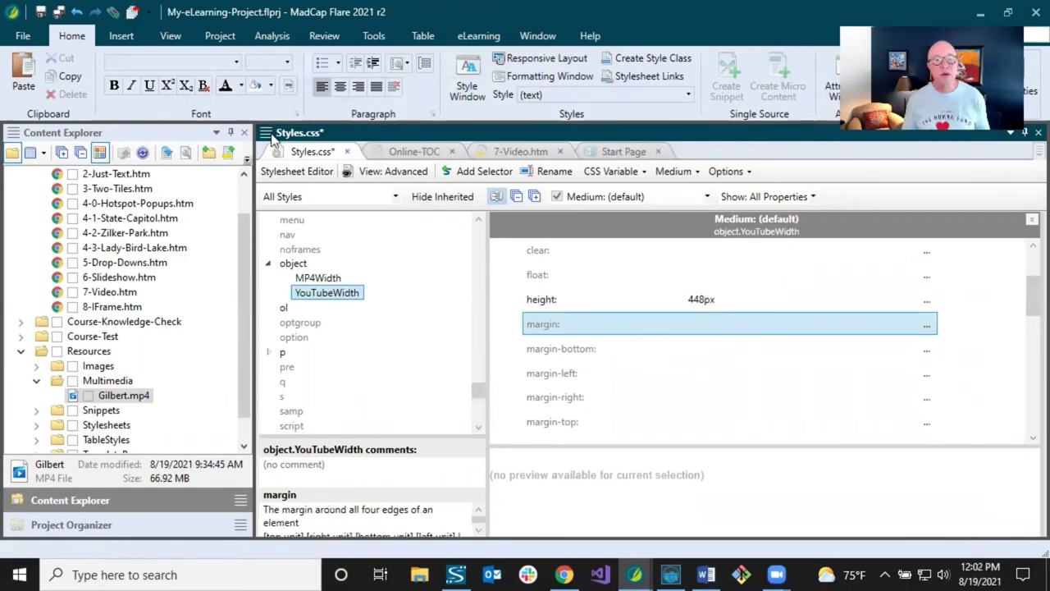
left_click(58, 12)
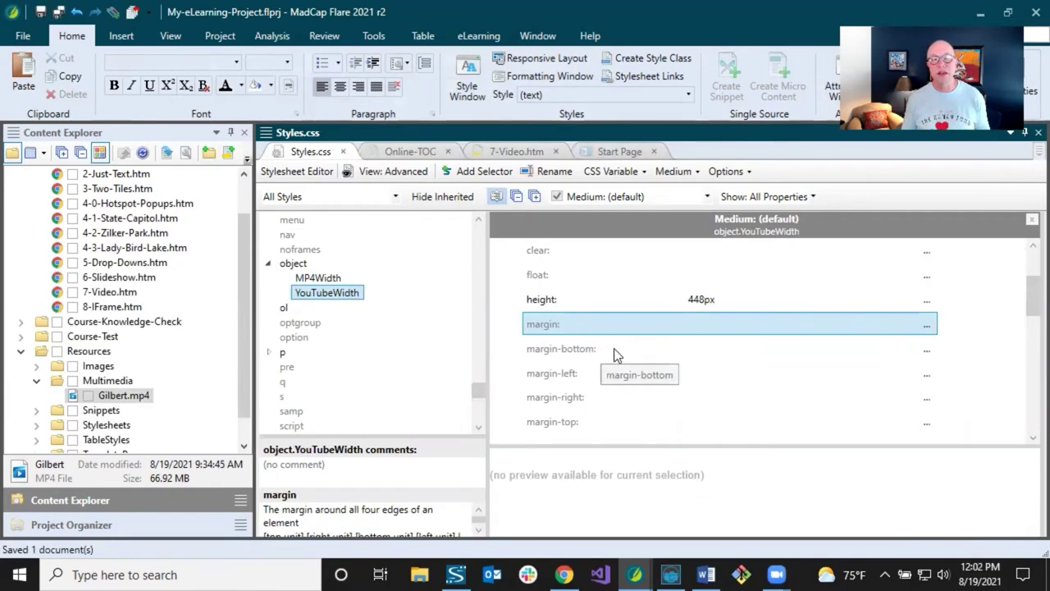
left_click(569, 305)
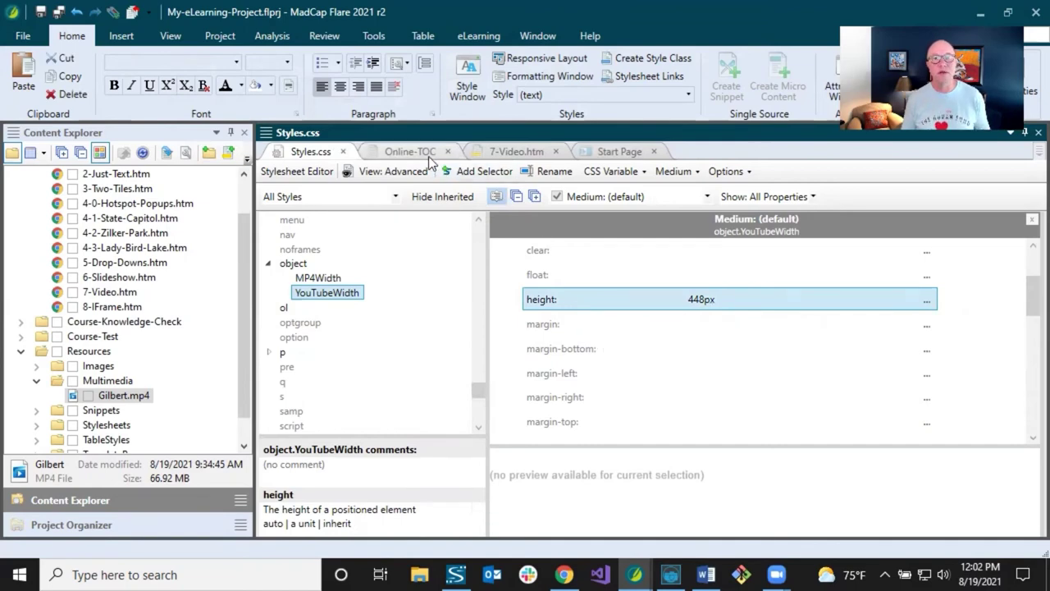
Apply the object.MP4Width style class to the Gilbert.mp4 video object in the 7-Video.htm topic.
left_click(519, 154)
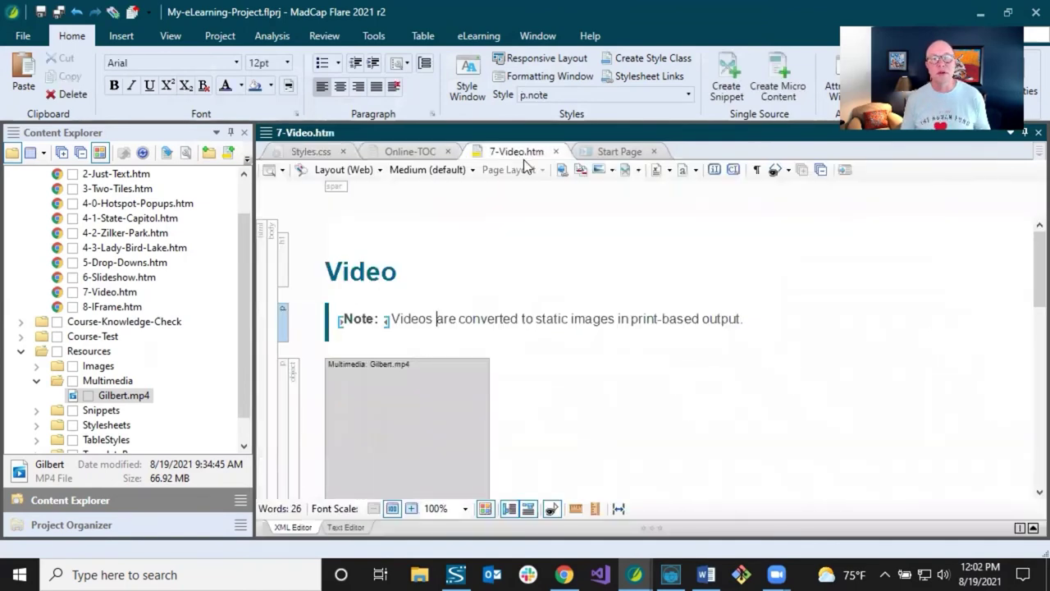
left_click(461, 320)
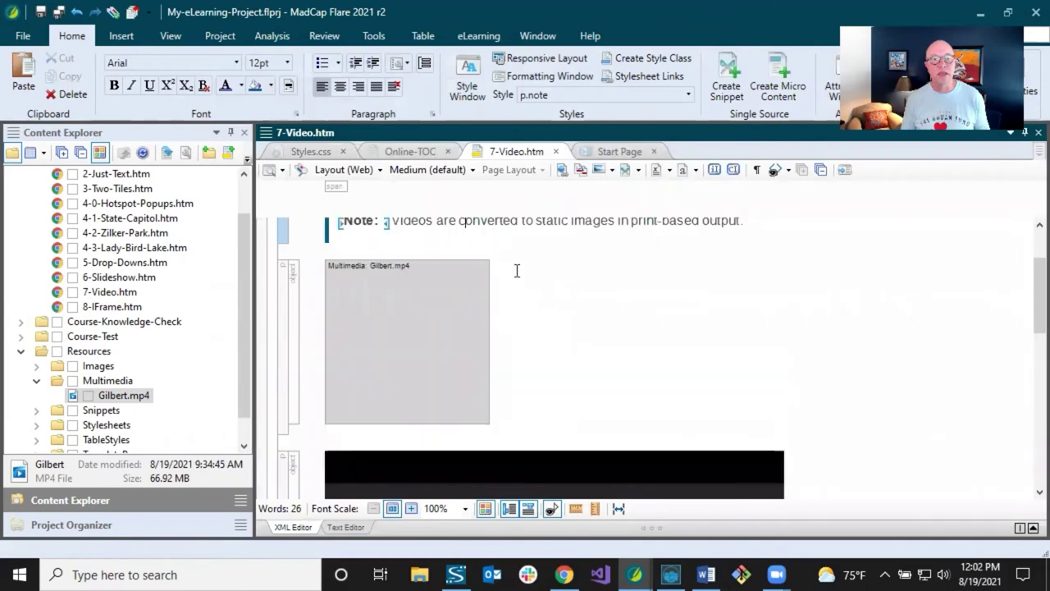
left_click(293, 279)
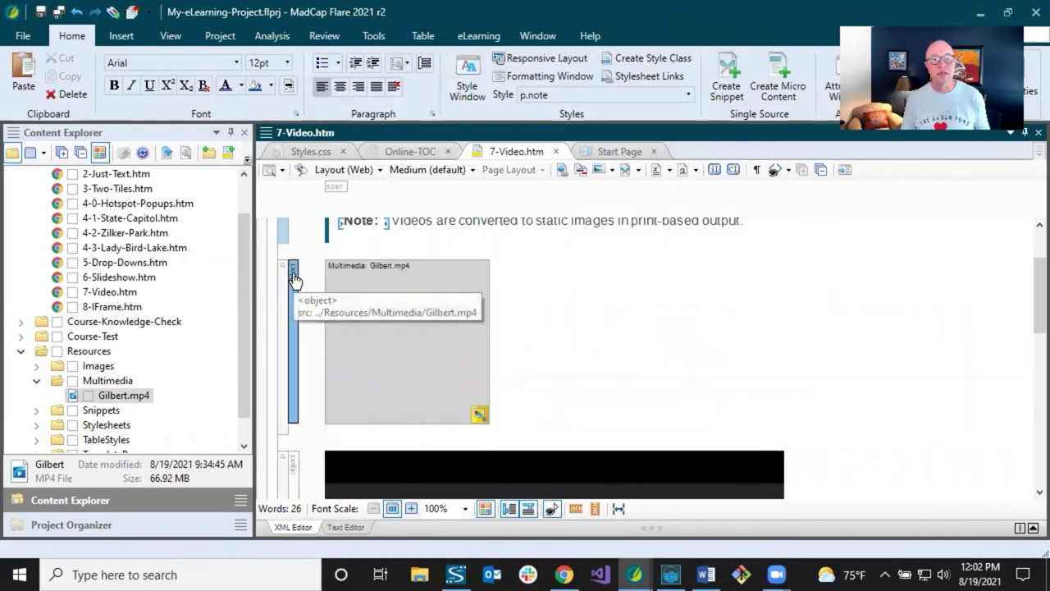
left_click(293, 279)
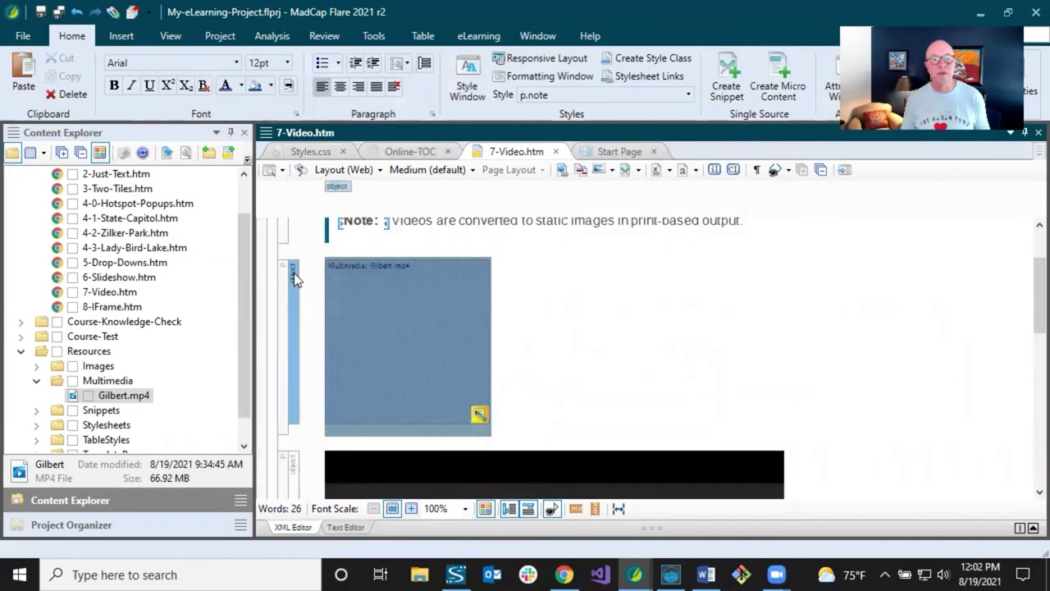
left_click(691, 94)
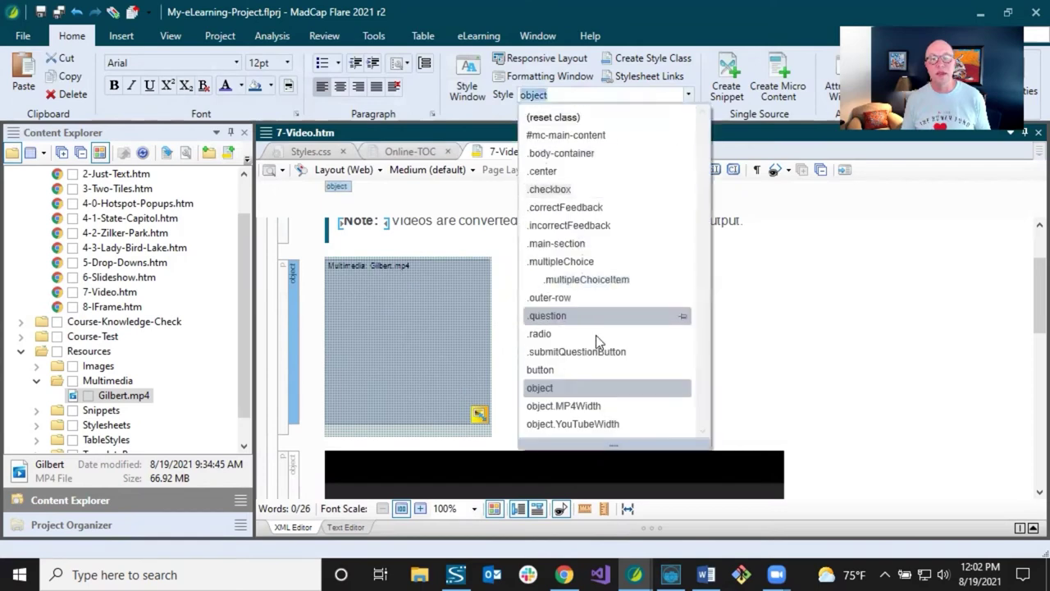
left_click(567, 405)
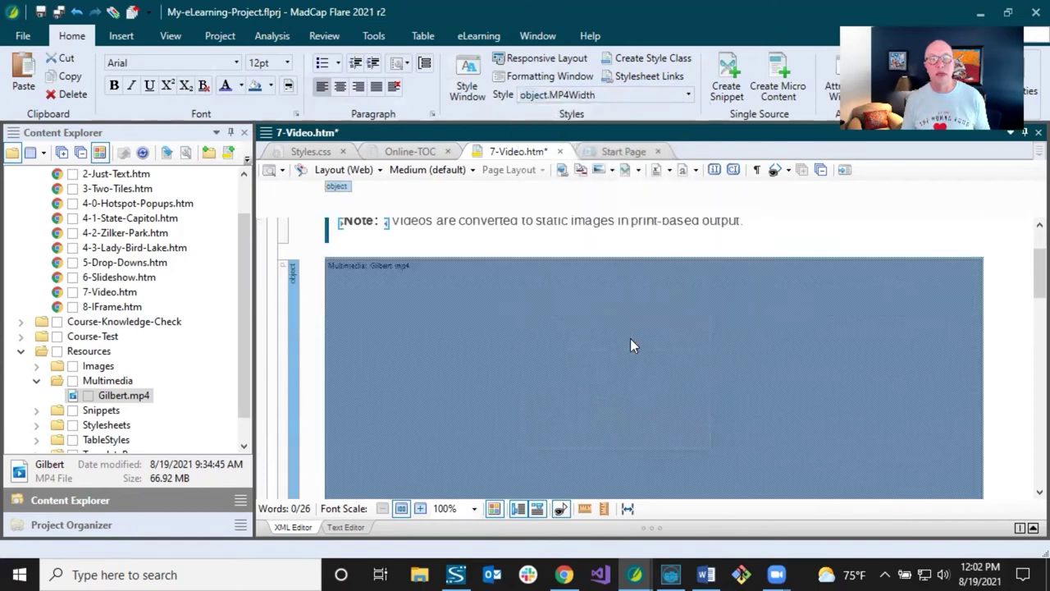
left_click(747, 223)
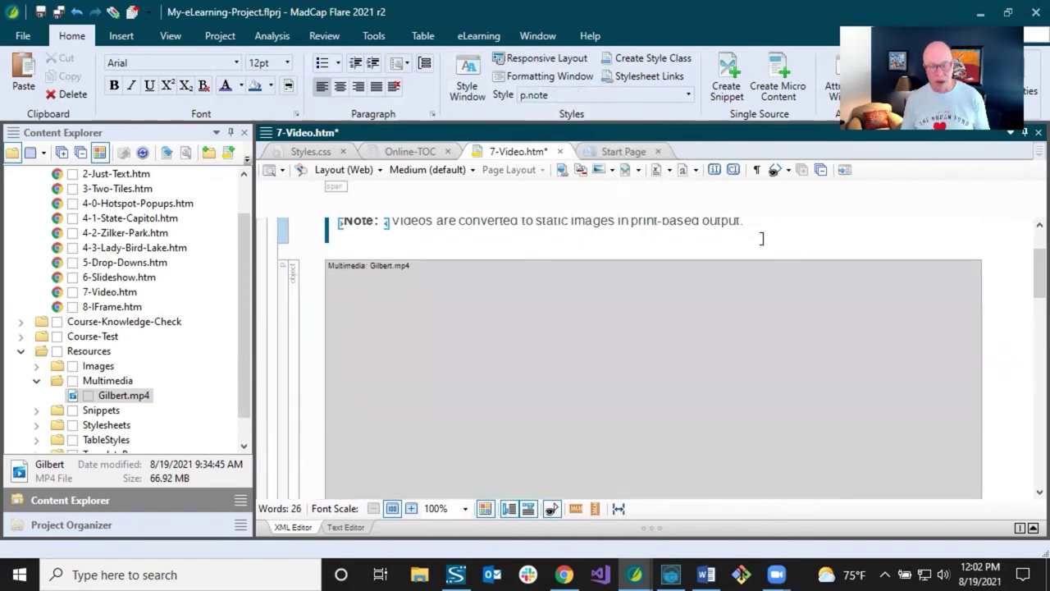
Examine the style classes offered for a new HTML5 movie in an empty paragraph under the note, without inserting anything.
key("Return")
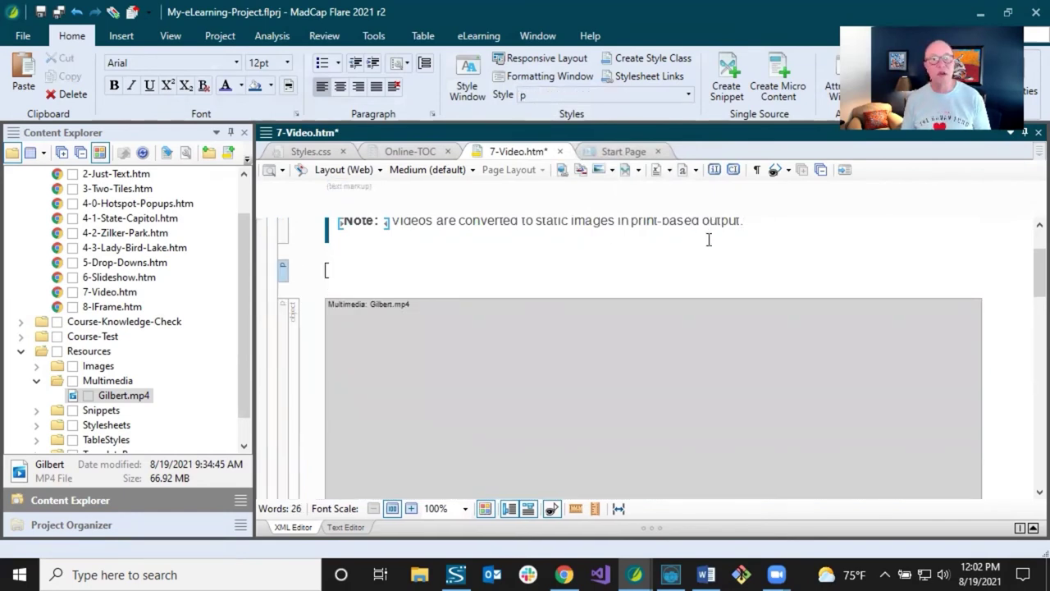
left_click(131, 38)
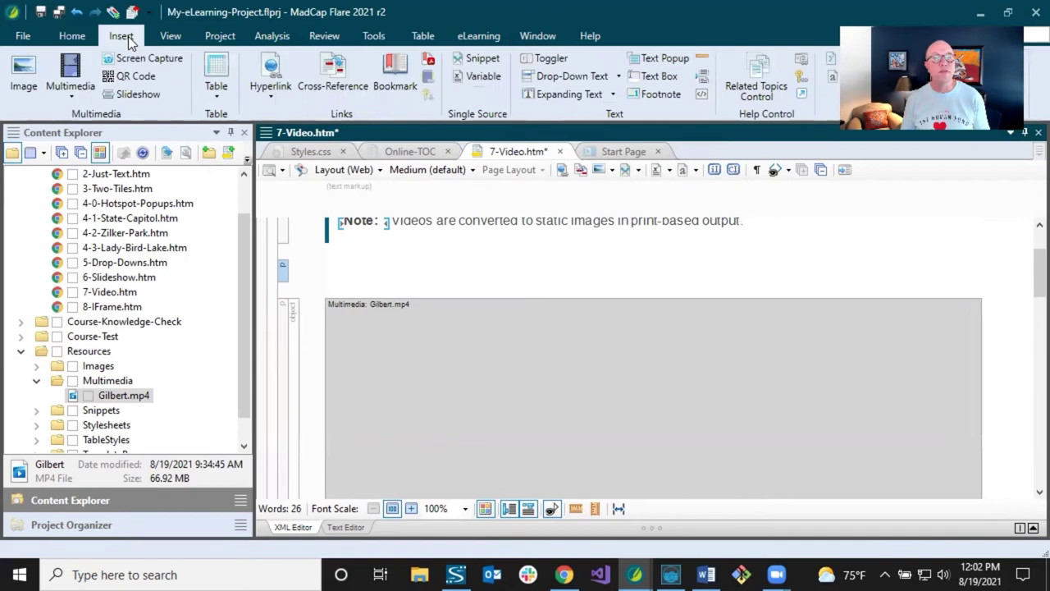
left_click(70, 92)
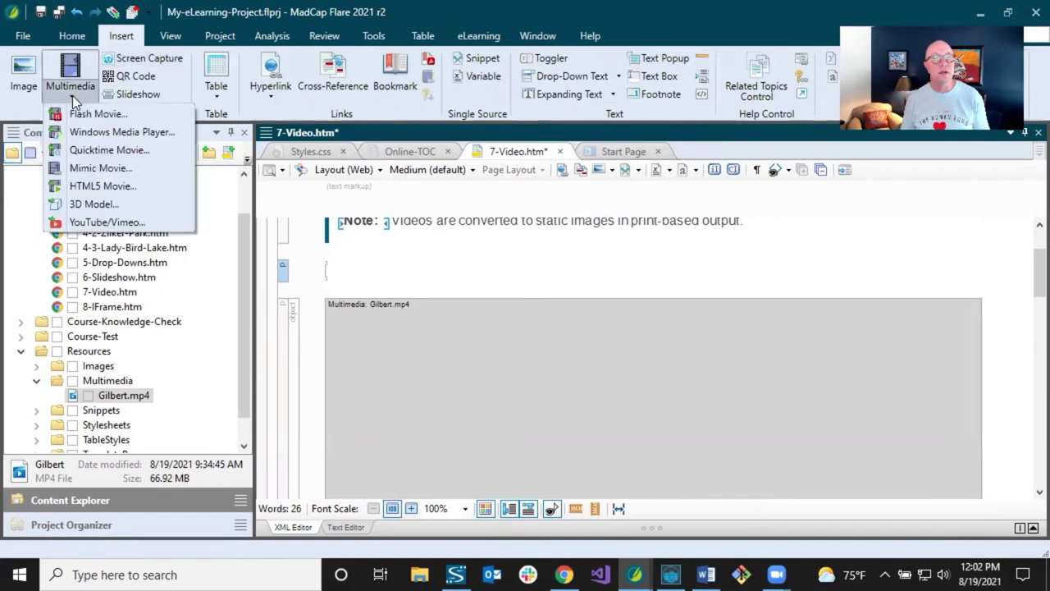
left_click(103, 185)
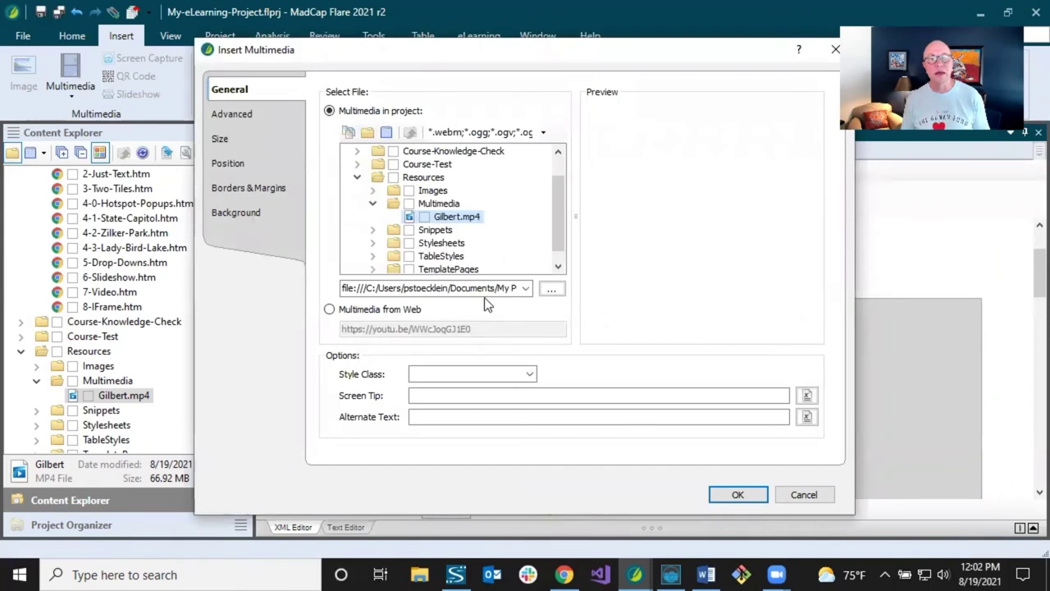
left_click(530, 374)
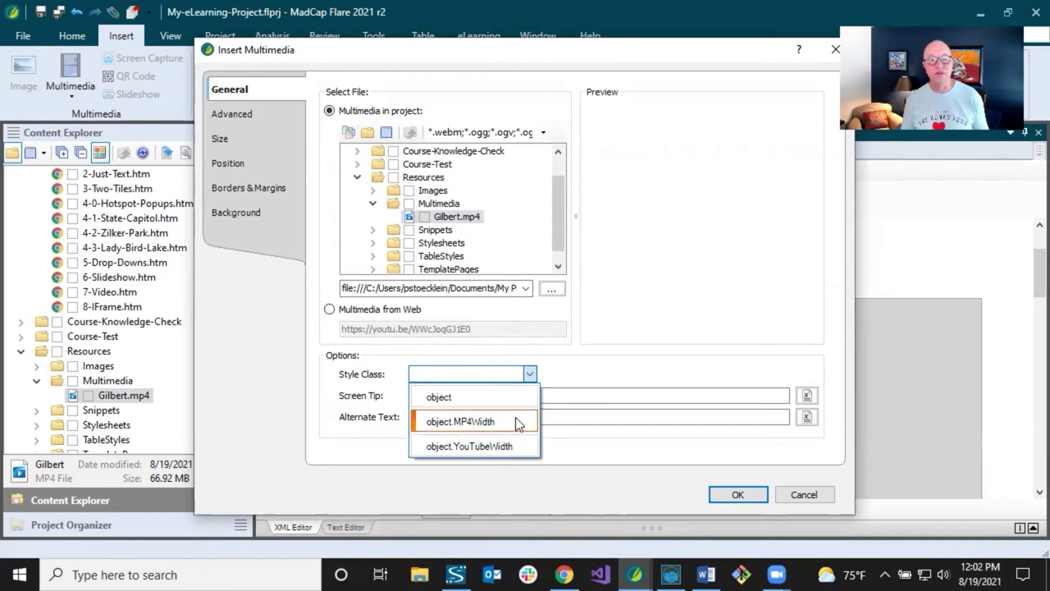
left_click(802, 497)
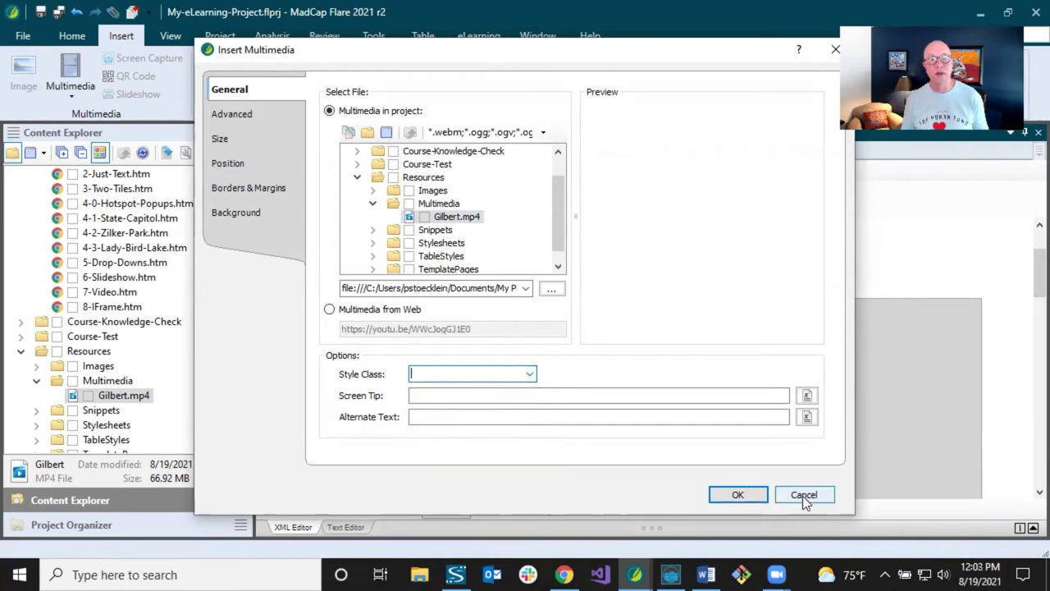
left_click(802, 496)
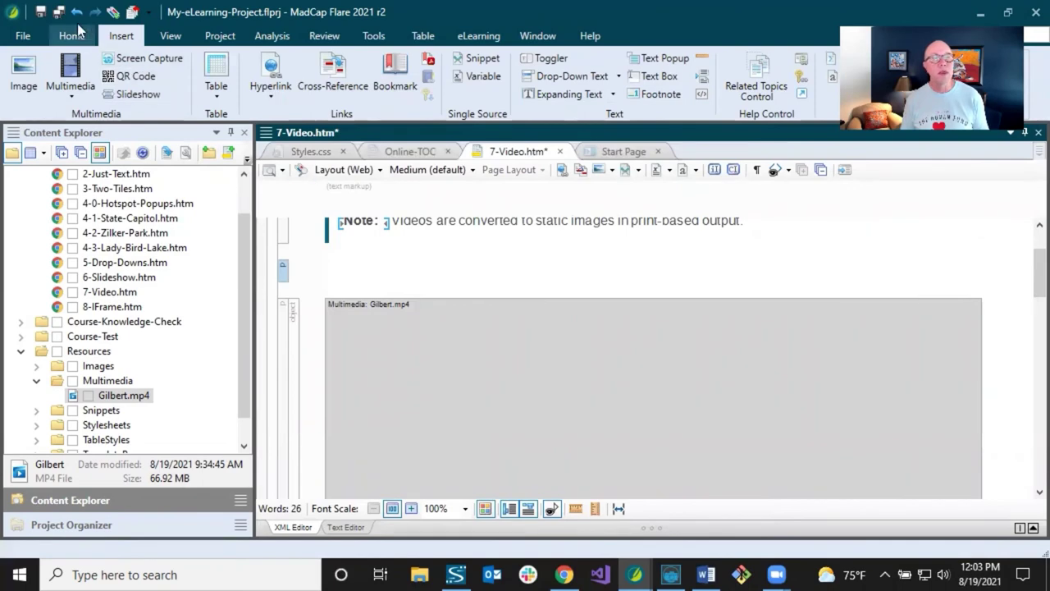
key("BackSpace")
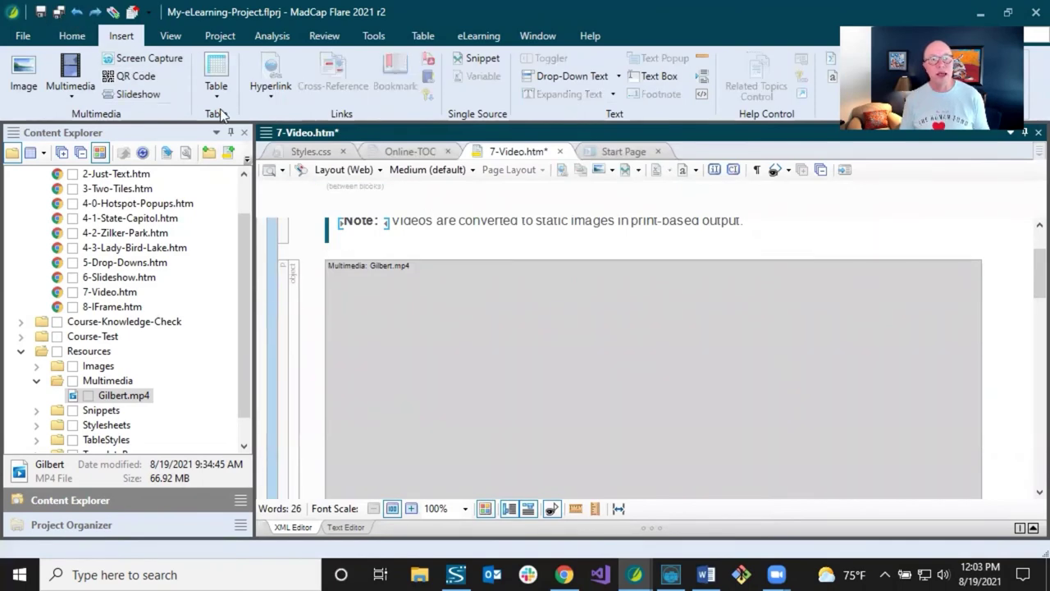
Save the topic, apply the object.YouTubeWidth style class to the Sample Movie 1 video, and save again.
left_click(58, 11)
scroll(489, 283, "down", 2)
scroll(489, 283, "down", 2)
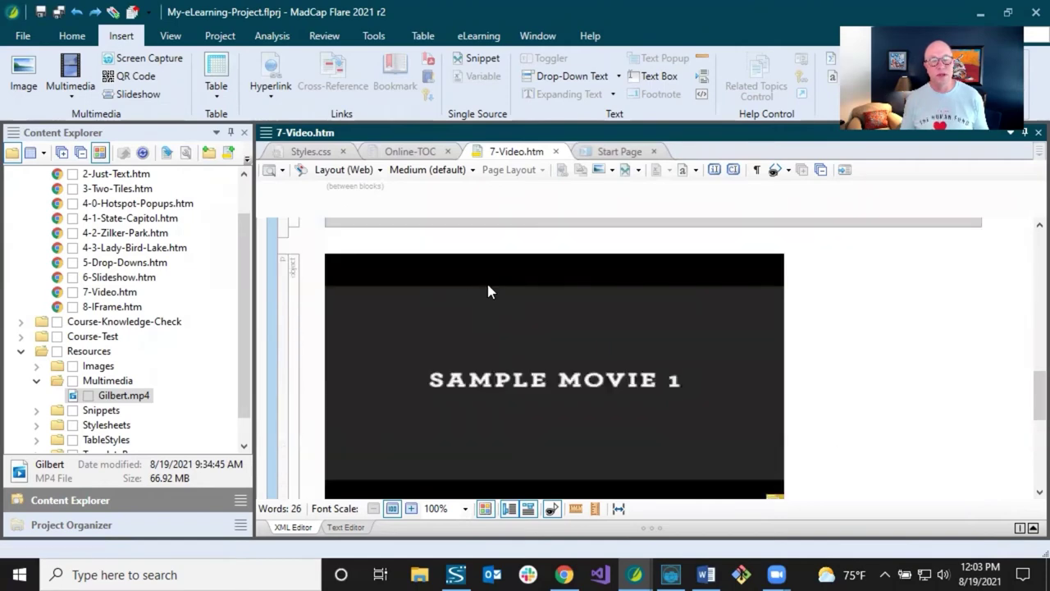
scroll(534, 308, "down", 1)
scroll(536, 308, "up", 1)
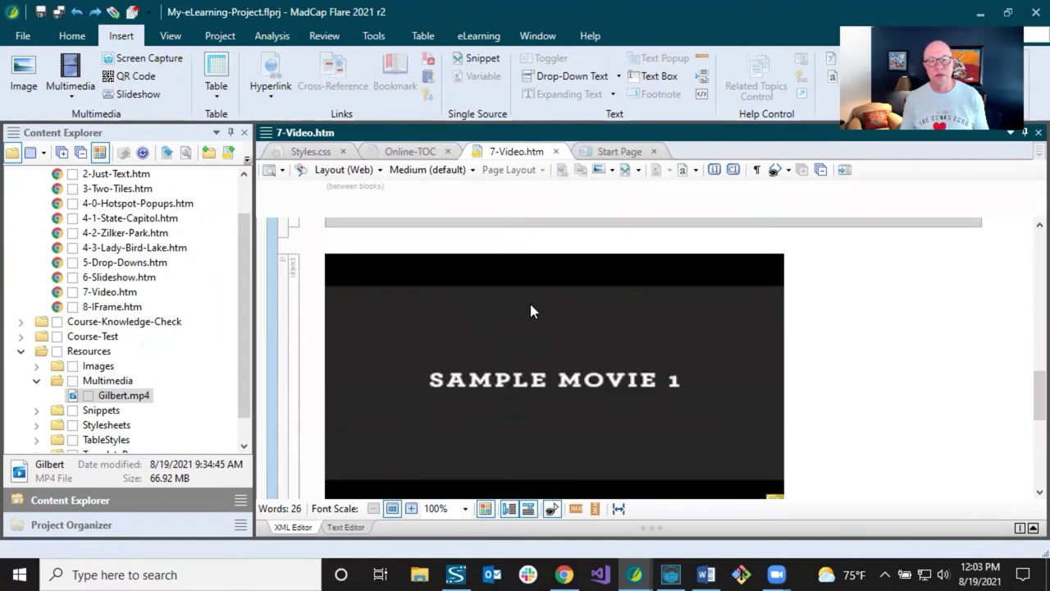
left_click(531, 310)
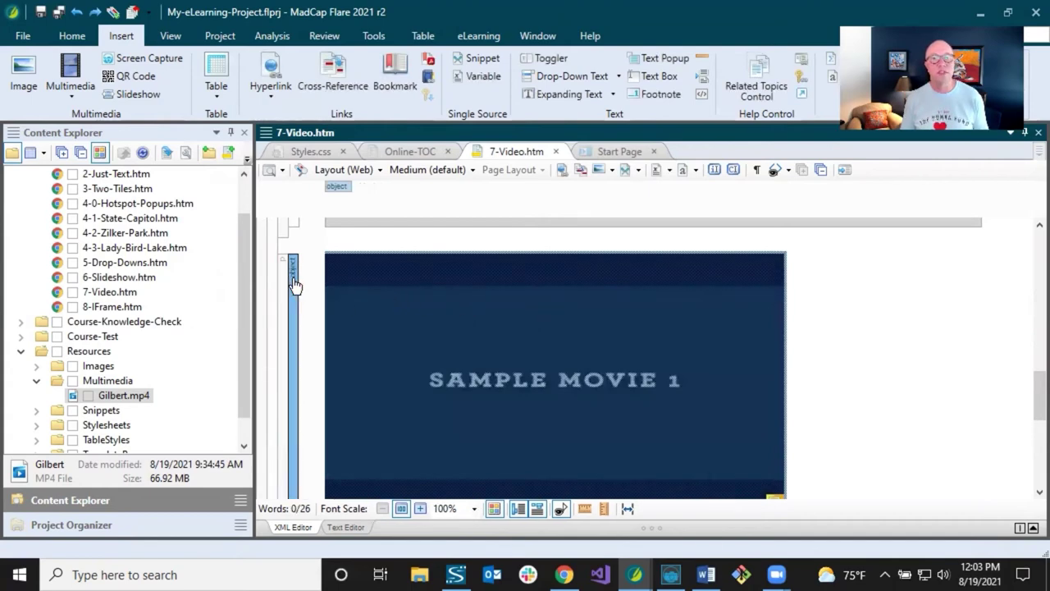
left_click(79, 36)
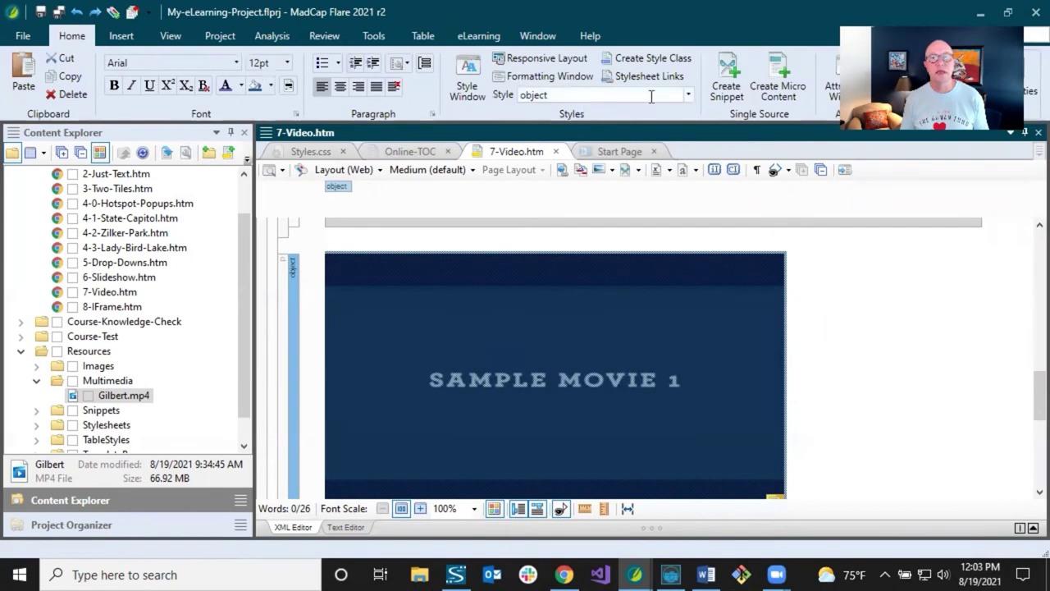
left_click(688, 95)
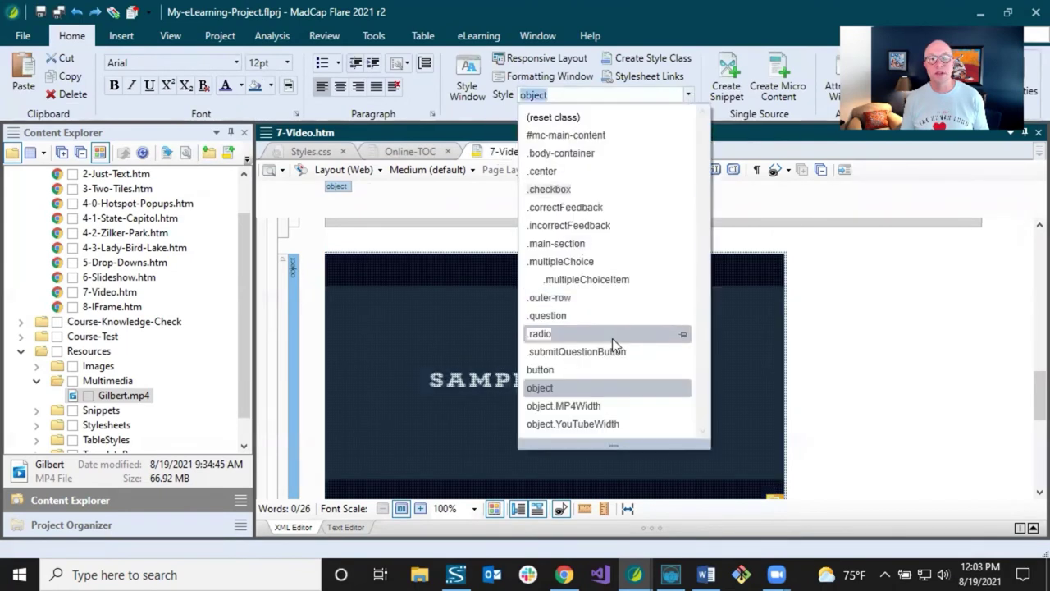
left_click(571, 423)
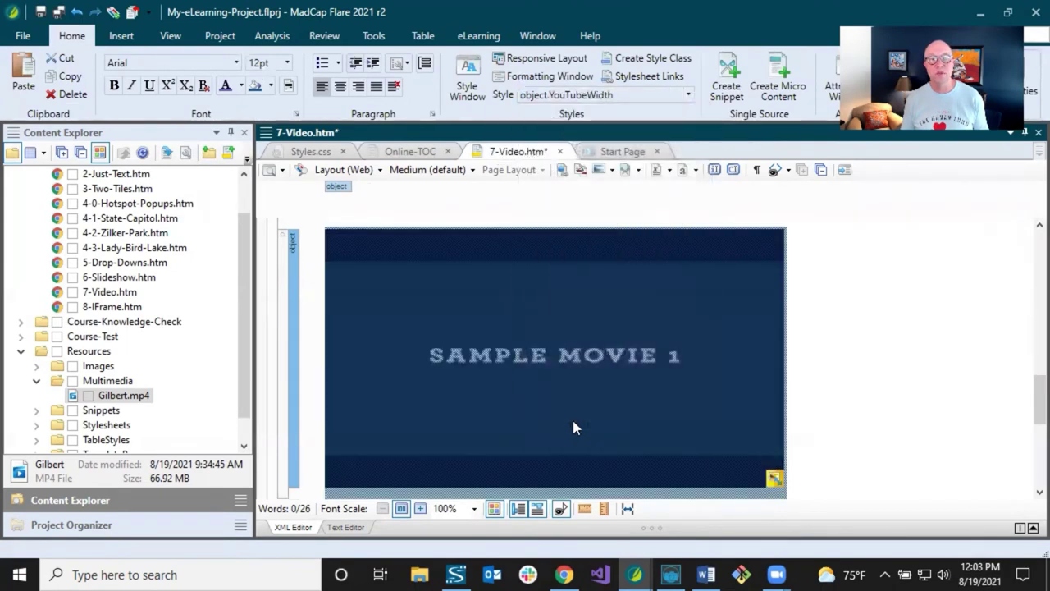
left_click(813, 371)
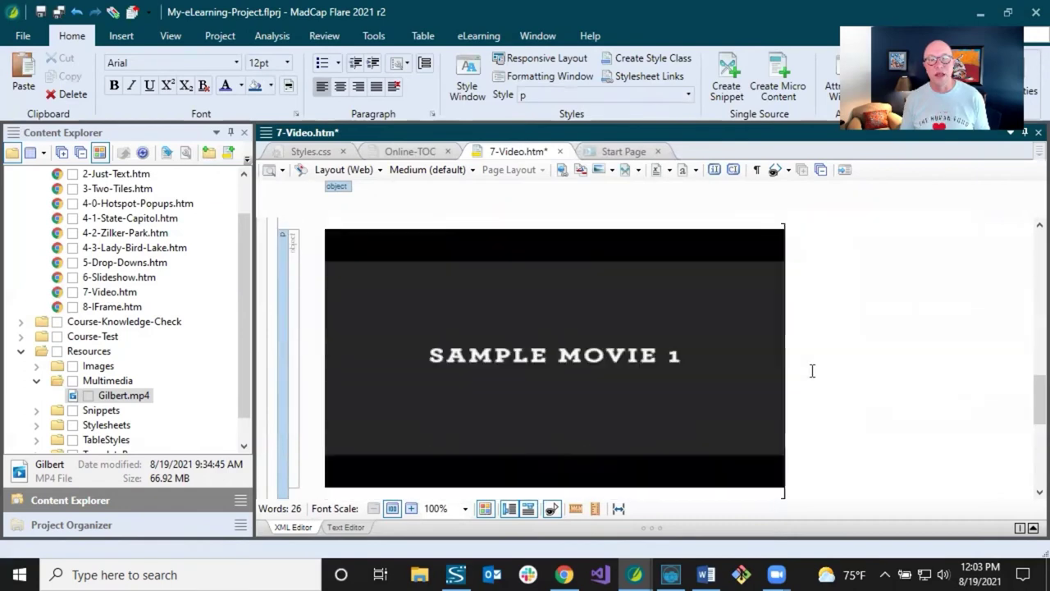
left_click(58, 12)
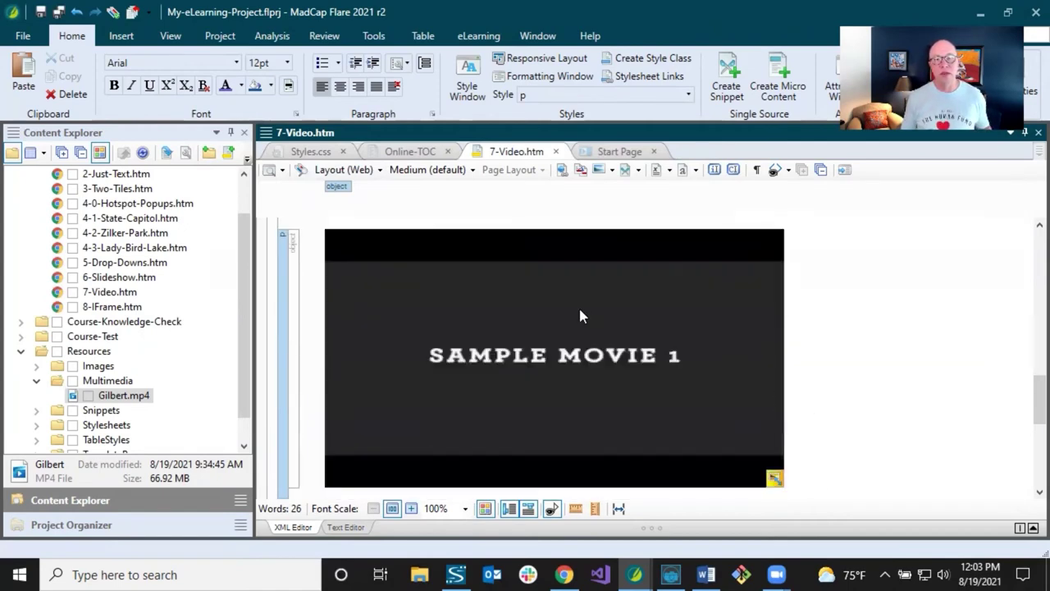
Reset the Sample Movie 1 video's own width and height to (default) in its multimedia properties and save.
right_click(577, 311)
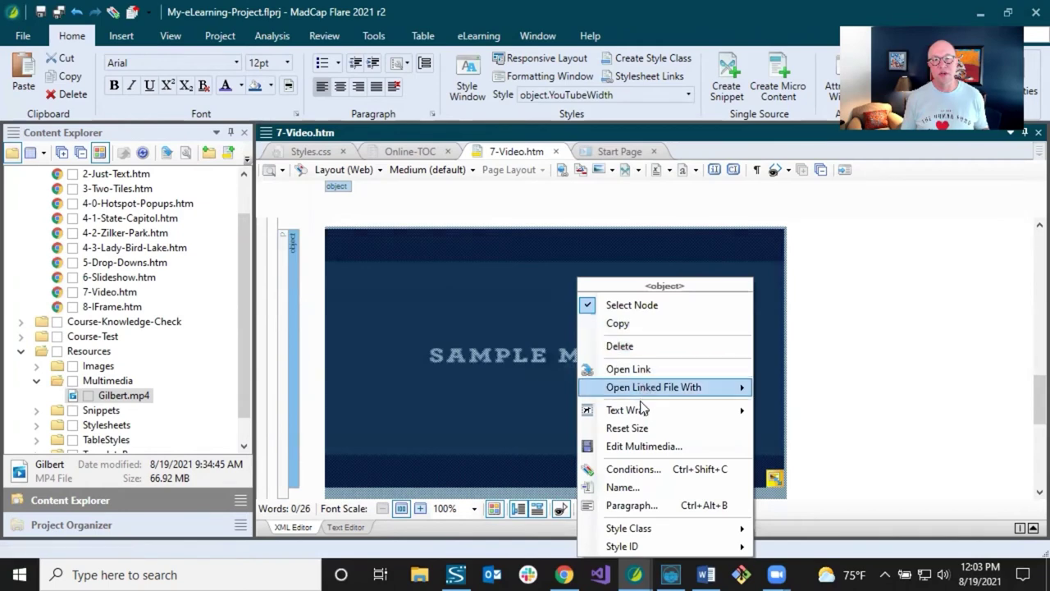
left_click(640, 446)
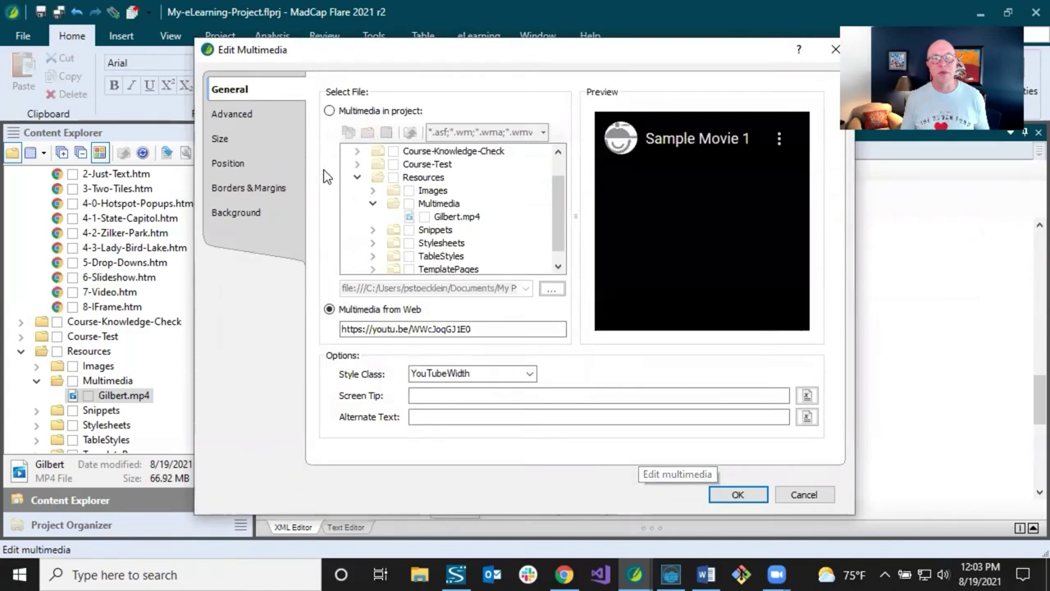
left_click(261, 139)
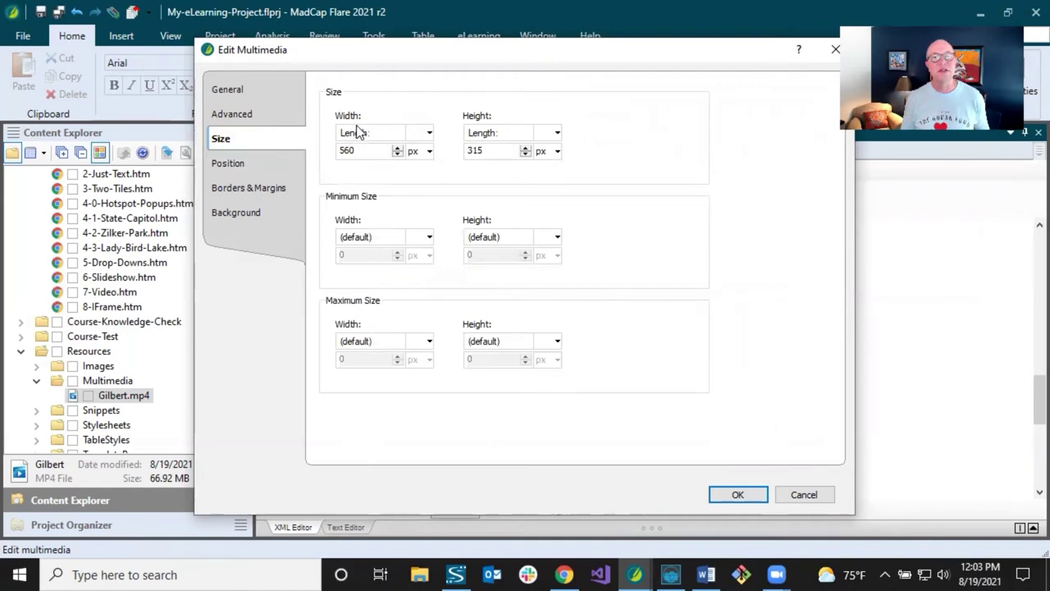
left_click(427, 134)
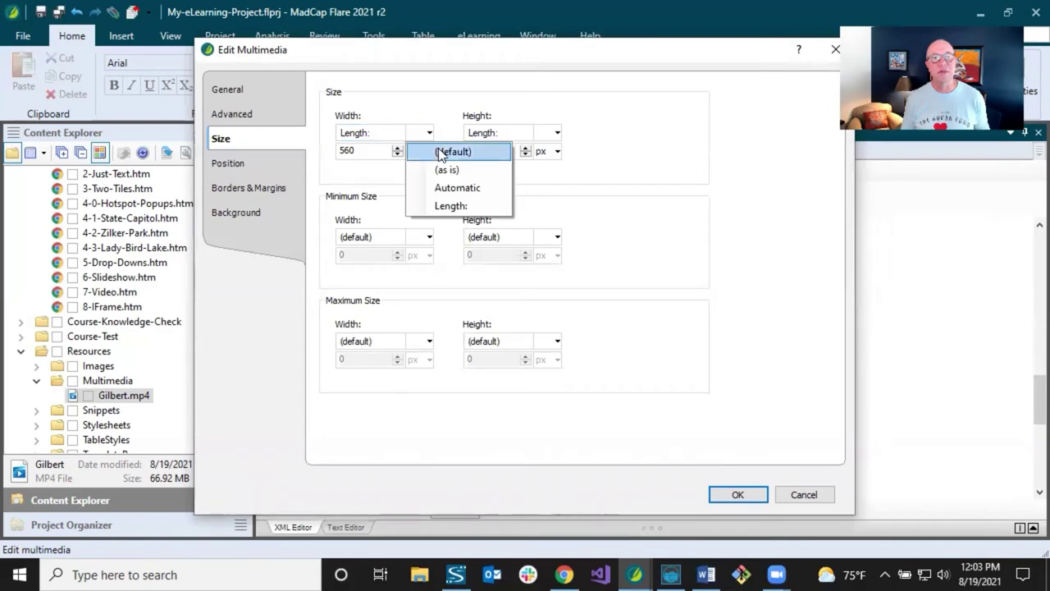
left_click(439, 151)
left_click(557, 133)
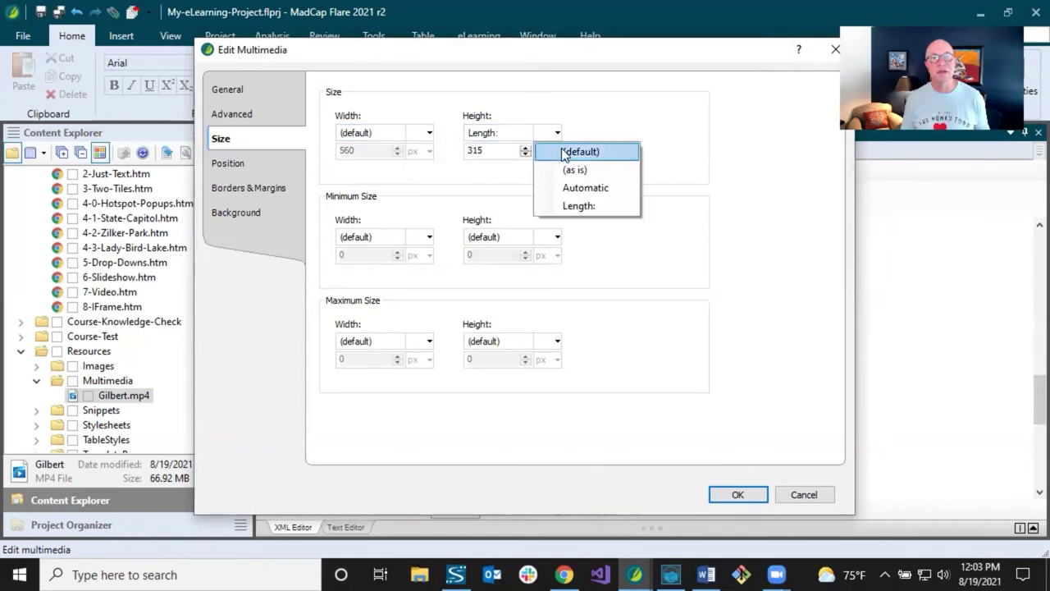
left_click(562, 151)
left_click(738, 493)
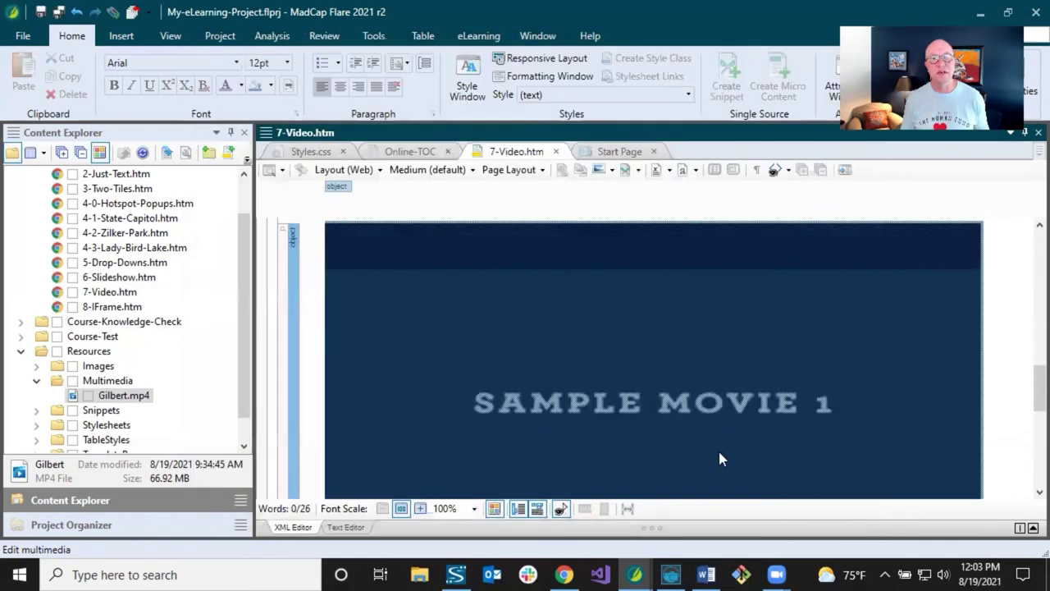
left_click(59, 12)
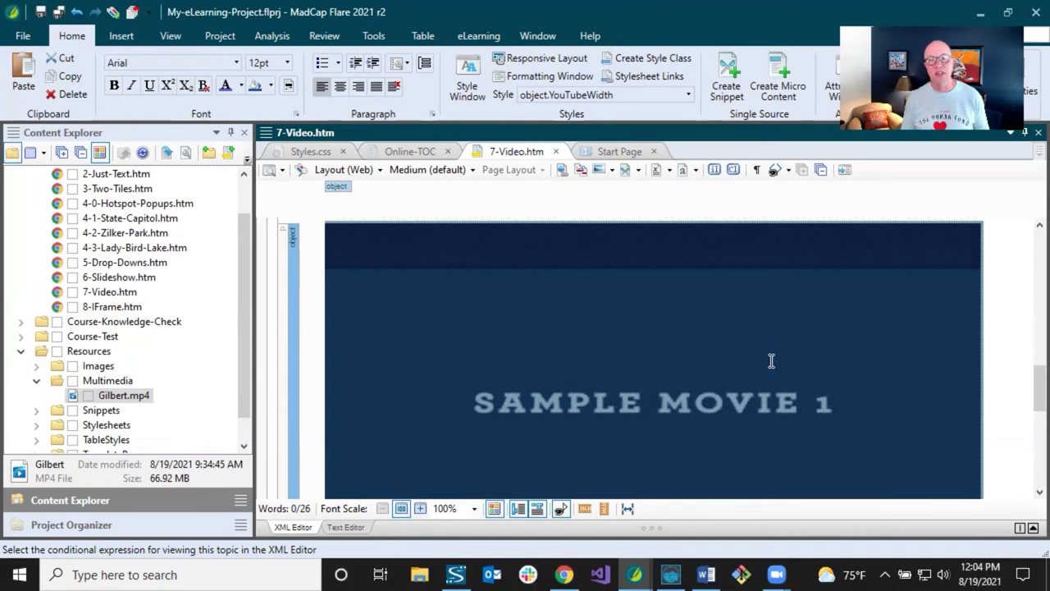
Try to build the Online-Course-With-Test target and select its entry in the builds list.
scroll(771, 361, "up", 2)
scroll(771, 358, "down", 1)
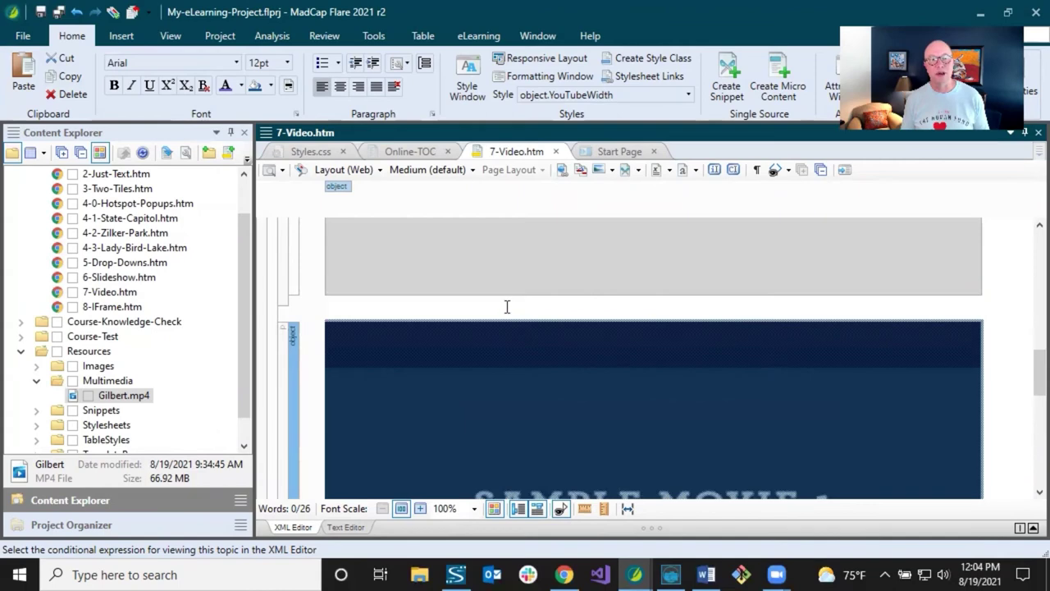
left_click(219, 35)
left_click(115, 96)
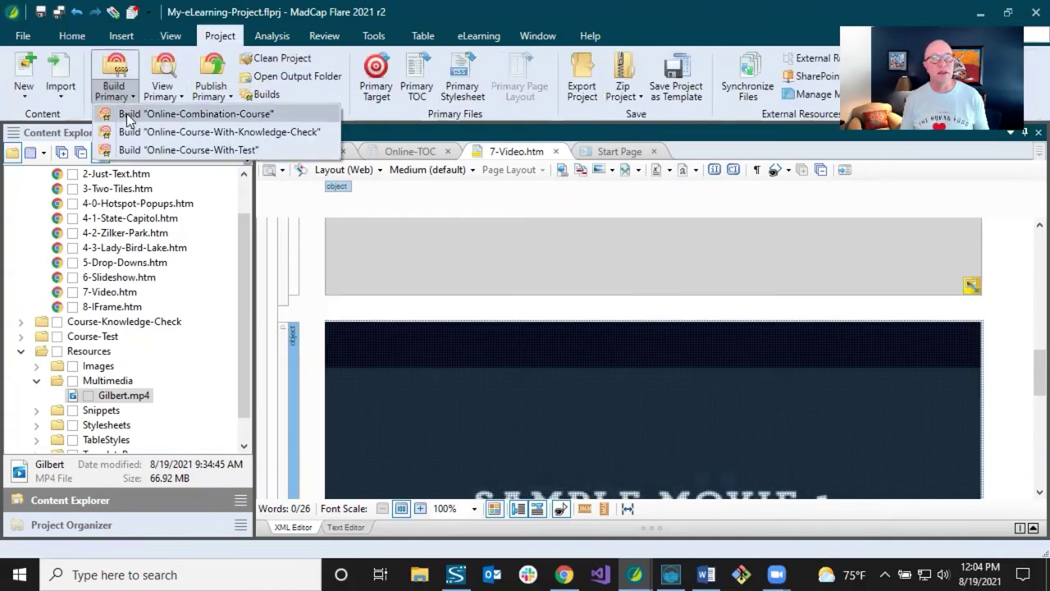
left_click(134, 153)
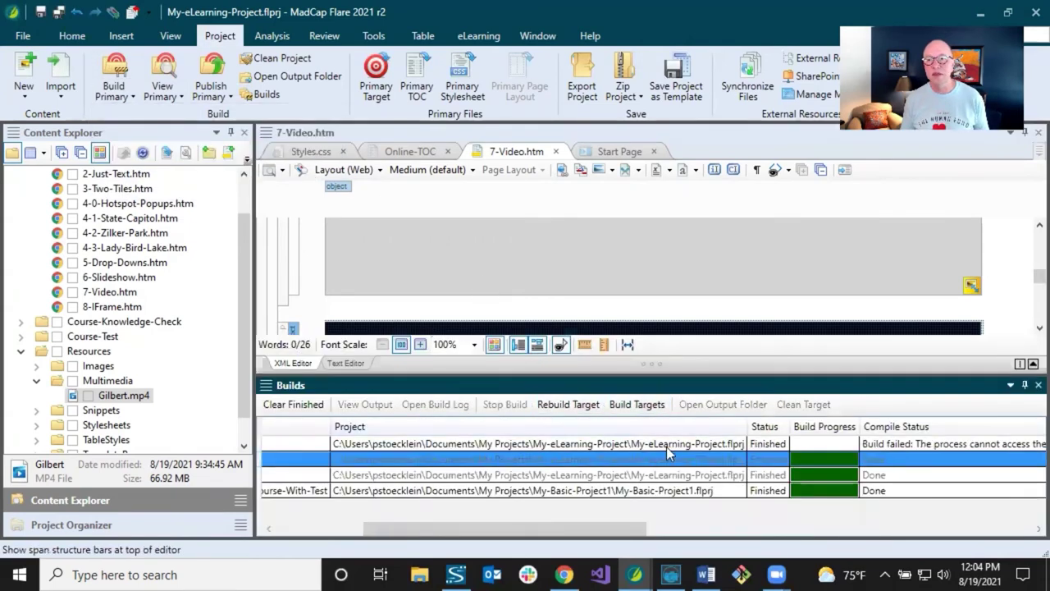
left_click(729, 443)
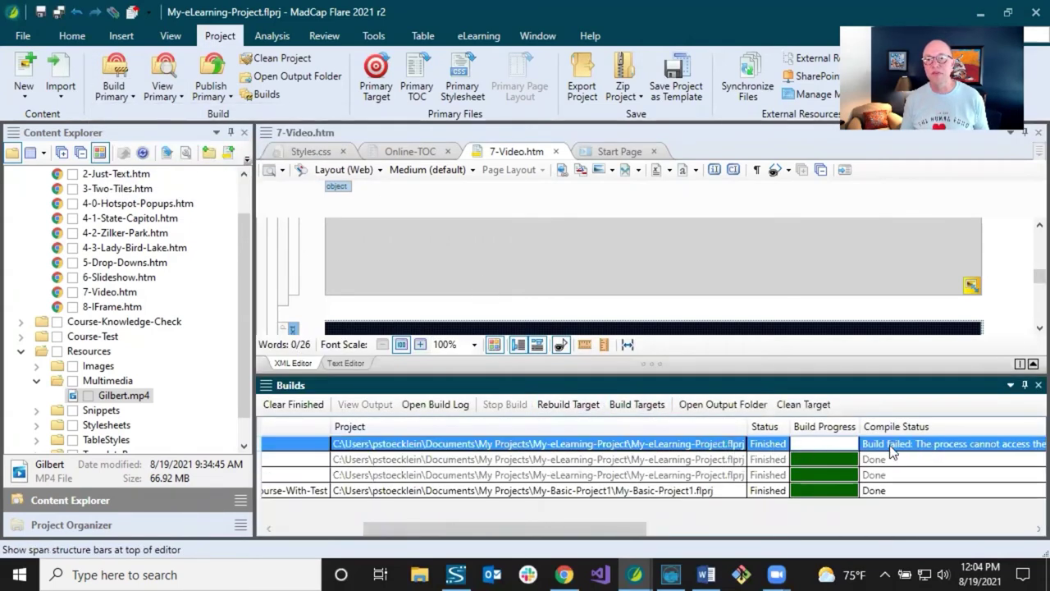
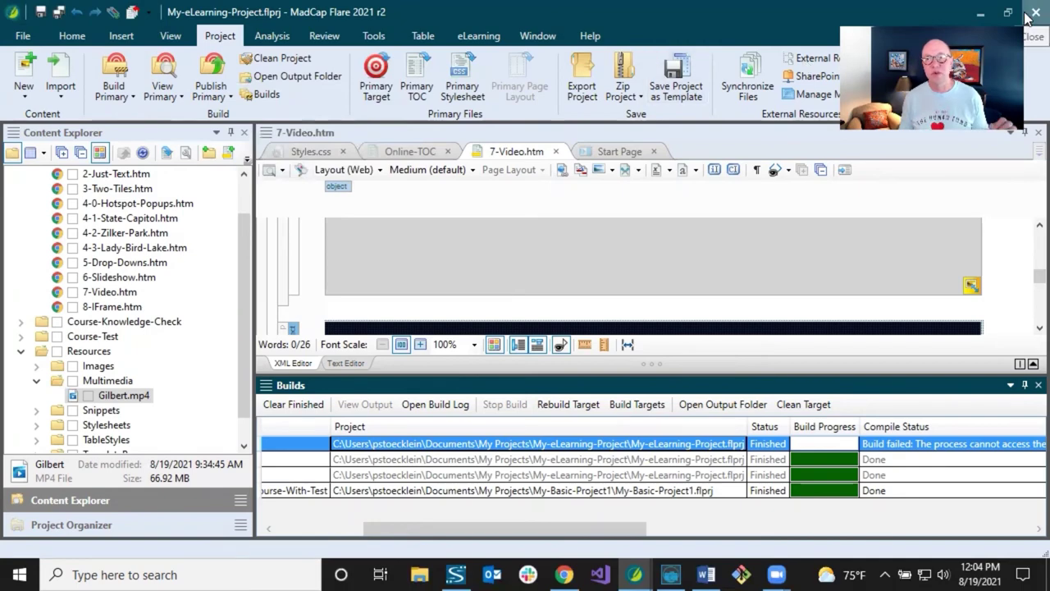
Restart Flare with My-eLearning-Project.flprj and build the Online-Course-With-Test target.
left_click(1027, 18)
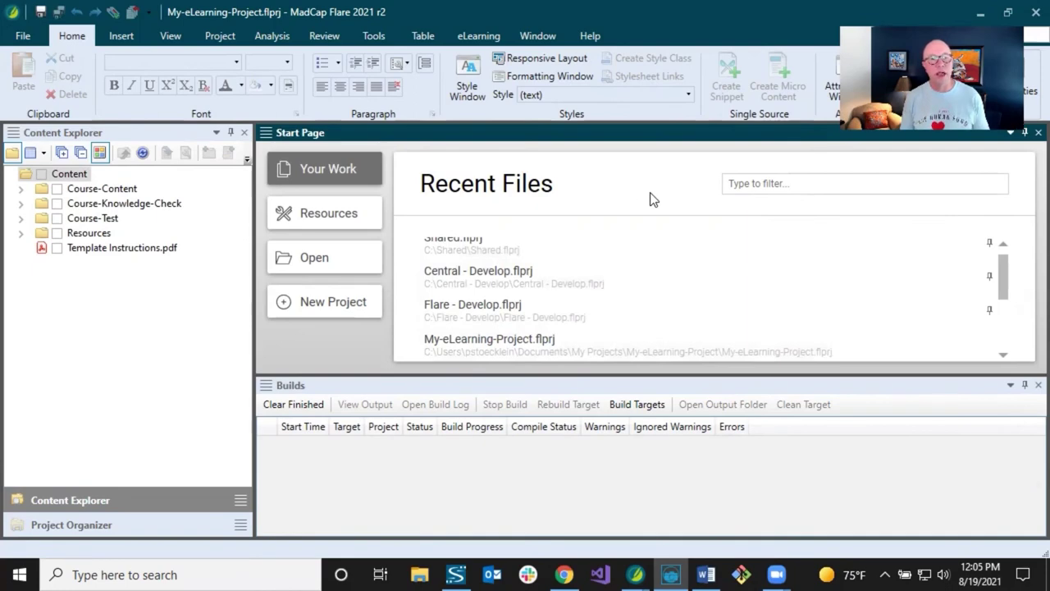
left_click(220, 36)
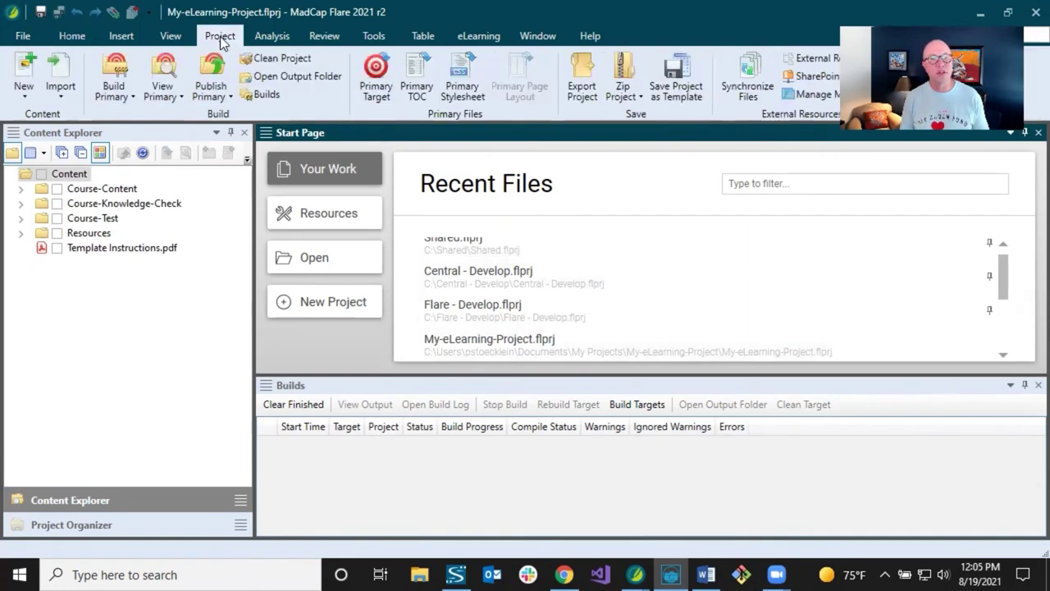
left_click(118, 96)
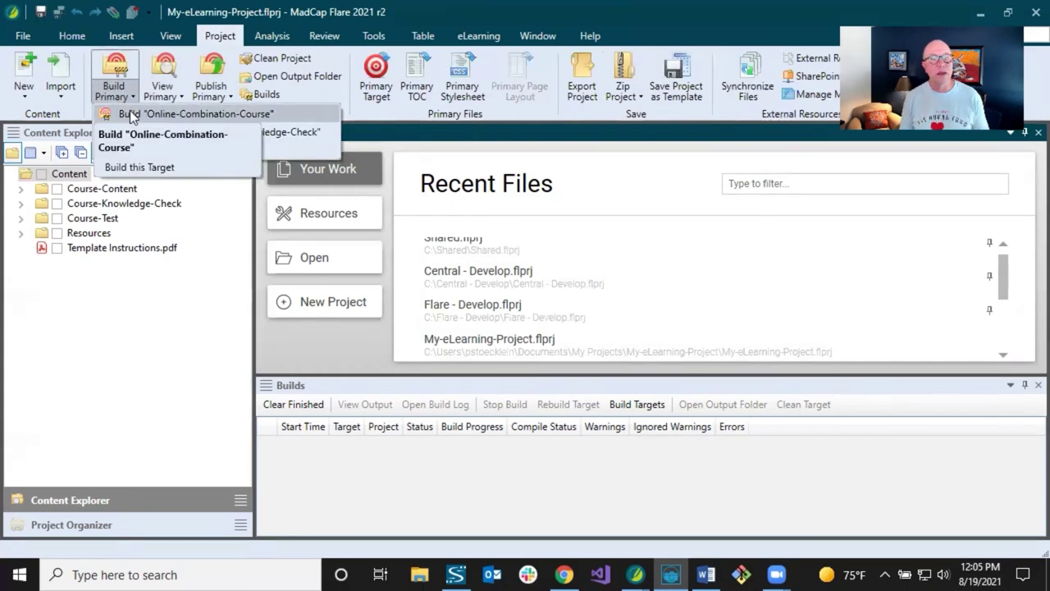
left_click(134, 149)
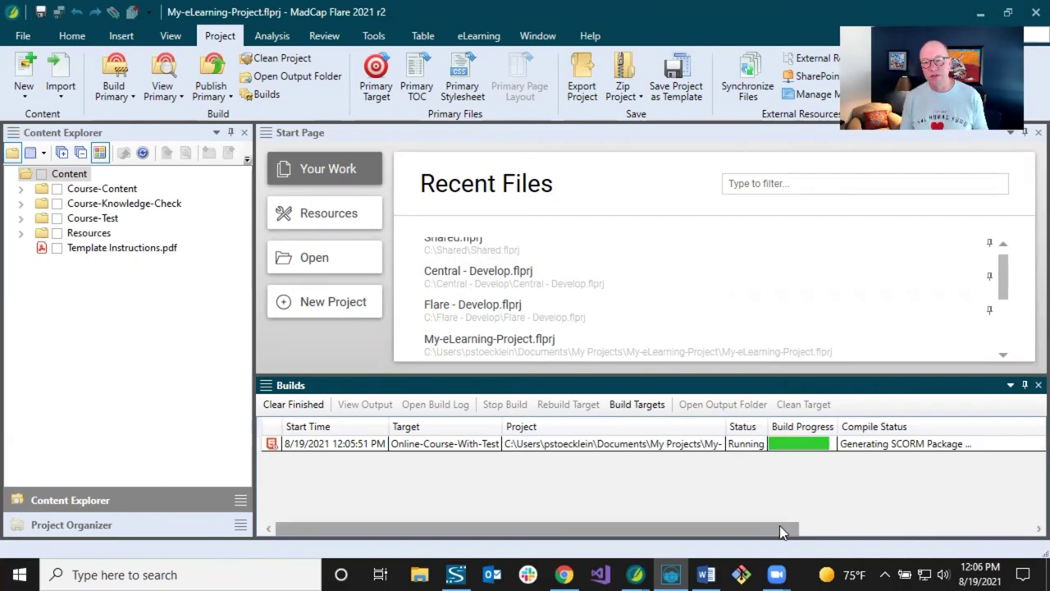
Open the finished Online-Course-With-Test output, enlarge the browser window, start the course and advance through its pages to the Video page.
double_click(602, 447)
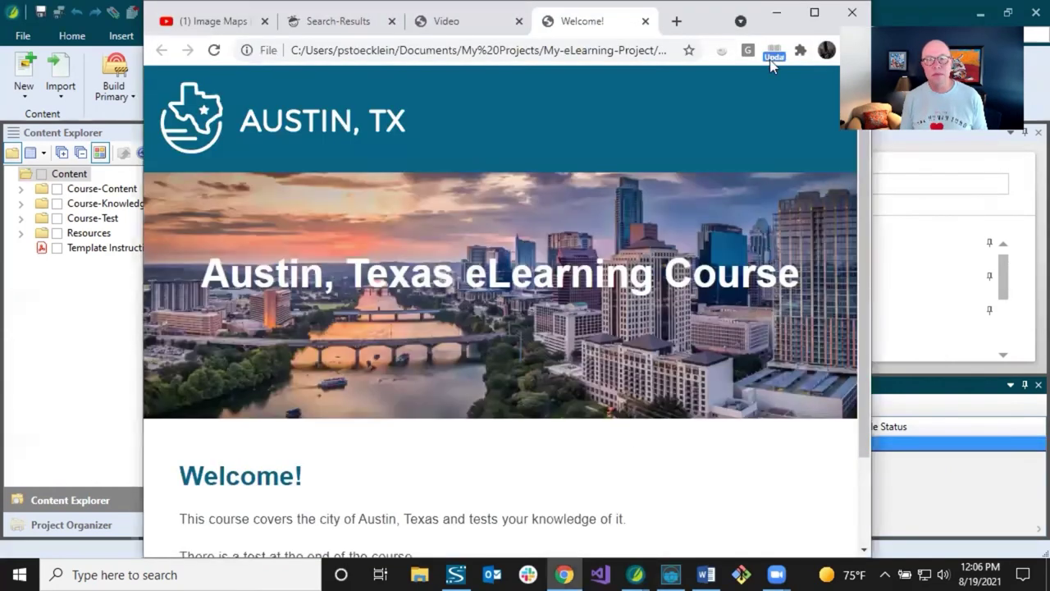
left_click(814, 15)
scroll(369, 232, "down", 3)
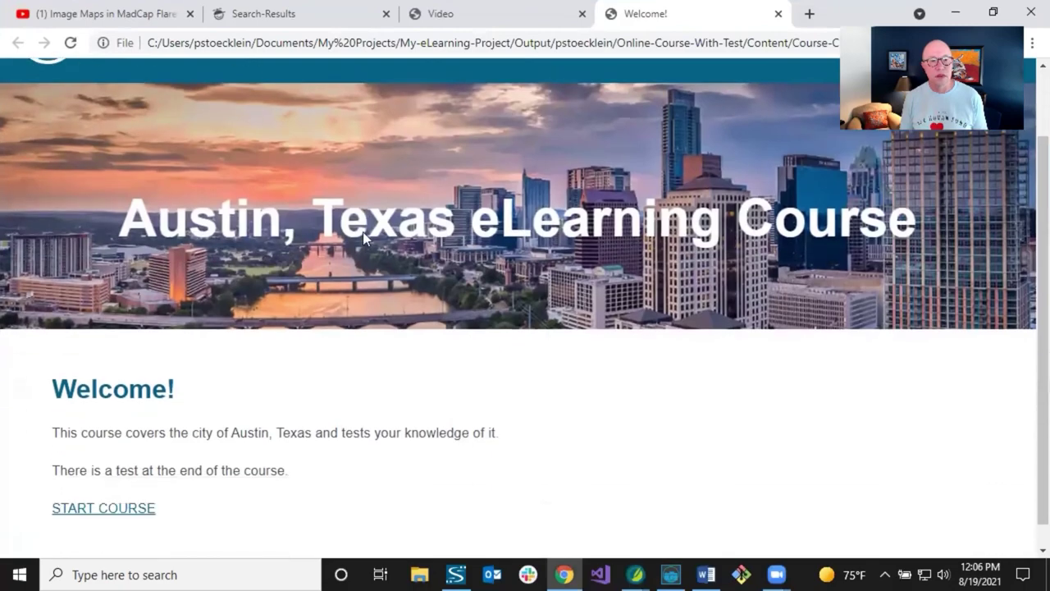
left_click(108, 485)
left_click(198, 431)
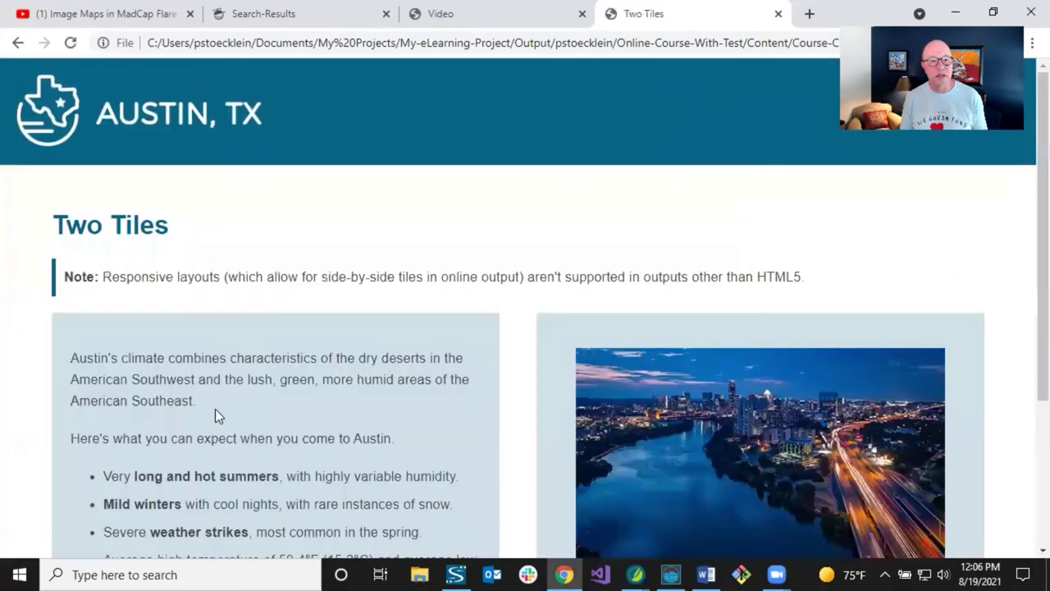
scroll(215, 415, "down", 3)
left_click(215, 497)
scroll(238, 443, "down", 4)
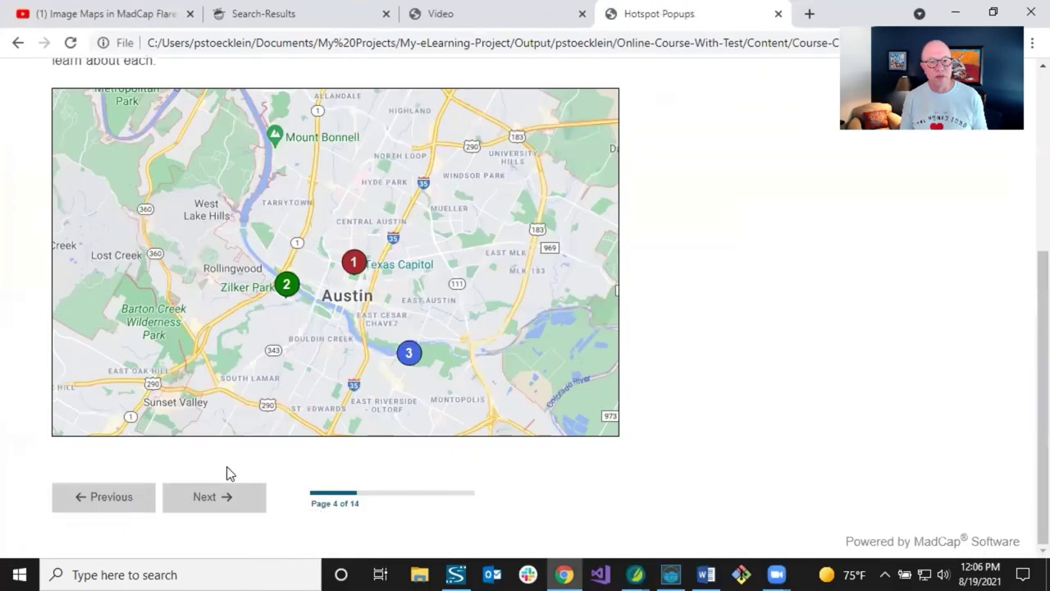
left_click(229, 497)
left_click(221, 497)
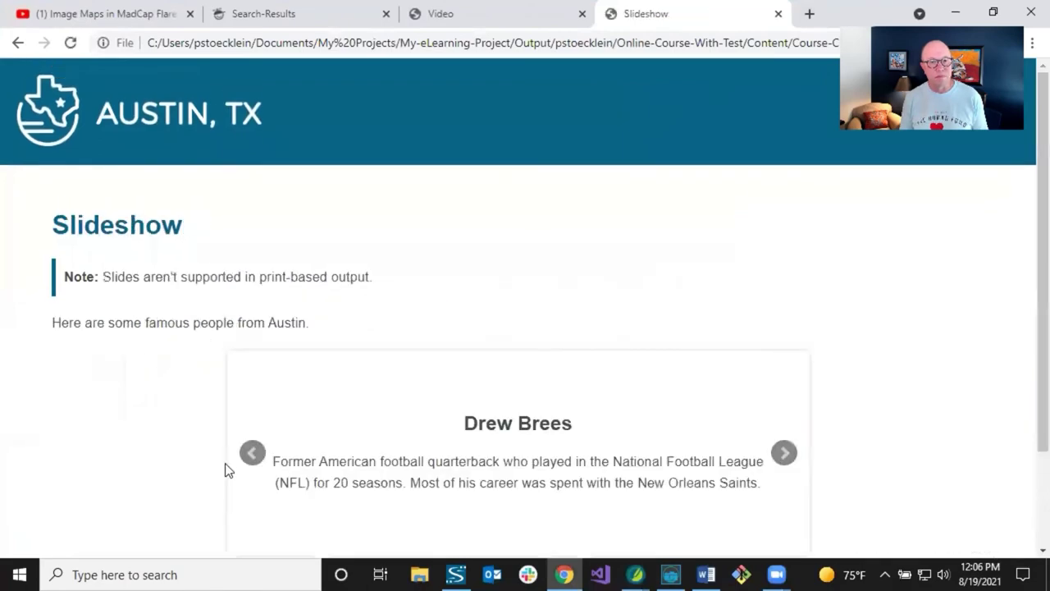
scroll(300, 421, "down", 3)
left_click(246, 494)
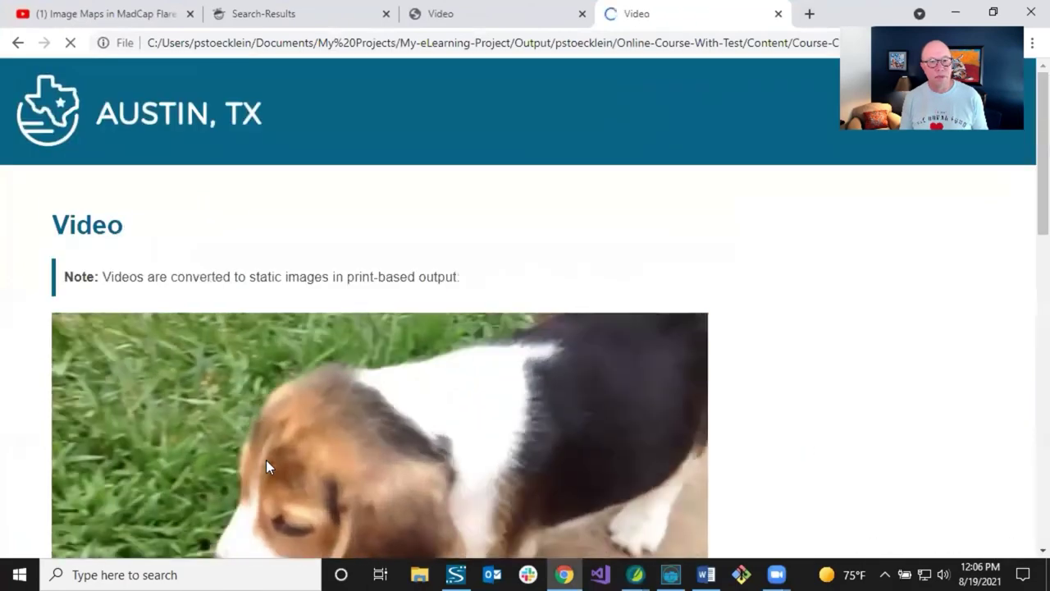
Examine the displayed sizes of the puppy video and the Sample Movie 1 YouTube video on the output's Video page.
scroll(271, 461, "down", 3)
scroll(307, 417, "up", 1)
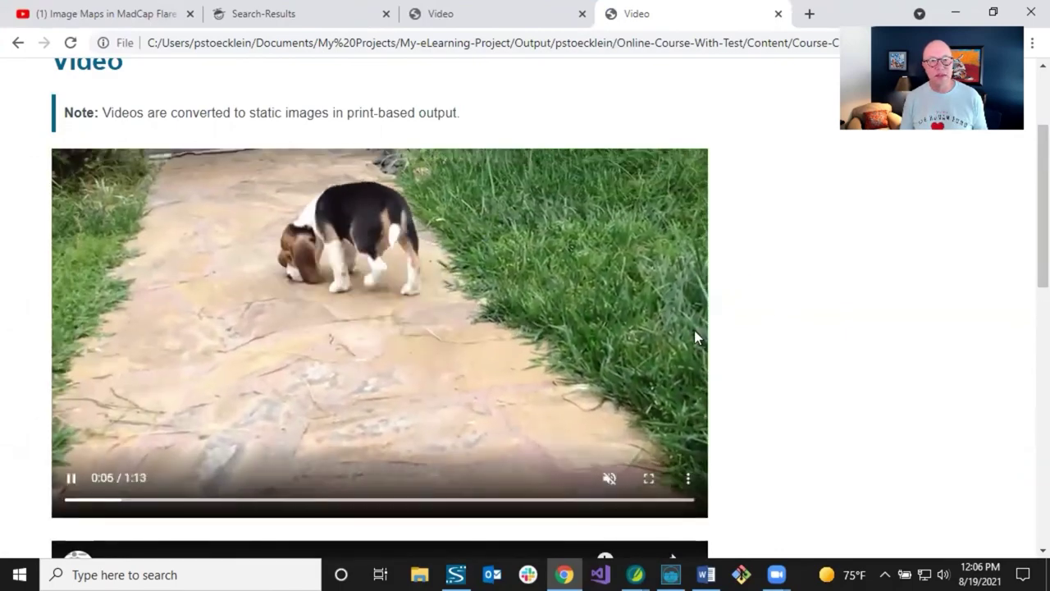
scroll(792, 375, "down", 4)
scroll(792, 375, "down", 1)
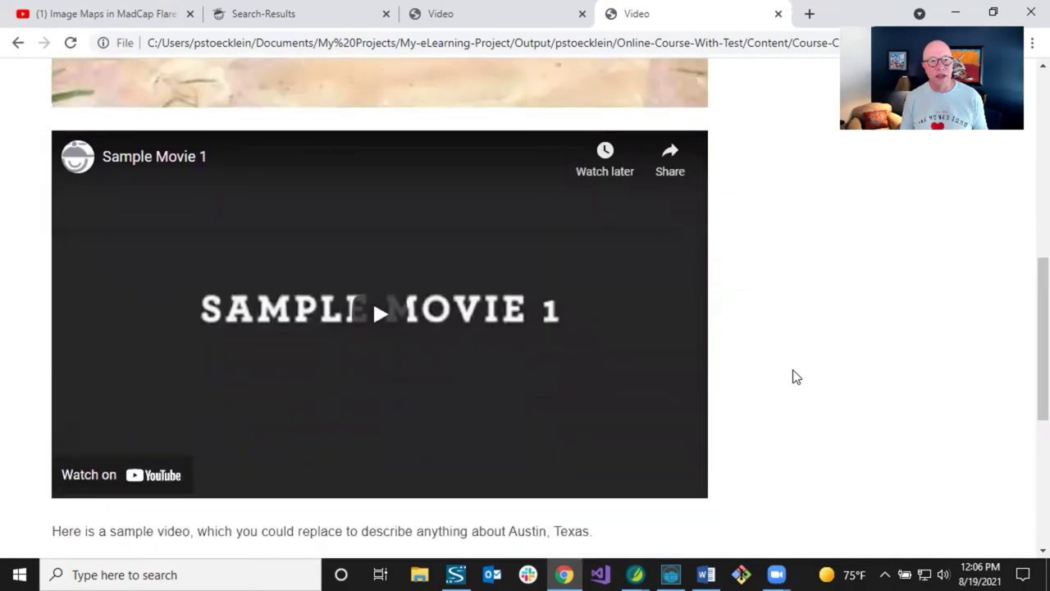
scroll(722, 355, "up", 3)
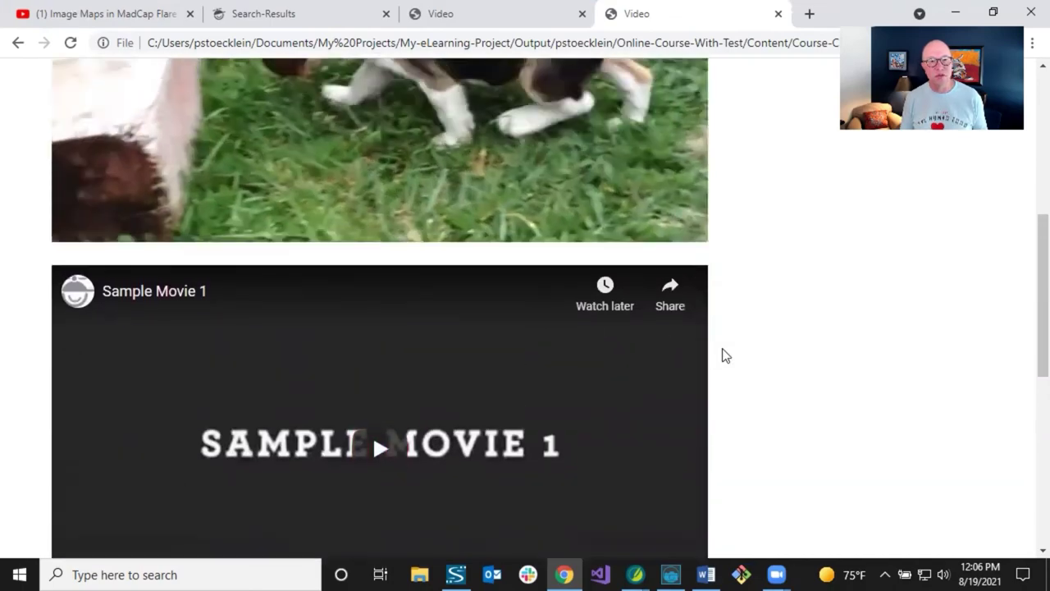
scroll(730, 355, "down", 1)
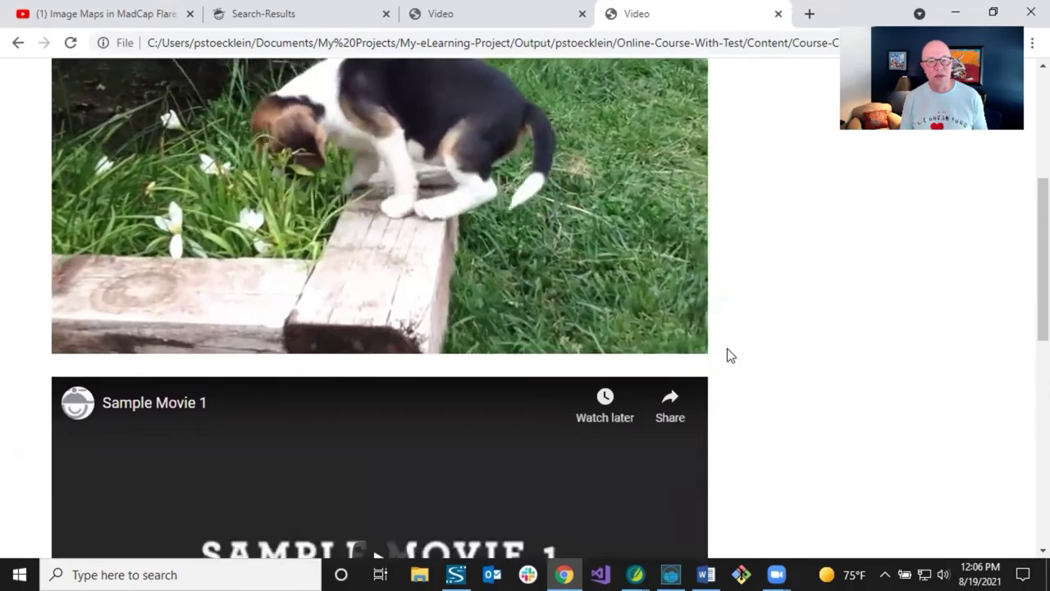
scroll(730, 355, "up", 1)
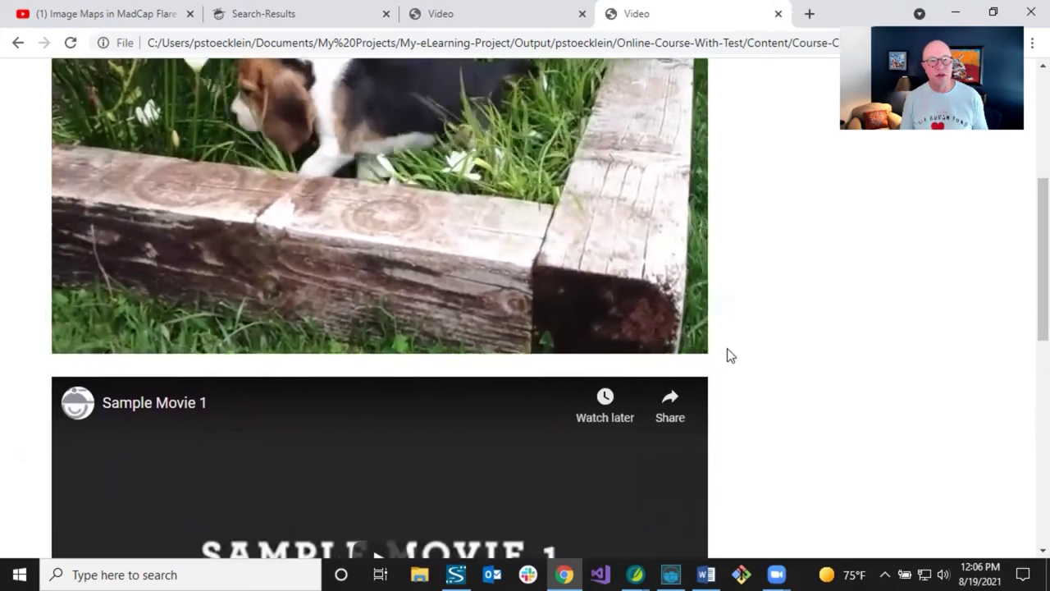
scroll(731, 355, "up", 3)
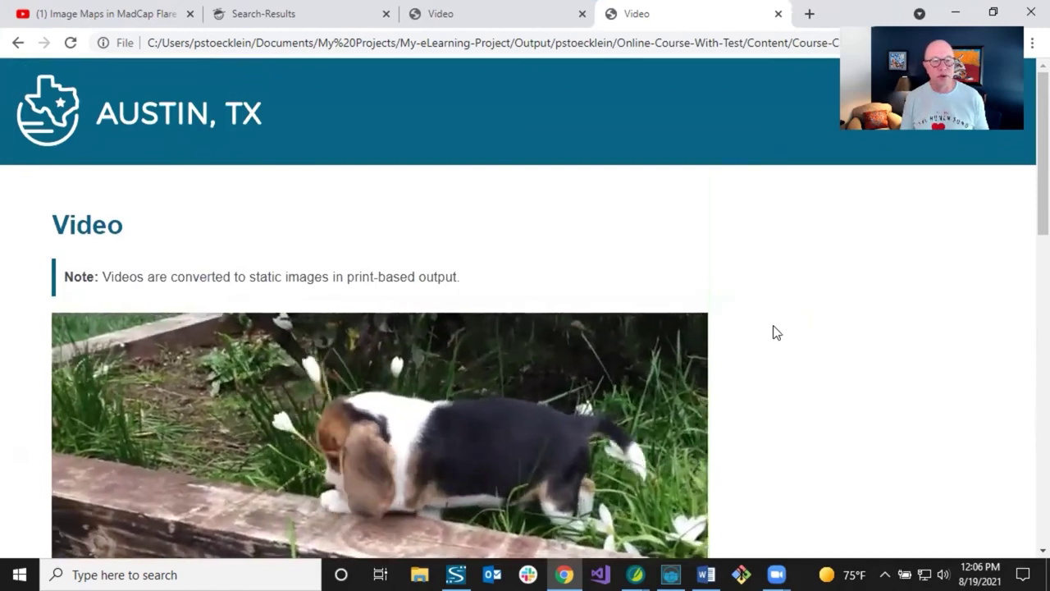
scroll(773, 330, "down", 2)
View the Flare online help's search results for "styles" in the browser.
mouse_move(448, 249)
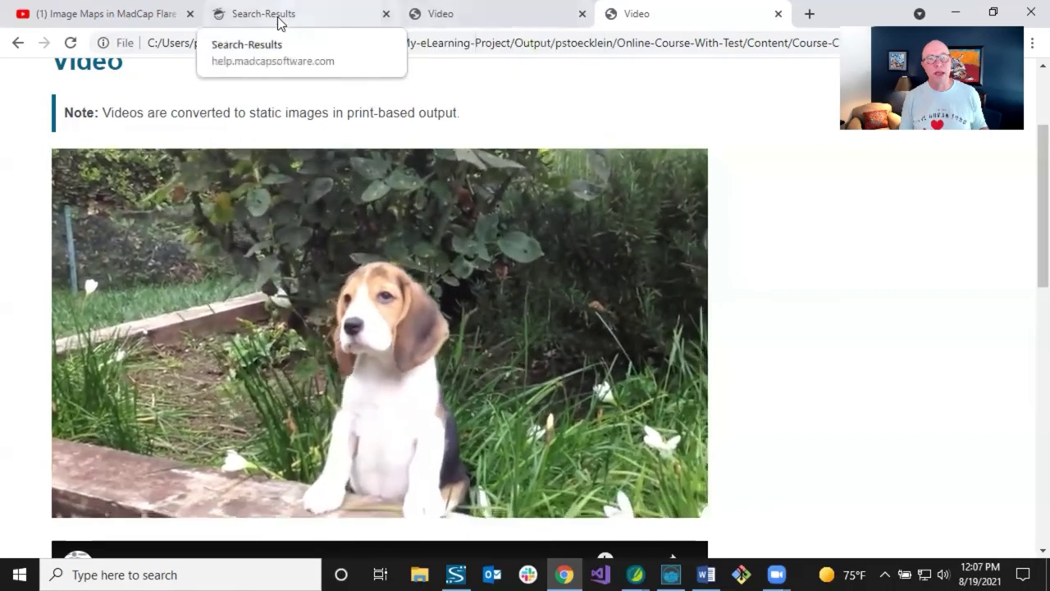
left_click(279, 18)
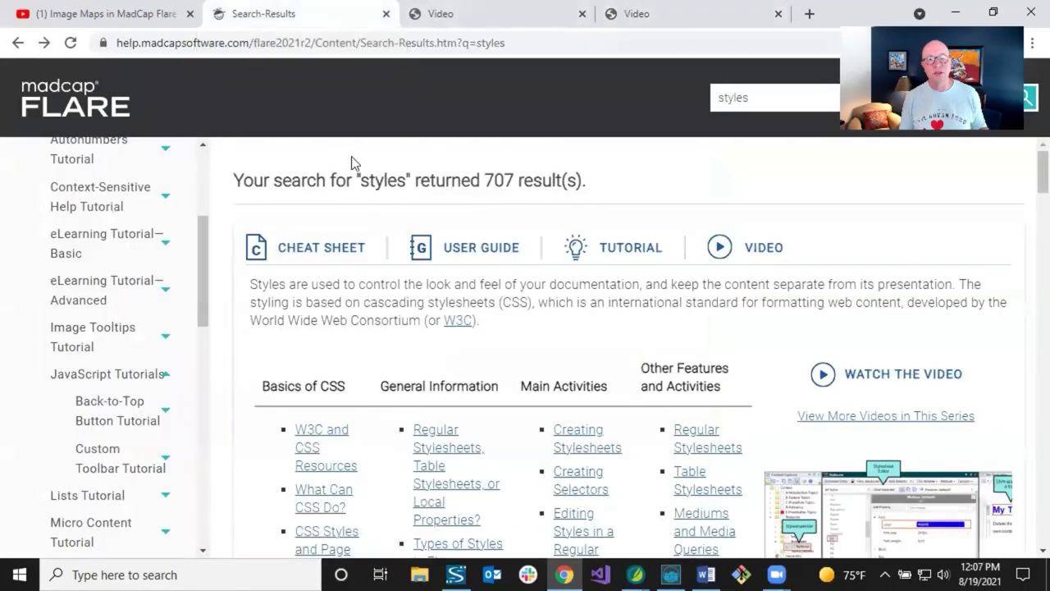
scroll(486, 269, "down", 1)
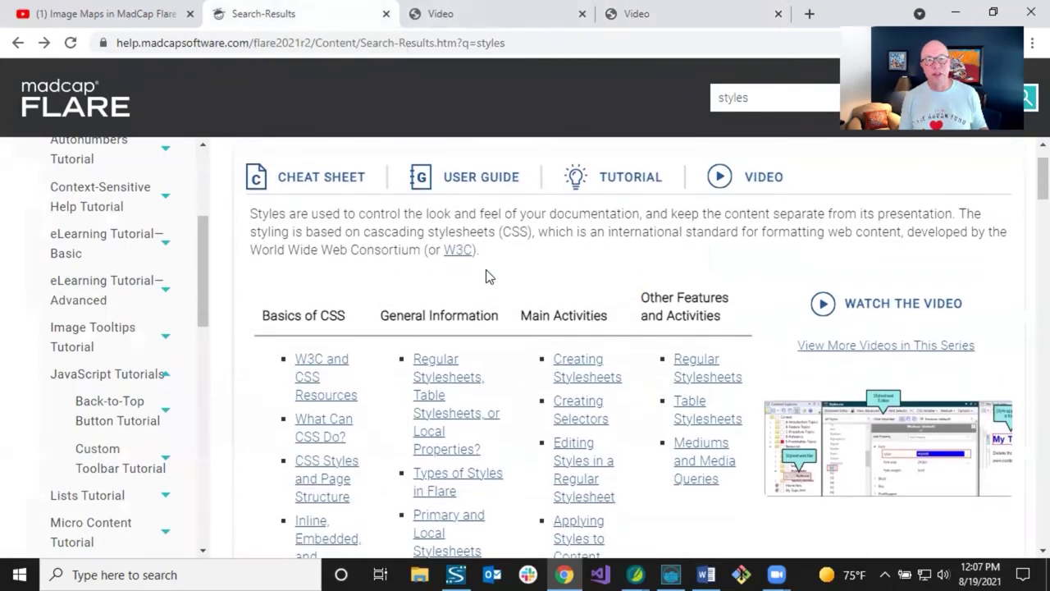
scroll(486, 269, "up", 1)
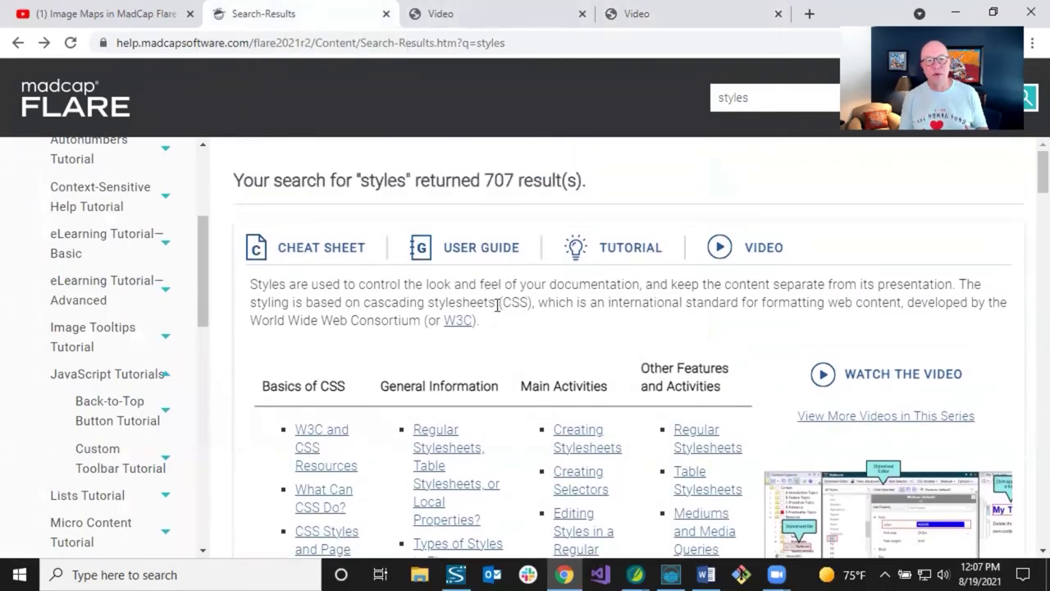
Switch to the My-eLearning-Project window in Flare, open 7-Video.htm from Course-Content, and close the builds list.
left_click(638, 573)
left_click(666, 494)
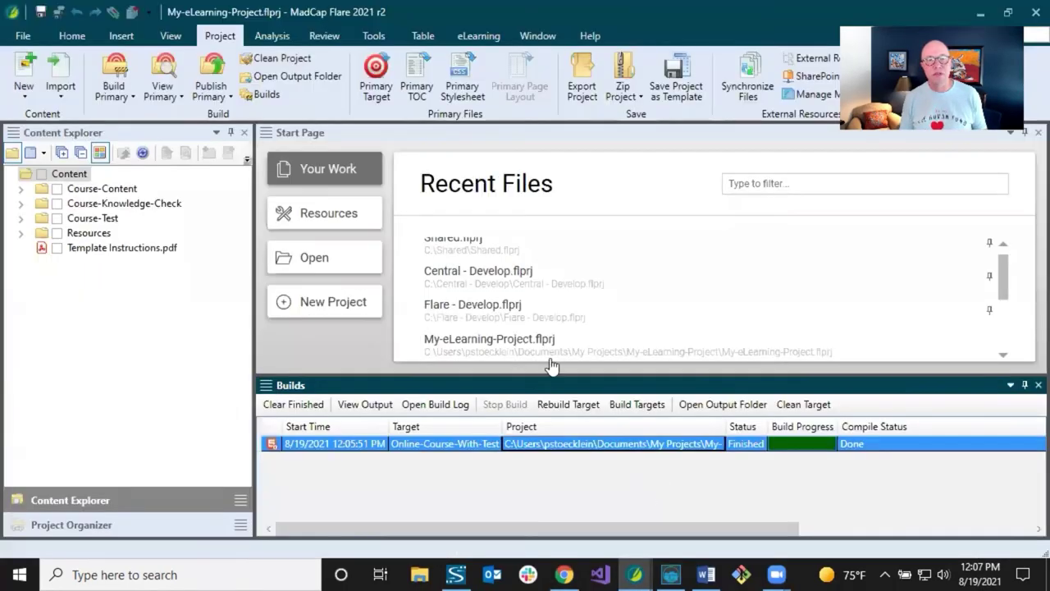
left_click(20, 188)
double_click(136, 336)
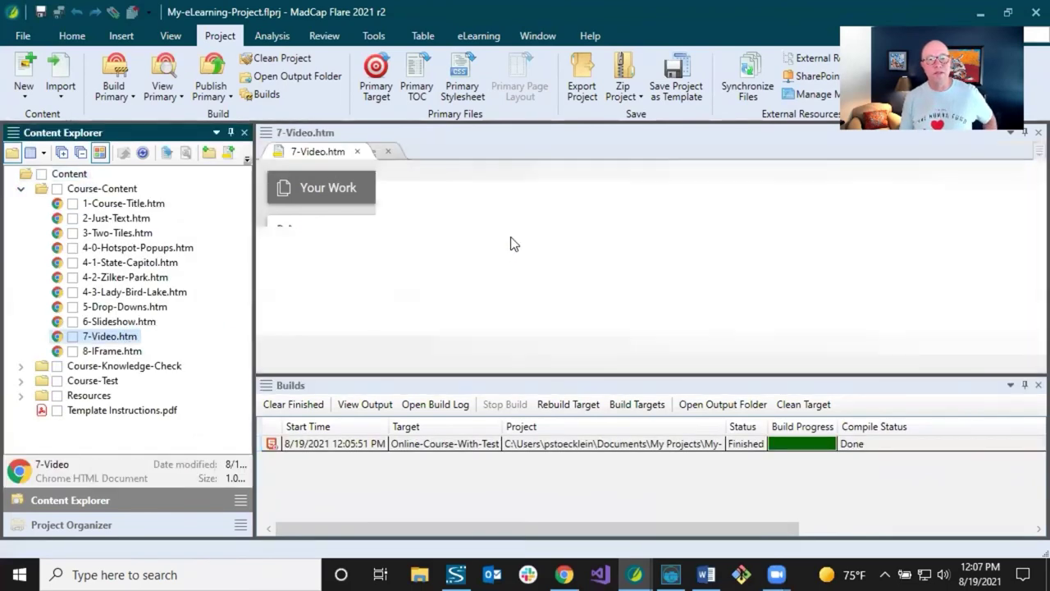
left_click(1038, 385)
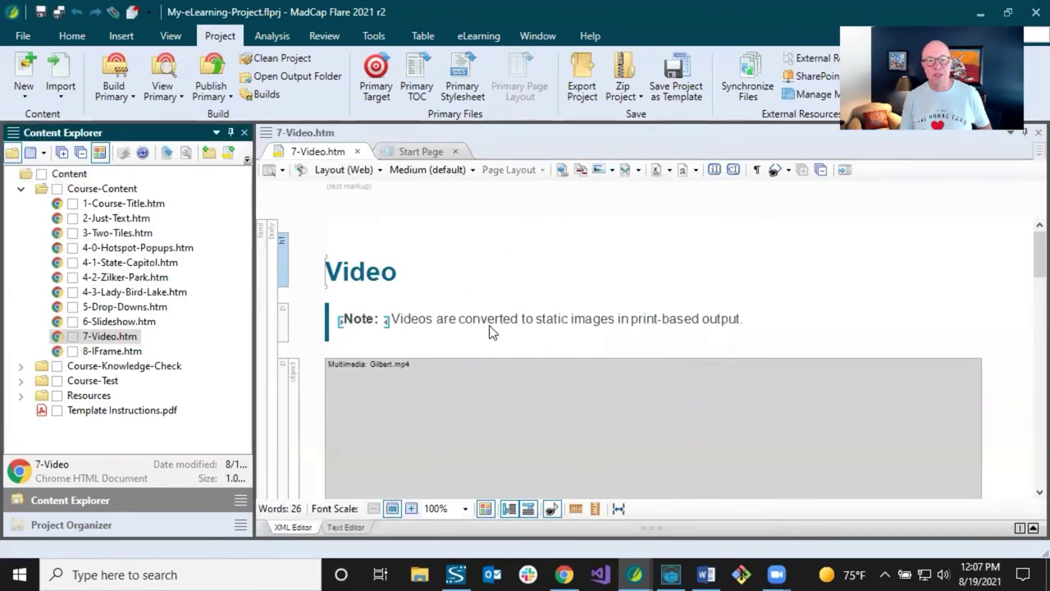
Inspect the position options in the Gilbert.mp4 video's multimedia properties and close them without making changes.
right_click(435, 382)
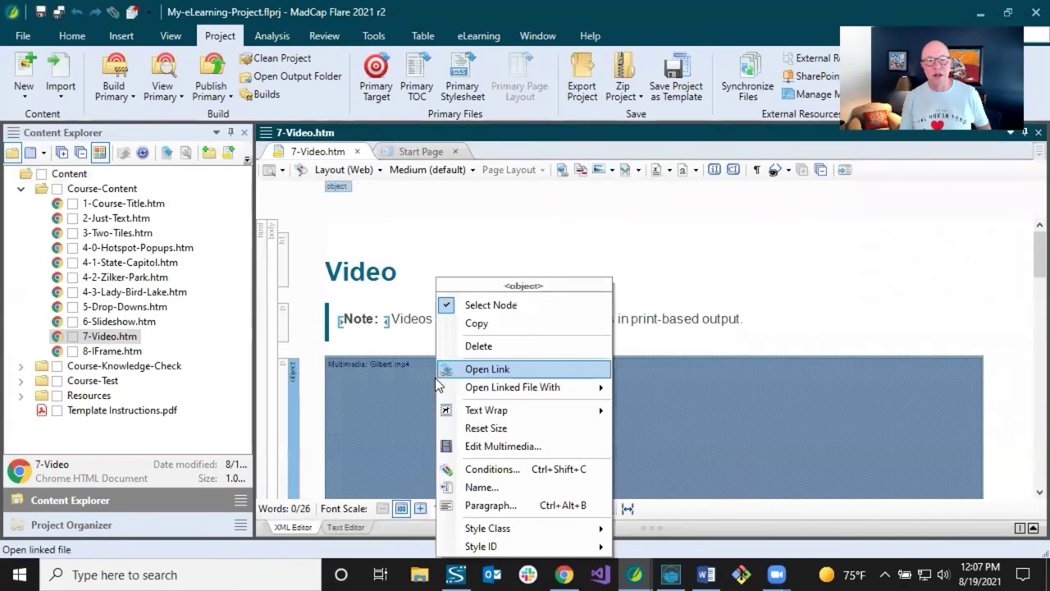
left_click(481, 446)
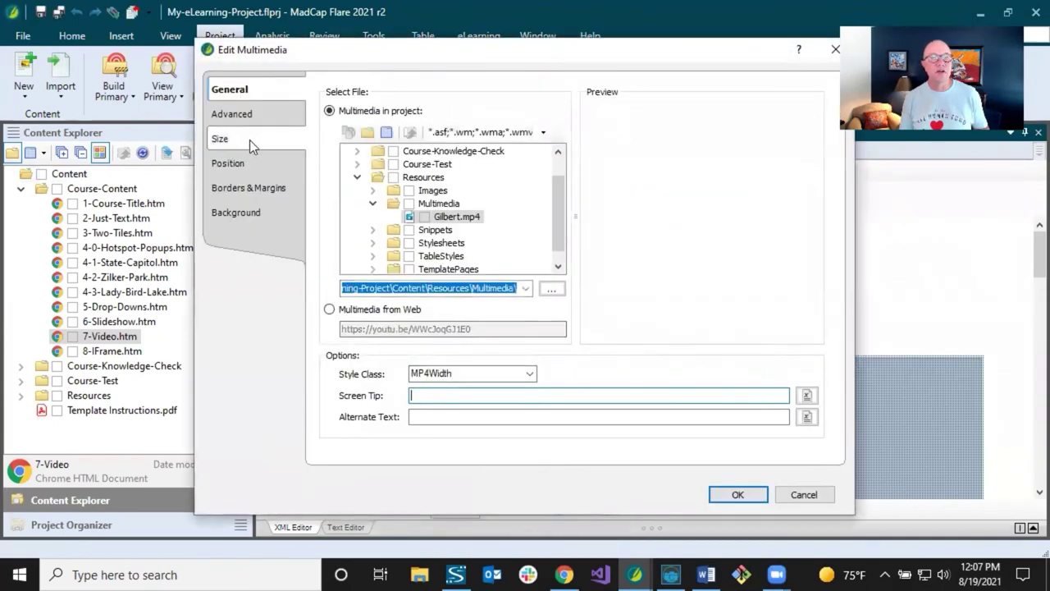
left_click(251, 163)
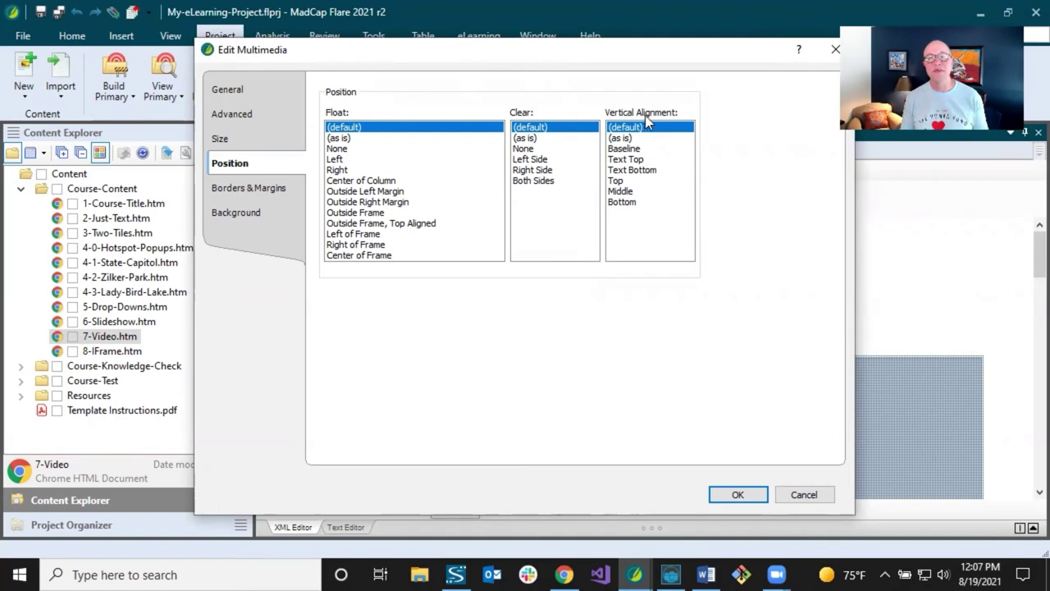
left_click(806, 496)
left_click(604, 319)
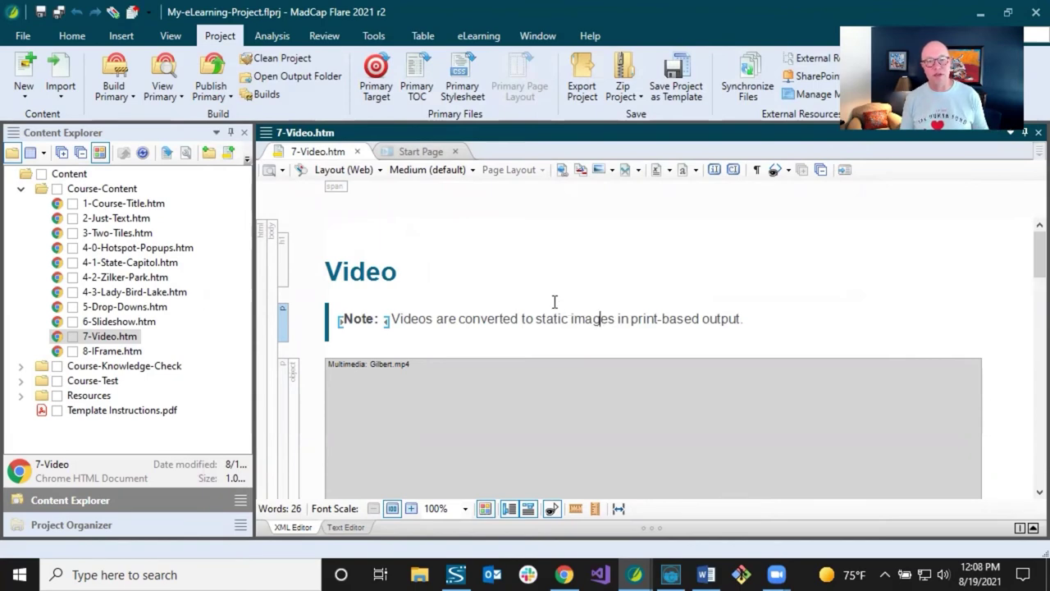
Switch to the Flare help results in the browser, narrow the window, and examine how the page layout adapts.
key("alt+Tab")
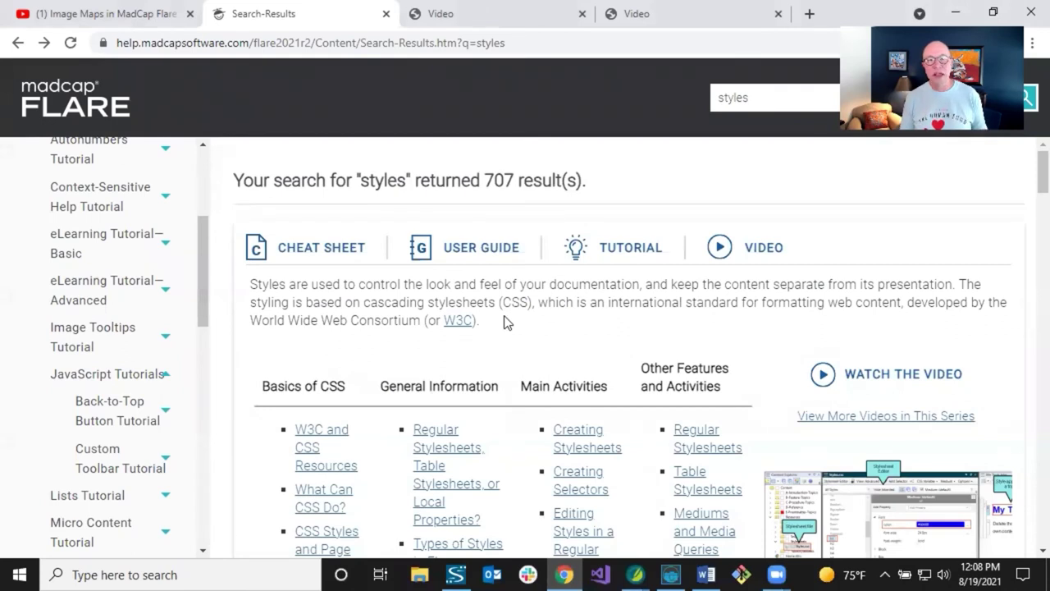
scroll(504, 322, "down", 1)
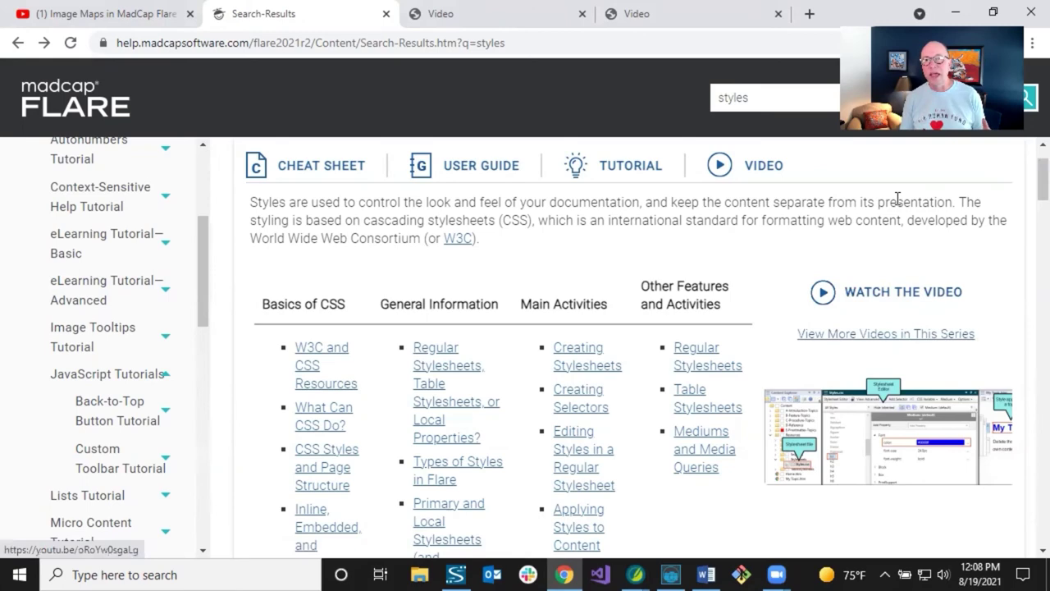
left_click(993, 12)
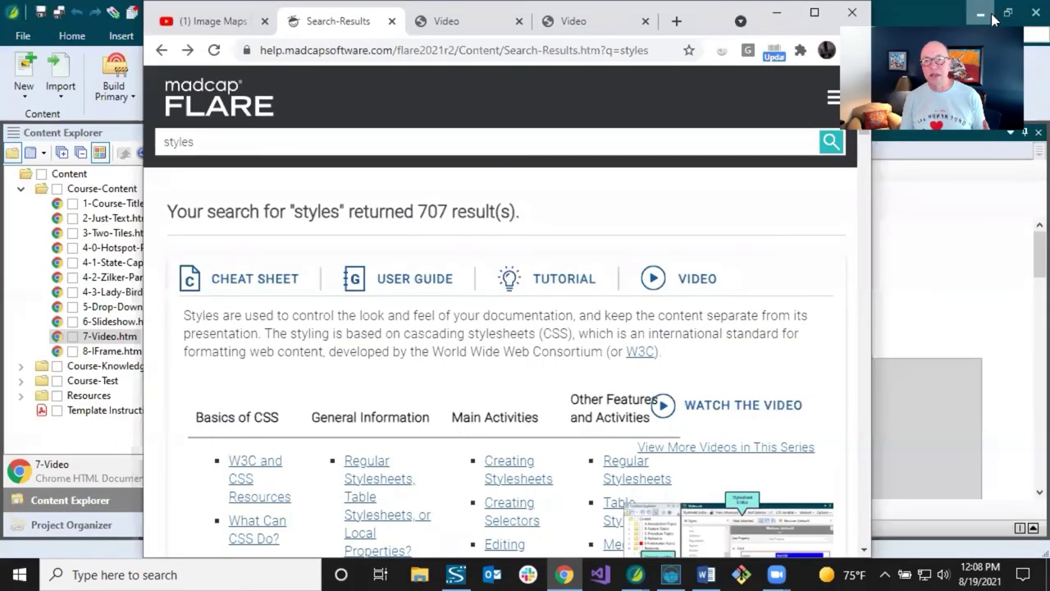
left_click_drag(874, 254, 616, 263)
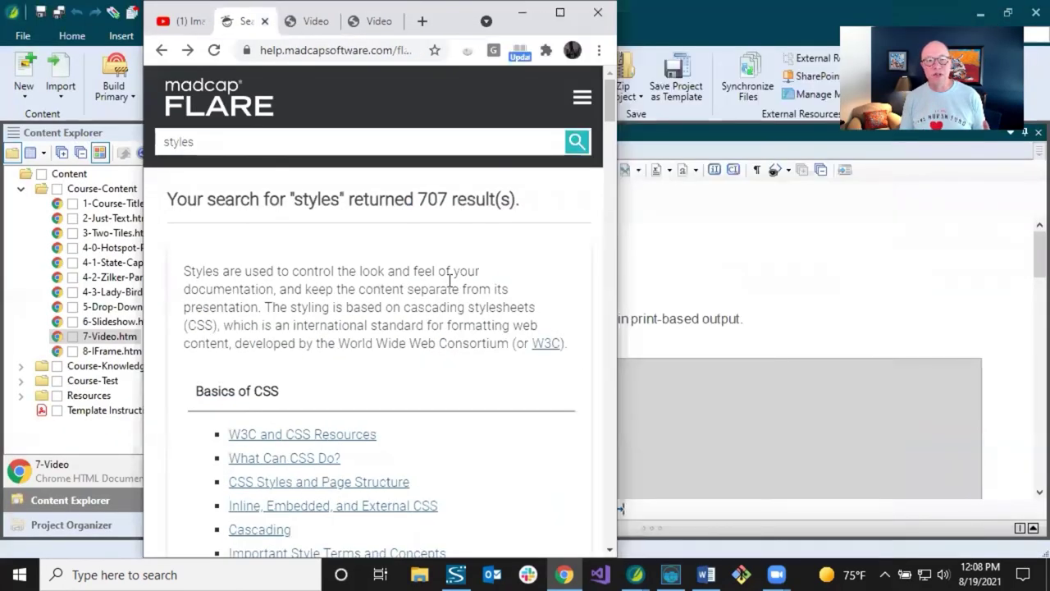
scroll(434, 287, "down", 5)
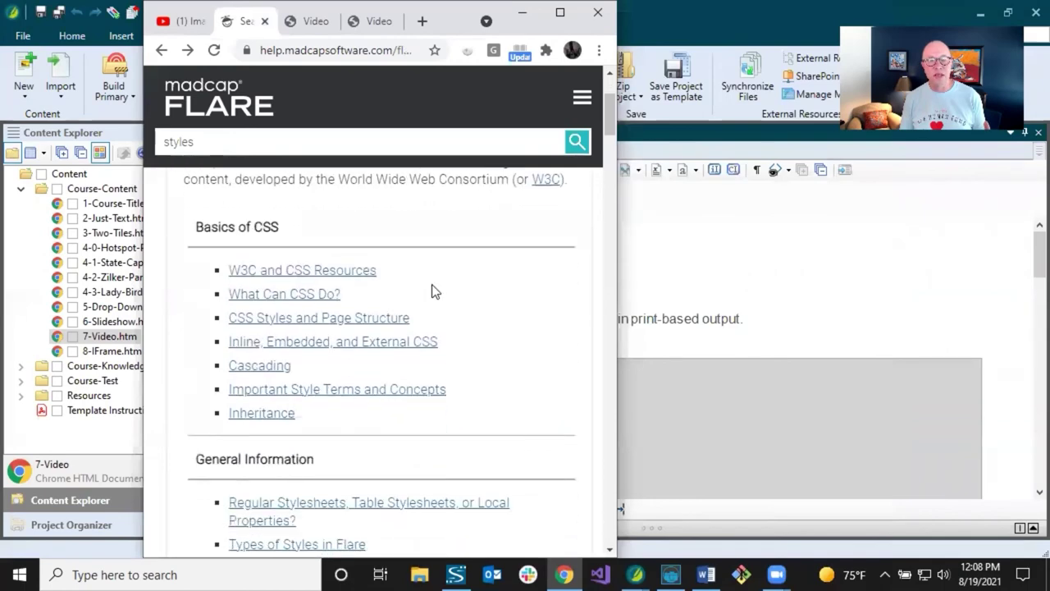
scroll(434, 291, "down", 4)
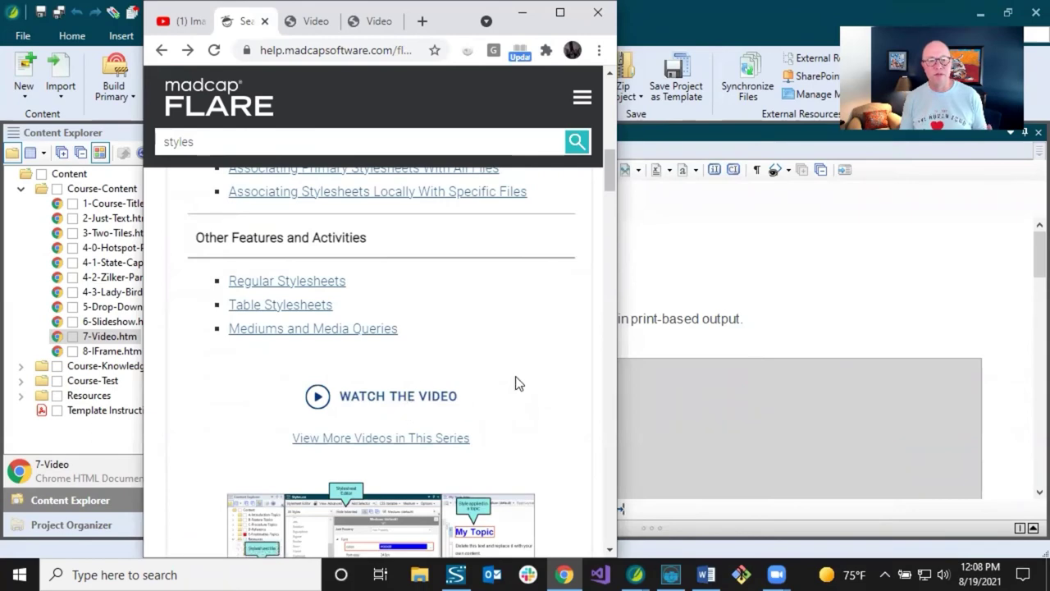
scroll(516, 383, "down", 2)
scroll(434, 363, "up", 2)
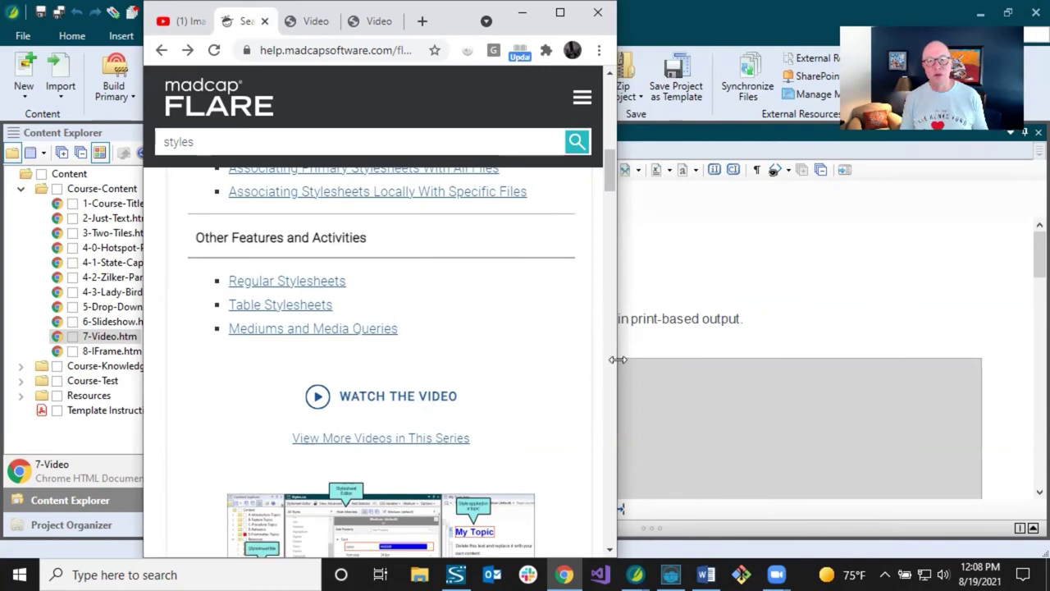
Widen the browser window to the screen edge and review the wide layout of the styles help results.
left_click_drag(618, 360, 1049, 359)
scroll(771, 332, "up", 10)
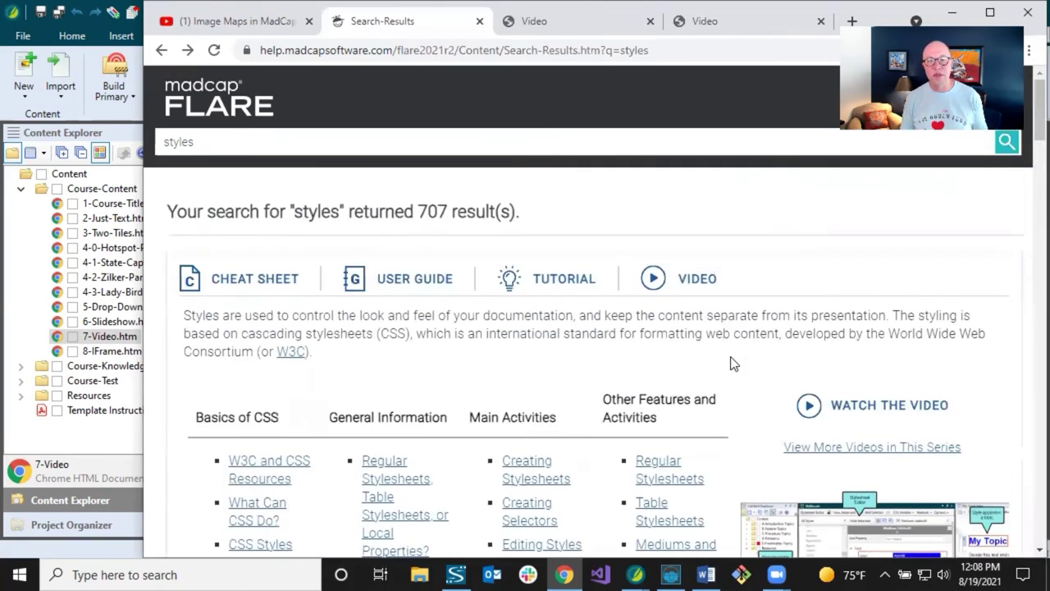
scroll(732, 363, "down", 3)
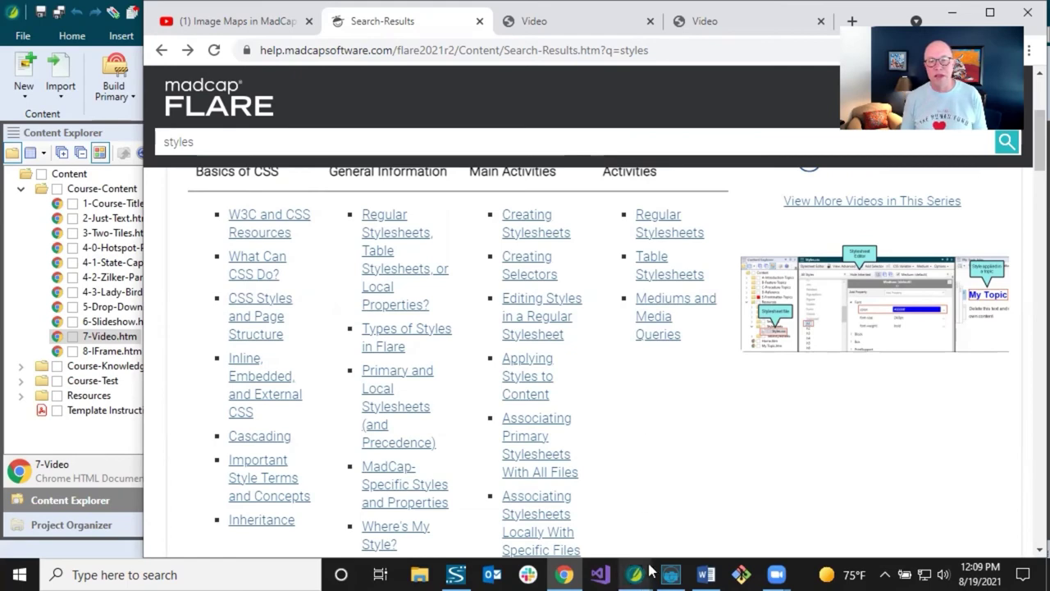
Return to the My-eLearning-Project window in Flare and view the Gilbert.mp4 video in the 7-Video.htm topic.
mouse_move(639, 572)
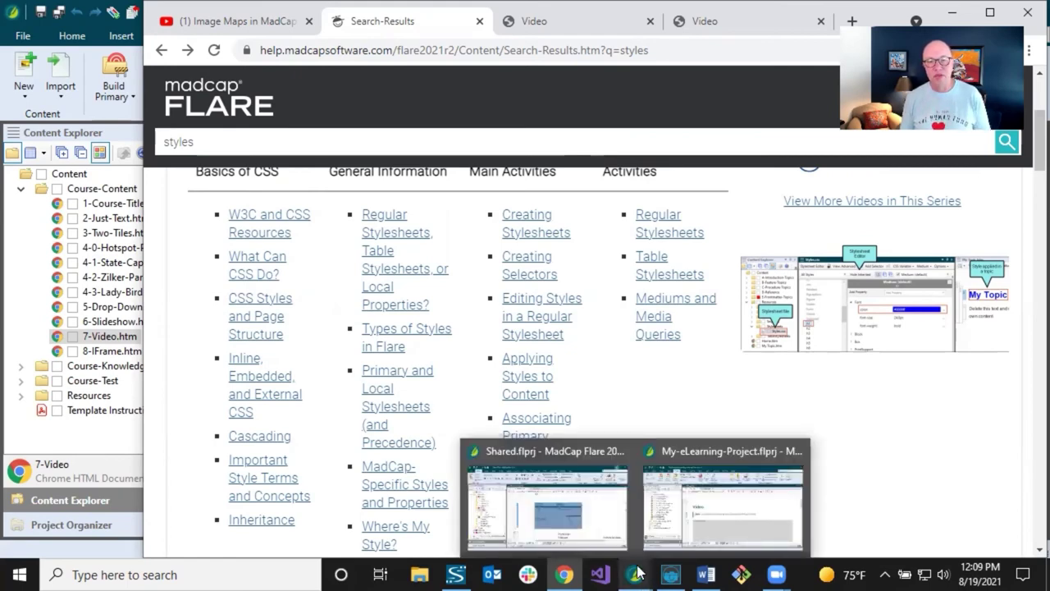
left_click(722, 500)
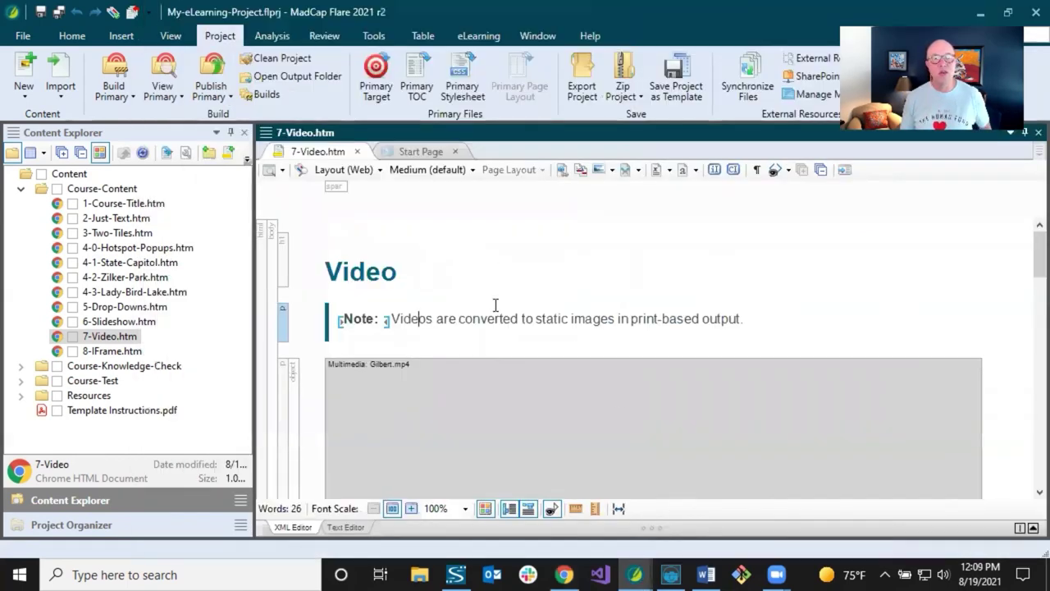
scroll(496, 305, "down", 2)
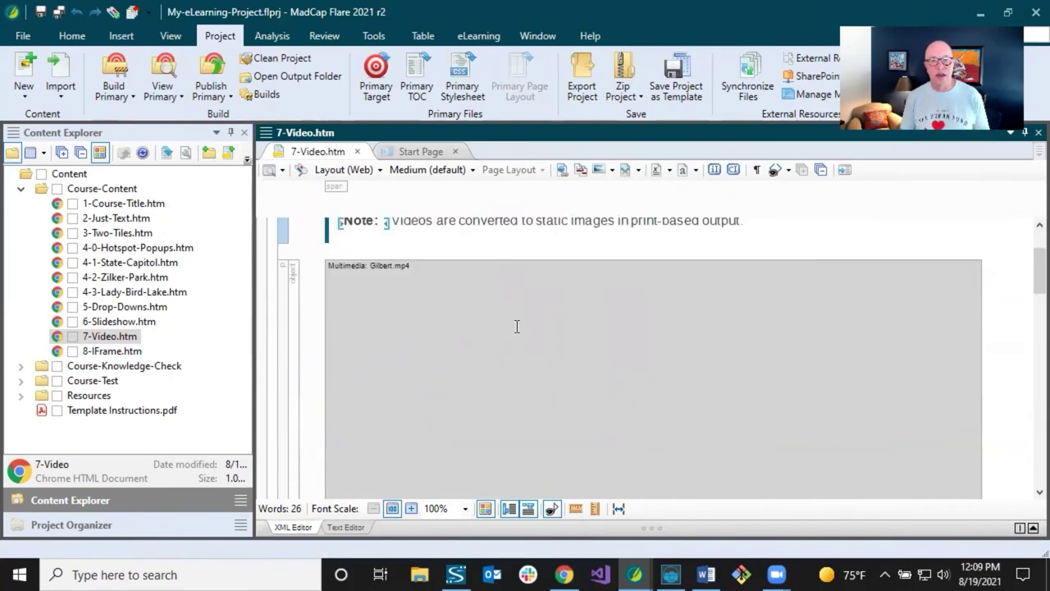
Copy the web address from the Sample Movie 1 YouTube video's multimedia properties and close them without changes.
scroll(517, 327, "down", 1)
scroll(510, 321, "up", 1)
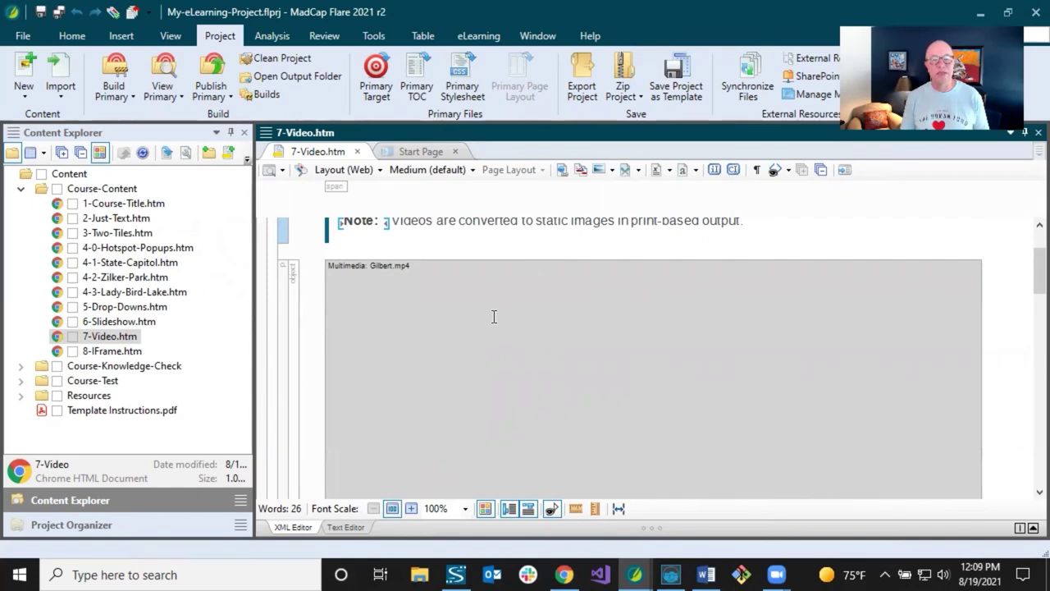
scroll(494, 316, "down", 3)
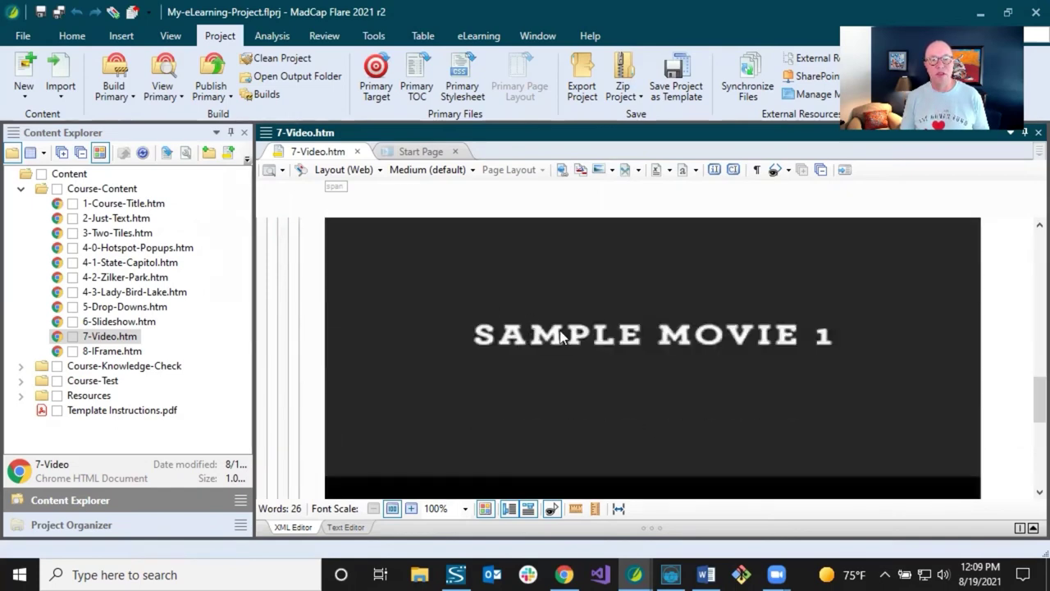
left_click(560, 335)
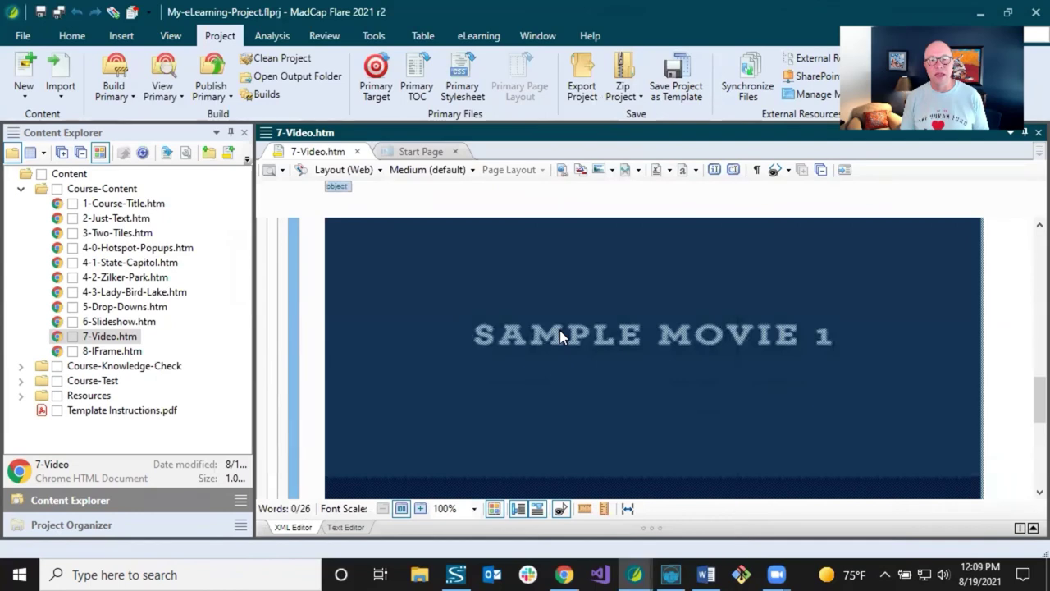
scroll(704, 329, "down", 2)
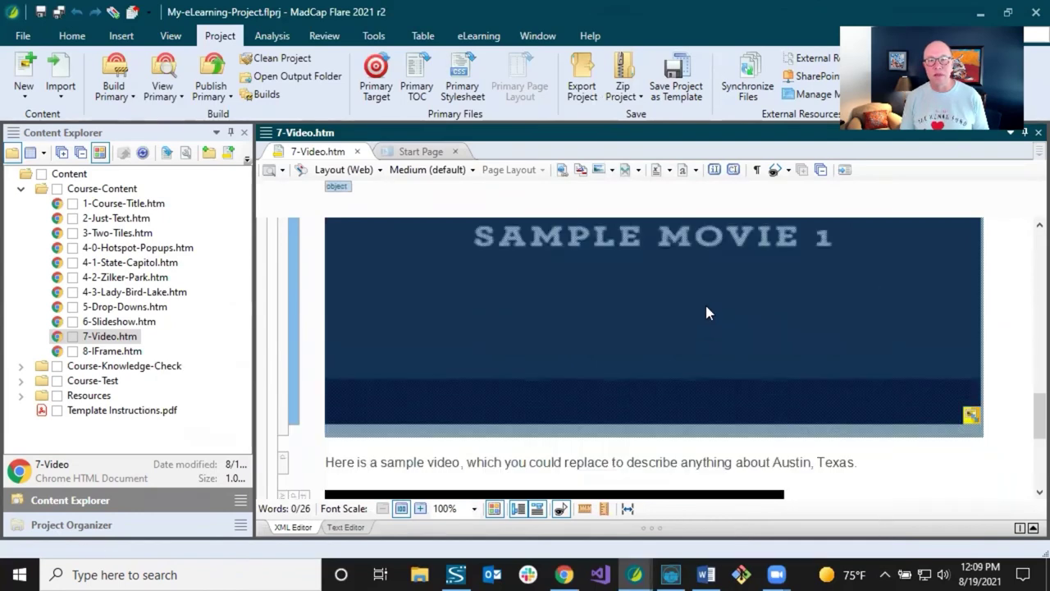
right_click(705, 302)
left_click(746, 445)
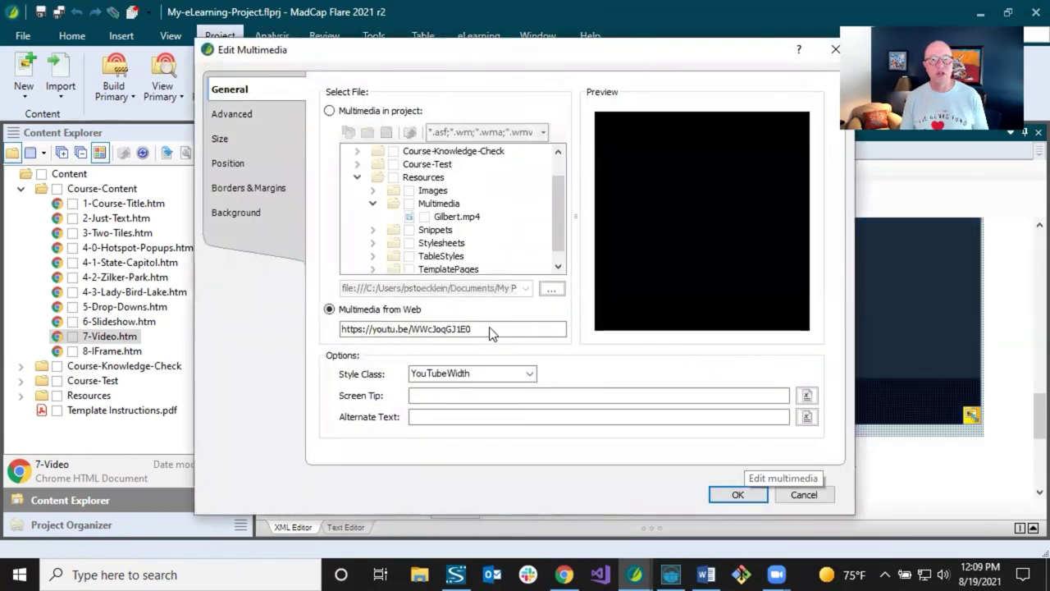
left_click_drag(487, 329, 323, 325)
key("ctrl+c")
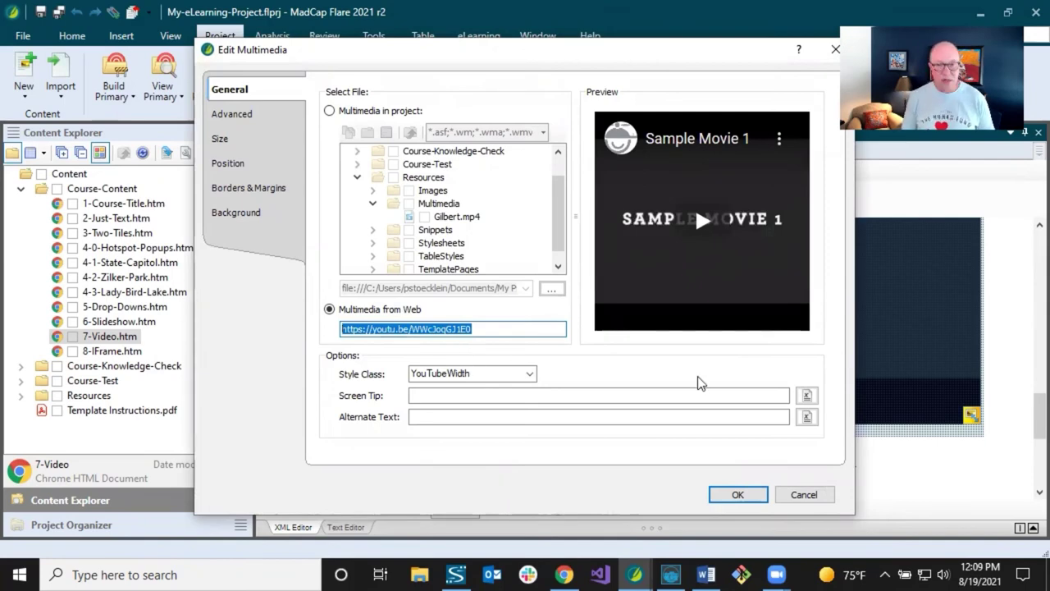
left_click(814, 497)
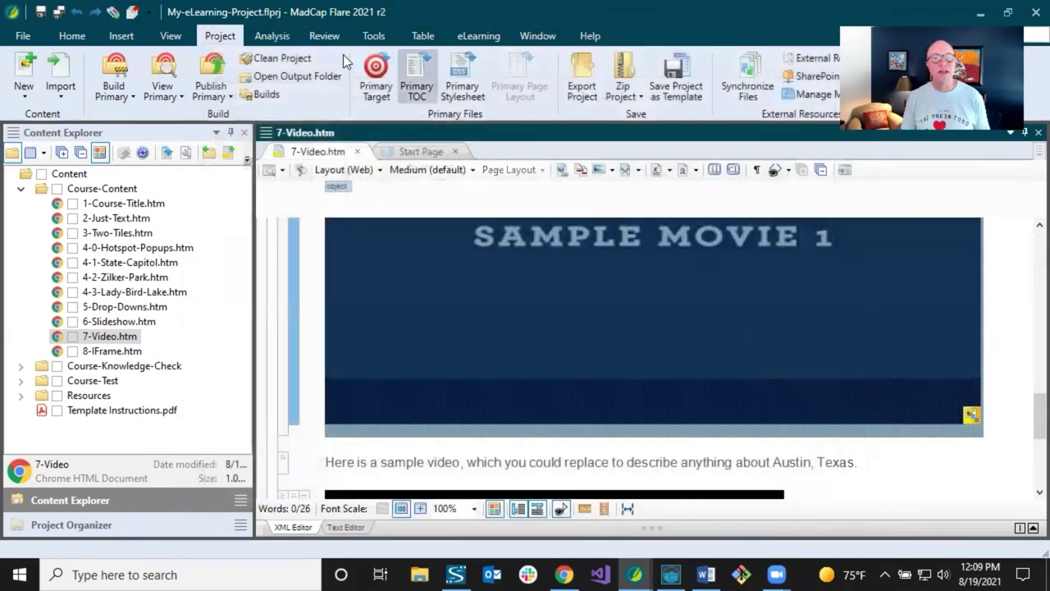
left_click(71, 36)
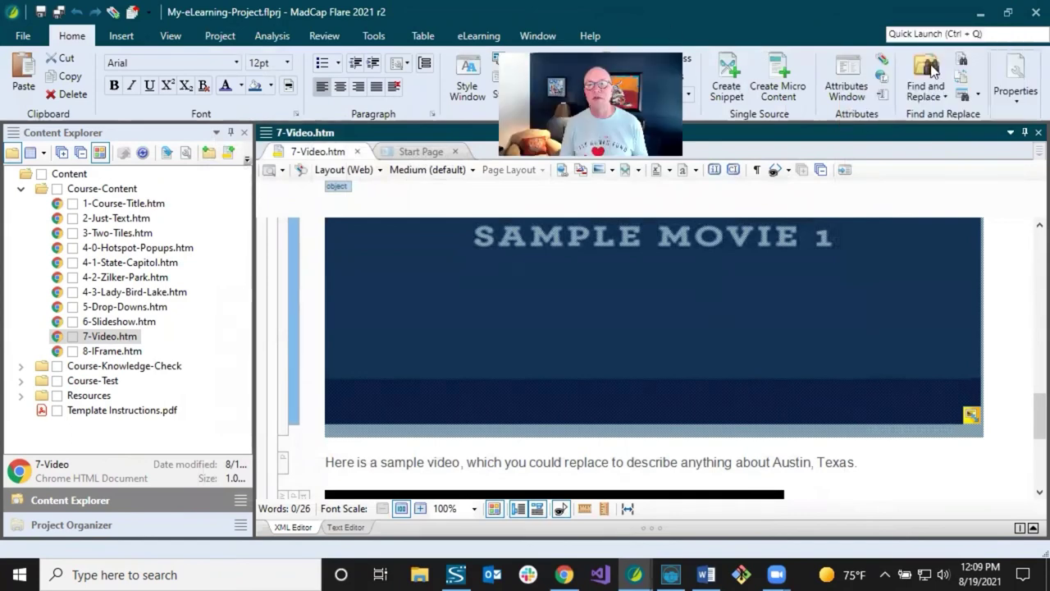
left_click(932, 70)
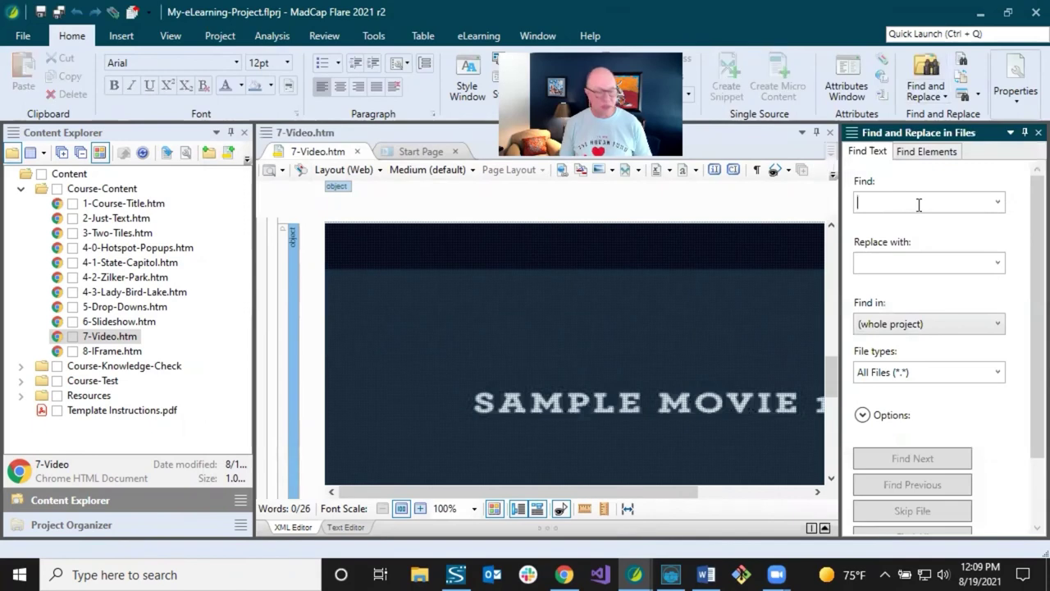
key("ctrl+v")
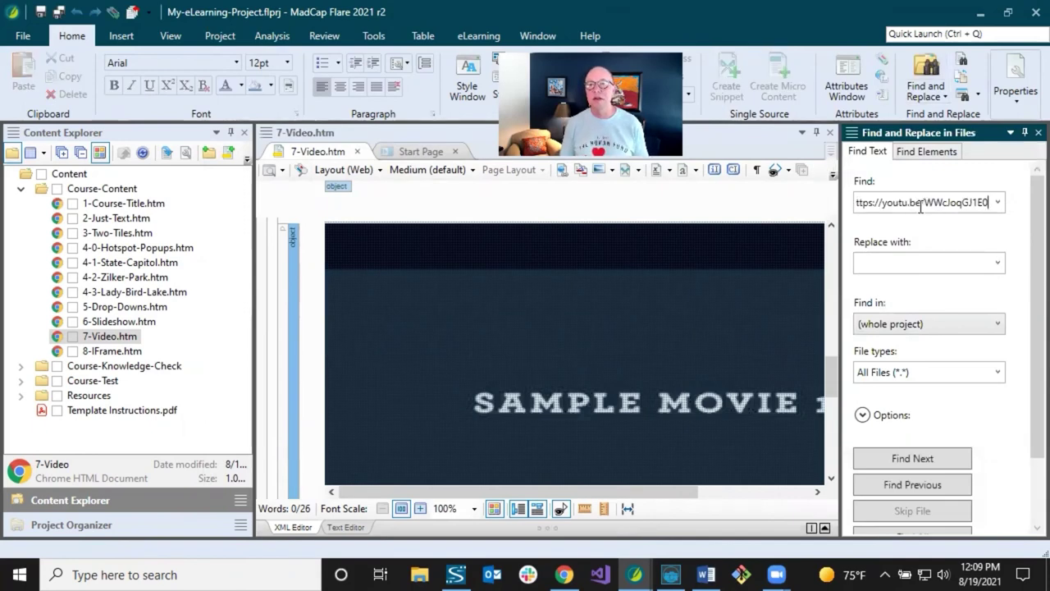
left_click(916, 258)
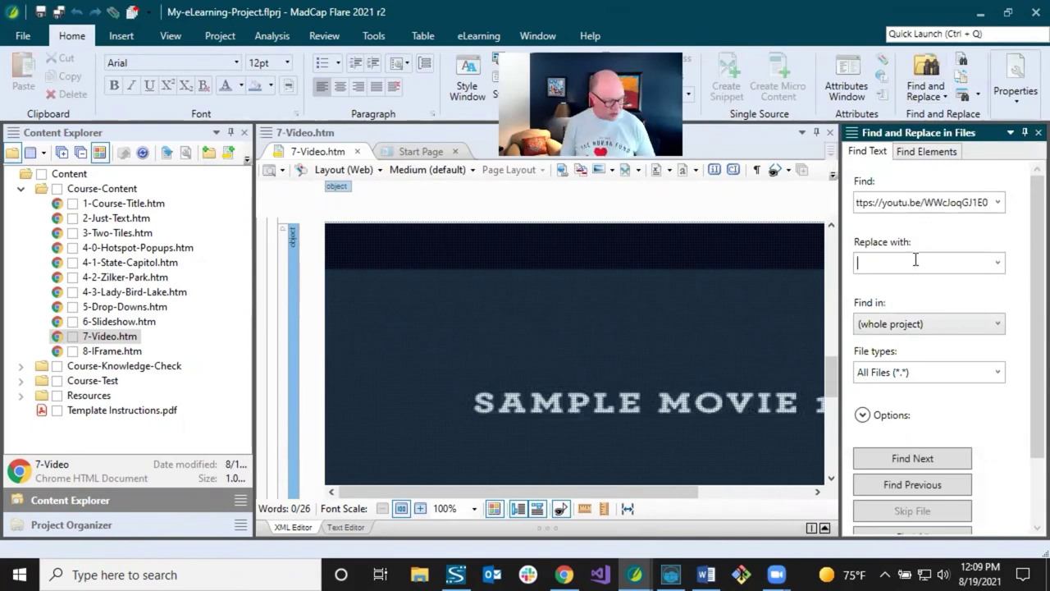
key("ctrl+v")
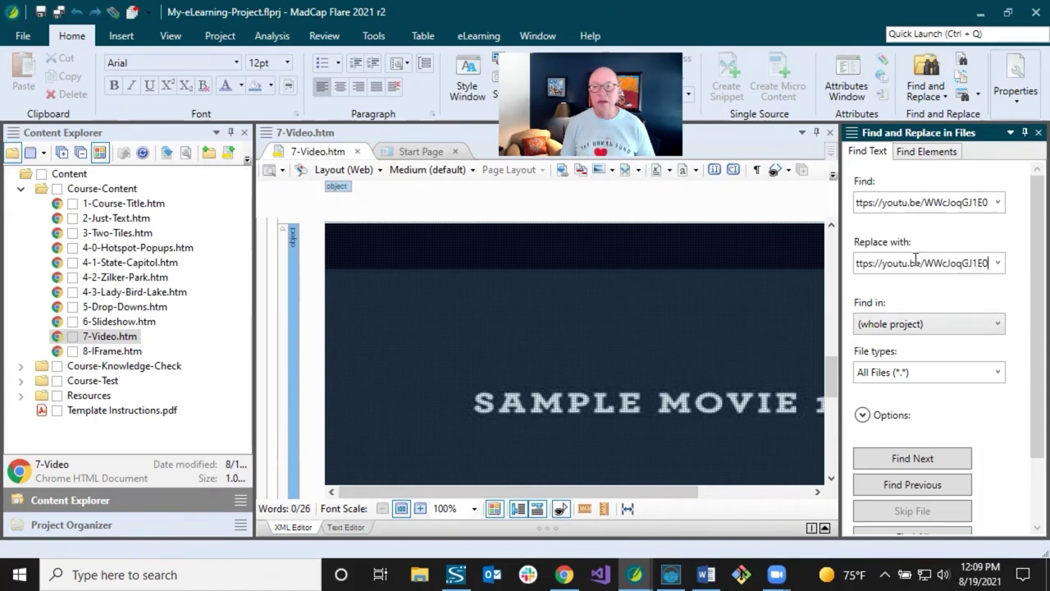
left_click(963, 263)
key("BackSpace")
type("hk")
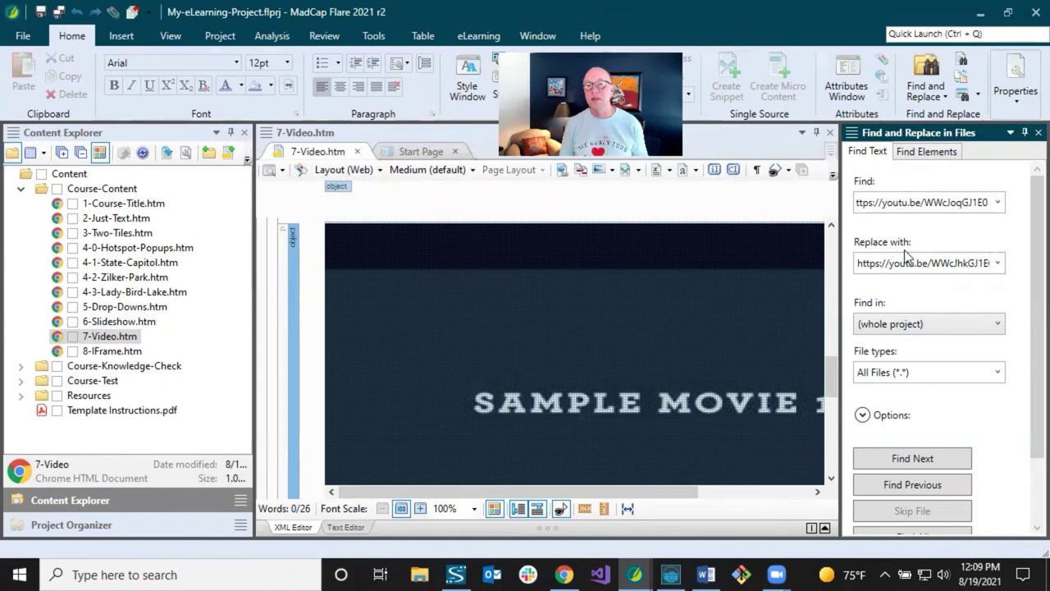
Expand the find and replace options, review the source code, search type and replace choices, and return to the topic without replacing.
left_click(863, 416)
scroll(930, 403, "down", 3)
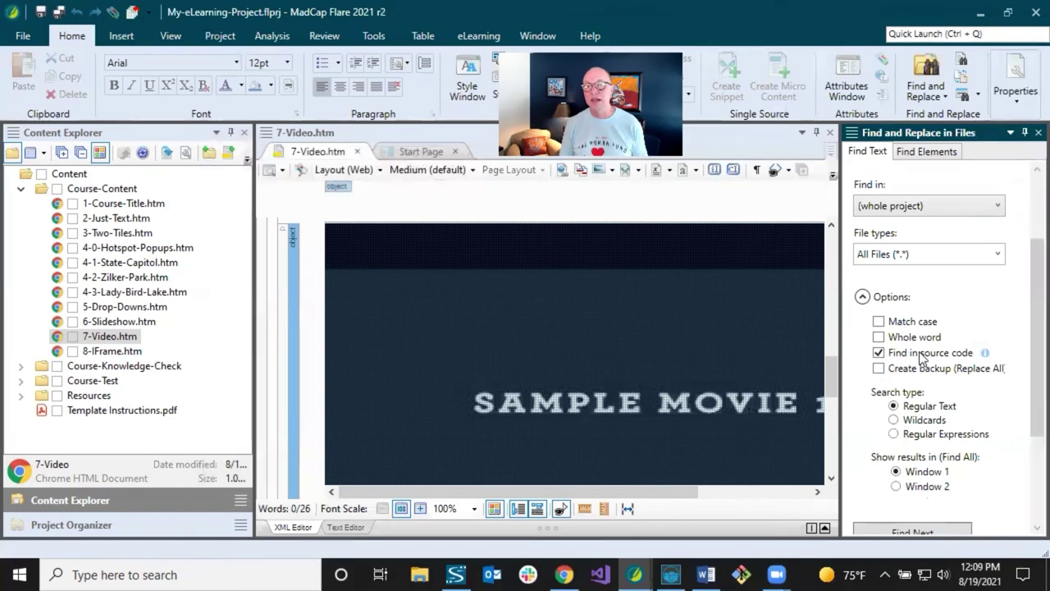
scroll(930, 358, "down", 4)
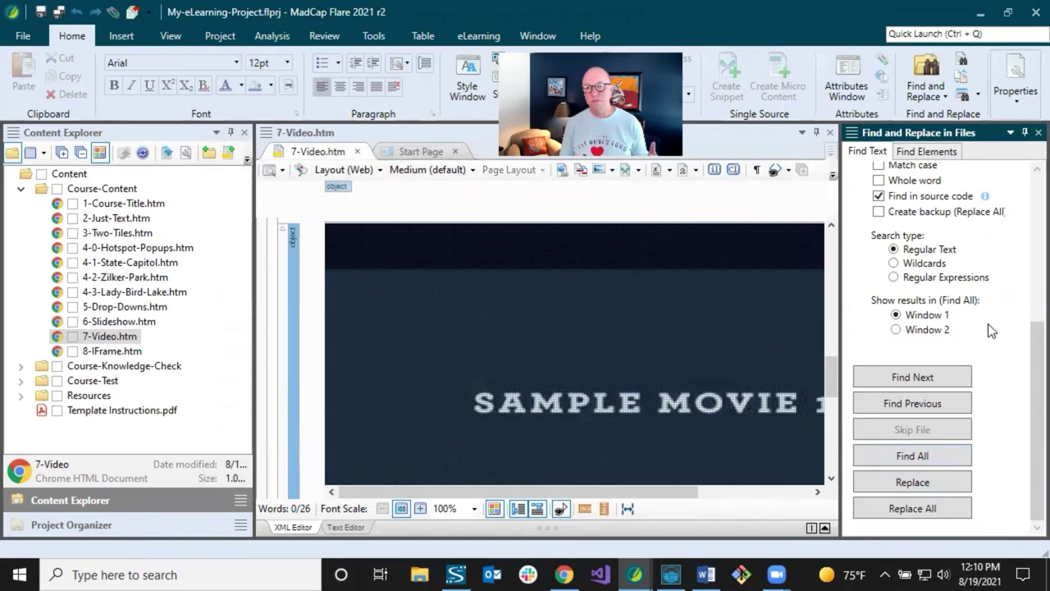
scroll(1027, 314, "up", 7)
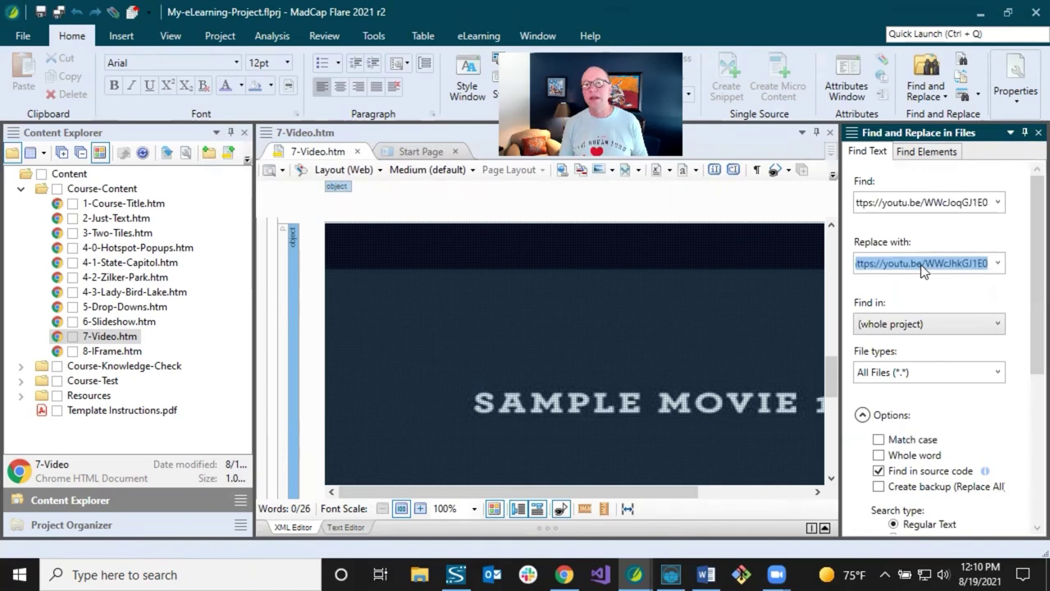
scroll(951, 328, "down", 5)
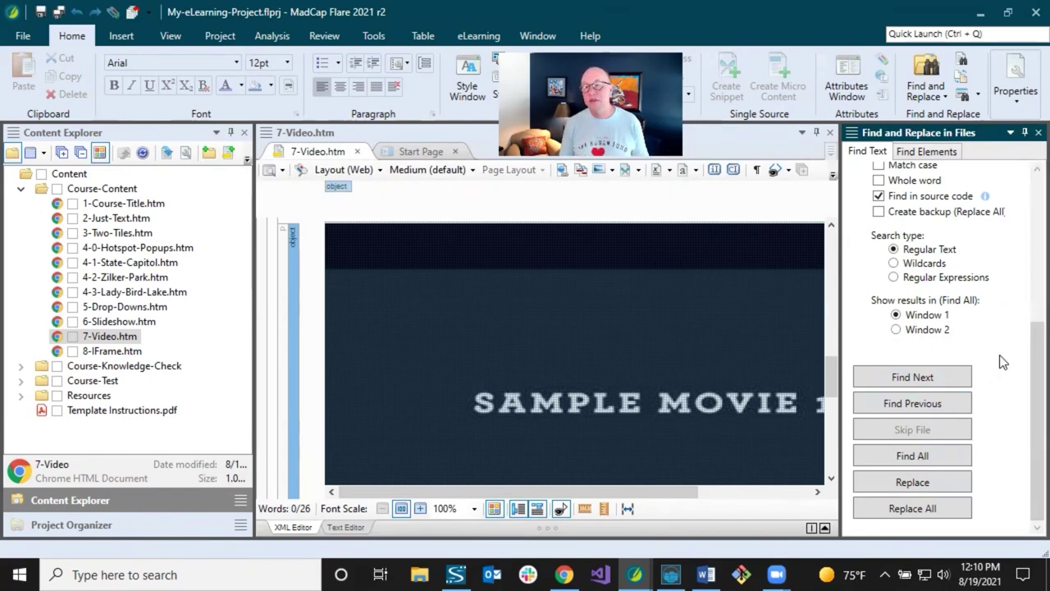
left_click_drag(1032, 356, 1025, 190)
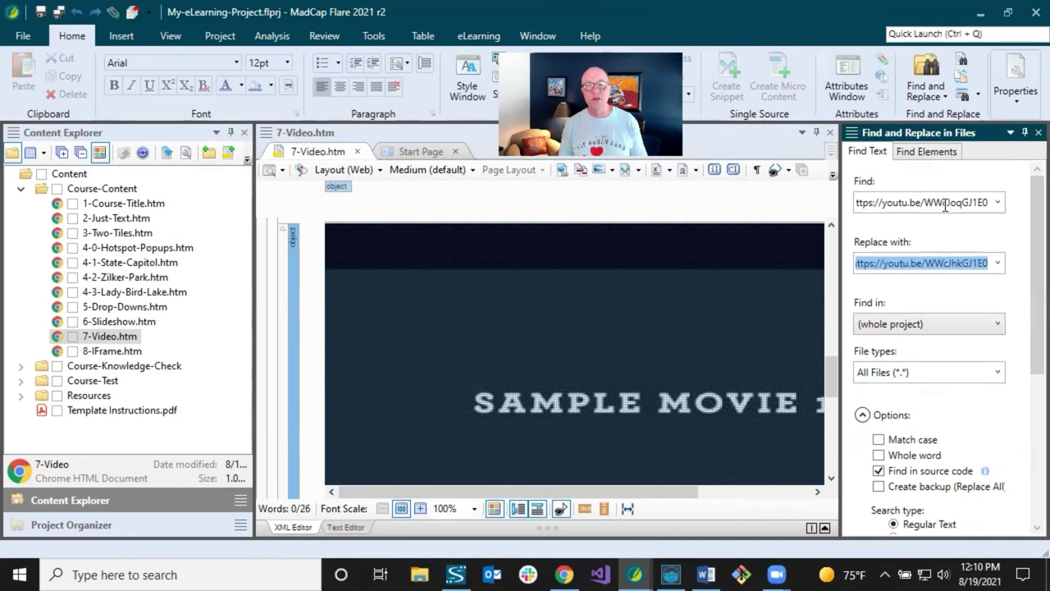
left_click(479, 284)
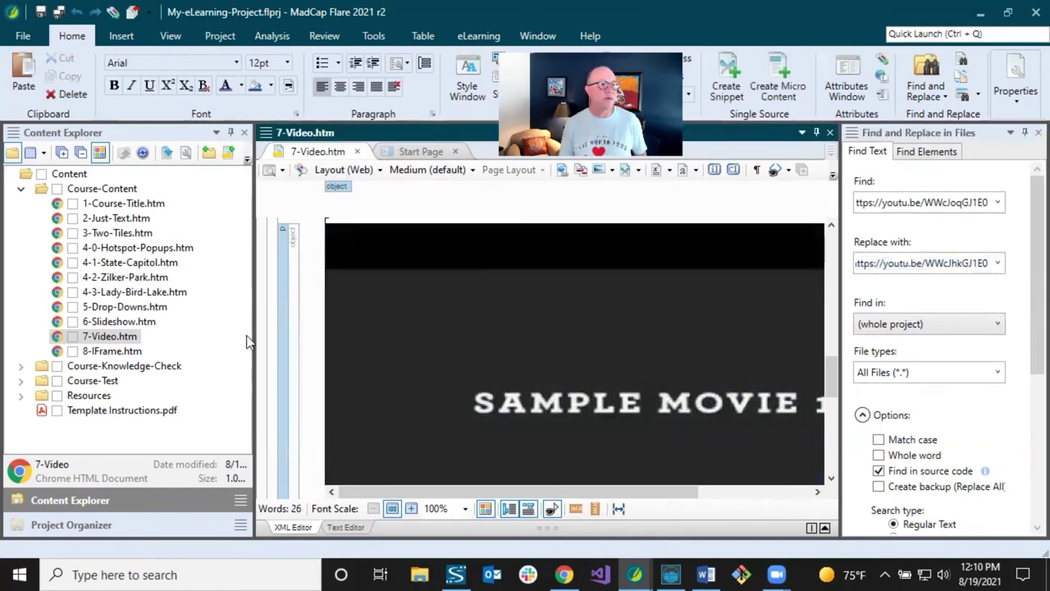
View the 7-Video.htm topic in My-eLearning-PDF-Project from the note through to the sample movie.
mouse_move(453, 345)
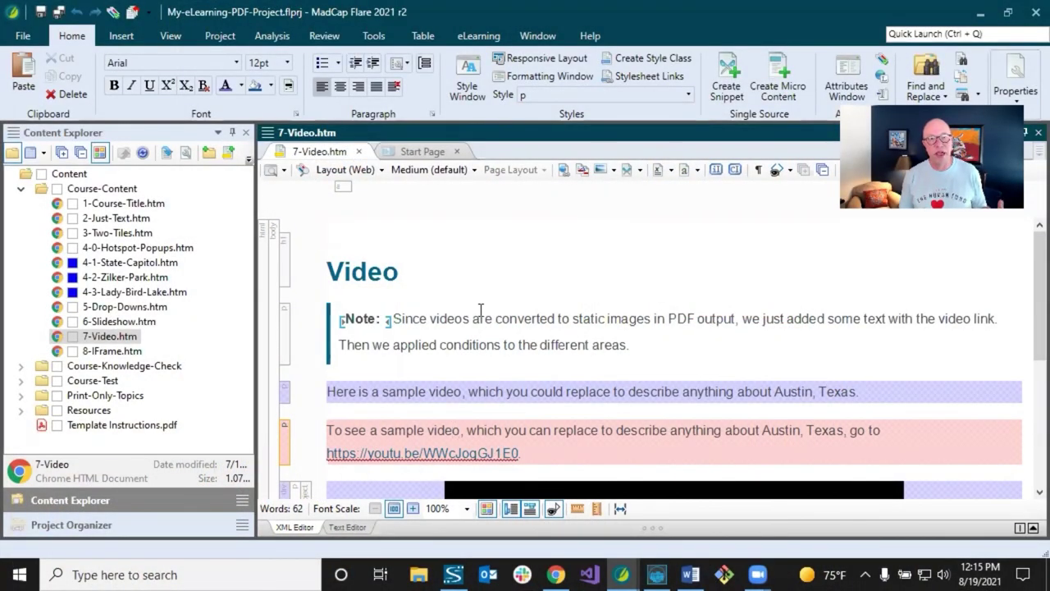
scroll(462, 319, "down", 3)
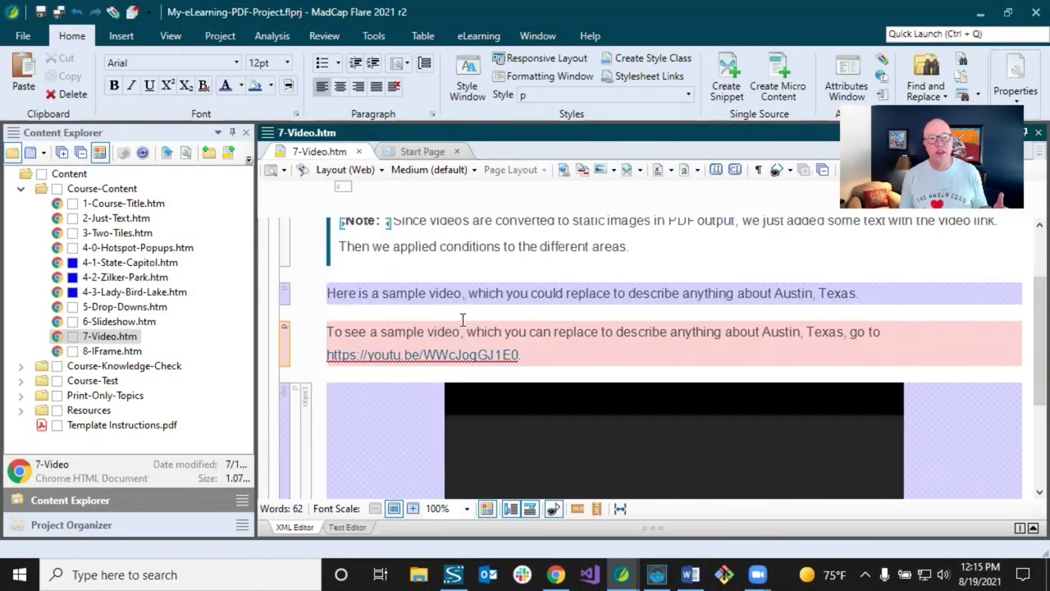
scroll(463, 319, "down", 5)
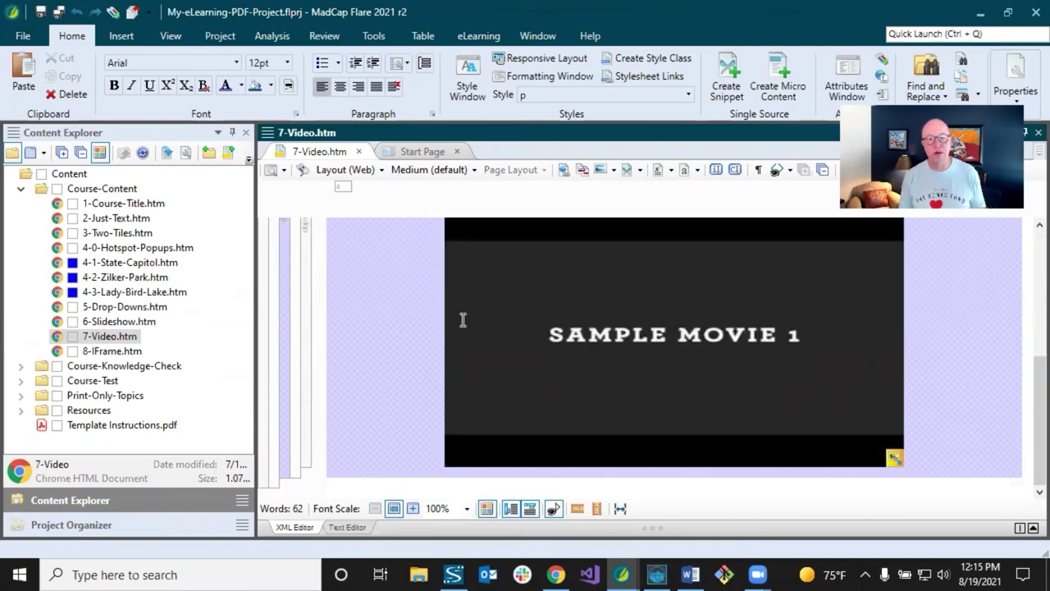
Preview the eLearning and the eLearning and PDF factory templates in the new project wizard, and close it without creating a project.
left_click(23, 36)
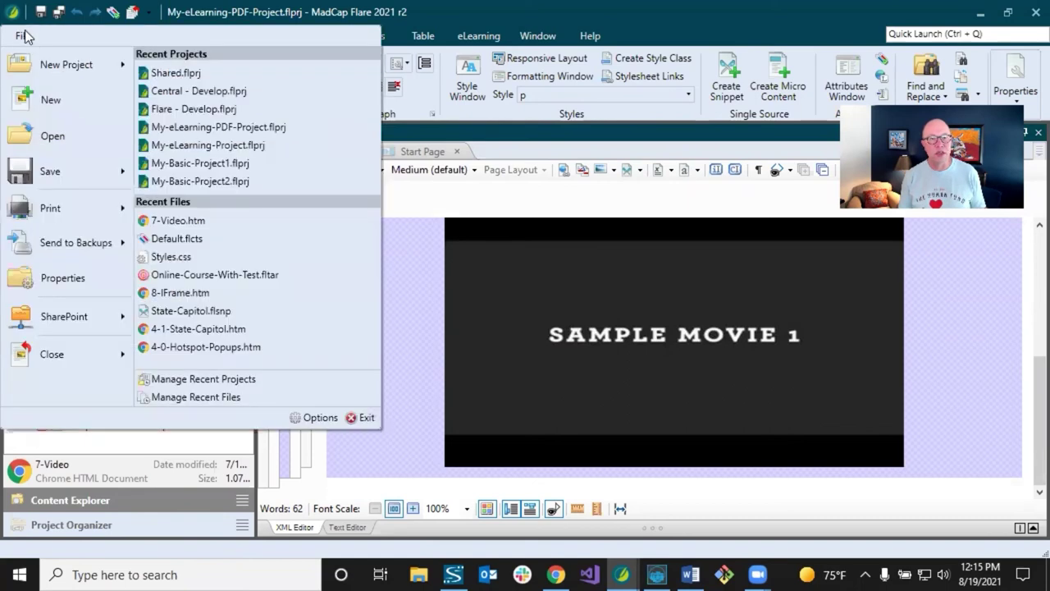
mouse_move(36, 69)
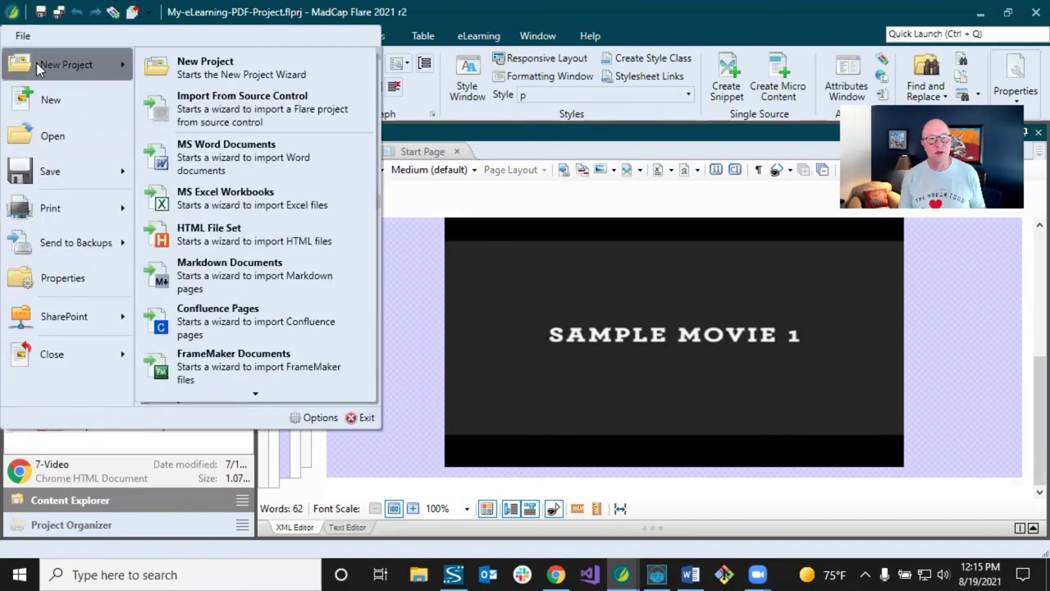
left_click(447, 337)
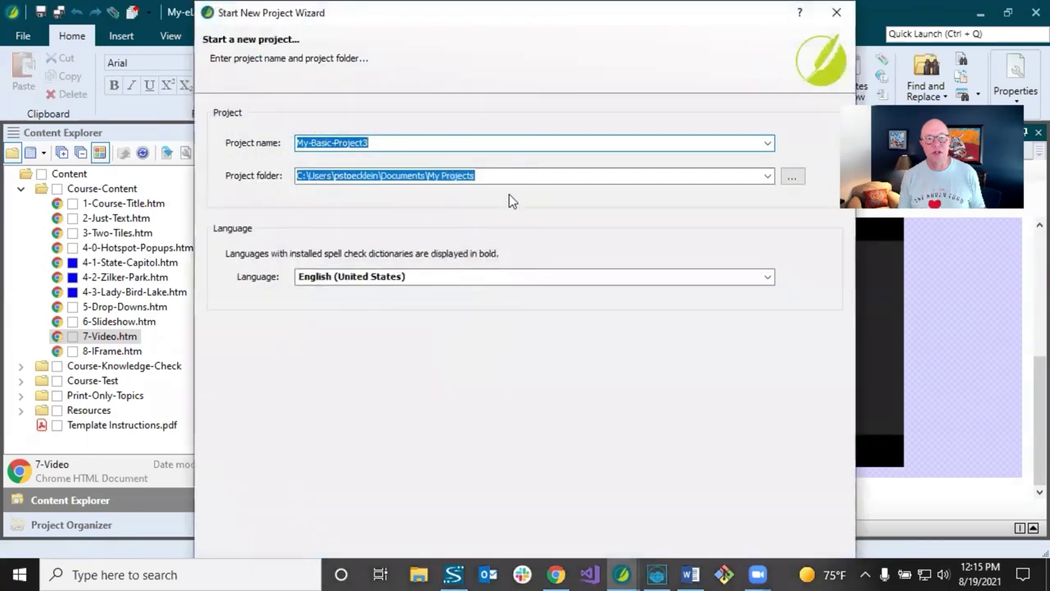
key("Escape")
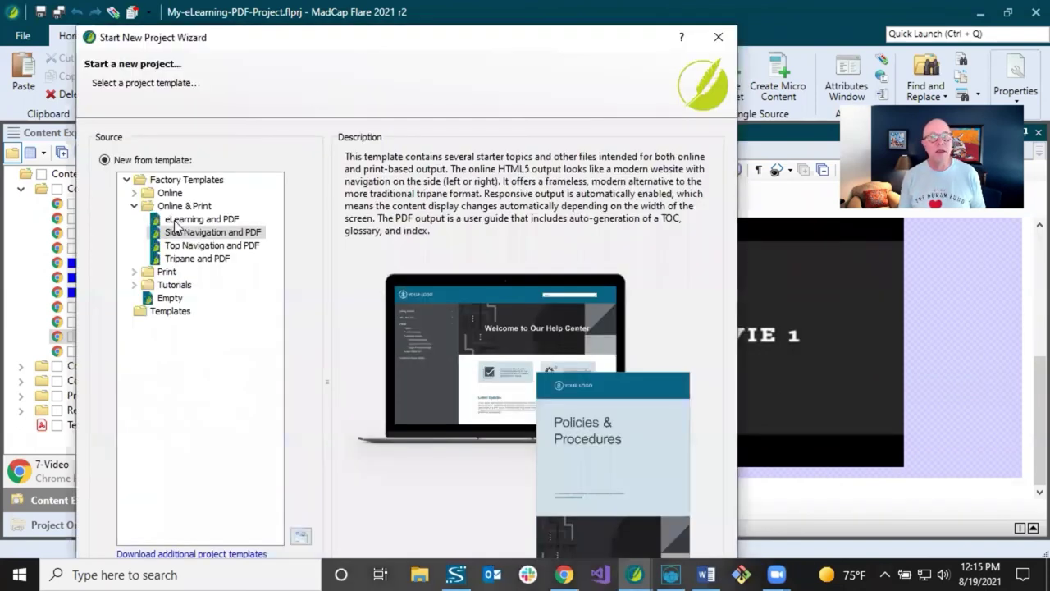
left_click(134, 193)
left_click(174, 206)
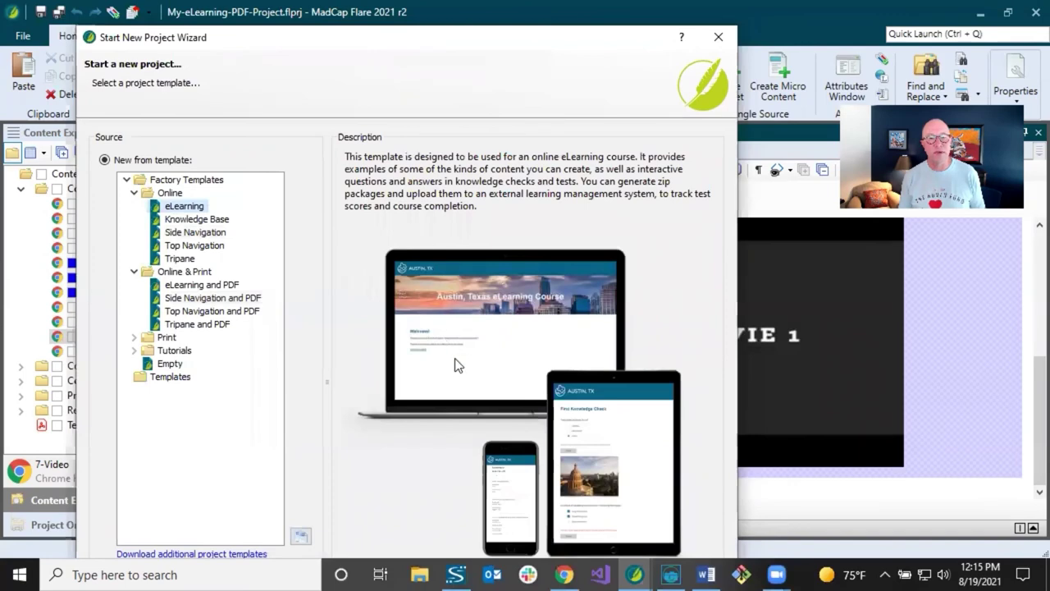
left_click(198, 286)
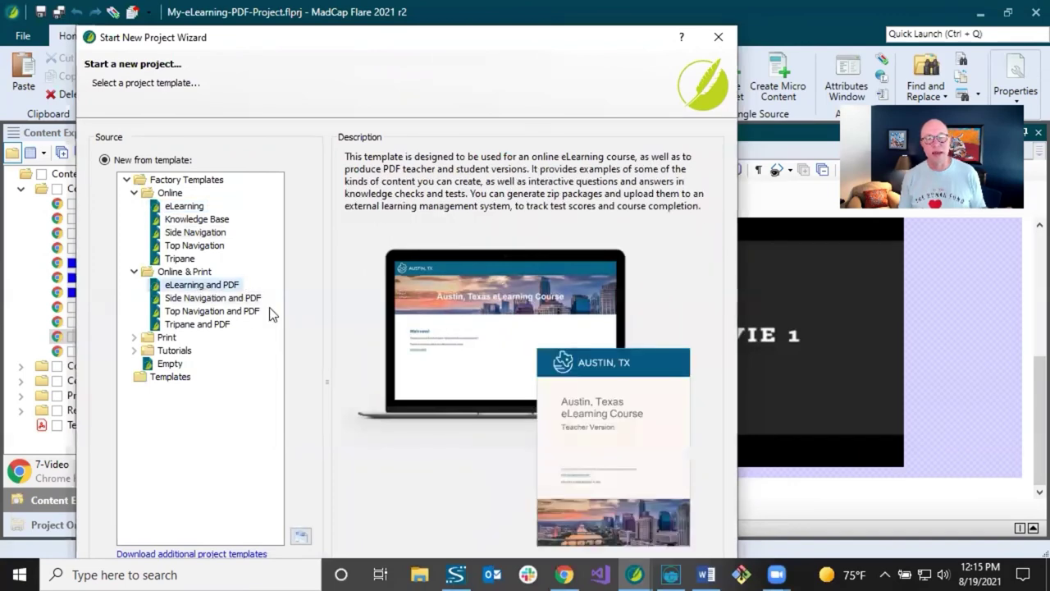
left_click(715, 34)
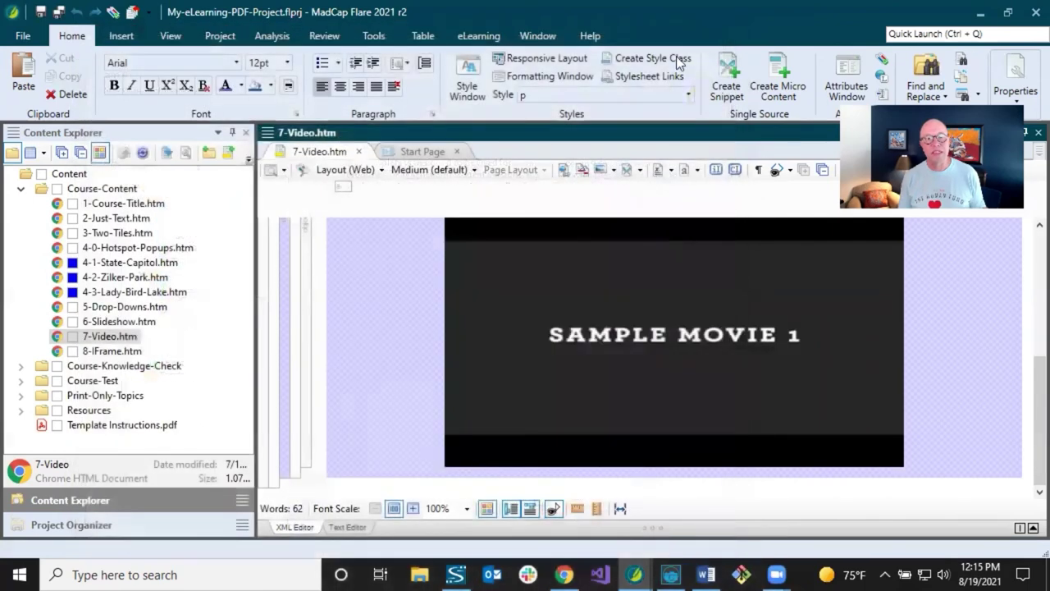
Review the Video heading, the note about PDF output, and the conditioned paragraphs in the 7-Video.htm topic.
scroll(414, 295, "up", 3)
scroll(415, 295, "up", 2)
left_click(399, 271)
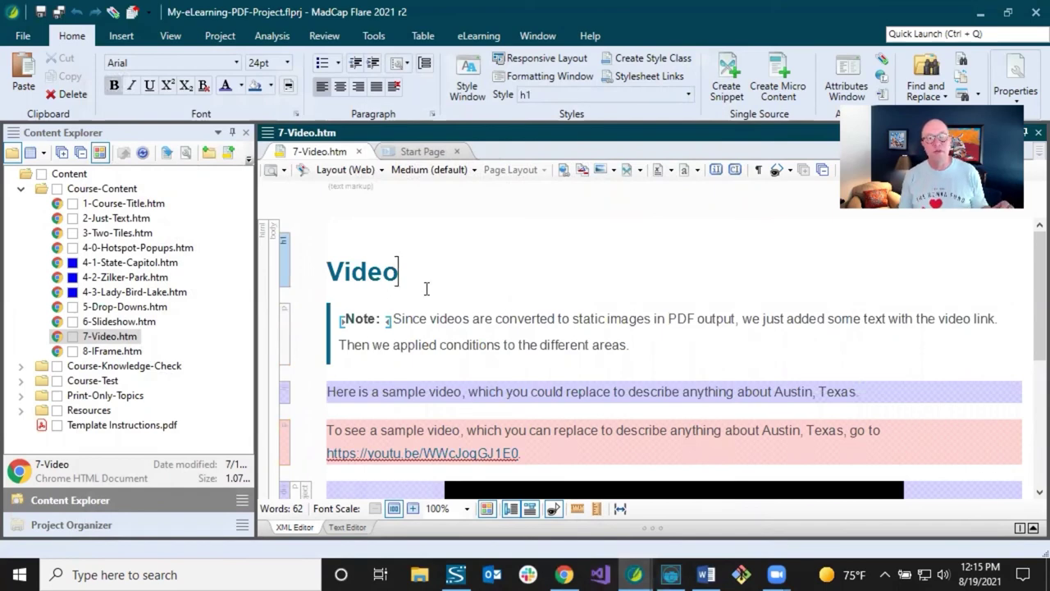
left_click(437, 319)
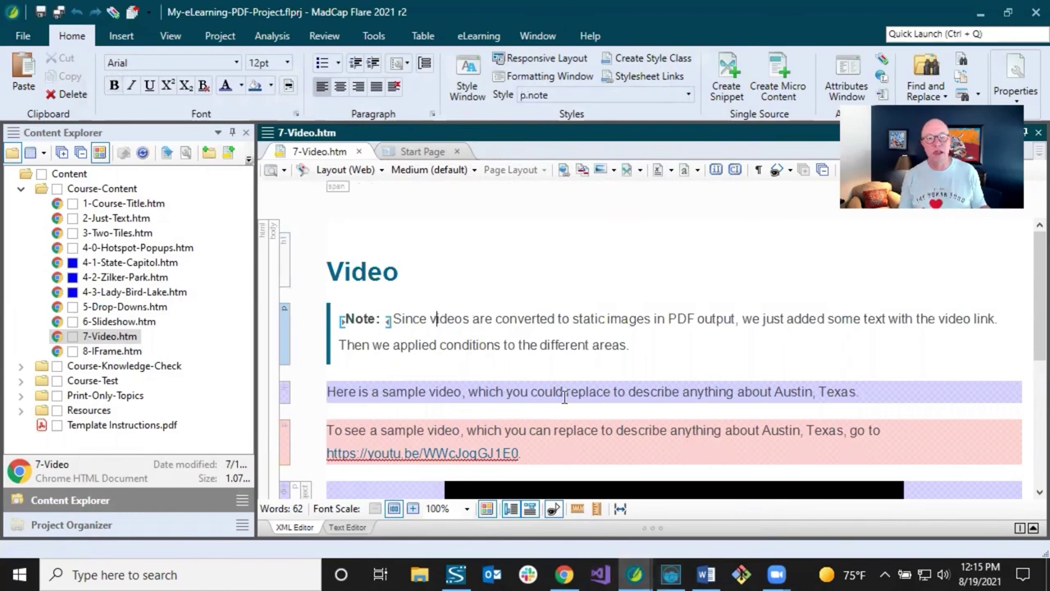
left_click(469, 345)
scroll(478, 336, "down", 2)
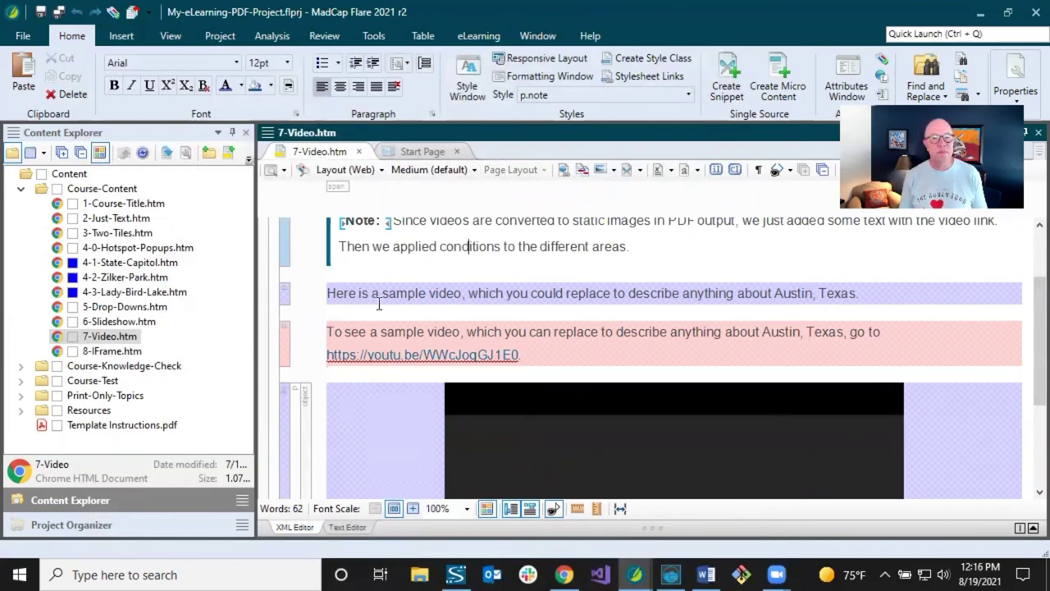
Open the project's Default condition tag set to view its condition tags.
left_click(95, 523)
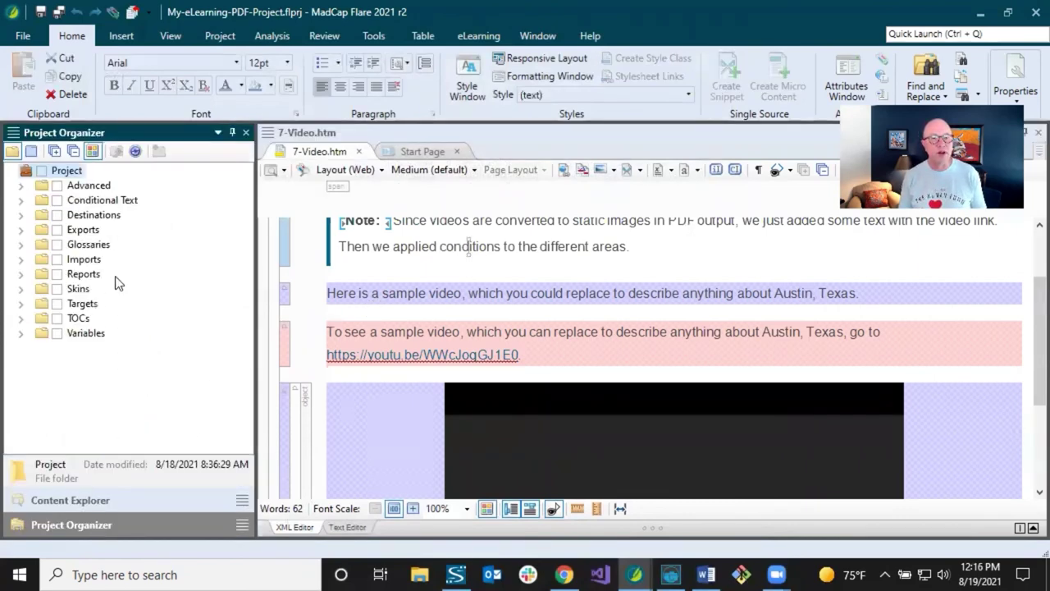
left_click(21, 200)
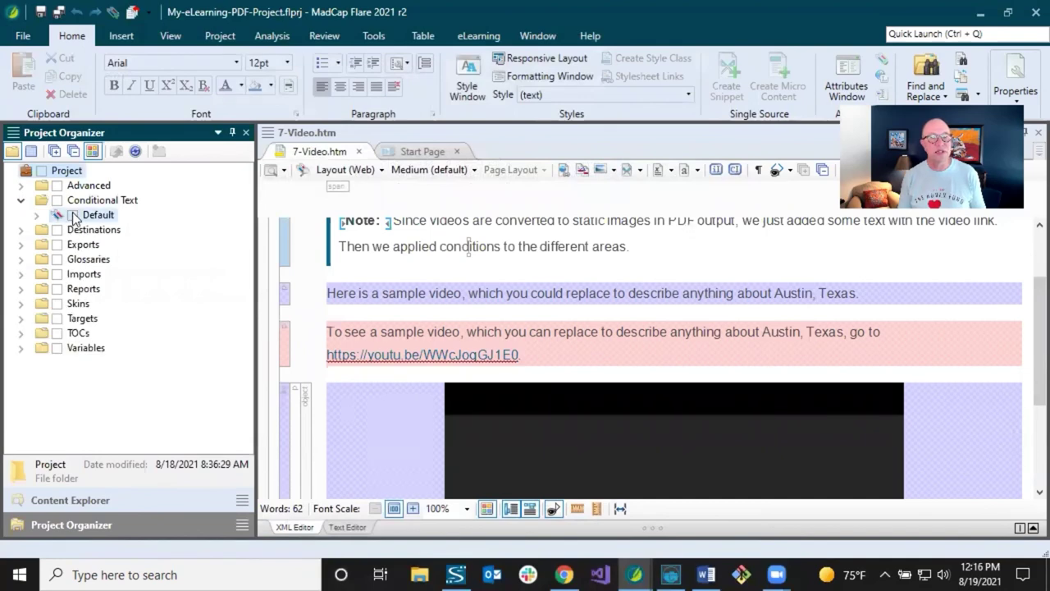
double_click(91, 214)
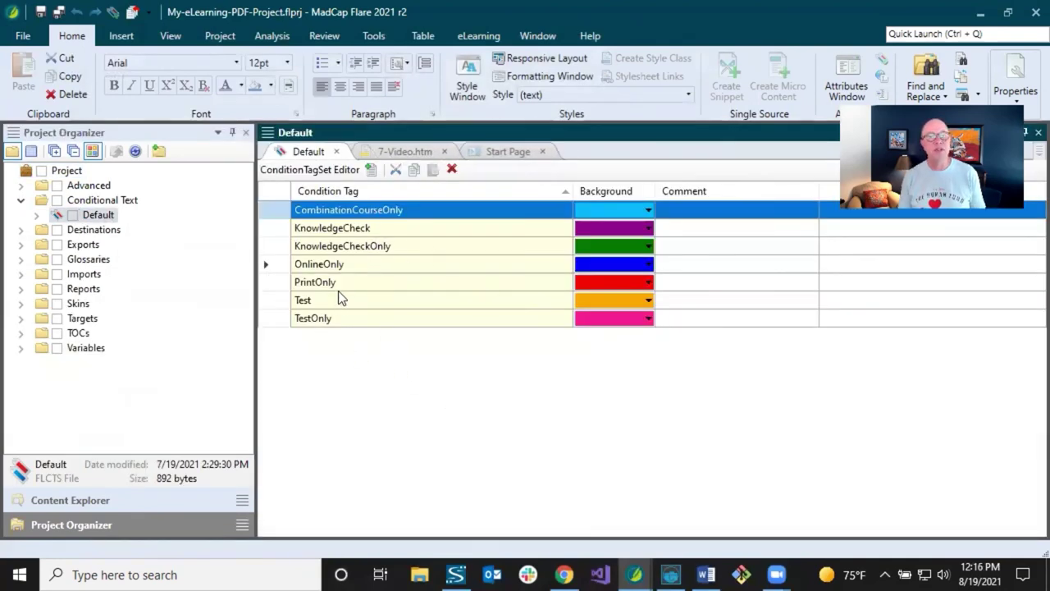
Inspect the OnlineOnly and PrintOnly tags in the Default condition tag set, and close the set.
left_click(322, 264)
left_click(322, 264)
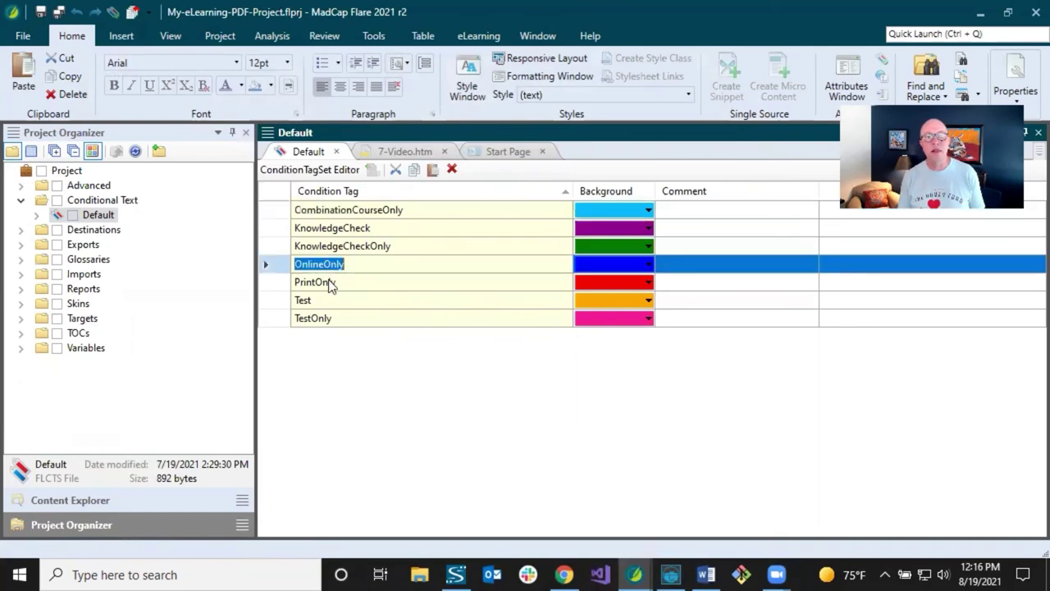
left_click(327, 283)
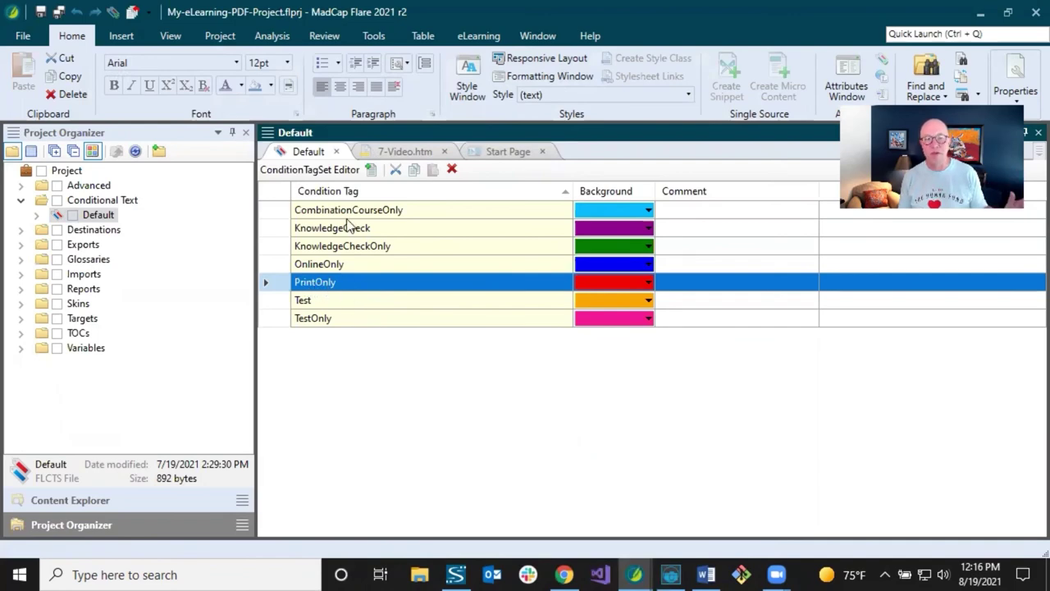
left_click(336, 153)
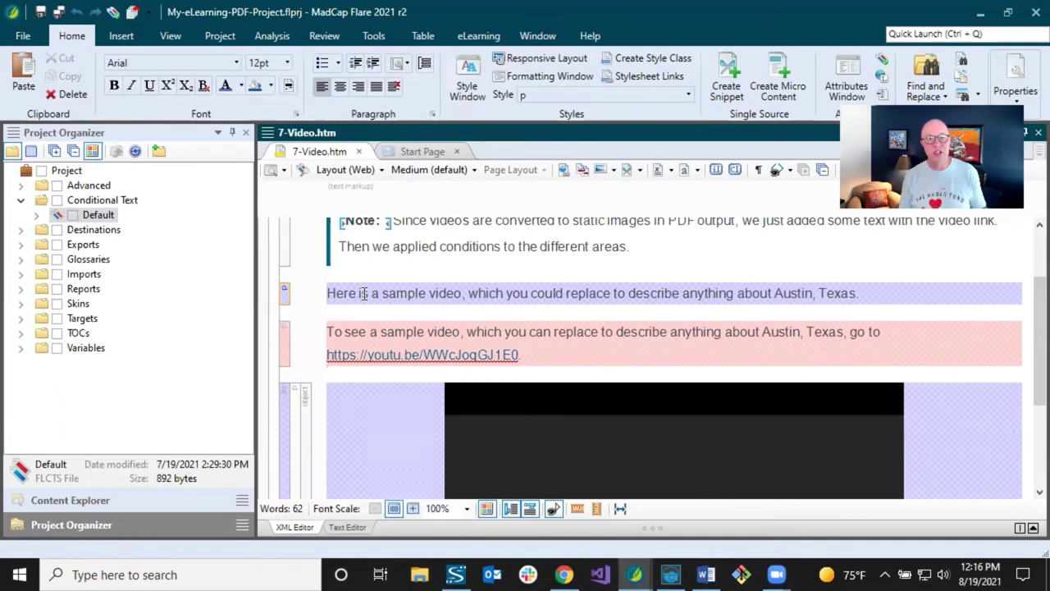
Check which condition tags are applied to the "Here is a sample video" paragraph, and leave them unchanged.
right_click(286, 297)
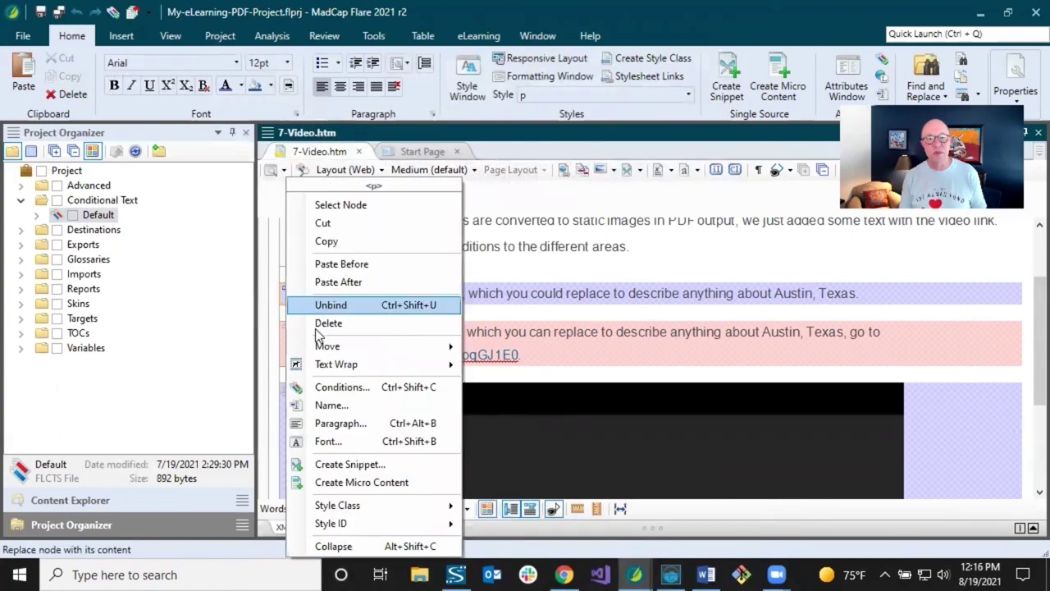
left_click(328, 390)
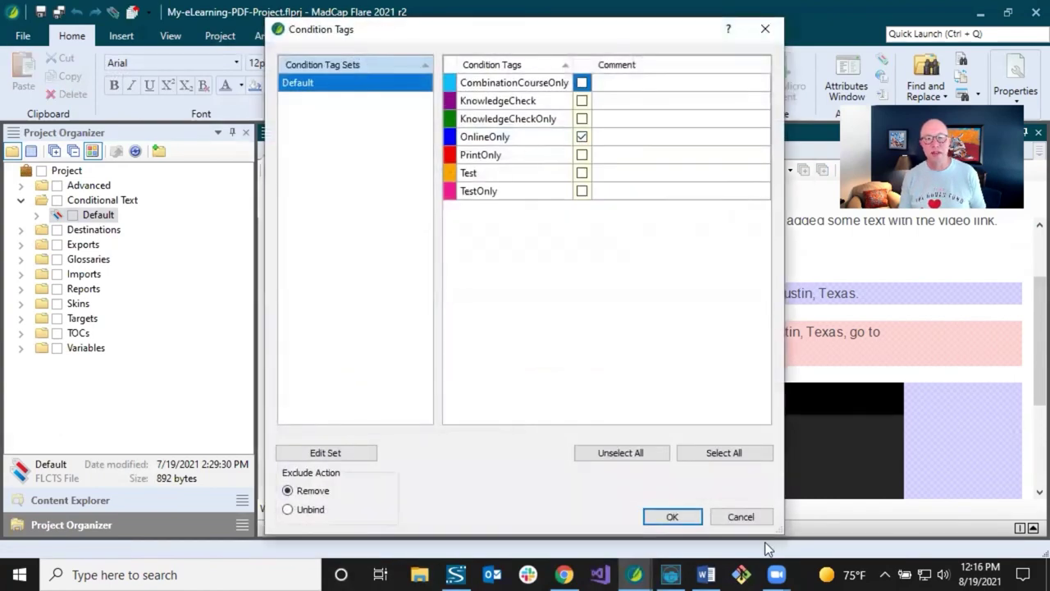
left_click(749, 518)
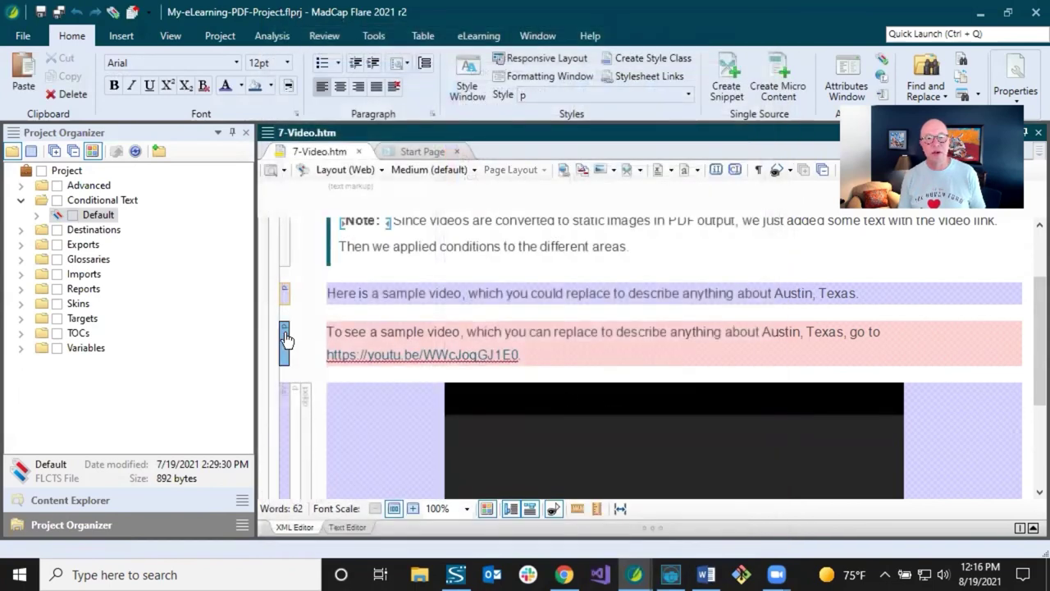
Examine the conditioned paragraph containing the YouTube link and the conditioned sample movie below it in the 7-Video.htm topic.
left_click(363, 338)
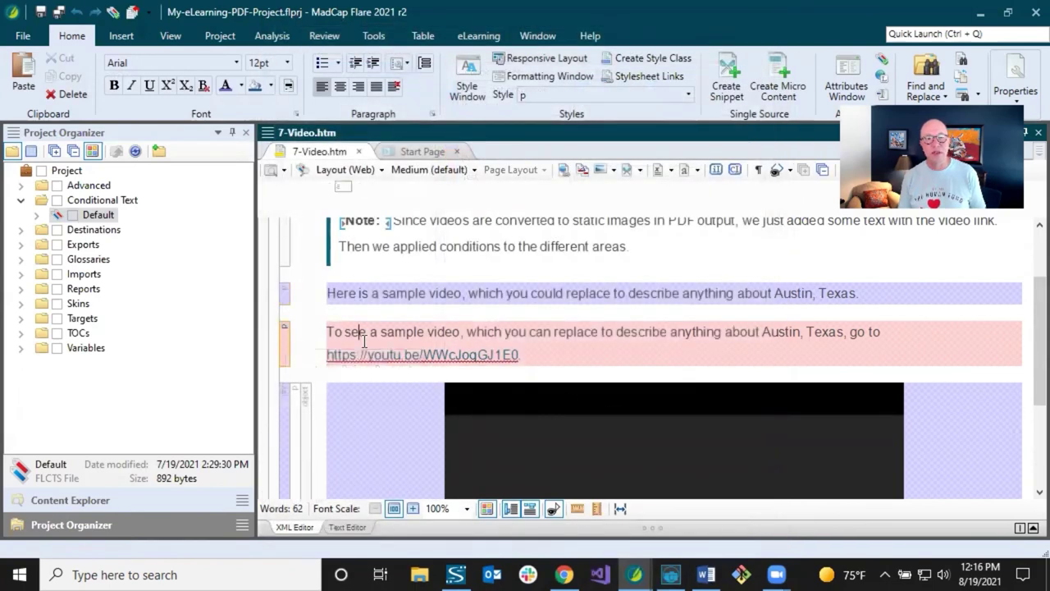
left_click(438, 355)
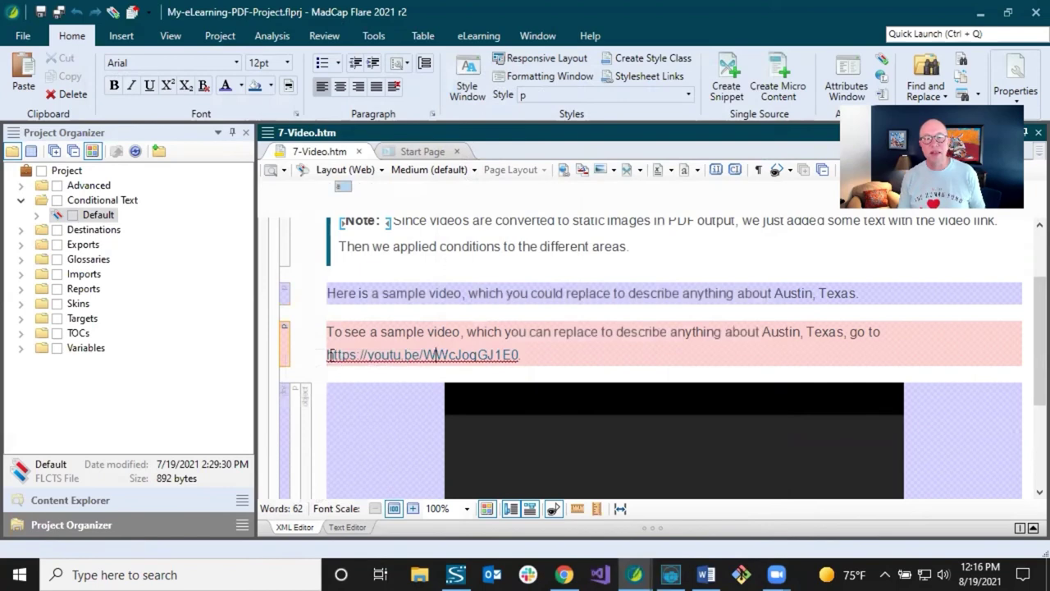
left_click_drag(329, 355, 521, 354)
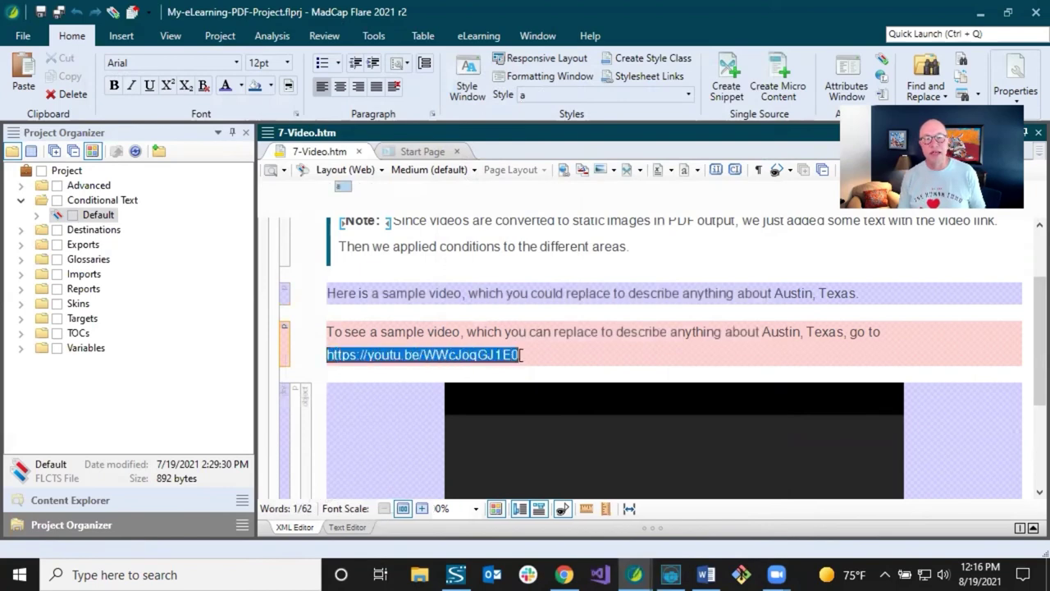
left_click(450, 329)
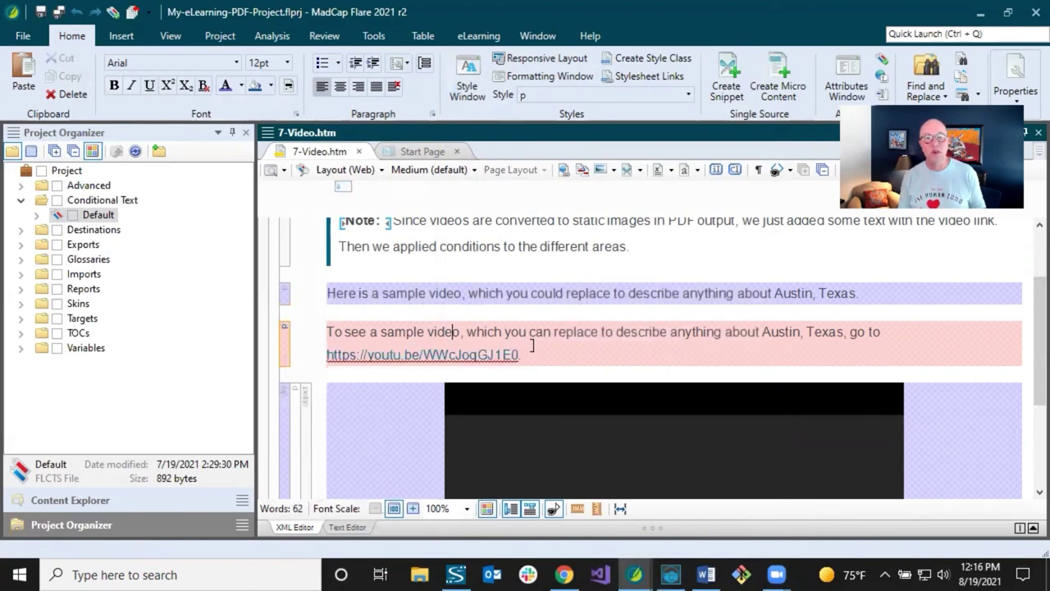
scroll(537, 346, "down", 2)
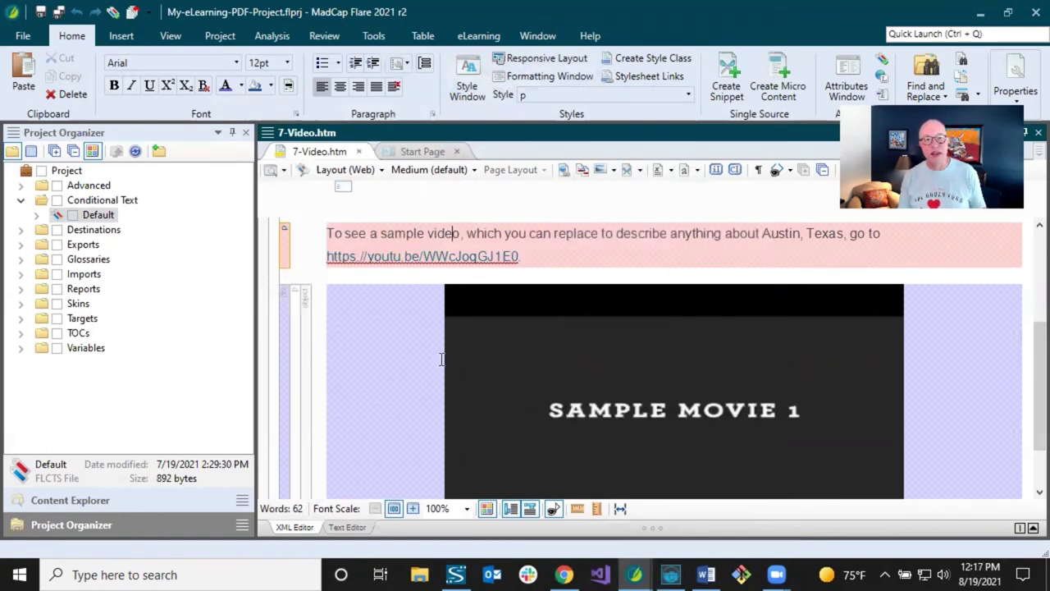
mouse_move(283, 310)
scroll(599, 399, "down", 2)
scroll(599, 399, "up", 2)
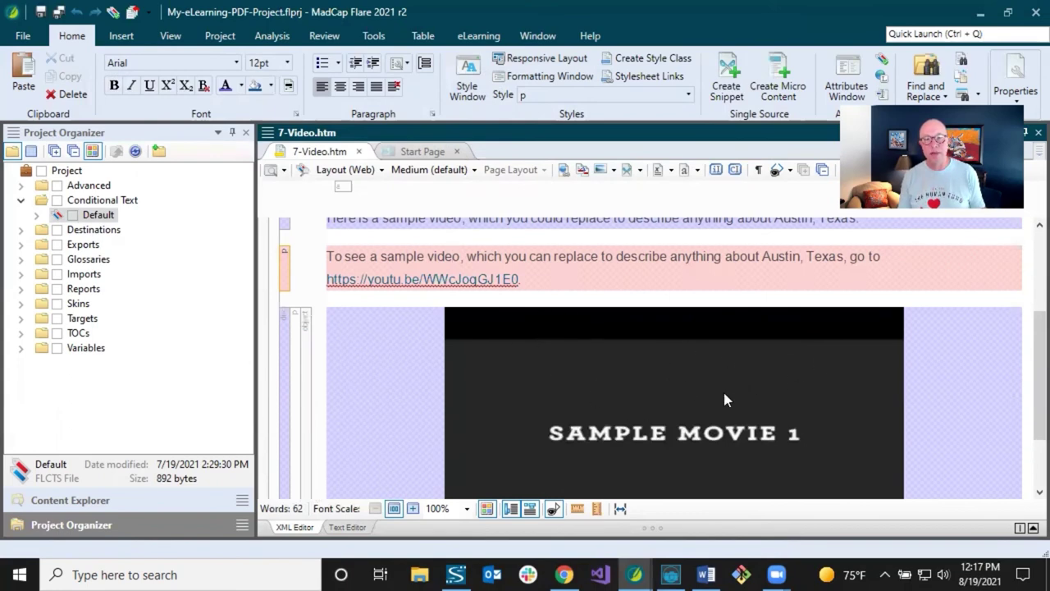
scroll(707, 400, "down", 3)
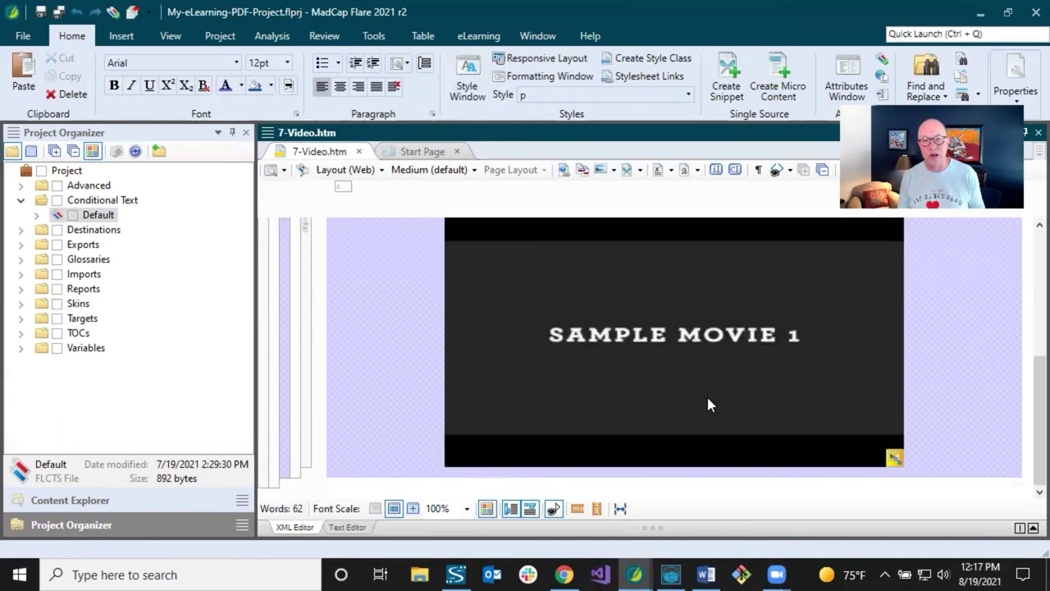
scroll(706, 398, "up", 6)
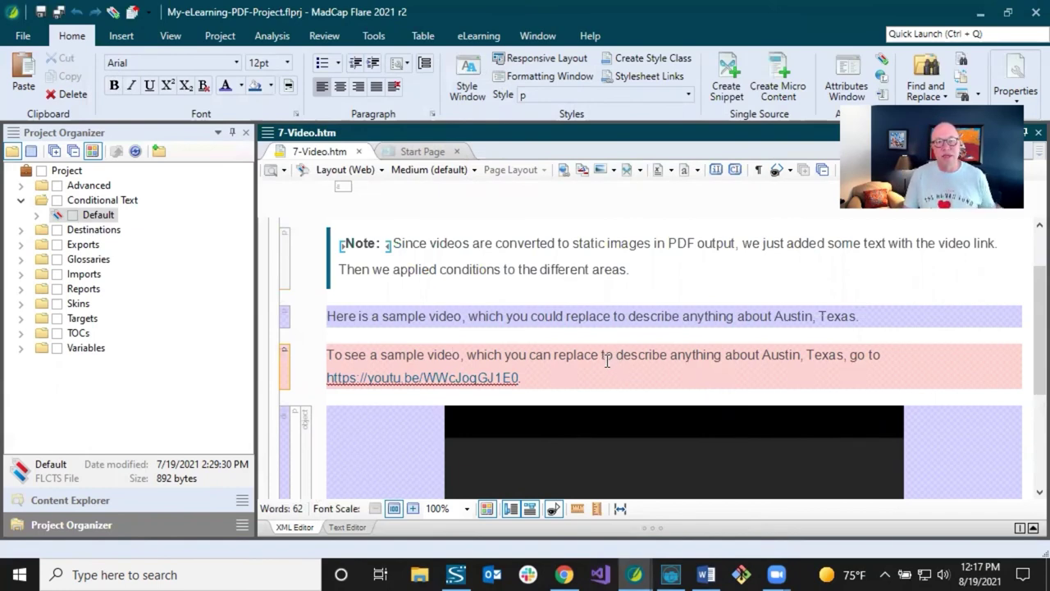
Open the Online-Course-With-Test target, review the conditional text actions for the OnlineOnly and PrintOnly tags, and close the target.
left_click(22, 319)
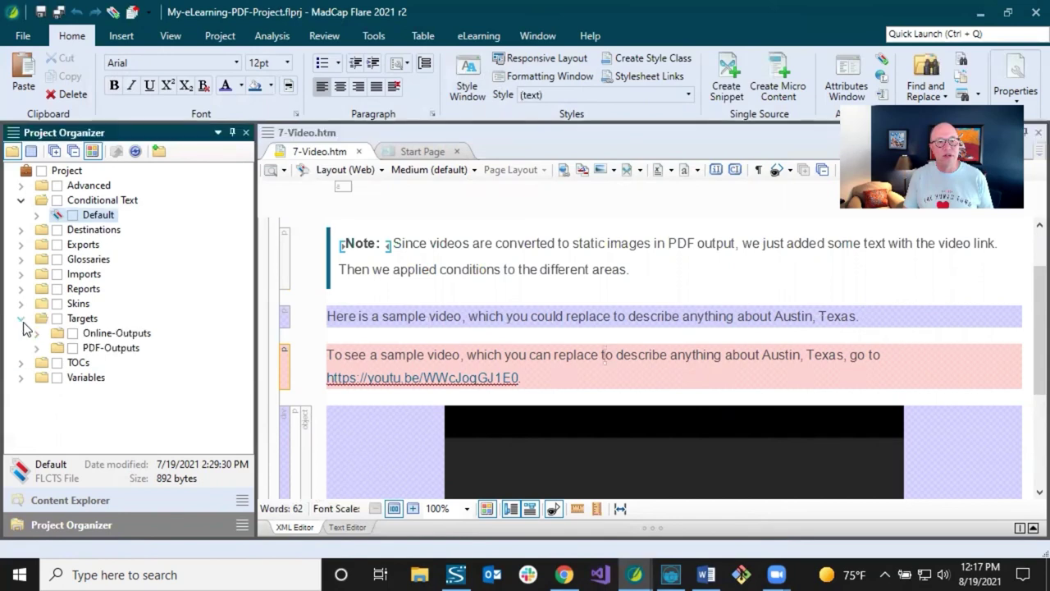
double_click(92, 335)
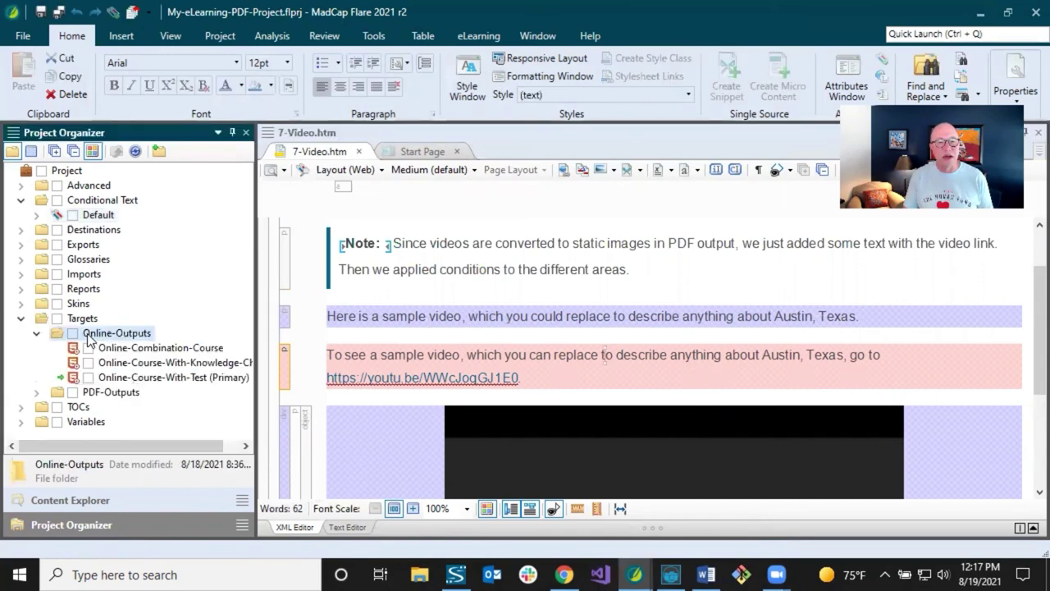
left_click(123, 378)
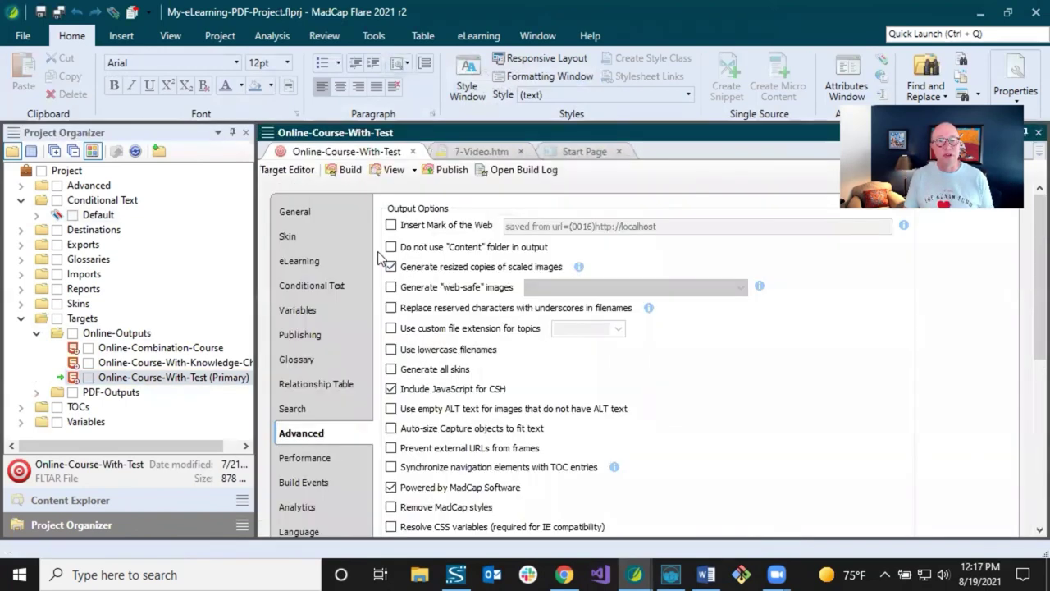
left_click(349, 285)
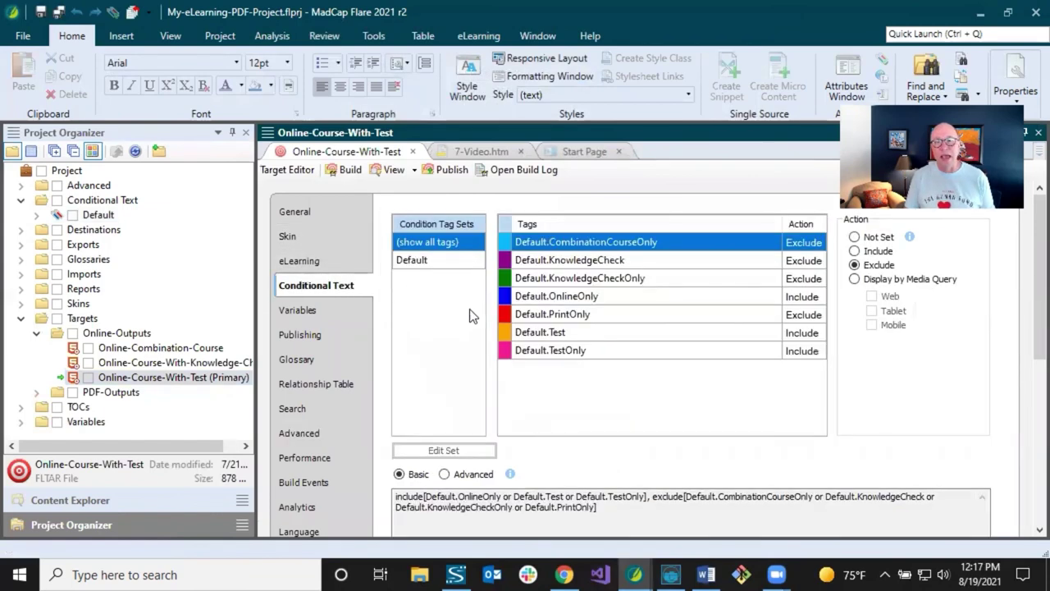
left_click(584, 298)
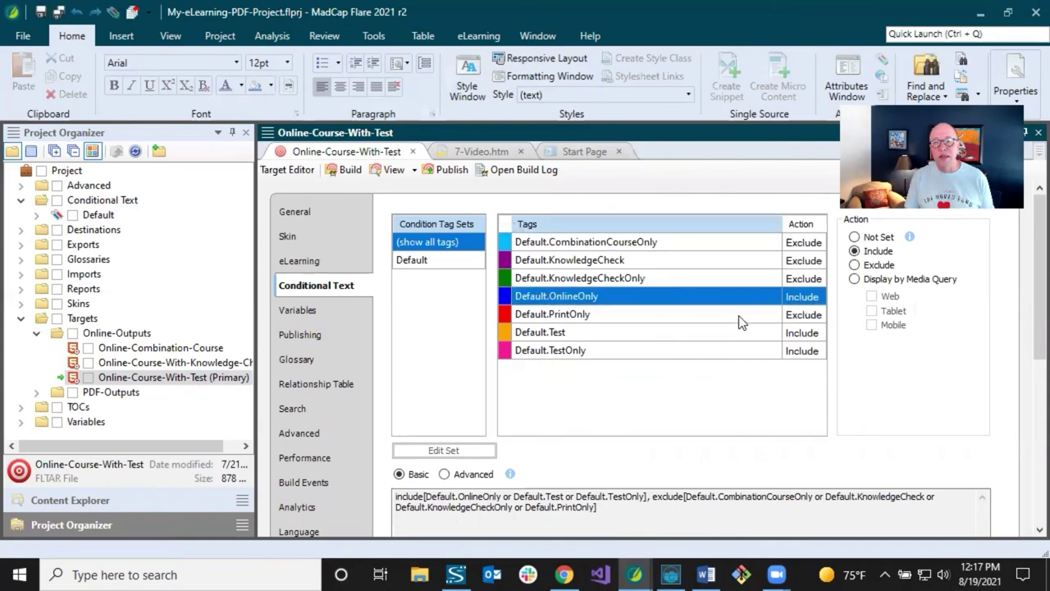
left_click(739, 316)
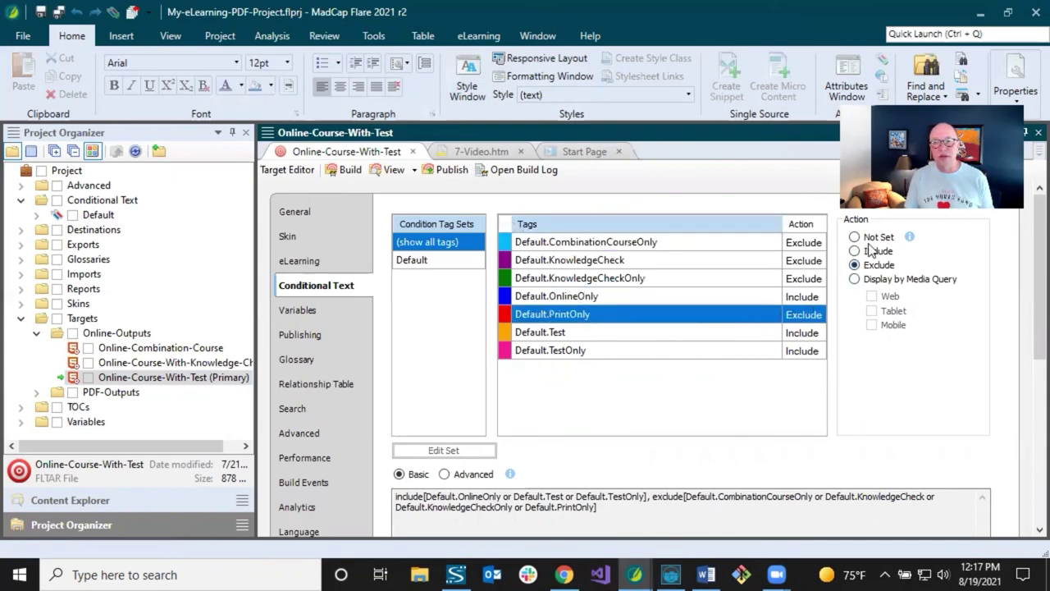
left_click(412, 151)
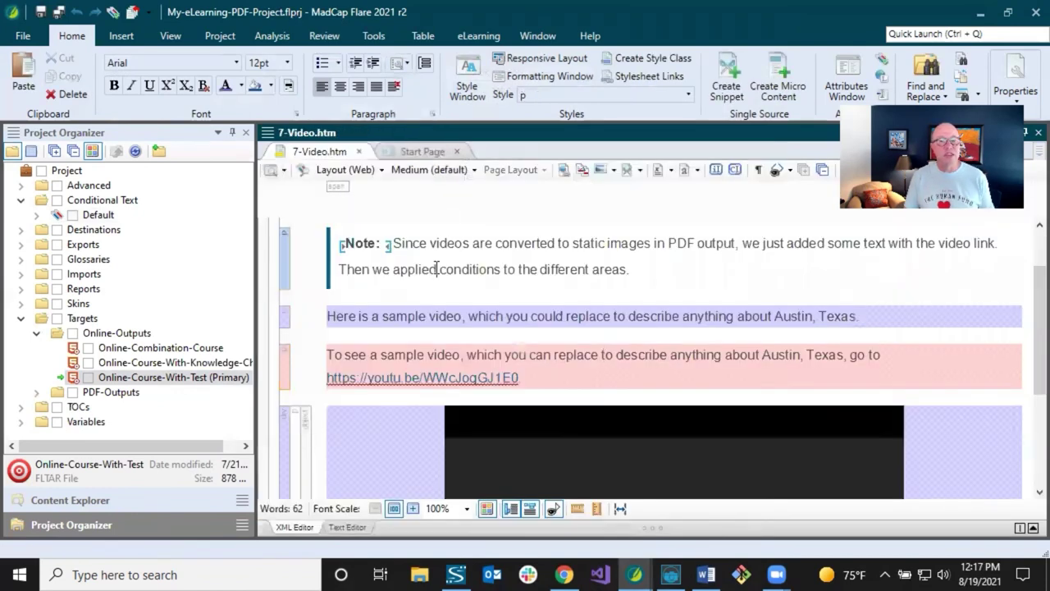
With the insertion point in the topic's note, review the multimedia types available for insertion without adding one.
left_click(438, 269)
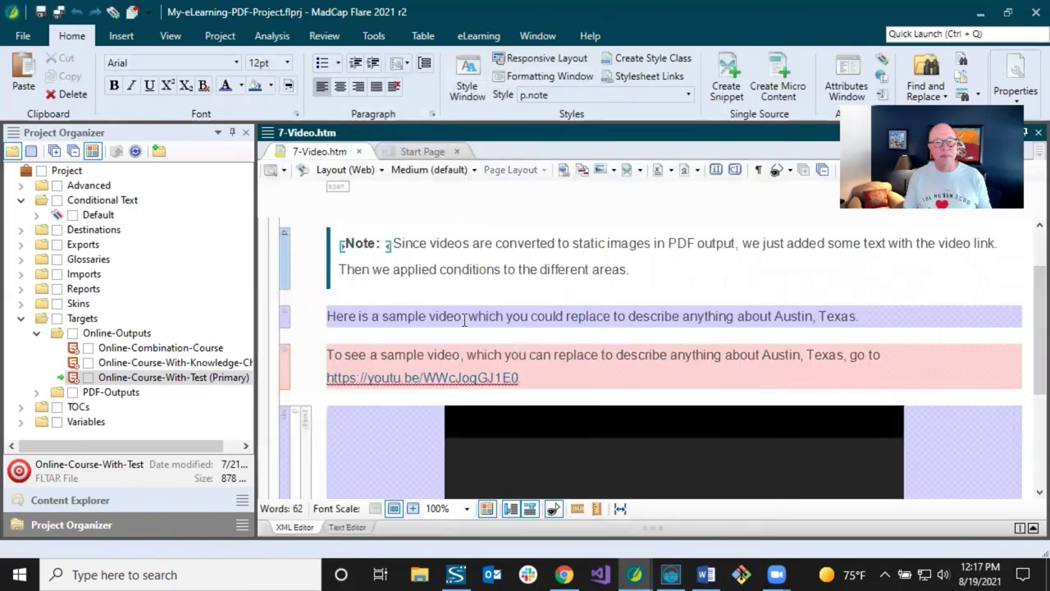
left_click(468, 269)
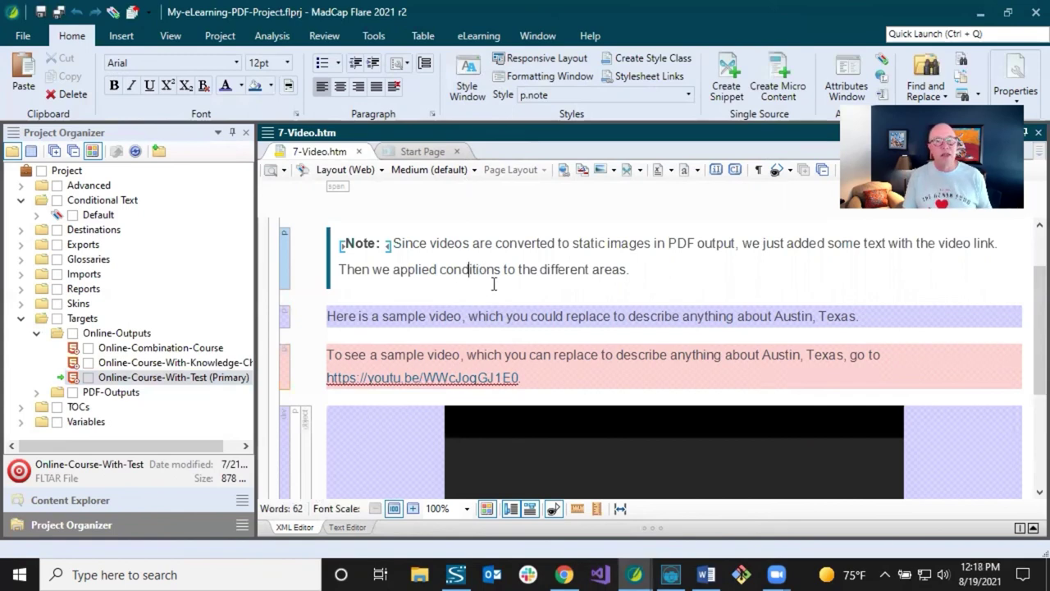
left_click(410, 271)
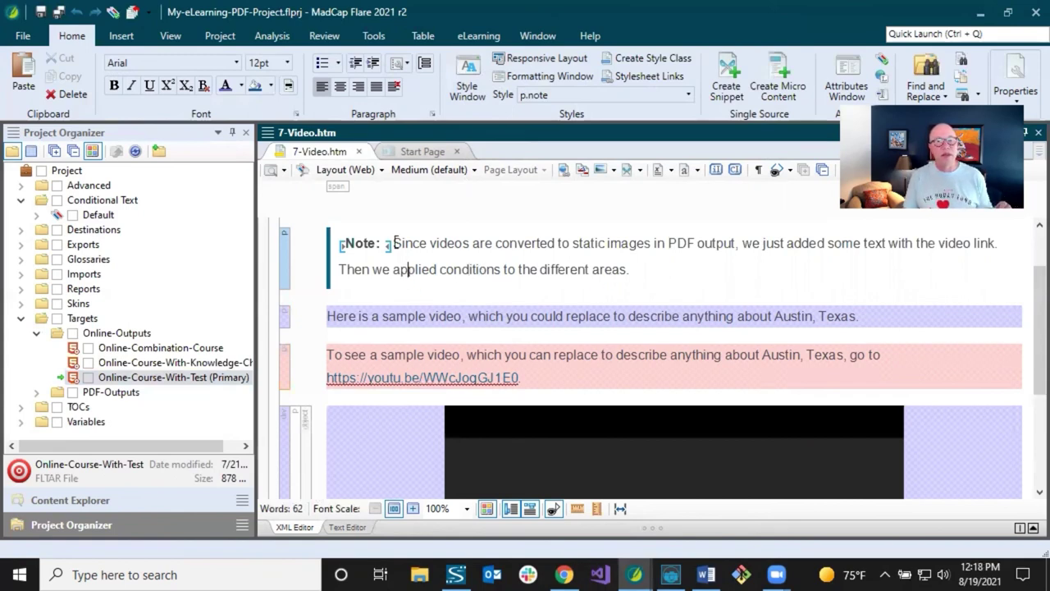
left_click(124, 38)
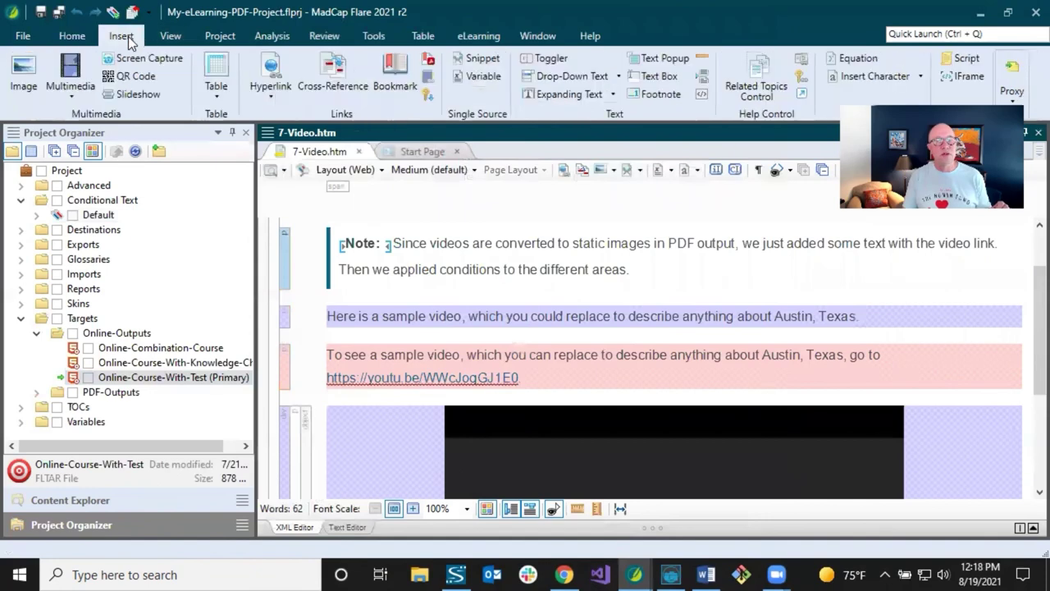
left_click(78, 90)
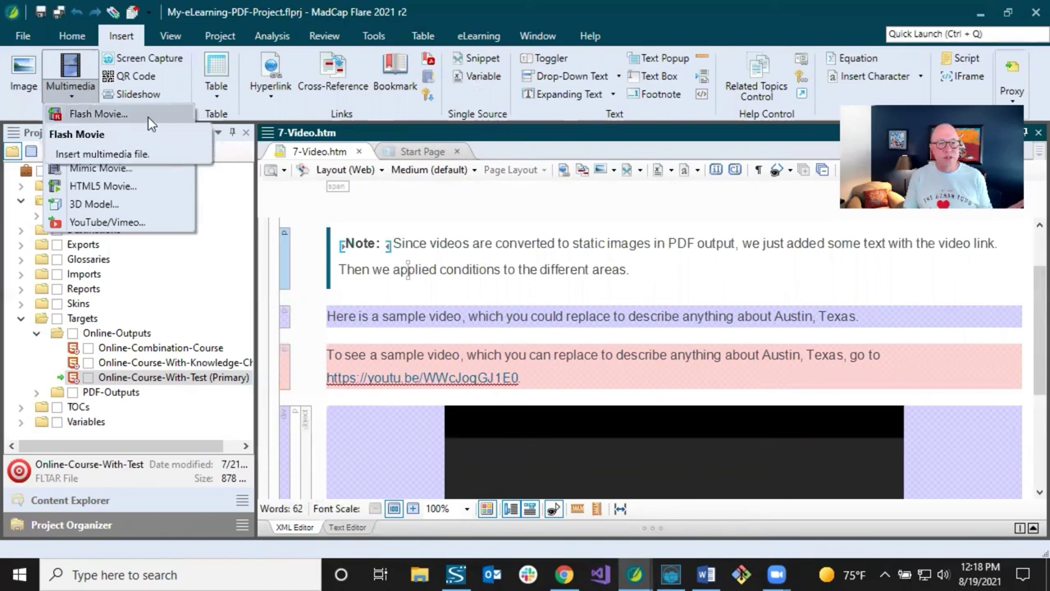
left_click(449, 272)
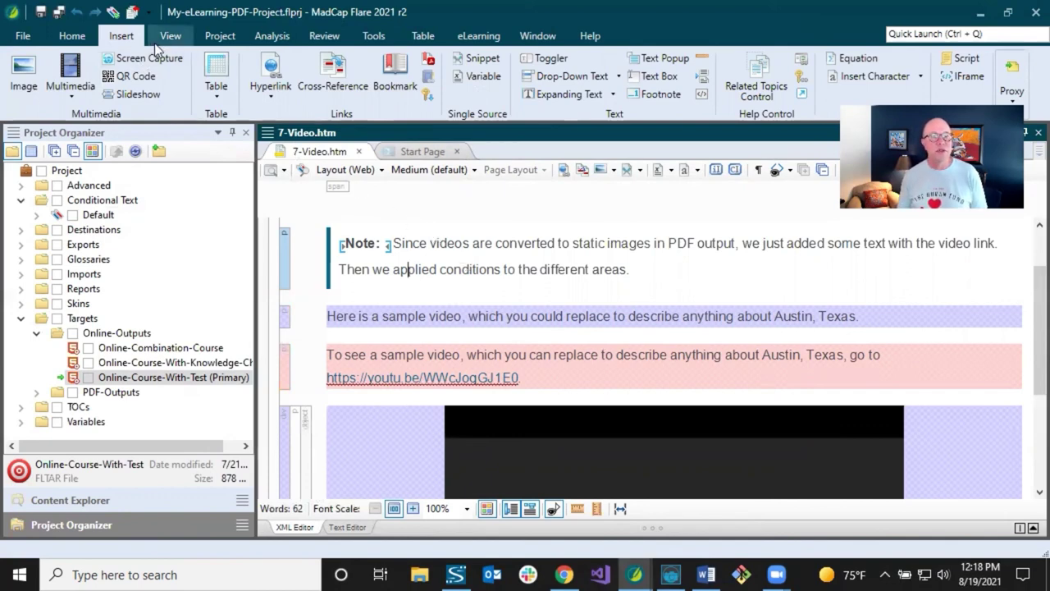
left_click(70, 92)
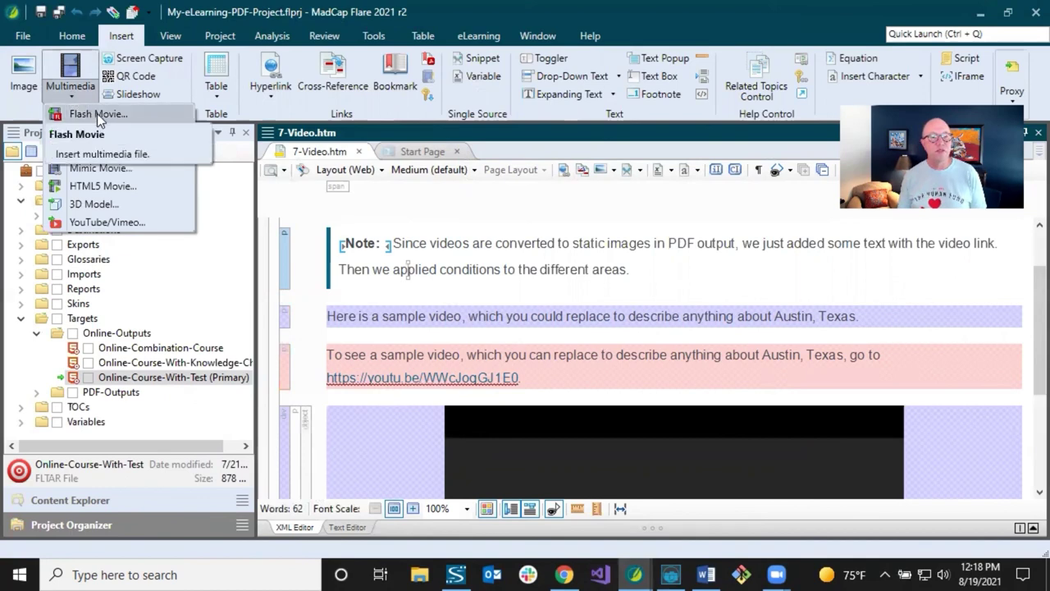
left_click(400, 265)
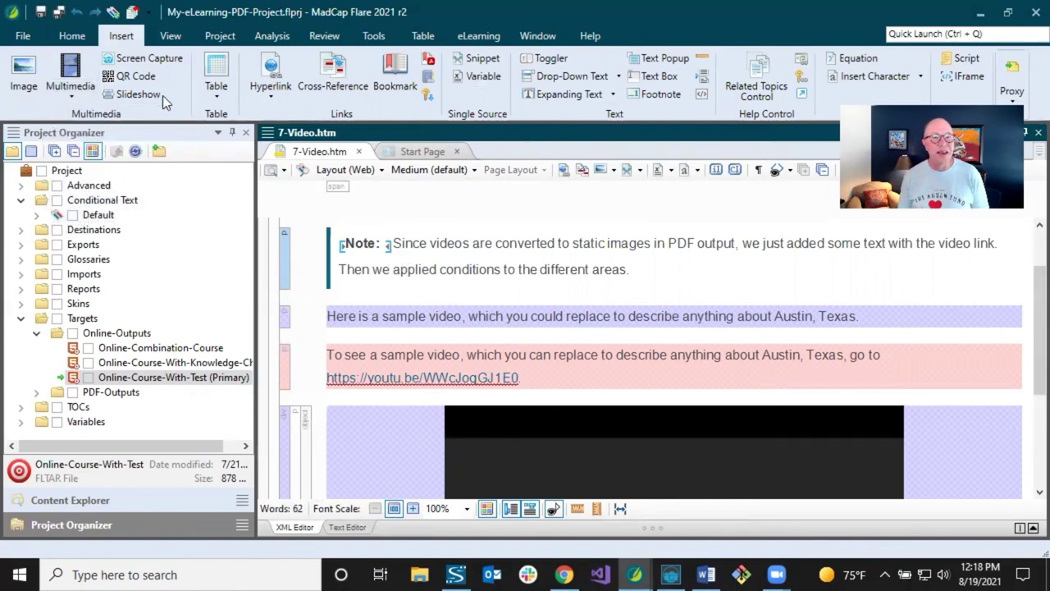
left_click(78, 93)
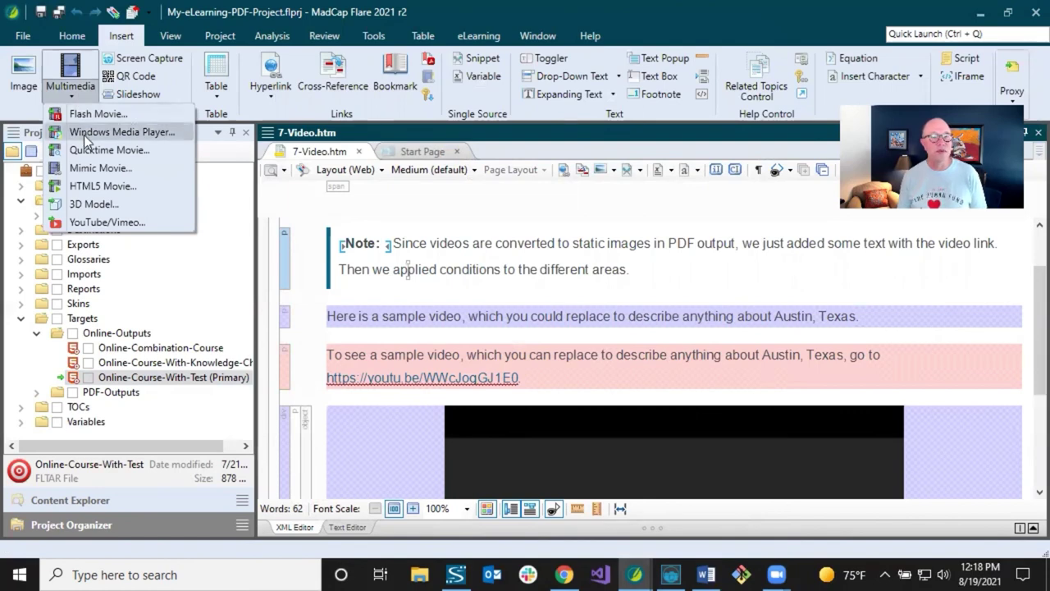
left_click(540, 279)
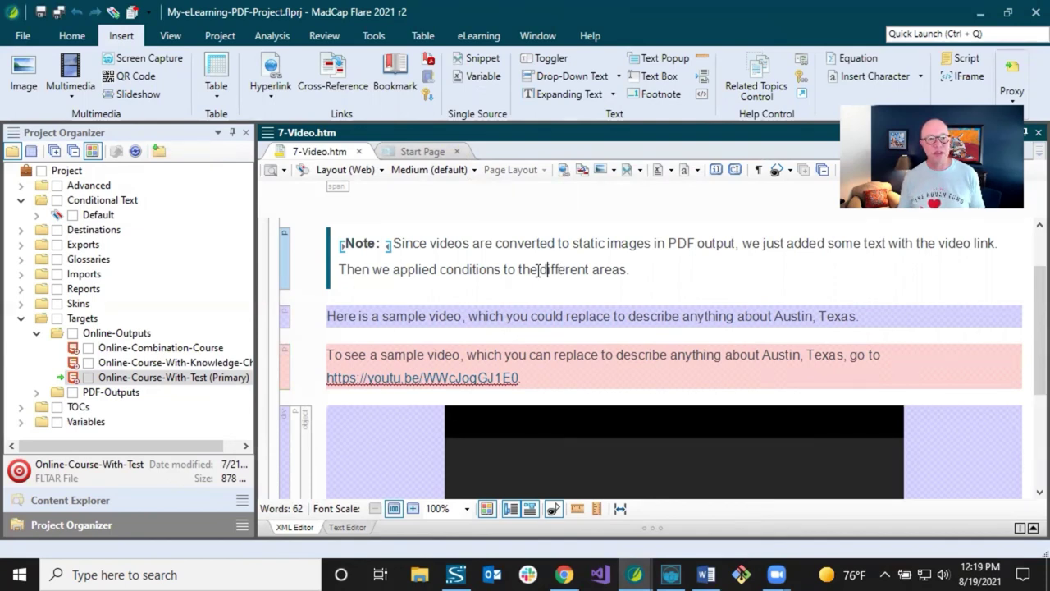
Check the Resources folder of My-eLearning-PDF-Project, and locate the MP4 video in the Multimedia resources folder of My-eLearning-Project.
left_click(146, 498)
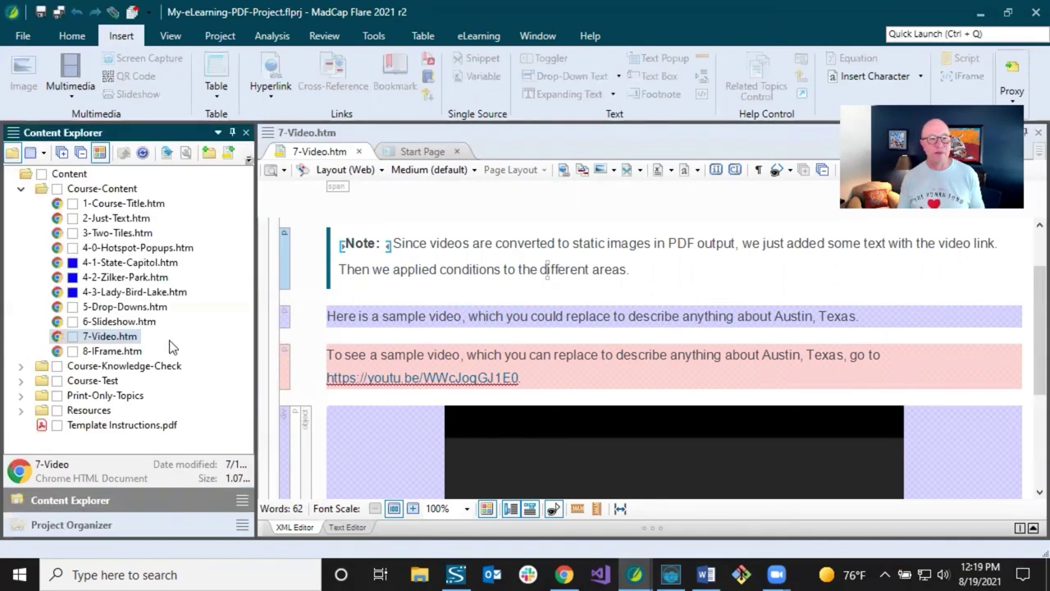
left_click(22, 411)
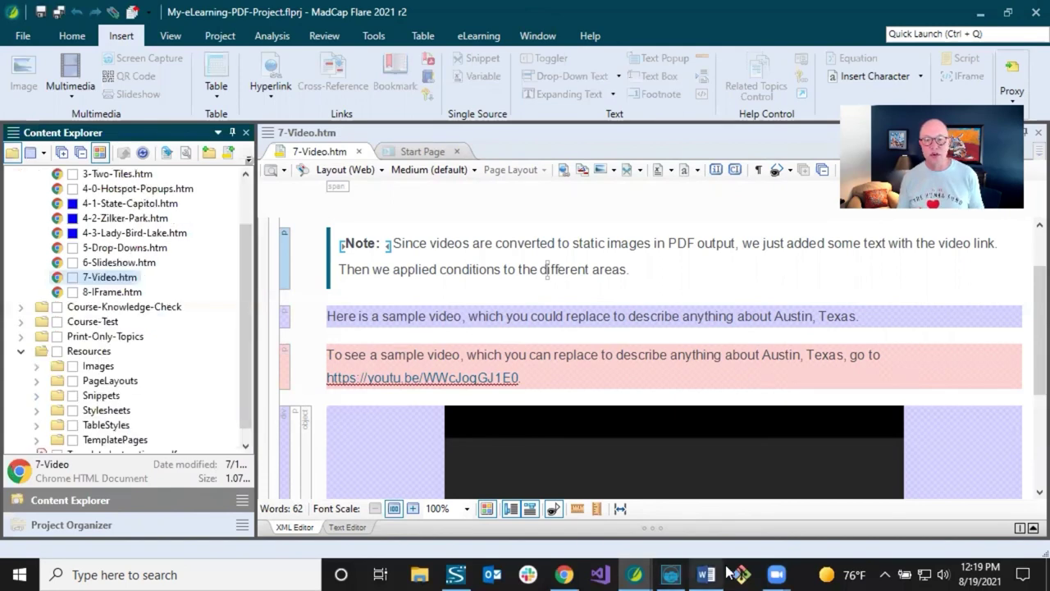
mouse_move(636, 575)
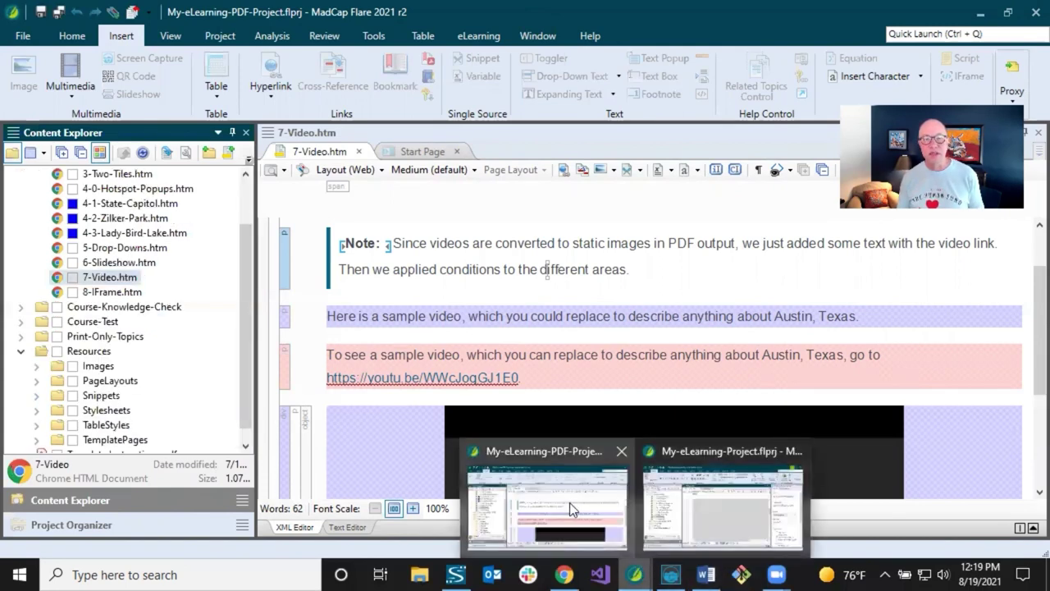
left_click(681, 522)
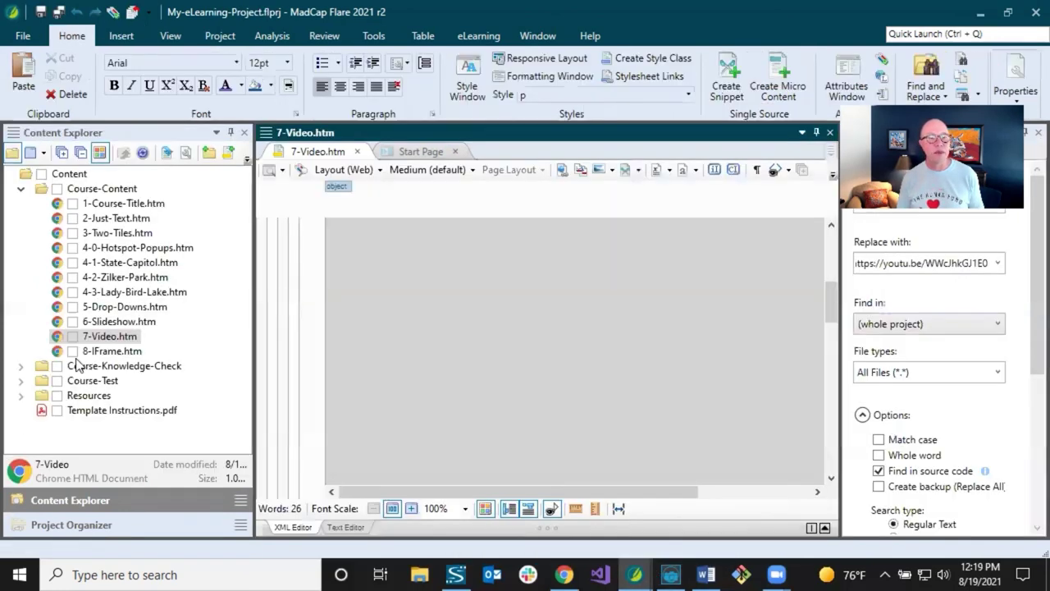
left_click(21, 394)
left_click(37, 380)
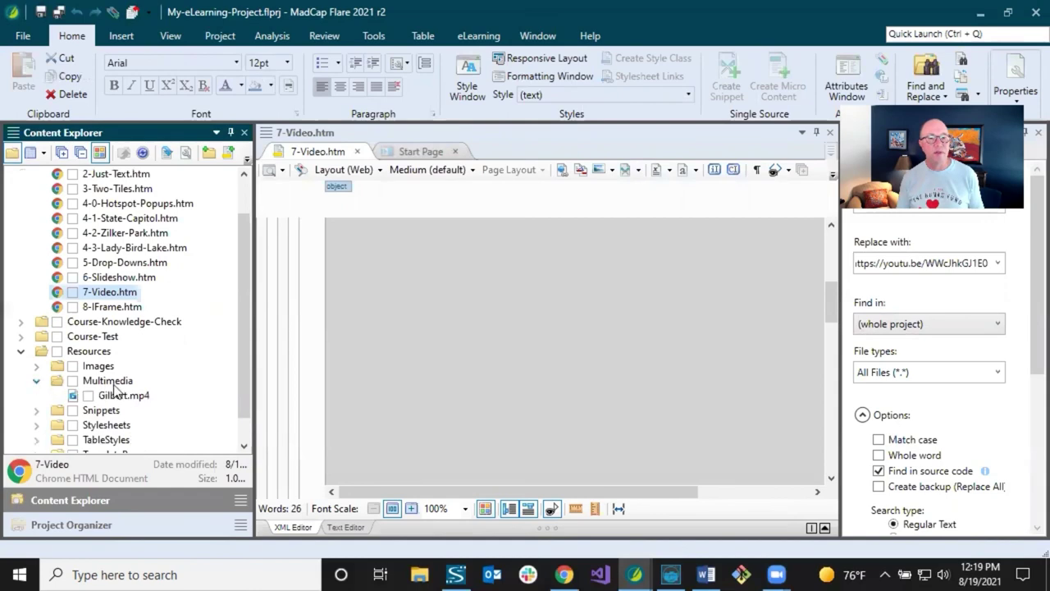
left_click(120, 396)
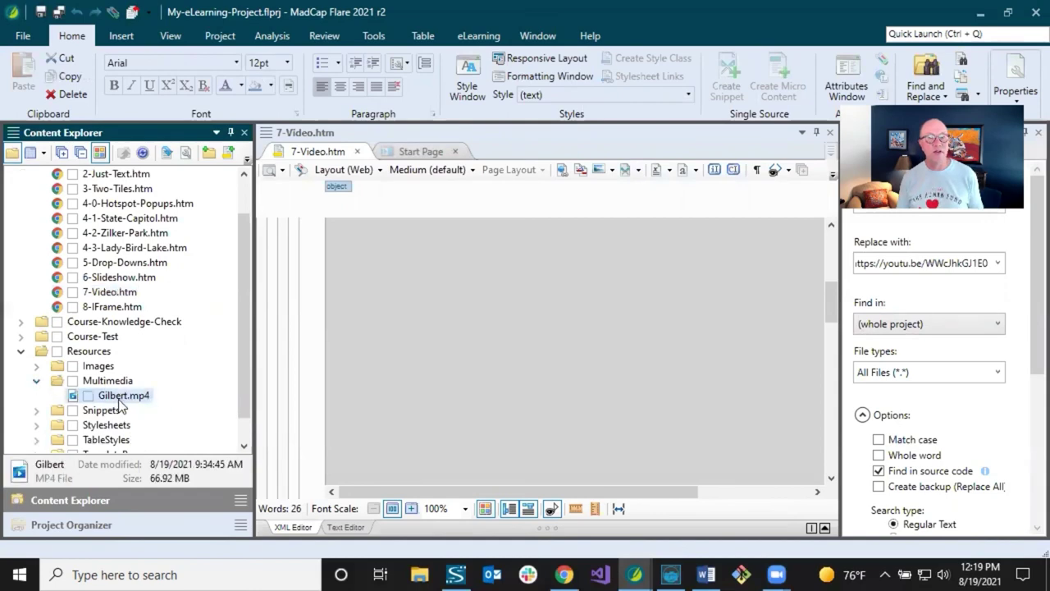
left_click(115, 293)
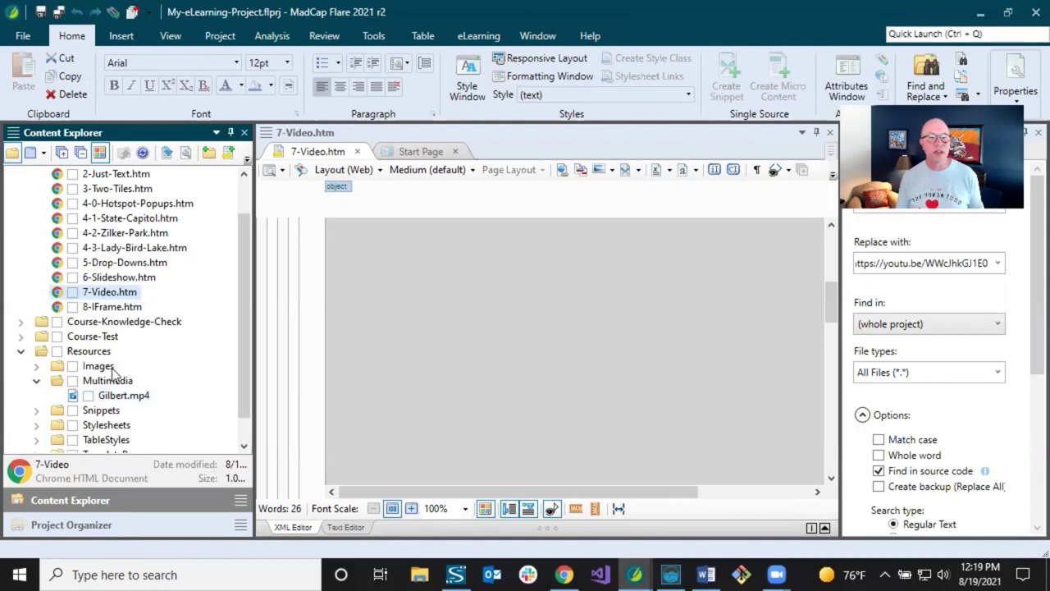
left_click(115, 395)
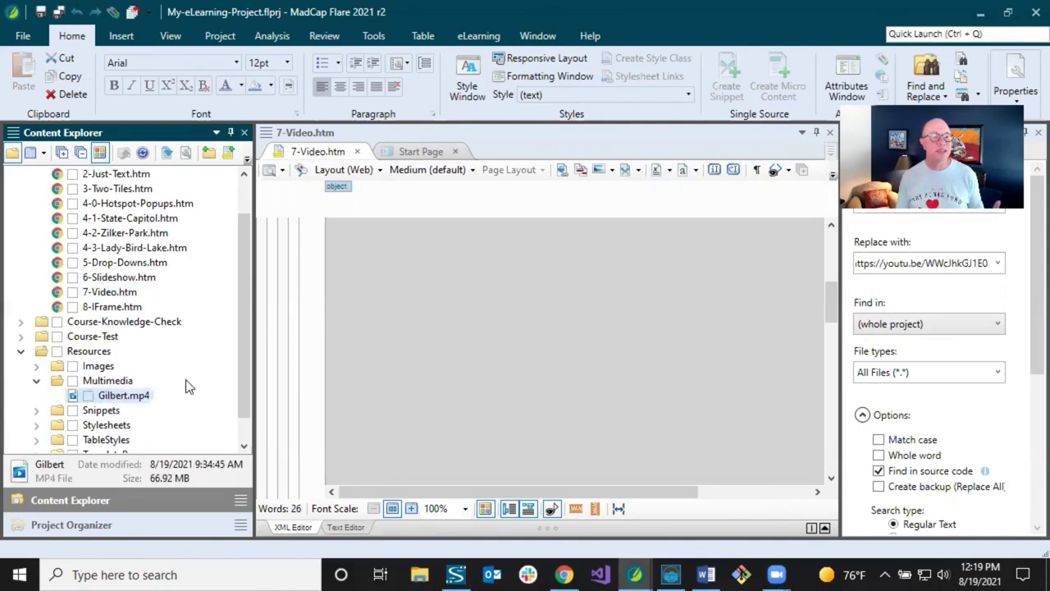